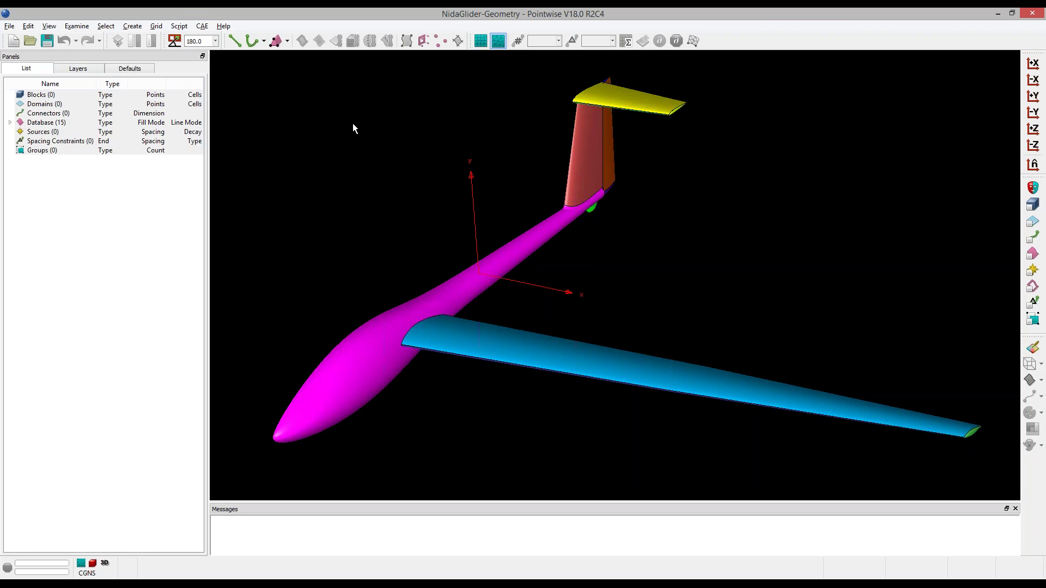
Set the default connector dimensioning to an average spacing of 0.0025.
{"action": "left_click", "coordinate": [129, 68]}
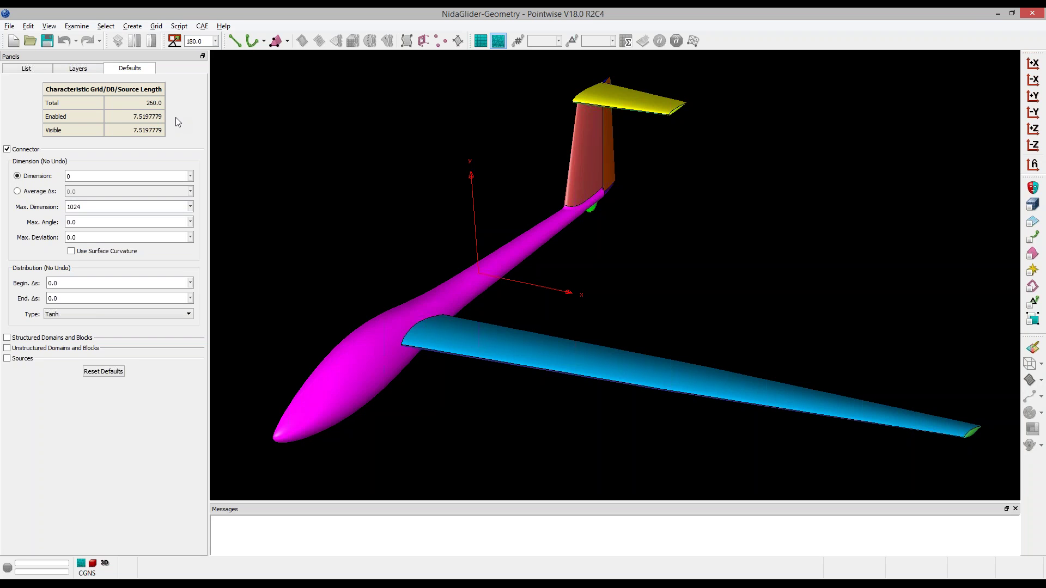
{"action": "left_click", "coordinate": [43, 192]}
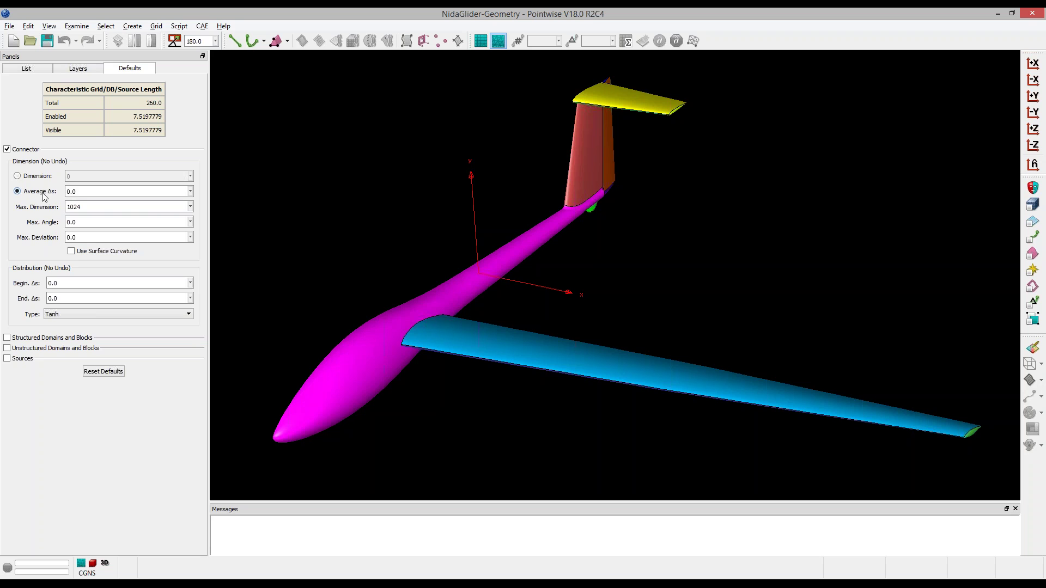
{"action": "double_click", "coordinate": [94, 192]}
{"action": "type", "text": "0.00"}
{"action": "type", "text": "25"}
{"action": "key", "text": "Return"}
{"action": "left_click", "coordinate": [26, 150]}
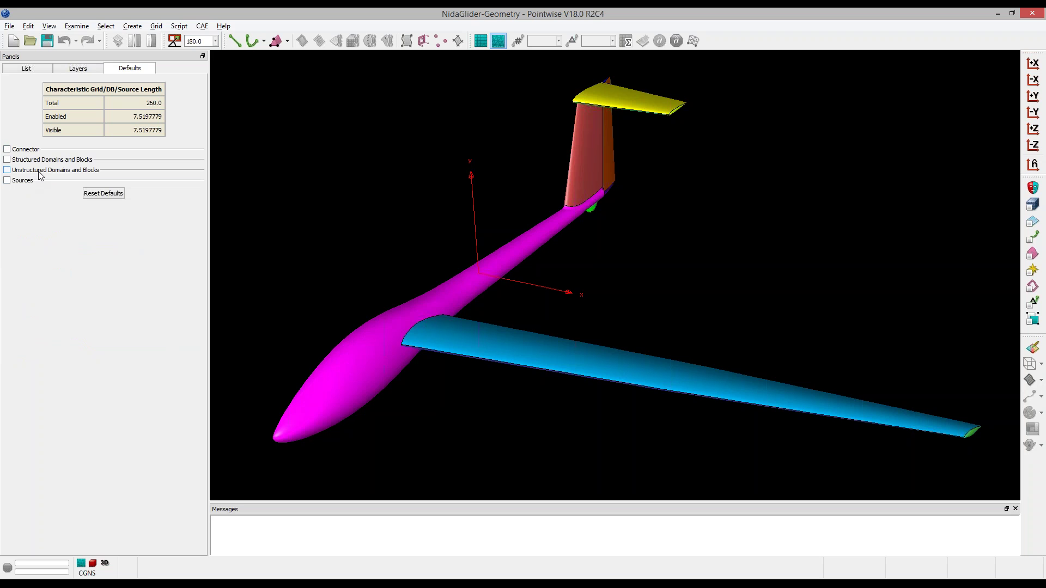
Set the default isotropic algorithm for unstructured domains to Advancing Front Ortho.
{"action": "left_click", "coordinate": [40, 172]}
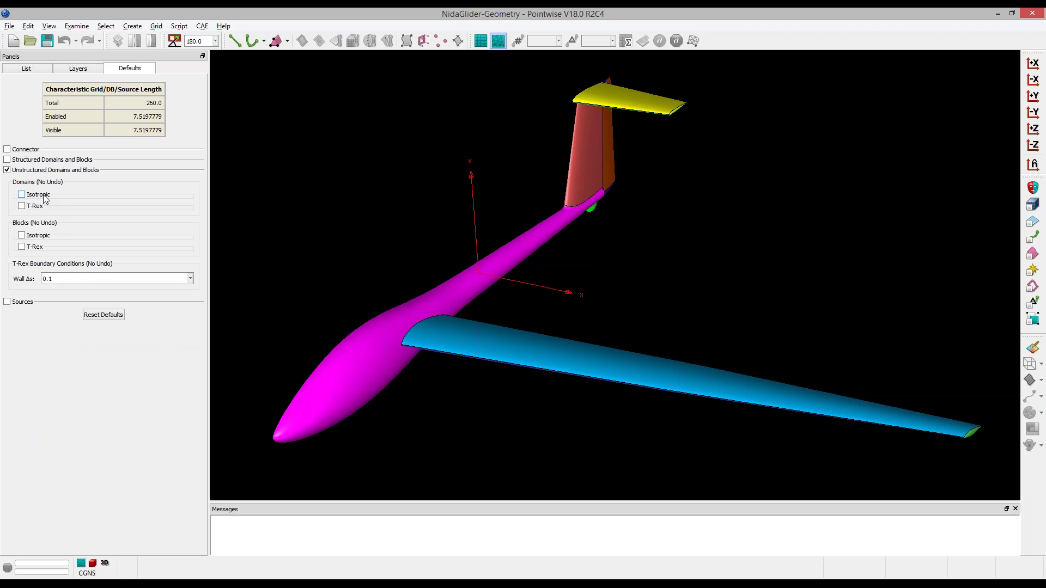
{"action": "left_click", "coordinate": [45, 197]}
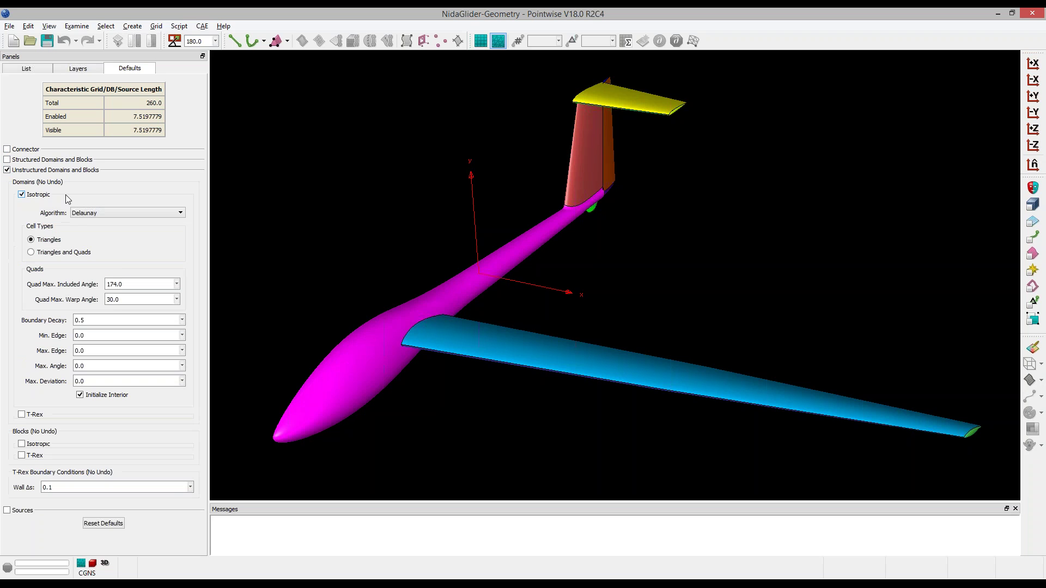
{"action": "left_click", "coordinate": [94, 215]}
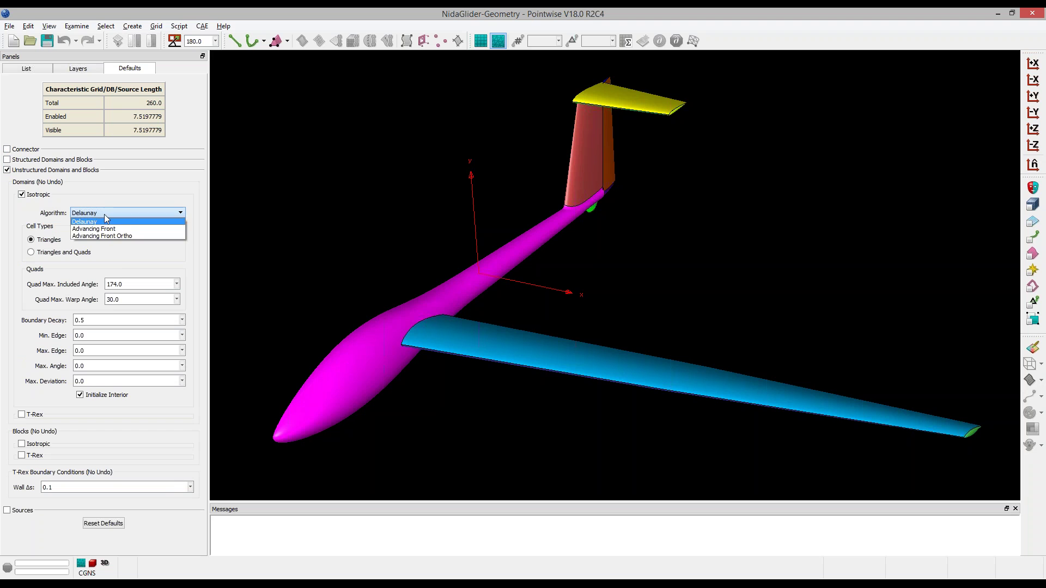
{"action": "left_click", "coordinate": [124, 236]}
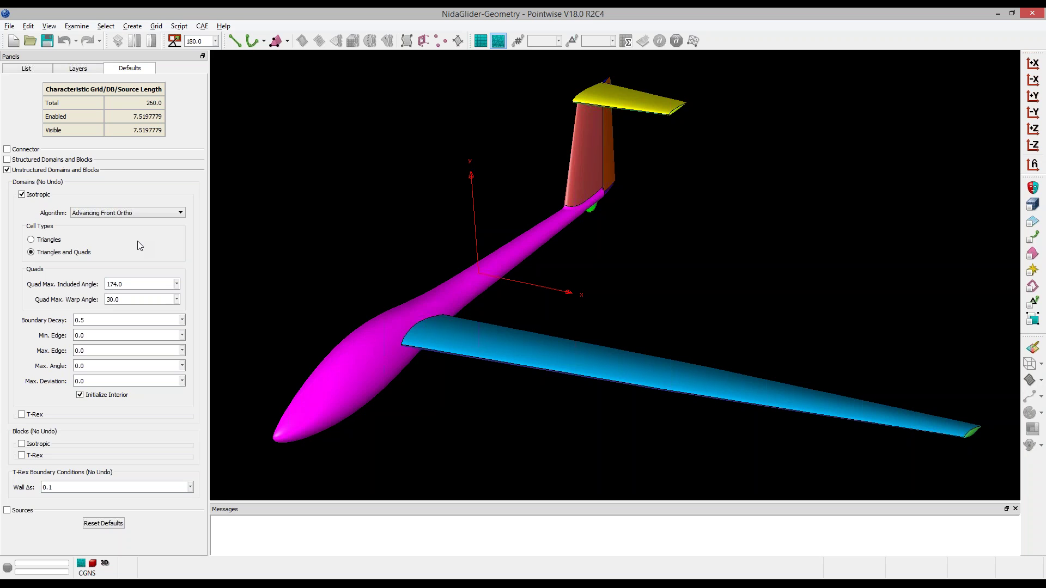
Set the isotropic domain defaults to a quad maximum included angle of 150 and a boundary decay of 0.85.
{"action": "double_click", "coordinate": [143, 284]}
{"action": "type", "text": "150"}
{"action": "key", "text": "Tab"}
{"action": "left_click", "coordinate": [119, 300]}
{"action": "key", "text": "Tab"}
{"action": "type", "text": "0.85"}
{"action": "left_click", "coordinate": [38, 196]}
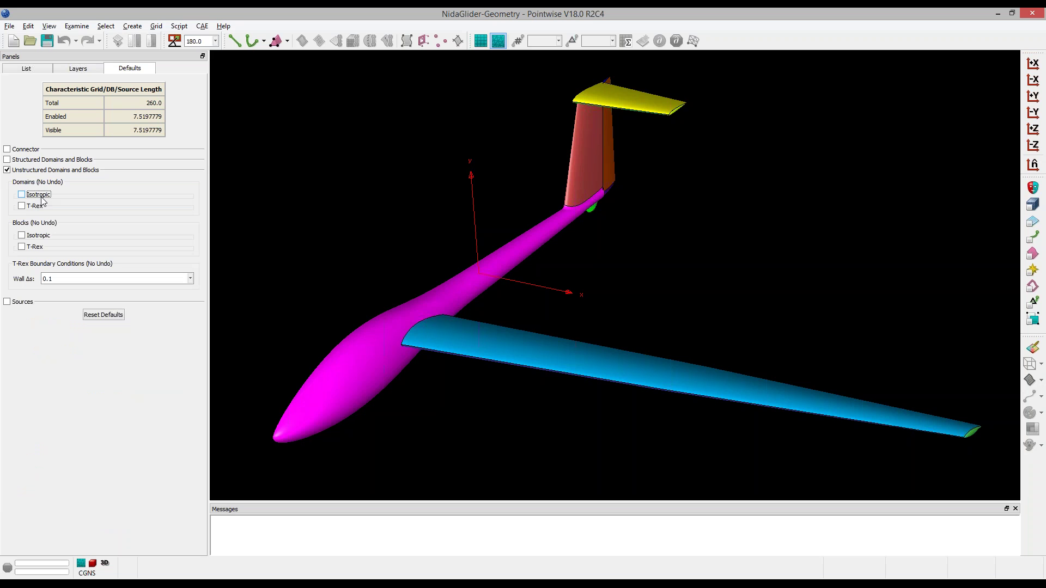
Set the T-Rex defaults for unstructured domains to a growth rate of 1.2 with triangle and quad cells.
{"action": "left_click", "coordinate": [39, 210]}
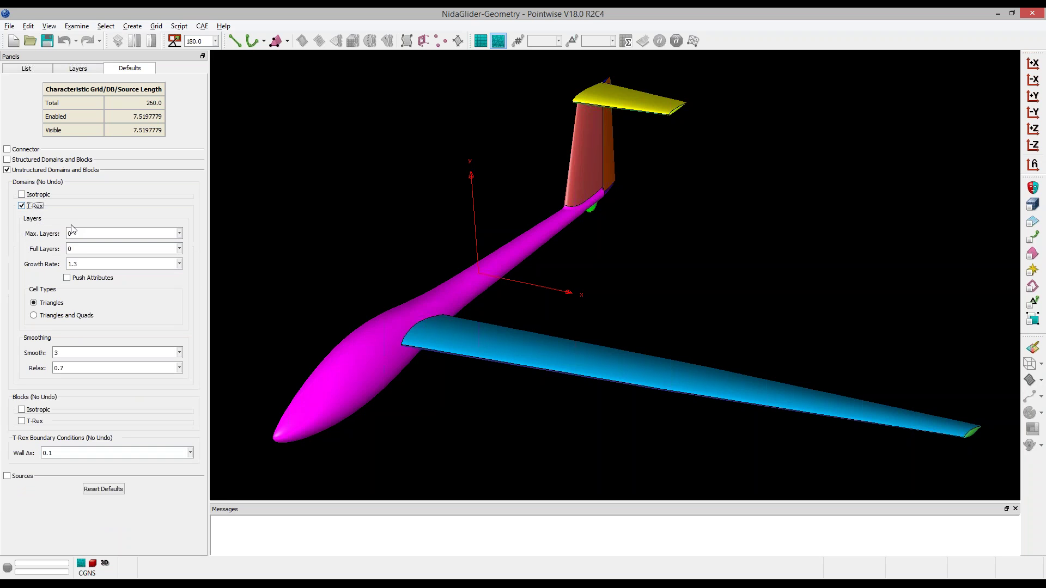
{"action": "key", "text": "Tab"}
{"action": "key", "text": "Tab"}
{"action": "key", "text": "Tab"}
{"action": "type", "text": "1.2"}
{"action": "key", "text": "Tab"}
{"action": "left_click", "coordinate": [55, 316]}
{"action": "left_click", "coordinate": [21, 206]}
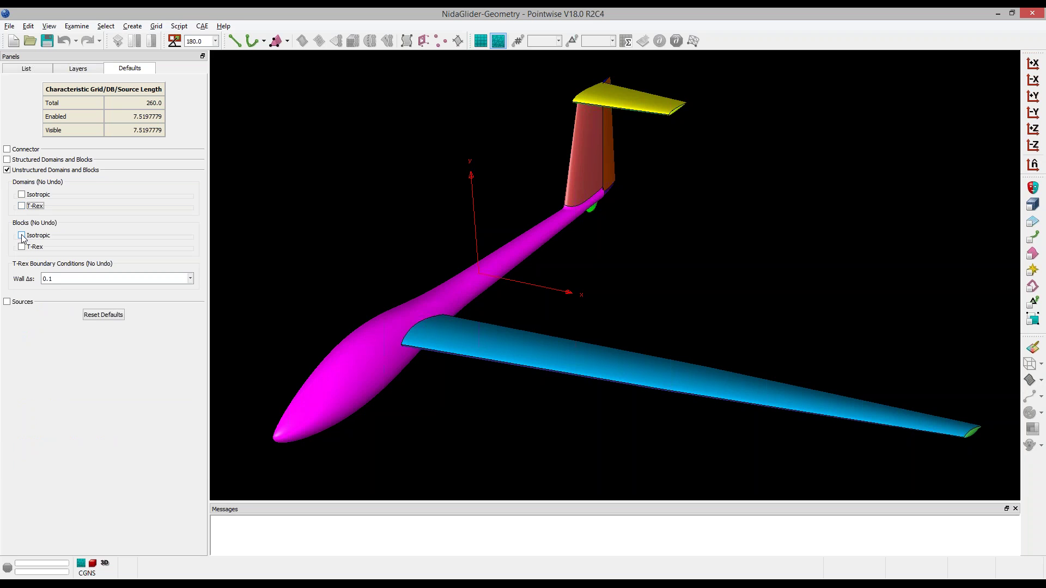
Set the default isotropic boundary decay for unstructured blocks to 0.85.
{"action": "left_click", "coordinate": [23, 236]}
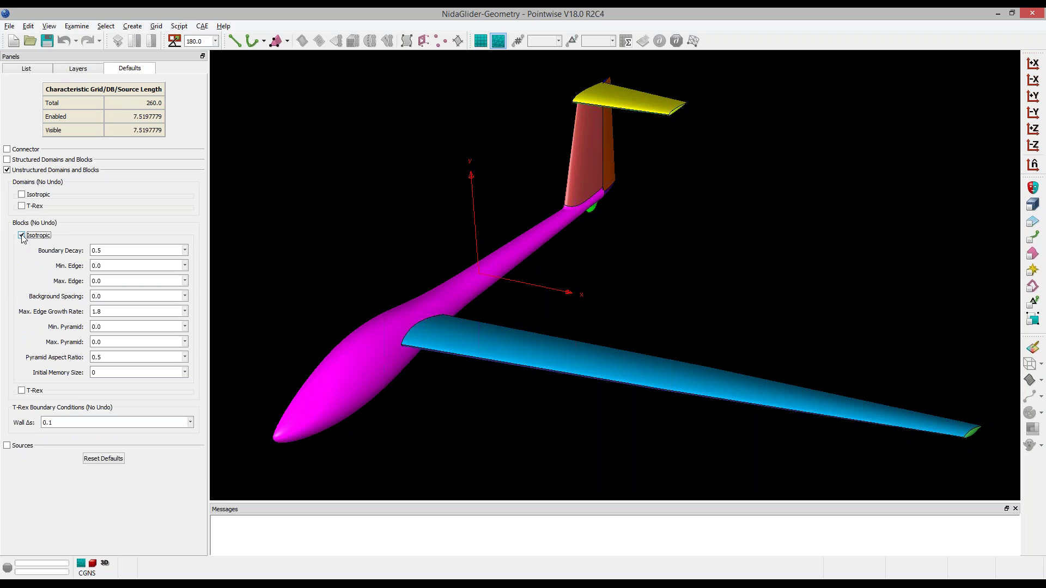
{"action": "left_click_drag", "start_coordinate": [118, 251], "coordinate": [89, 245]}
{"action": "type", "text": "0.85"}
{"action": "left_click", "coordinate": [40, 239]}
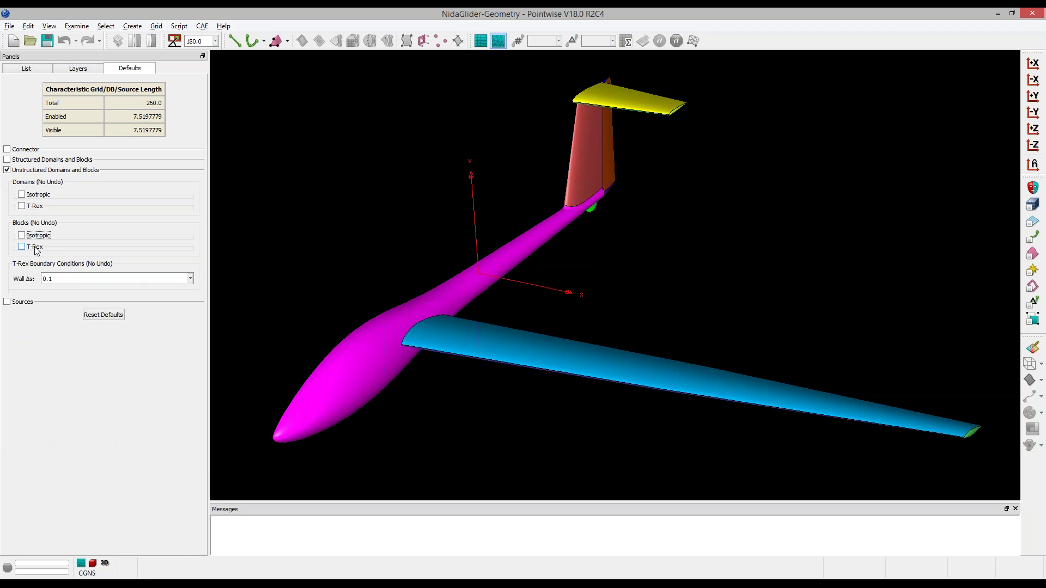
Set the T-Rex block defaults to 50 maximum layers and a growth rate of 1.2, with Push Attributes enabled.
{"action": "left_click", "coordinate": [34, 248]}
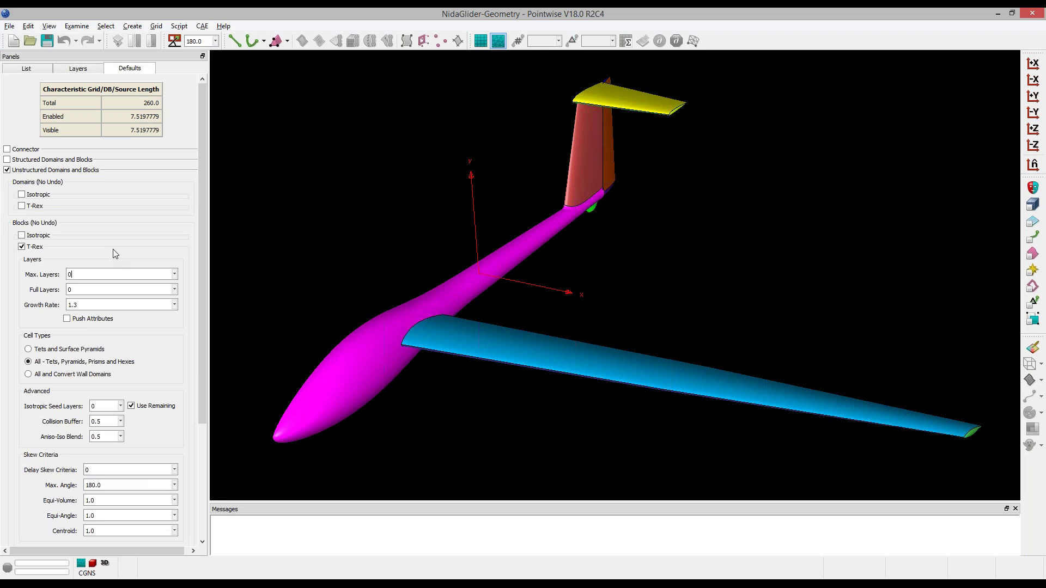
{"action": "key", "text": "BackSpace"}
{"action": "type", "text": "50"}
{"action": "key", "text": "Tab"}
{"action": "key", "text": "Tab"}
{"action": "type", "text": "1.2"}
{"action": "key", "text": "Tab"}
{"action": "key", "text": "space"}
Set the T-Rex block collision buffer to 2 and the skew criteria maximum angle to 170.
{"action": "scroll", "coordinate": [202, 355], "scroll_direction": "down", "scroll_amount": 5}
{"action": "left_click_drag", "start_coordinate": [101, 301], "coordinate": [88, 300]}
{"action": "type", "text": "2"}
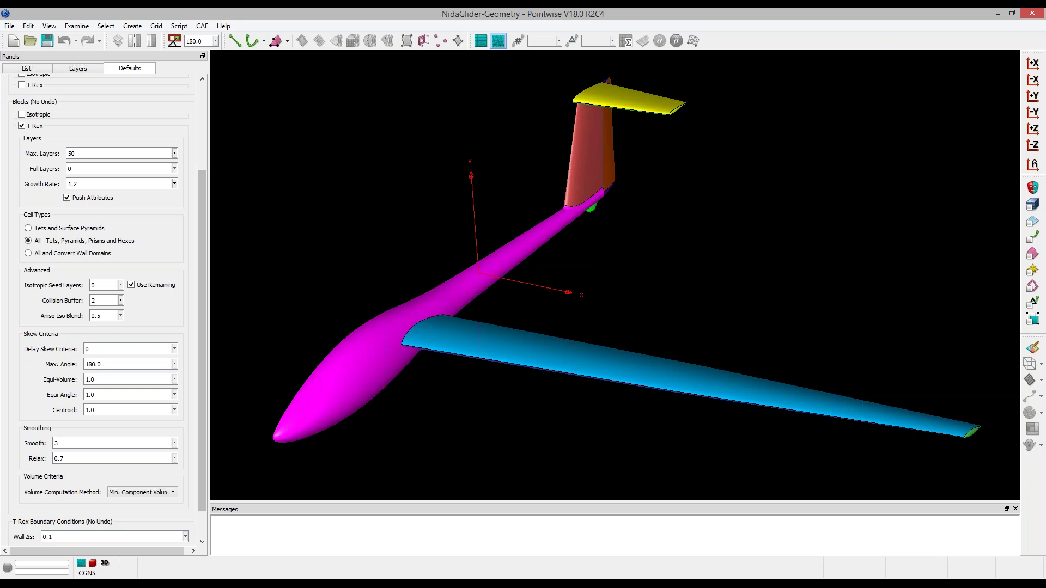
{"action": "left_click_drag", "start_coordinate": [114, 364], "coordinate": [67, 361]}
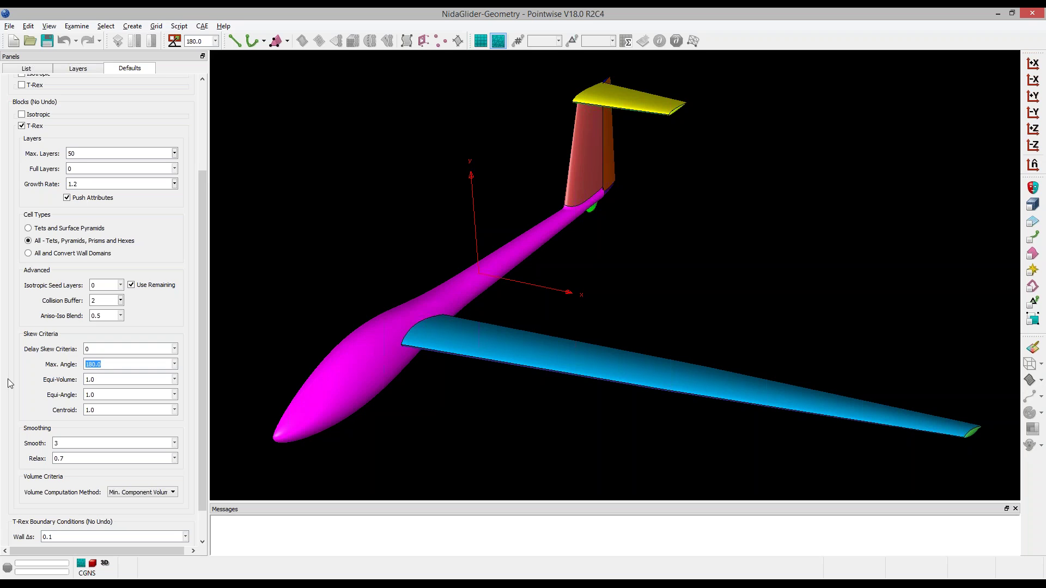
{"action": "type", "text": "170"}
{"action": "left_click", "coordinate": [22, 126]}
Set the default T-Rex boundary condition wall spacing to 0.0005 and return to the entity list.
{"action": "double_click", "coordinate": [46, 278]}
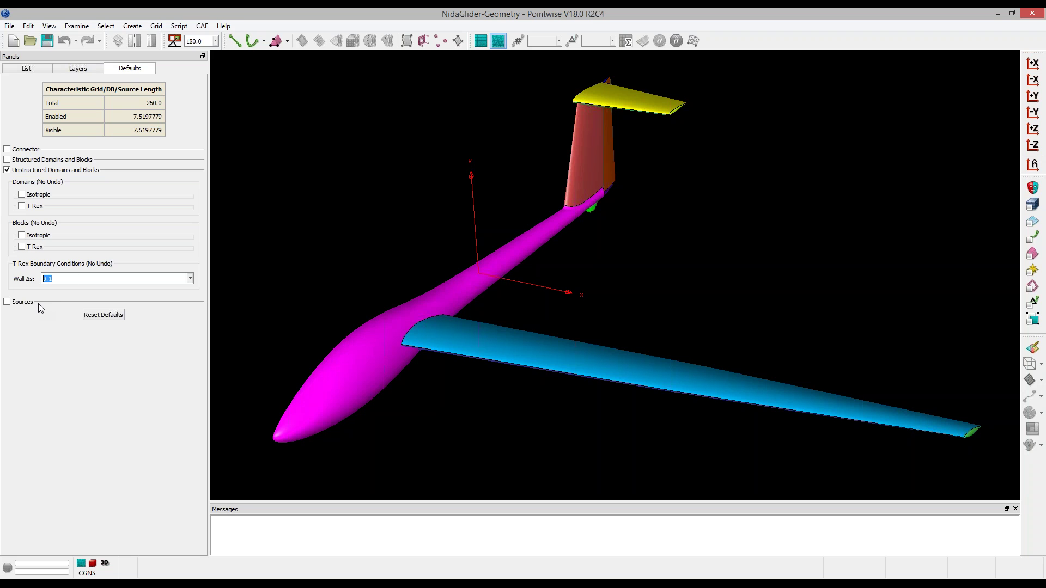
{"action": "type", "text": "0.0005"}
{"action": "left_click", "coordinate": [32, 171]}
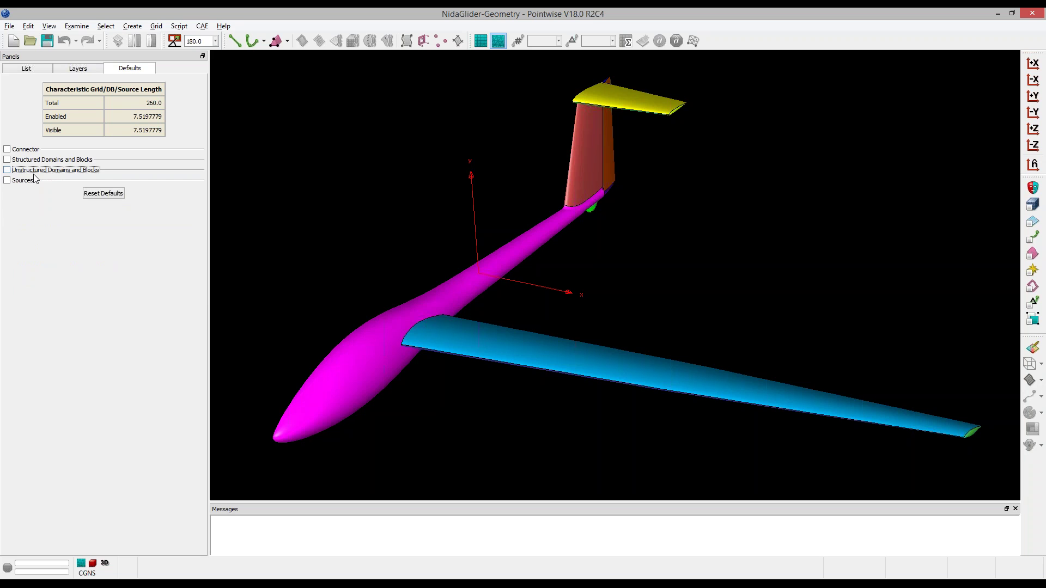
{"action": "left_click", "coordinate": [33, 69]}
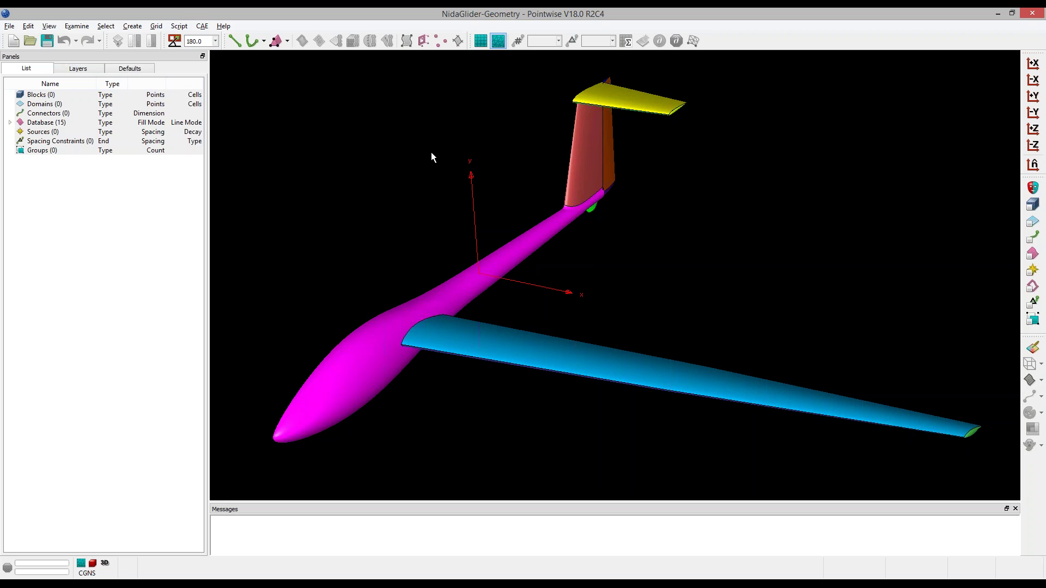
Create unstructured domains on the whole glider model's database entities, using a connector join angle of 45.
{"action": "left_click", "coordinate": [512, 261]}
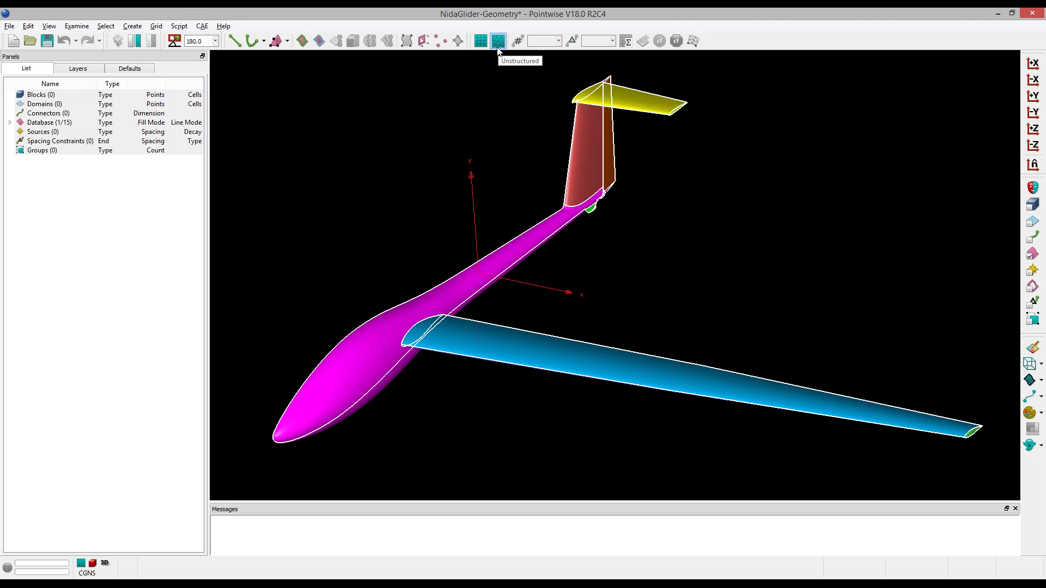
{"action": "left_click", "coordinate": [133, 28]}
{"action": "left_click", "coordinate": [170, 129]}
{"action": "left_click", "coordinate": [78, 132]}
{"action": "double_click", "coordinate": [121, 127]}
{"action": "type", "text": "45"}
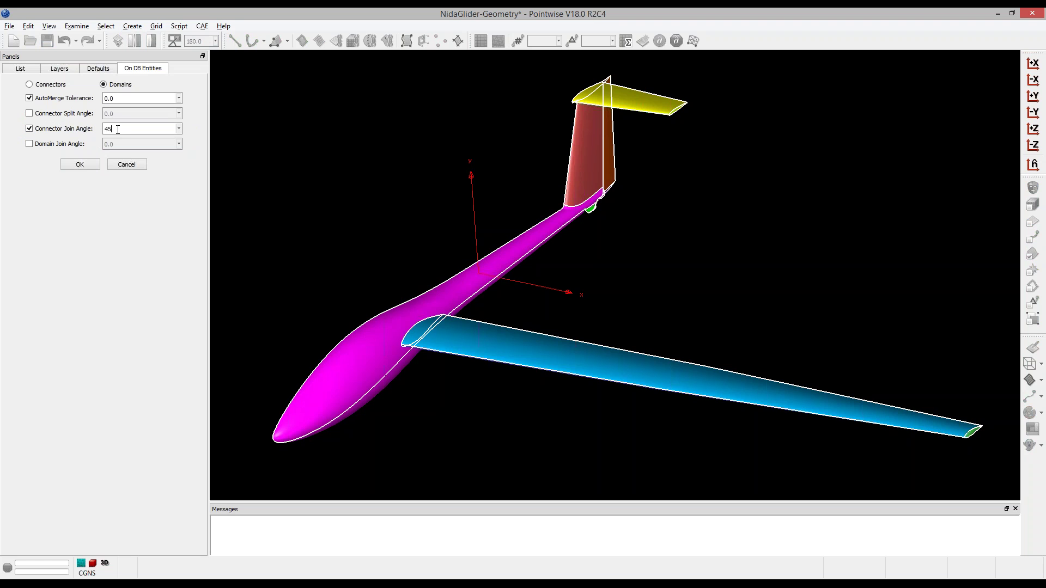
{"action": "left_click", "coordinate": [80, 164]}
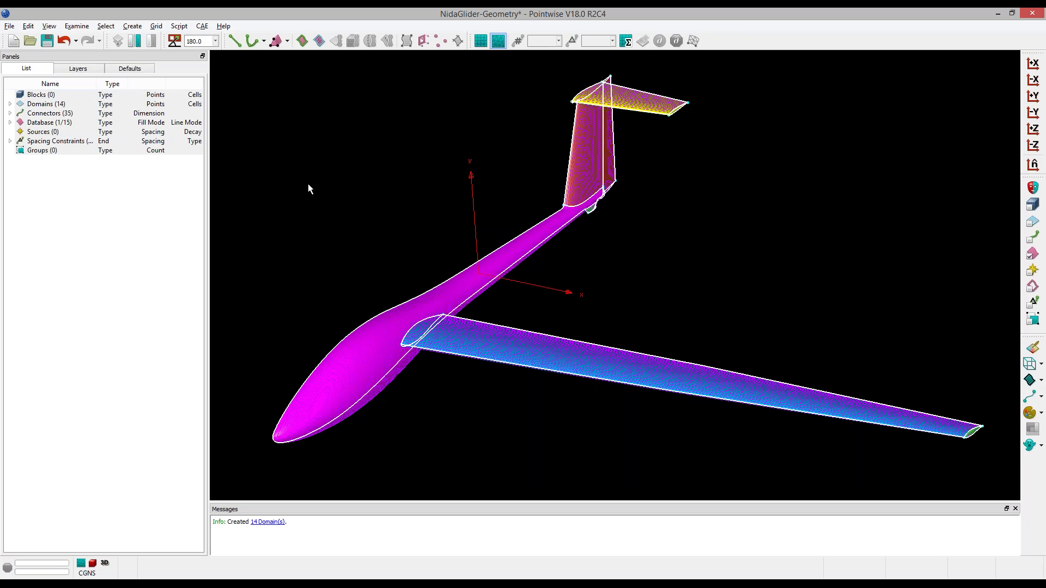
{"action": "left_click", "coordinate": [313, 187]}
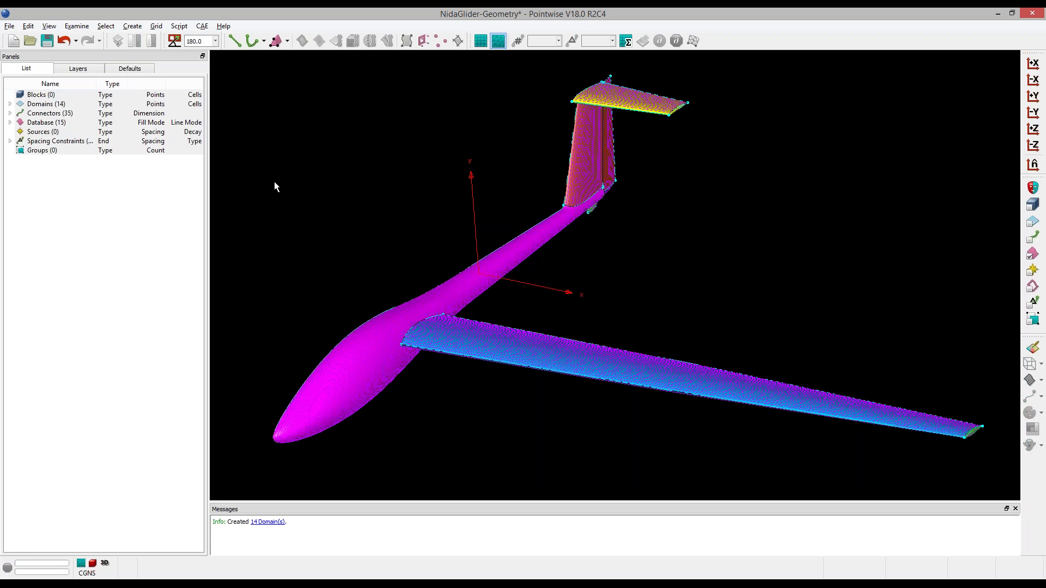
Hide the database geometry and show the surface mesh in hidden-line style.
{"action": "left_click", "coordinate": [49, 25]}
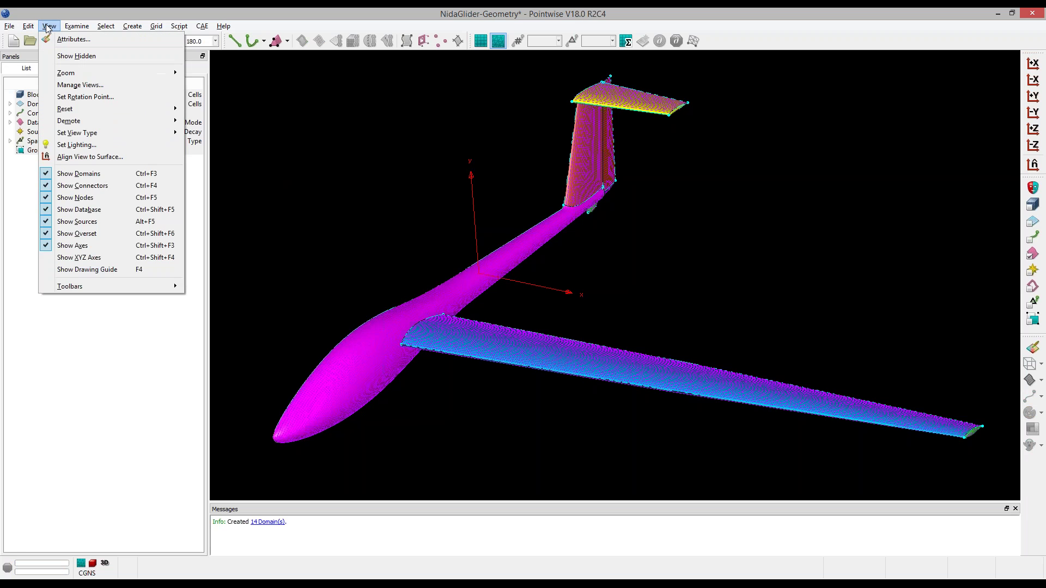
{"action": "left_click", "coordinate": [128, 211]}
{"action": "left_click", "coordinate": [1033, 221]}
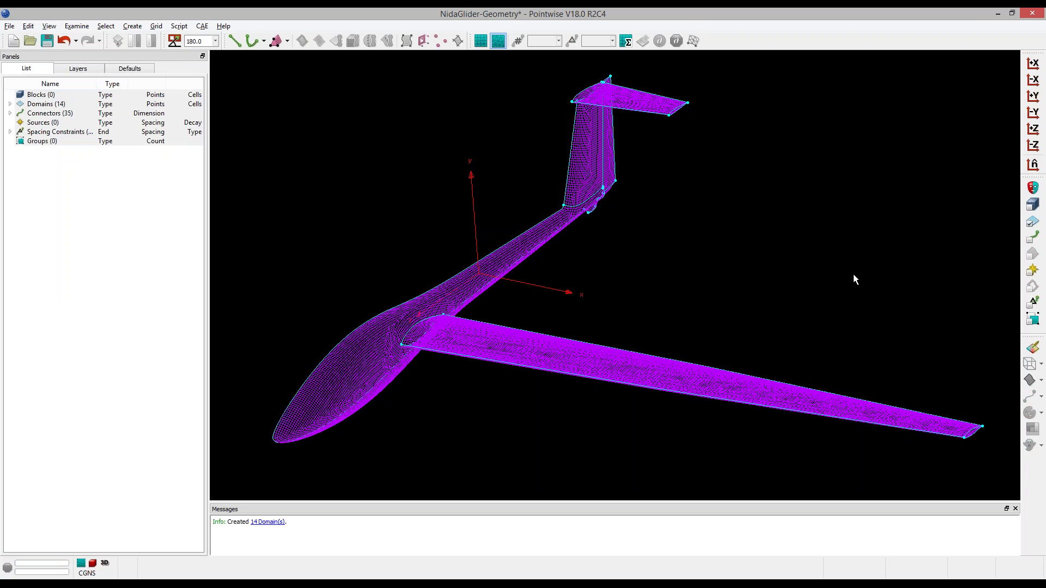
{"action": "left_click", "coordinate": [1041, 364]}
{"action": "left_click", "coordinate": [926, 400]}
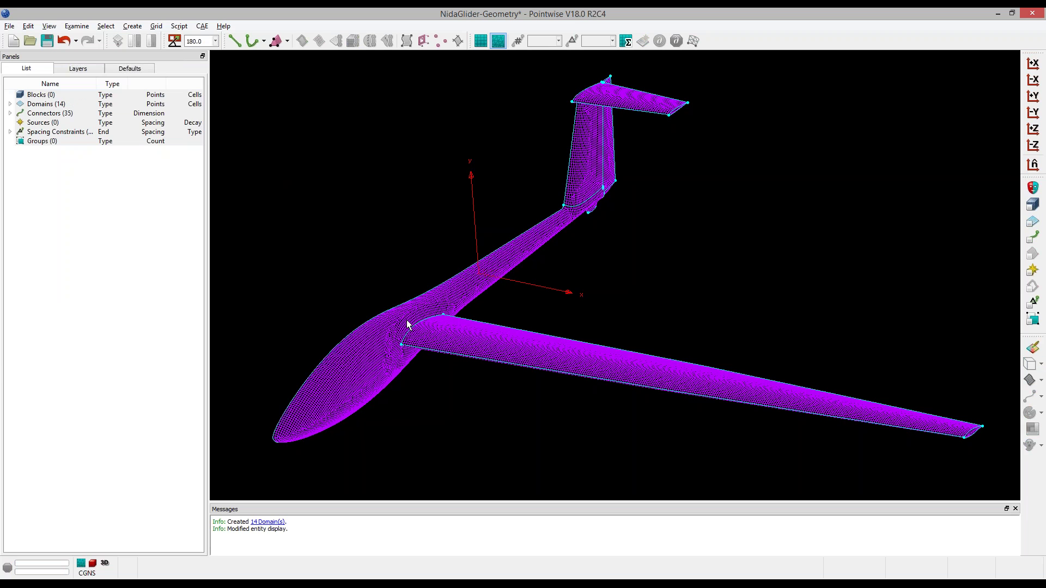
Examine the surface mesh around the wing-fuselage junction and check the cell count of the entire grid.
{"action": "scroll", "coordinate": [407, 325], "scroll_direction": "up", "scroll_amount": 1}
{"action": "scroll", "coordinate": [430, 326], "scroll_direction": "up", "scroll_amount": 2}
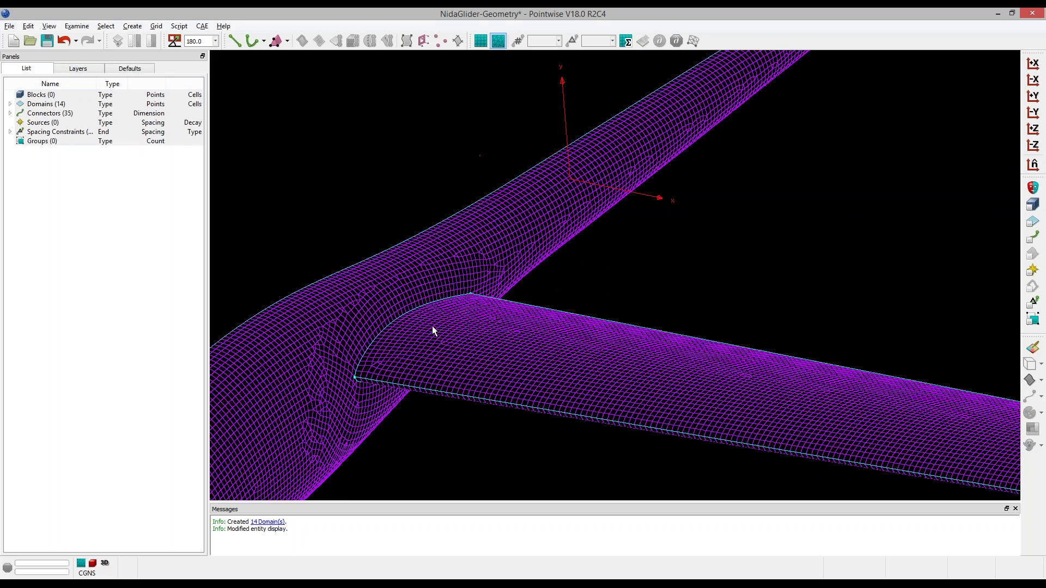
{"action": "scroll", "coordinate": [424, 228], "scroll_direction": "up", "scroll_amount": 3}
{"action": "scroll", "coordinate": [343, 378], "scroll_direction": "down", "scroll_amount": 3}
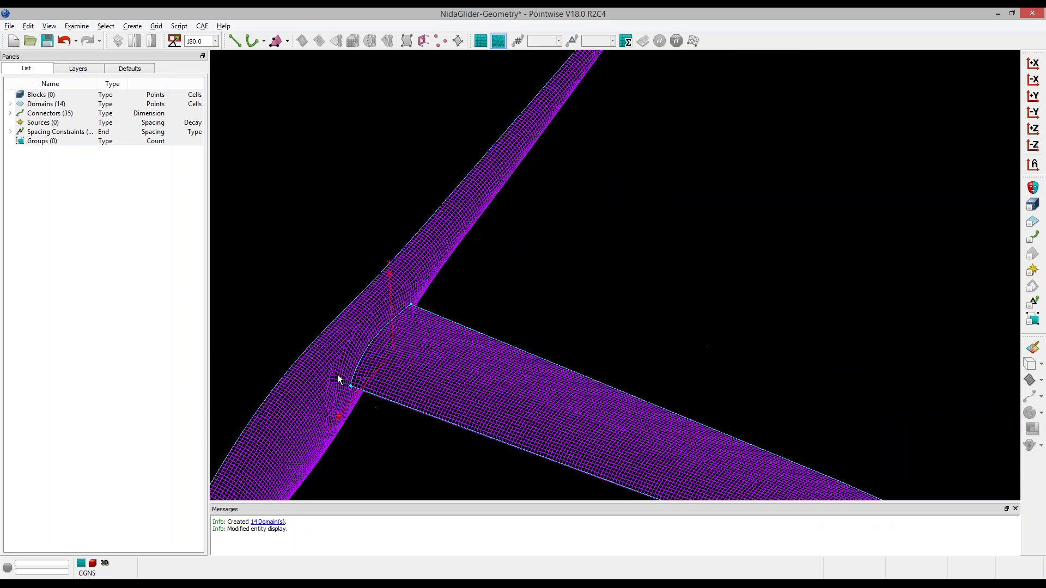
{"action": "scroll", "coordinate": [355, 364], "scroll_direction": "up", "scroll_amount": 4}
{"action": "scroll", "coordinate": [358, 312], "scroll_direction": "down", "scroll_amount": 2}
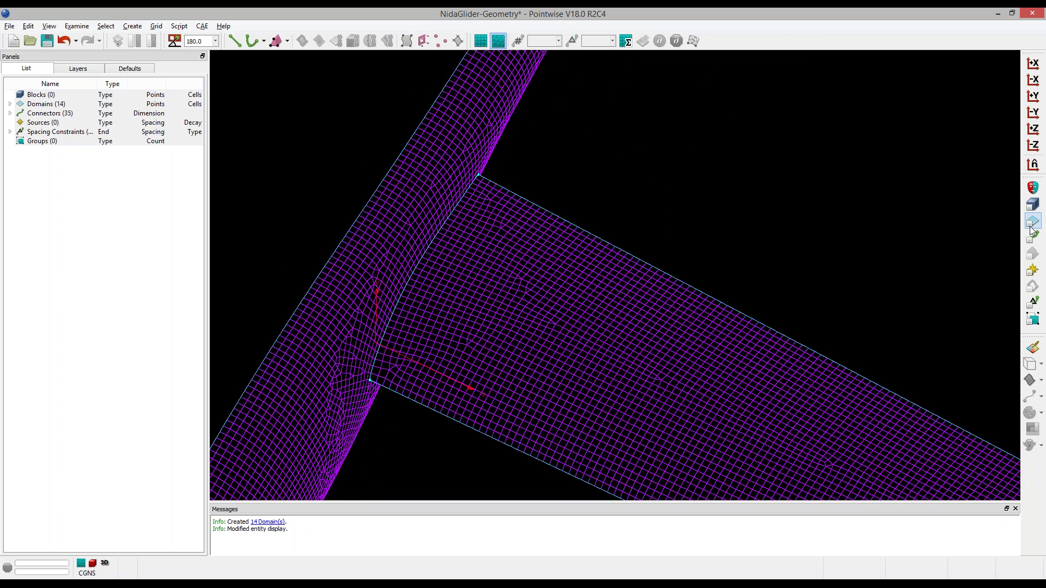
{"action": "left_click", "coordinate": [176, 26]}
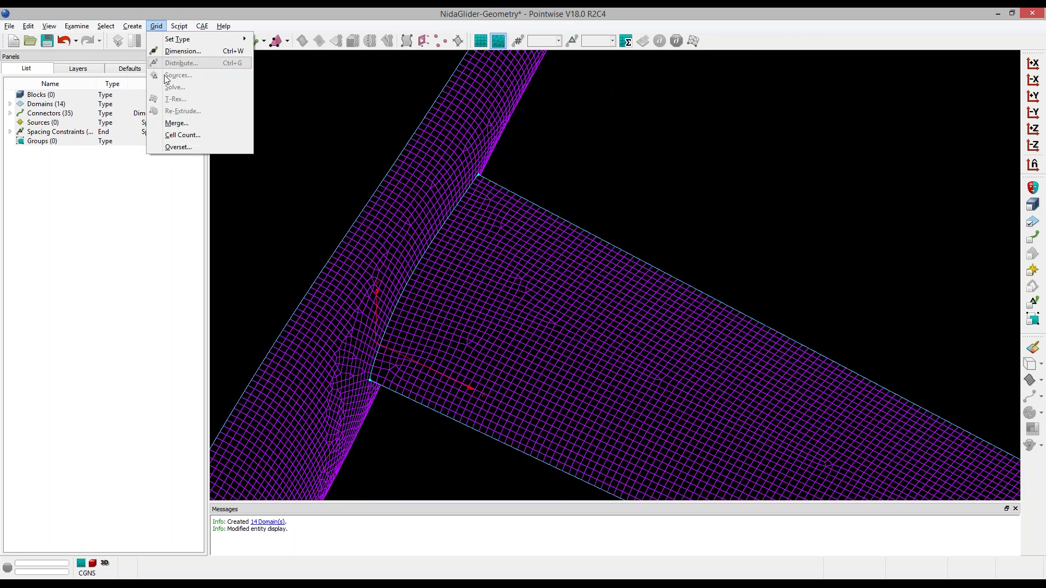
{"action": "left_click", "coordinate": [167, 133]}
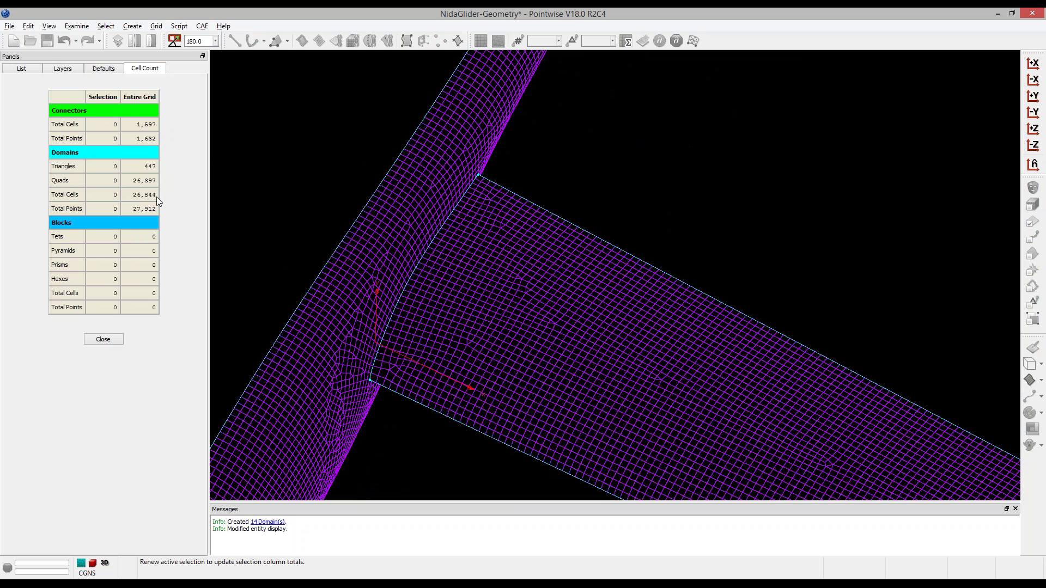
{"action": "left_click", "coordinate": [103, 339]}
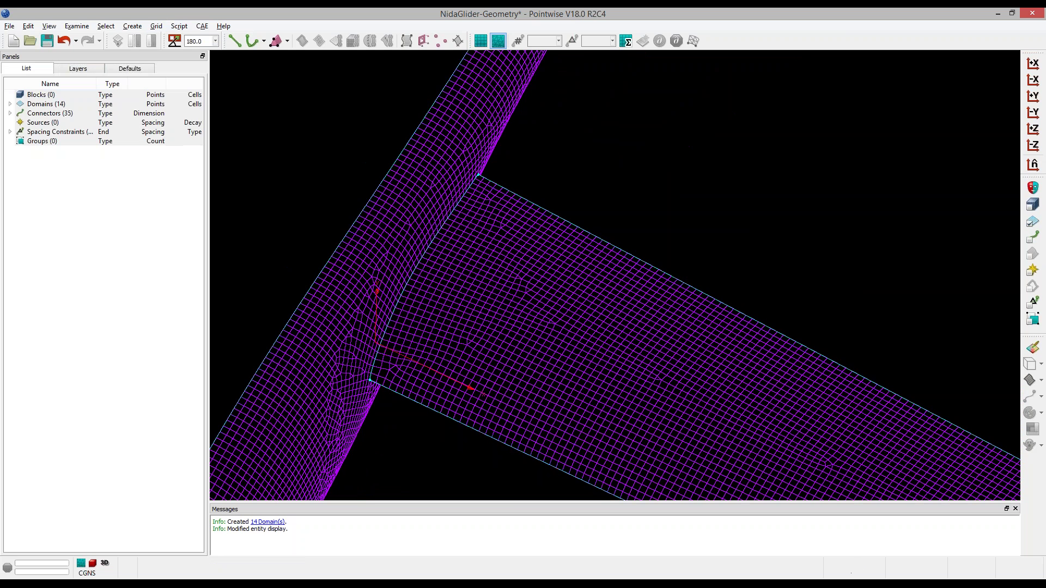
Examine the surface mesh along the fuselage, the vertical fin and the horizontal tail.
{"action": "scroll", "coordinate": [486, 286], "scroll_direction": "down", "scroll_amount": 3}
{"action": "right_click_drag", "start_coordinate": [486, 285], "coordinate": [483, 185]}
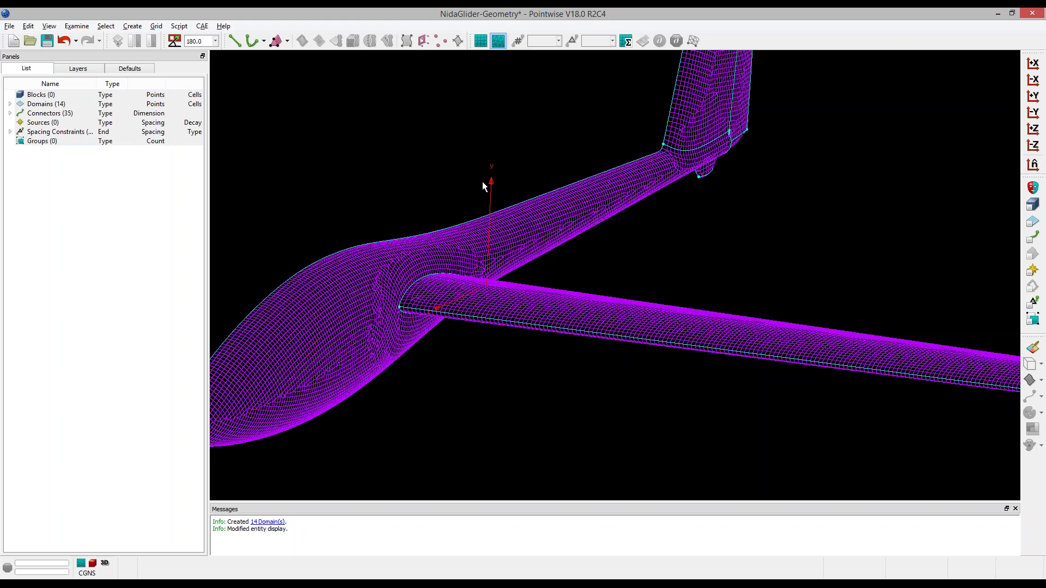
{"action": "right_click_drag", "start_coordinate": [513, 238], "coordinate": [338, 473]}
{"action": "scroll", "coordinate": [384, 456], "scroll_direction": "down", "scroll_amount": 5}
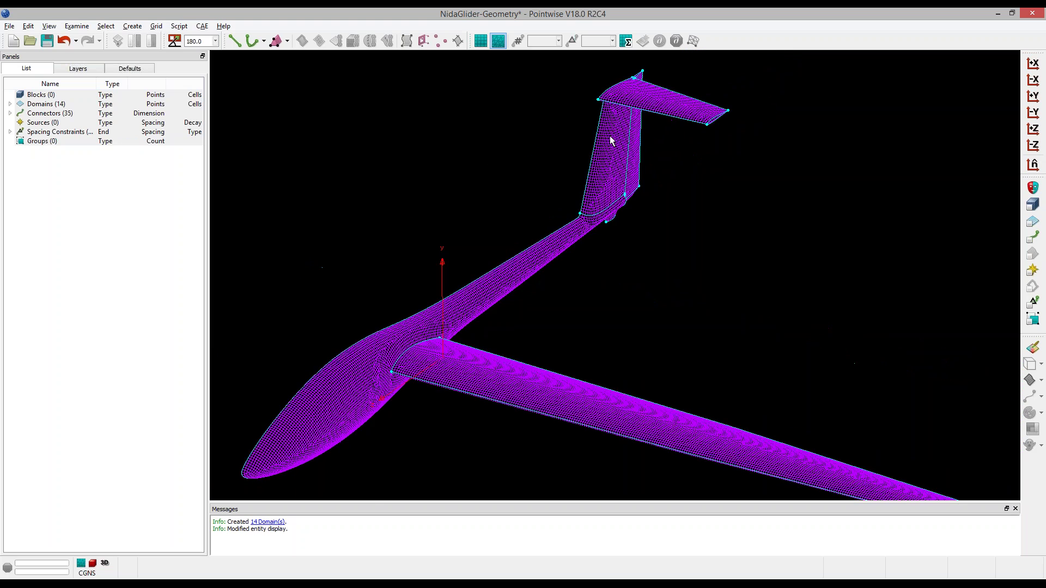
{"action": "scroll", "coordinate": [577, 156], "scroll_direction": "up", "scroll_amount": 6}
{"action": "scroll", "coordinate": [565, 81], "scroll_direction": "up", "scroll_amount": 2}
{"action": "right_click_drag", "start_coordinate": [565, 81], "coordinate": [545, 257]}
{"action": "scroll", "coordinate": [392, 201], "scroll_direction": "up", "scroll_amount": 2}
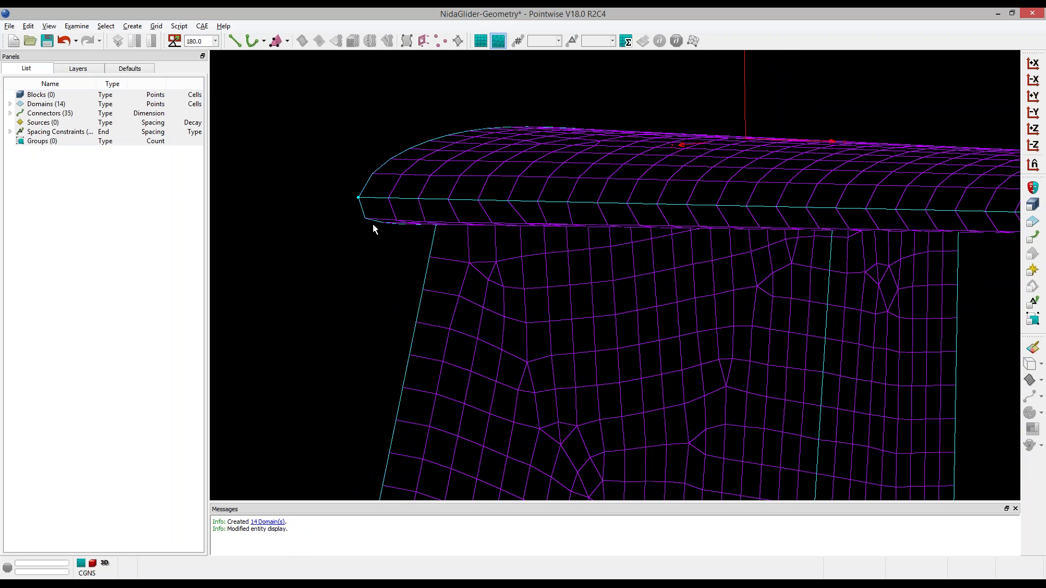
{"action": "scroll", "coordinate": [372, 224], "scroll_direction": "down", "scroll_amount": 2}
{"action": "scroll", "coordinate": [286, 218], "scroll_direction": "down", "scroll_amount": 2}
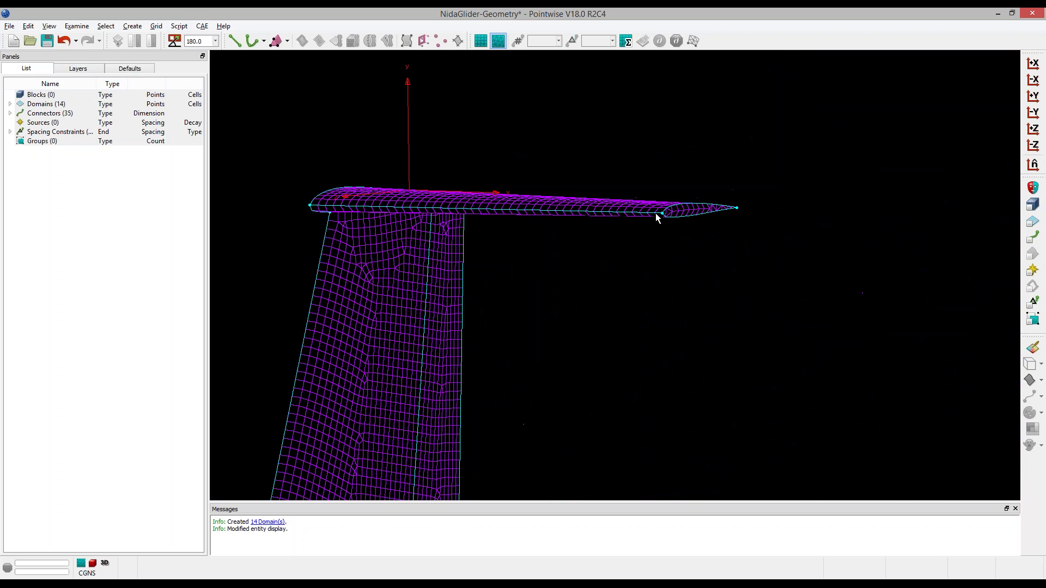
Examine the surface mesh at the horizontal tail tip and around the fin base and tail wheel fairing.
{"action": "scroll", "coordinate": [718, 192], "scroll_direction": "up", "scroll_amount": 3}
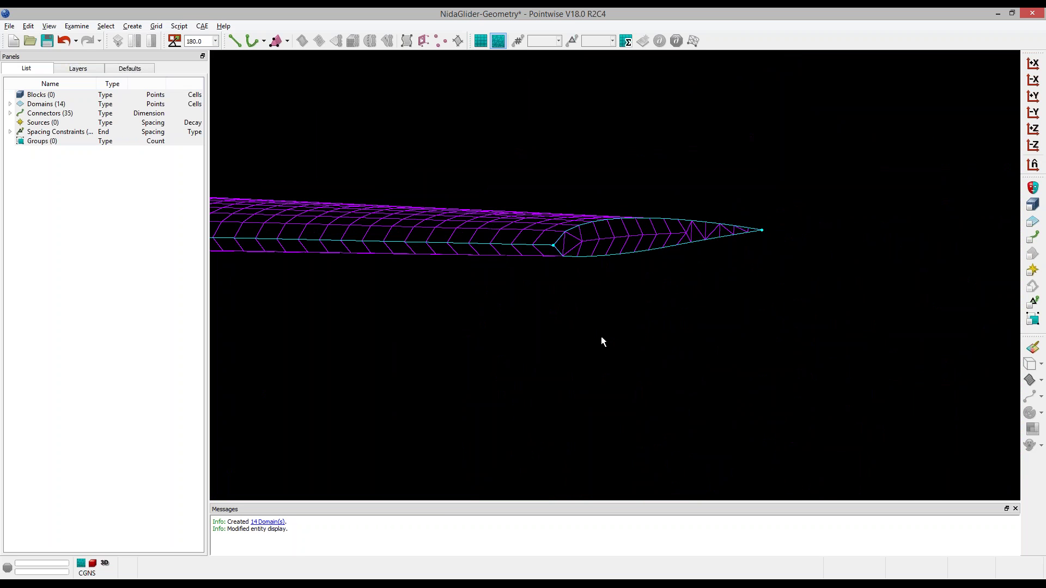
{"action": "scroll", "coordinate": [782, 221], "scroll_direction": "down", "scroll_amount": 2}
{"action": "scroll", "coordinate": [663, 161], "scroll_direction": "down", "scroll_amount": 2}
{"action": "scroll", "coordinate": [542, 390], "scroll_direction": "down", "scroll_amount": 1}
{"action": "scroll", "coordinate": [542, 389], "scroll_direction": "up", "scroll_amount": 5}
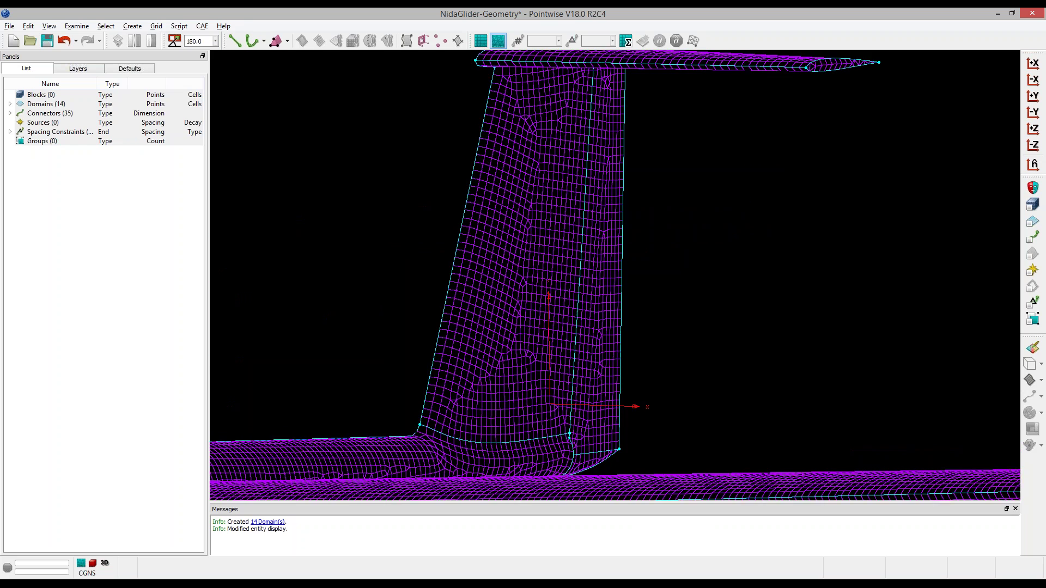
{"action": "scroll", "coordinate": [539, 355], "scroll_direction": "up", "scroll_amount": 5}
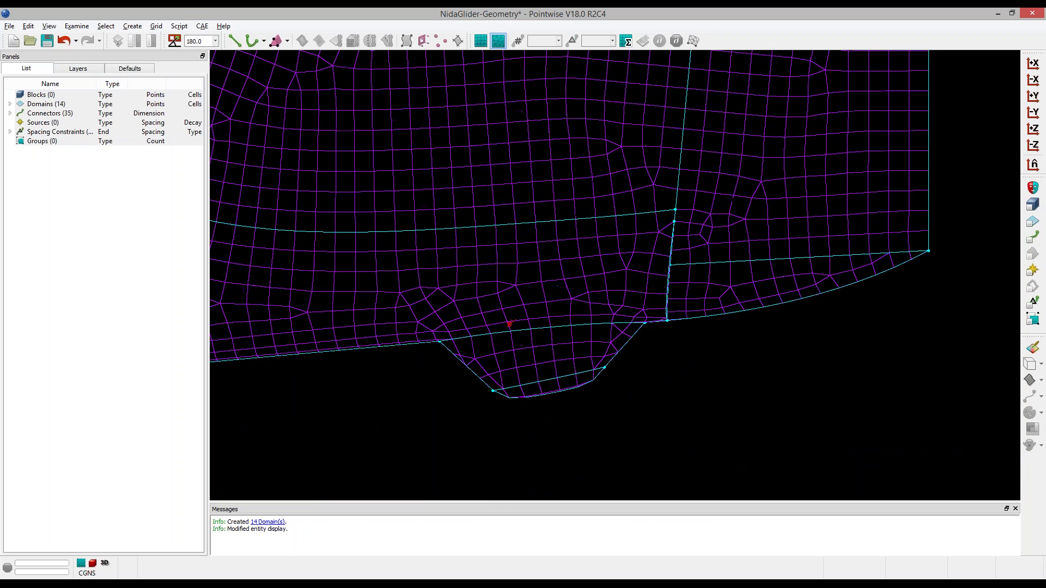
{"action": "scroll", "coordinate": [384, 354], "scroll_direction": "down", "scroll_amount": 3}
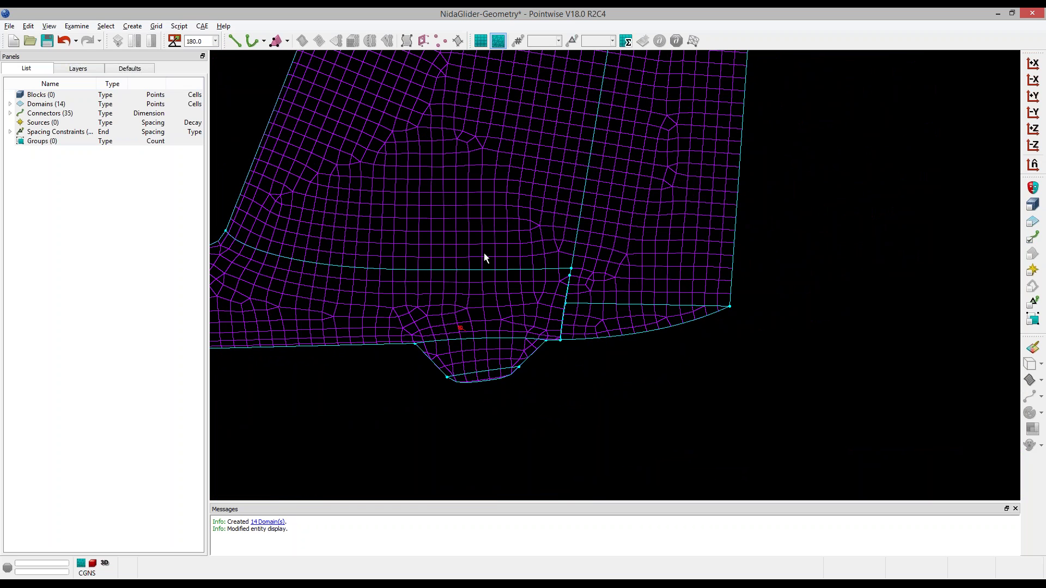
Dimension the connectors around the tail wheel fairing, the rudder base and the rudder top with an average Δs of 0.01.
{"action": "left_click_drag", "start_coordinate": [361, 205], "coordinate": [798, 437]}
{"action": "scroll", "coordinate": [518, 437], "scroll_direction": "down", "scroll_amount": 3}
{"action": "right_click_drag", "start_coordinate": [517, 355], "coordinate": [493, 384], "text": "ctrl"}
{"action": "scroll", "coordinate": [620, 88], "scroll_direction": "up", "scroll_amount": 3}
{"action": "left_click_drag", "start_coordinate": [521, 73], "coordinate": [674, 136]}
{"action": "right_click", "coordinate": [545, 275], "text": "ctrl+shift"}
{"action": "right_click_drag", "start_coordinate": [545, 280], "coordinate": [578, 202], "text": "shift"}
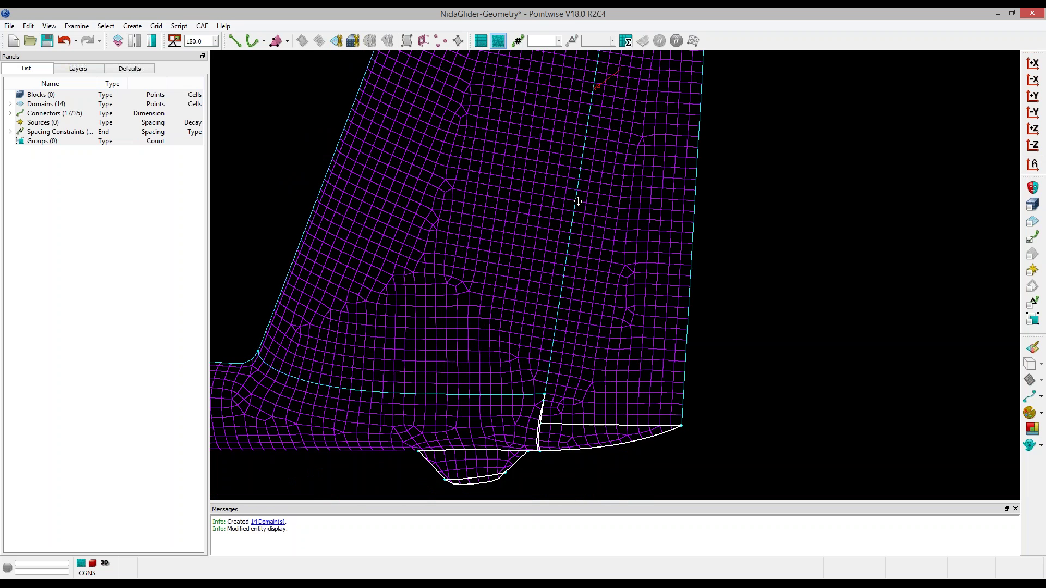
{"action": "left_click", "coordinate": [156, 25]}
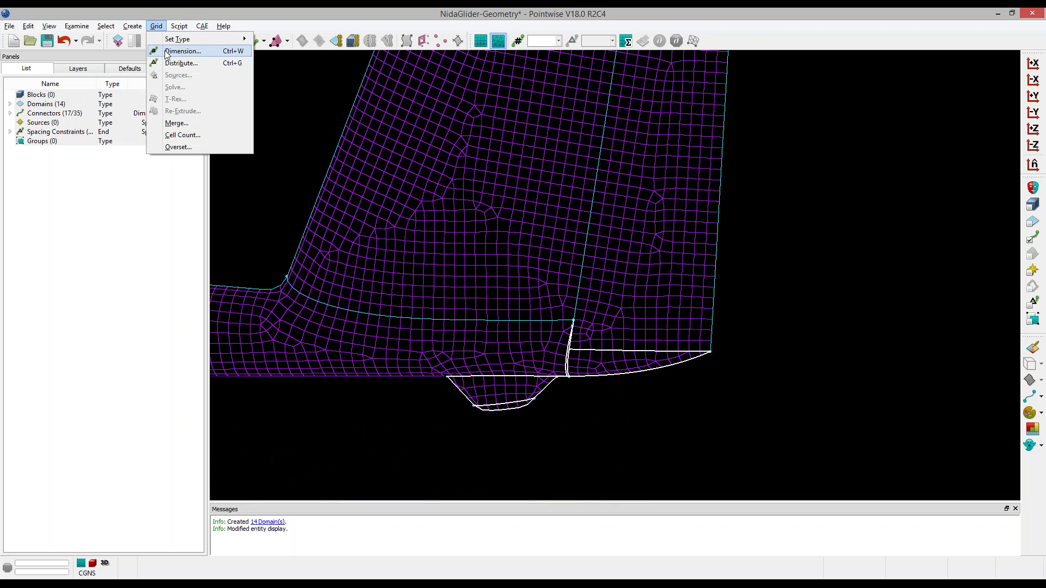
{"action": "left_click", "coordinate": [166, 52]}
{"action": "left_click", "coordinate": [43, 293]}
{"action": "left_click", "coordinate": [110, 294]}
{"action": "type", "text": "0.01"}
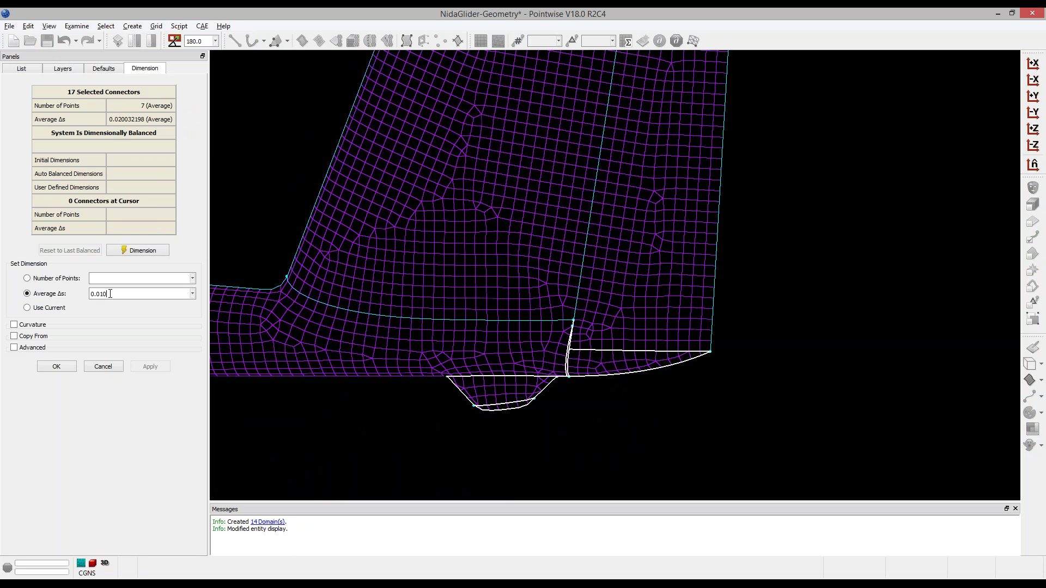
{"action": "left_click", "coordinate": [141, 251]}
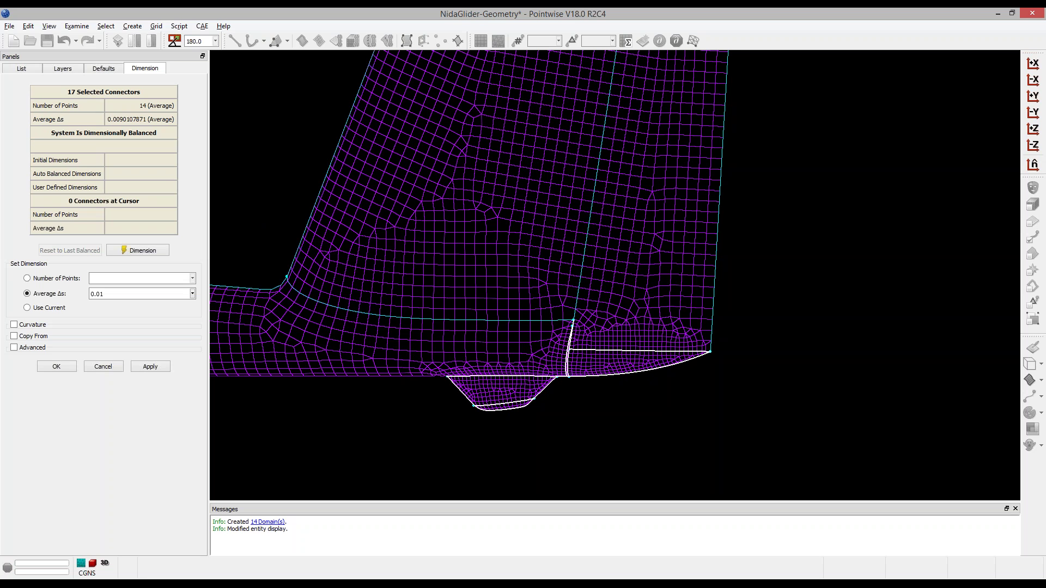
{"action": "left_click", "coordinate": [56, 366]}
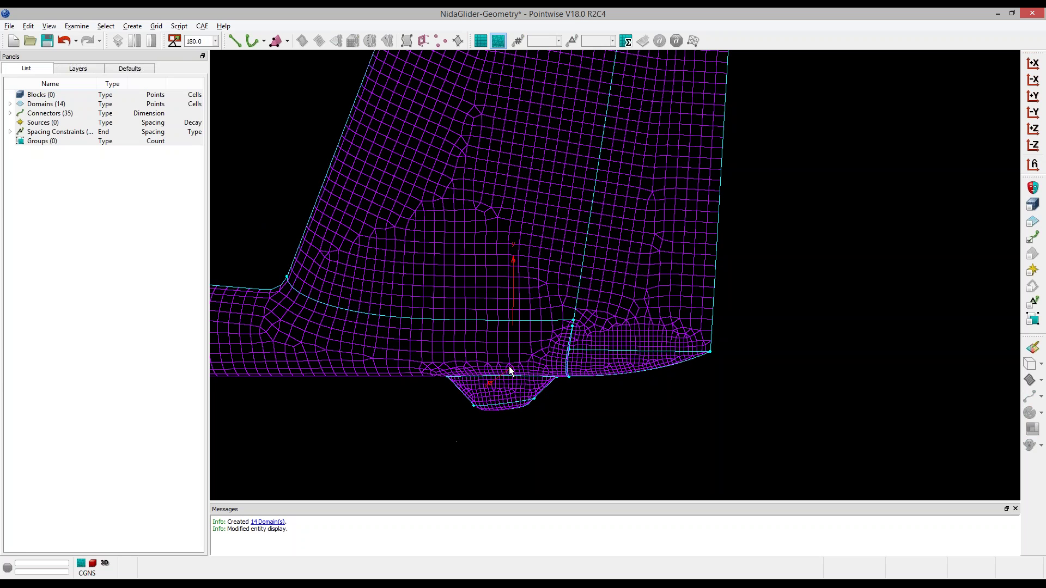
Examine the mesh size transition at the fin base, where the rudder hinge-line connector meets the refined short connectors.
{"action": "right_click_drag", "start_coordinate": [512, 367], "coordinate": [512, 341]}
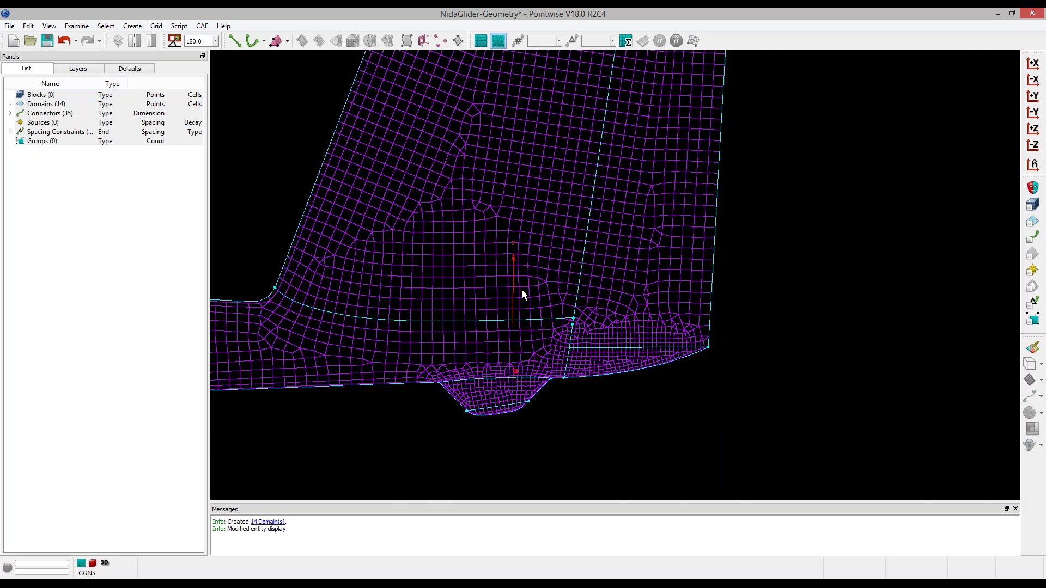
{"action": "scroll", "coordinate": [609, 317], "scroll_direction": "up", "scroll_amount": 3}
{"action": "scroll", "coordinate": [537, 322], "scroll_direction": "up", "scroll_amount": 5}
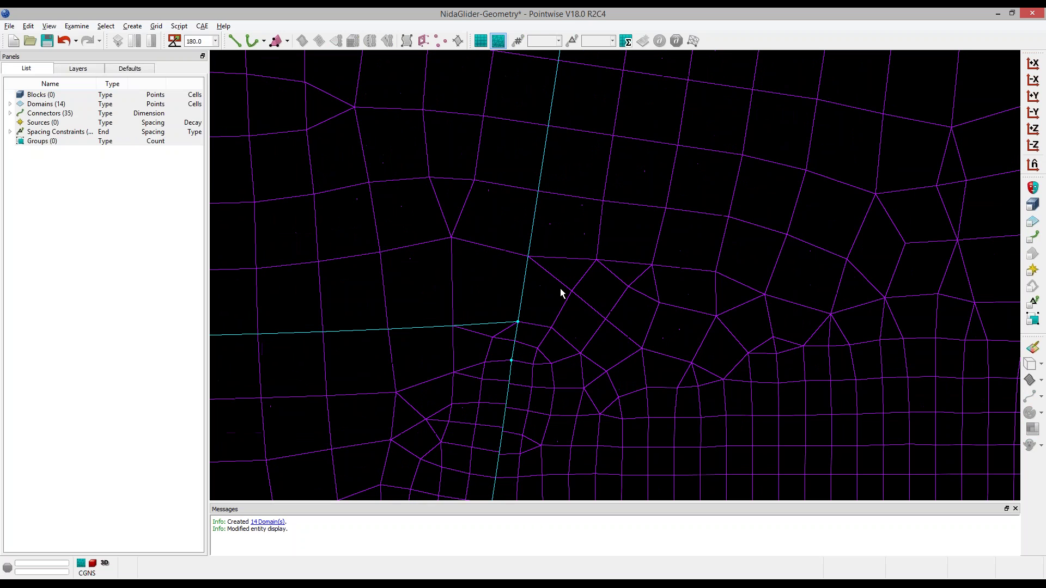
{"action": "scroll", "coordinate": [480, 336], "scroll_direction": "up", "scroll_amount": 2}
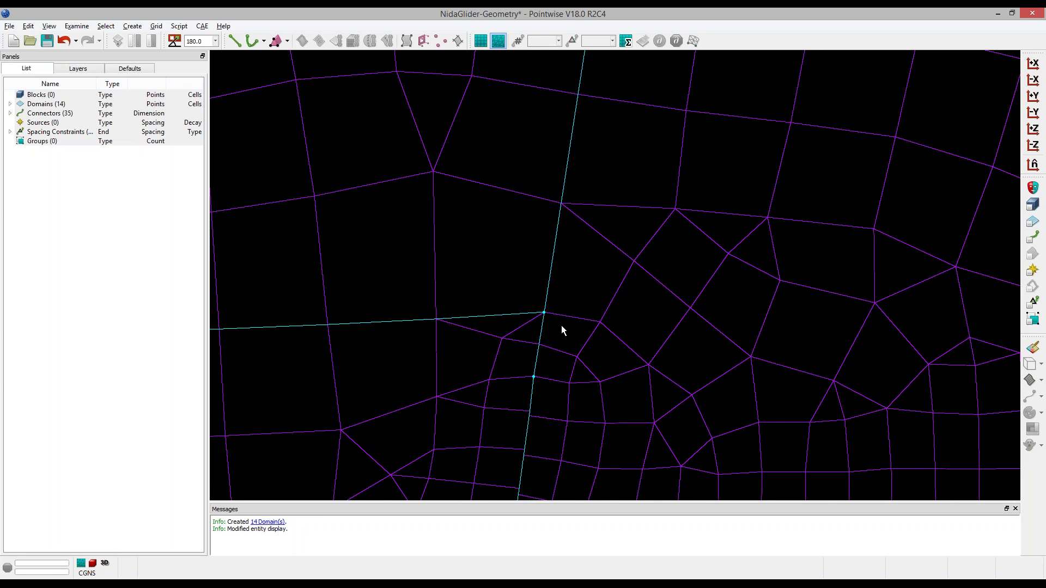
{"action": "scroll", "coordinate": [561, 327], "scroll_direction": "down", "scroll_amount": 2}
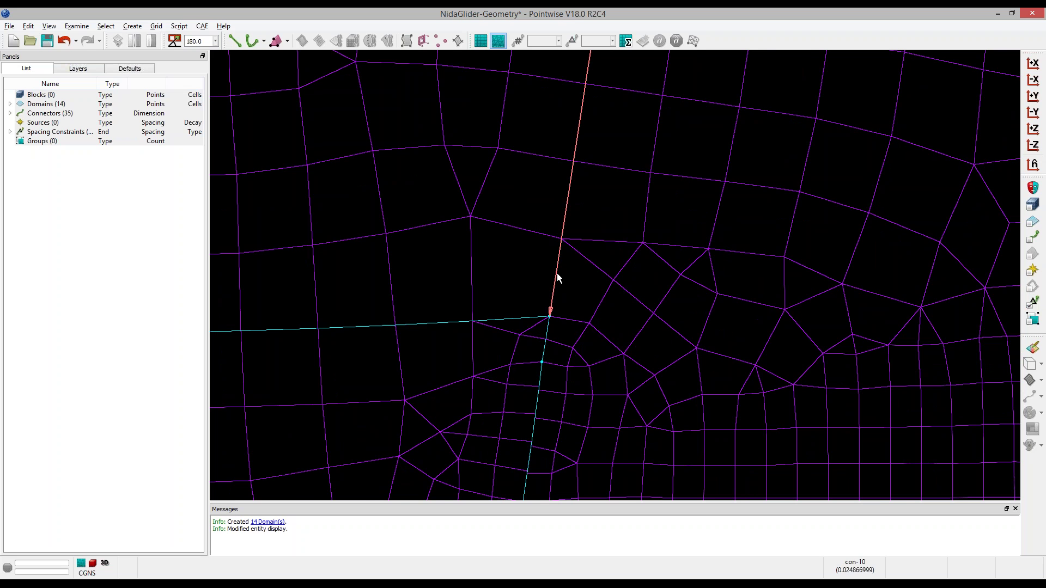
{"action": "scroll", "coordinate": [550, 297], "scroll_direction": "down", "scroll_amount": 3}
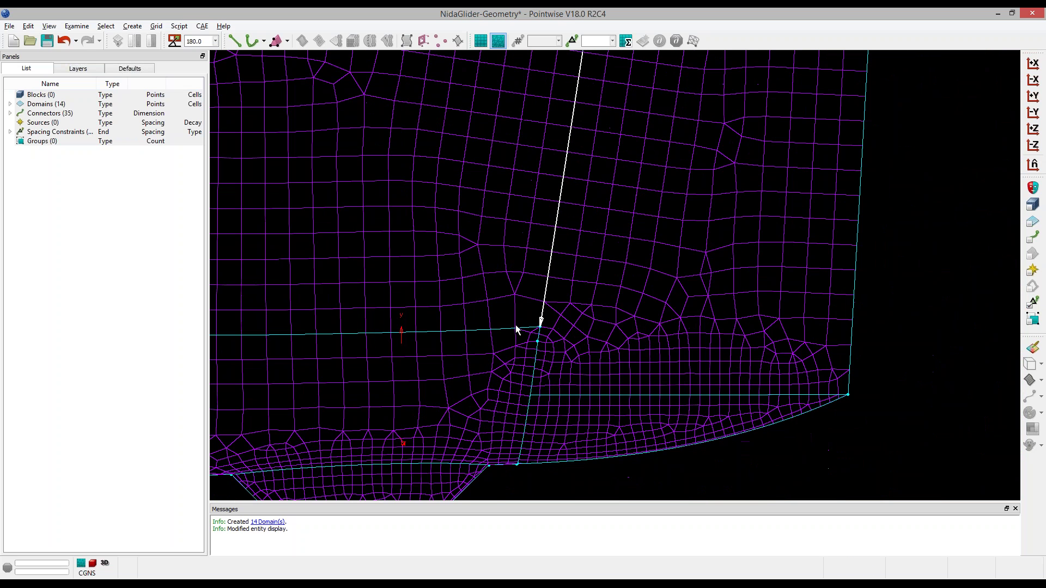
{"action": "left_click", "coordinate": [515, 328]}
{"action": "left_click", "coordinate": [545, 287]}
{"action": "left_click", "coordinate": [531, 327]}
{"action": "left_click", "coordinate": [544, 305]}
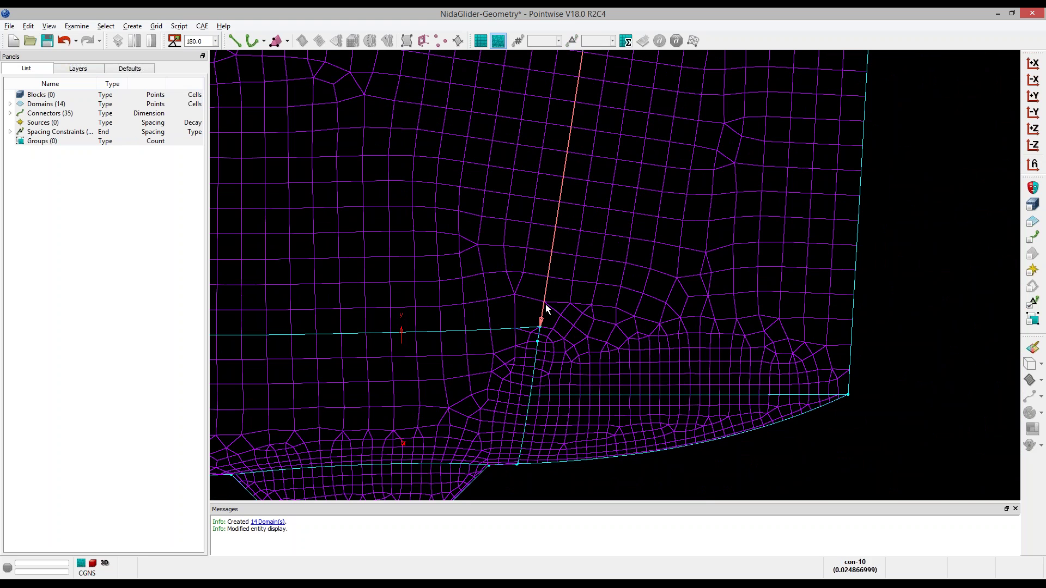
{"action": "scroll", "coordinate": [551, 453], "scroll_direction": "down", "scroll_amount": 5}
{"action": "right_click_drag", "start_coordinate": [577, 452], "coordinate": [594, 197]}
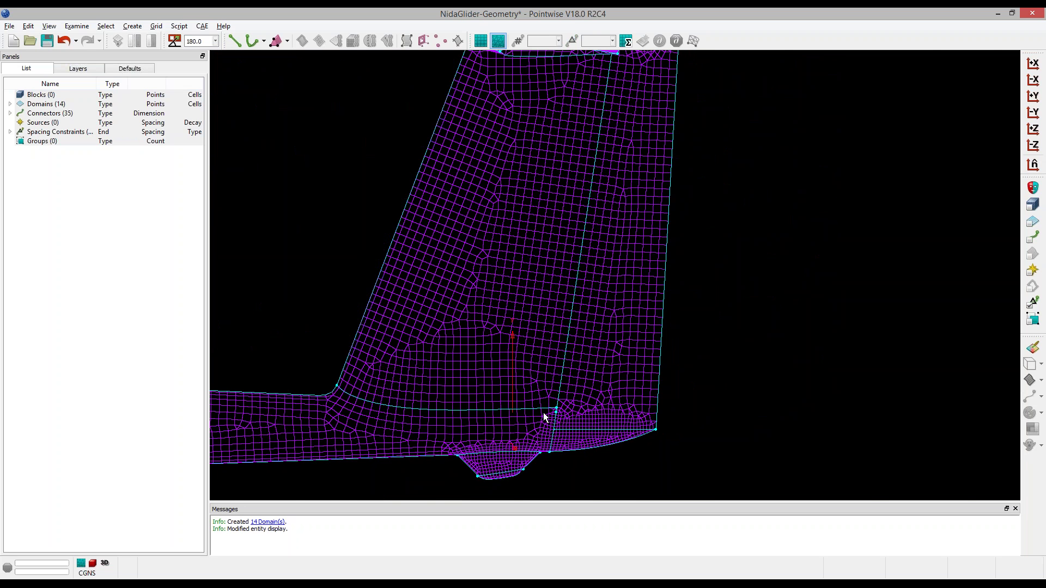
Copy the short hinge-line connector's end spacing and paste it onto the adjoining ends of the long hinge-line and fin-base connectors.
{"action": "scroll", "coordinate": [544, 416], "scroll_direction": "up", "scroll_amount": 6}
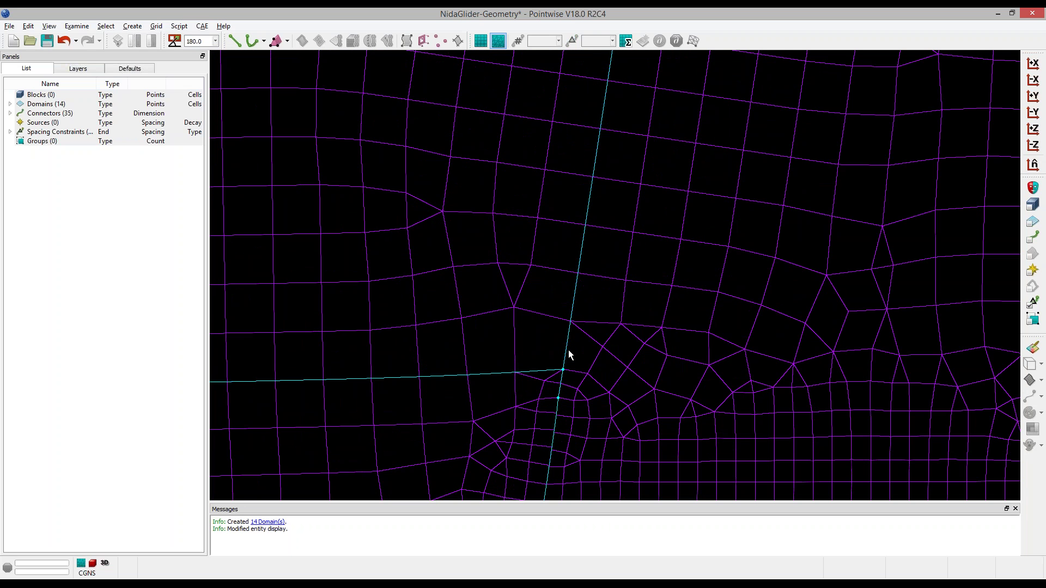
{"action": "scroll", "coordinate": [553, 384], "scroll_direction": "up", "scroll_amount": 2}
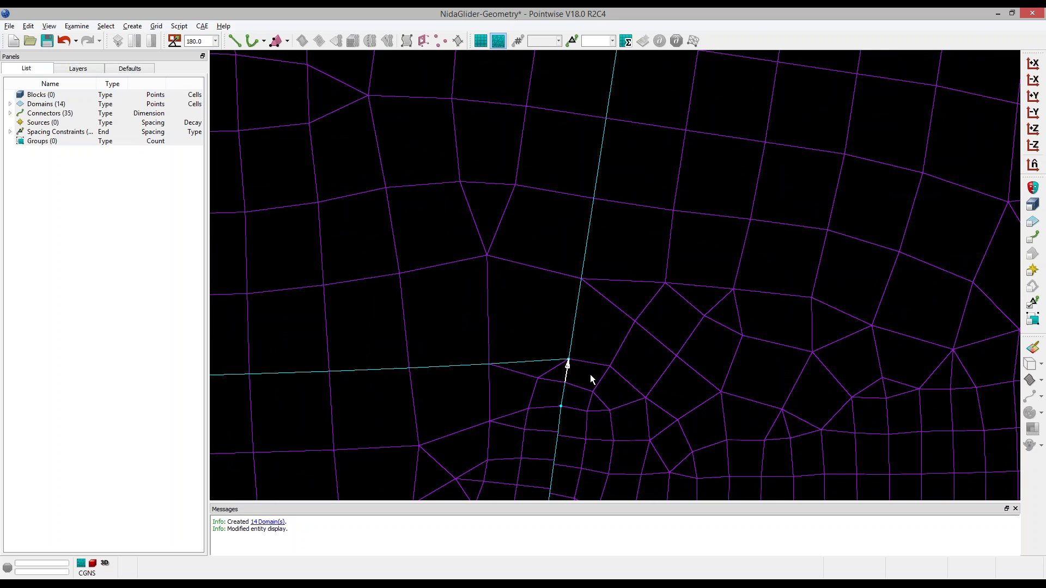
{"action": "key", "text": "ctrl+c"}
{"action": "key", "text": "ctrl+c"}
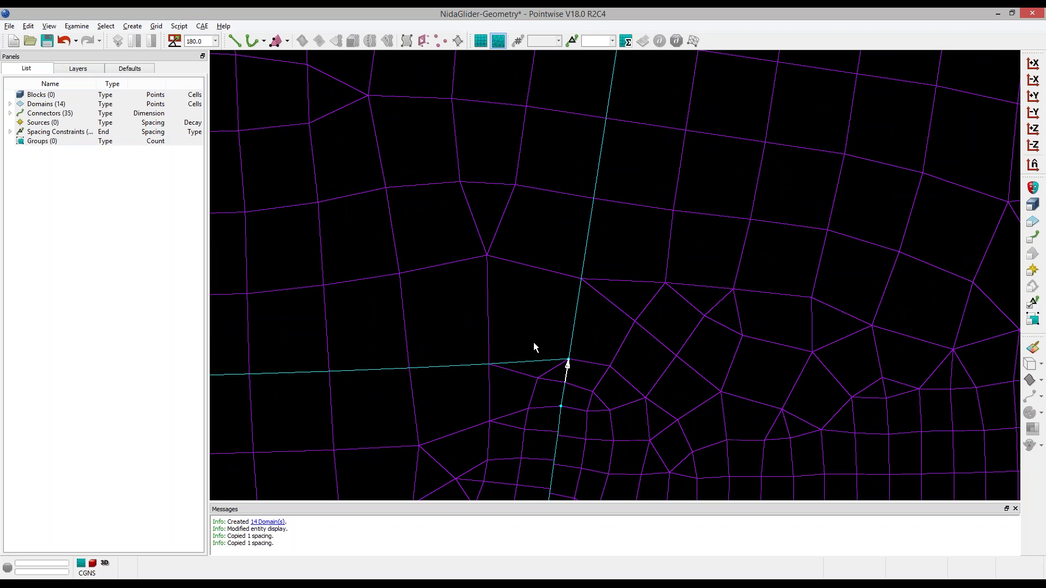
{"action": "left_click", "coordinate": [535, 363]}
{"action": "left_click", "coordinate": [570, 354], "text": "ctrl"}
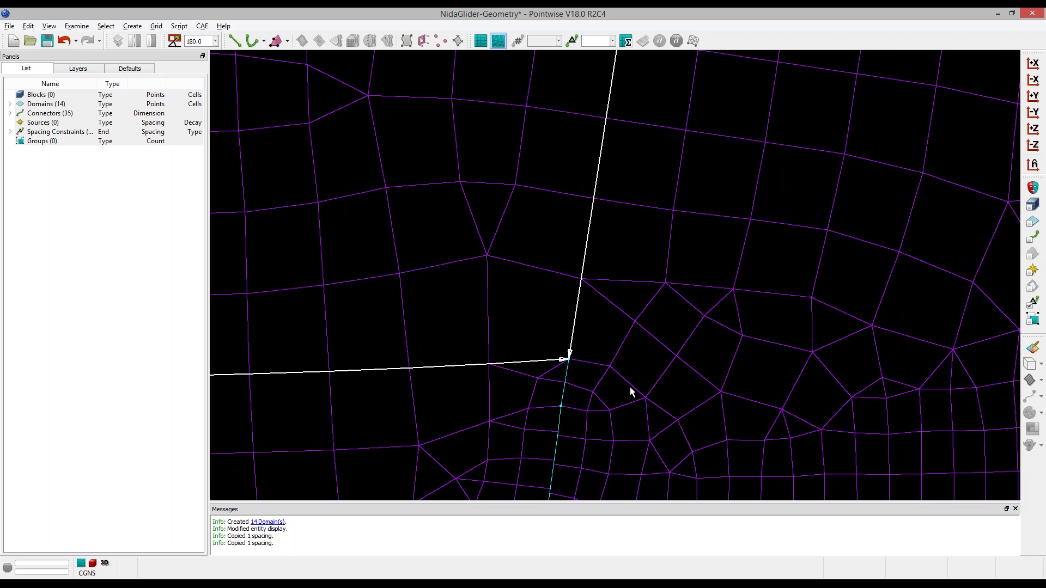
{"action": "key", "text": "ctrl+v"}
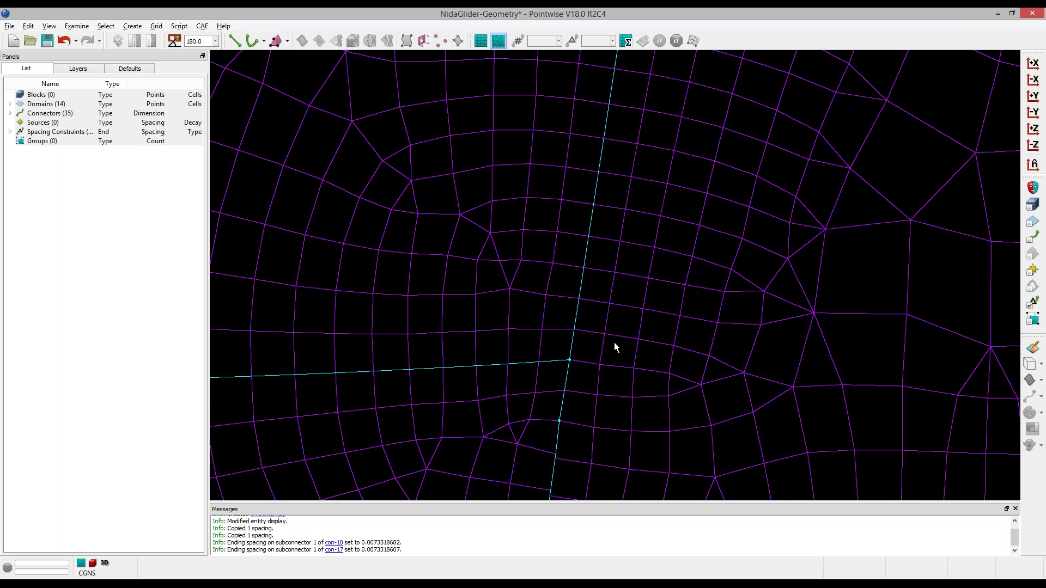
Paste the spacing copied at the front of the tail wheel fairing onto the adjoining end of the lower fuselage connector.
{"action": "scroll", "coordinate": [609, 343], "scroll_direction": "down", "scroll_amount": 5}
{"action": "right_click", "coordinate": [602, 325], "text": "ctrl"}
{"action": "mouse_move", "coordinate": [580, 283]}
{"action": "right_mouse_down", "text": "ctrl"}
{"action": "mouse_move", "coordinate": [586, 316]}
{"action": "mouse_move", "coordinate": [677, 286]}
{"action": "right_mouse_up", "text": "ctrl"}
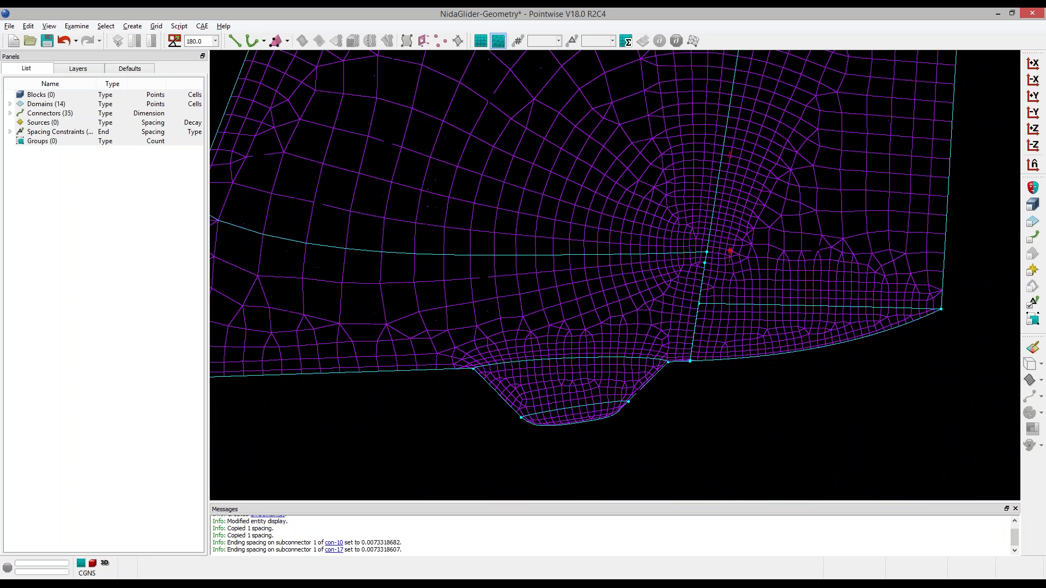
{"action": "scroll", "coordinate": [478, 381], "scroll_direction": "up", "scroll_amount": 5}
{"action": "left_click", "coordinate": [385, 353]}
{"action": "key", "text": "ctrl+v"}
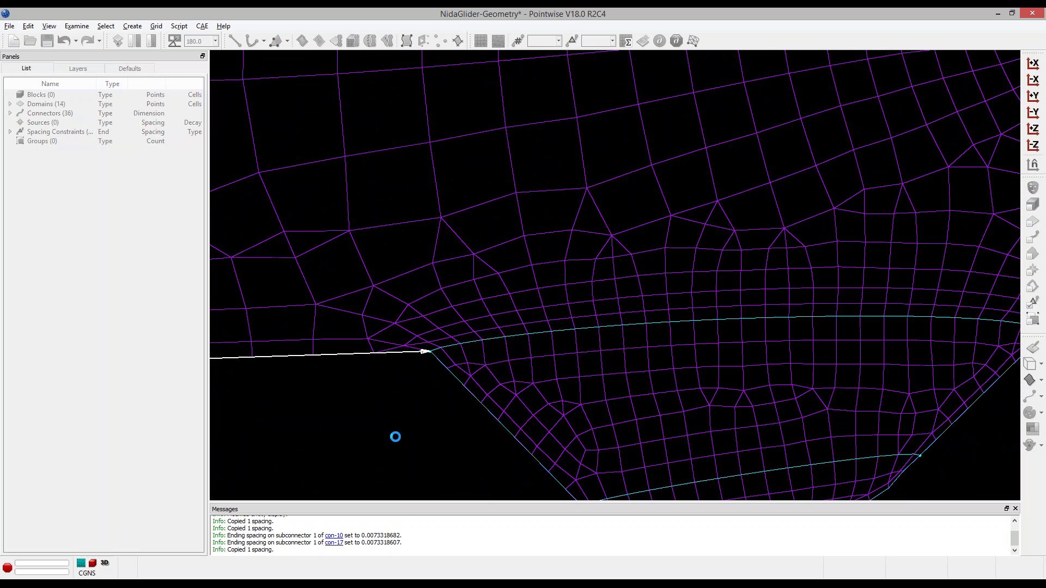
{"action": "scroll", "coordinate": [423, 366], "scroll_direction": "up", "scroll_amount": 2}
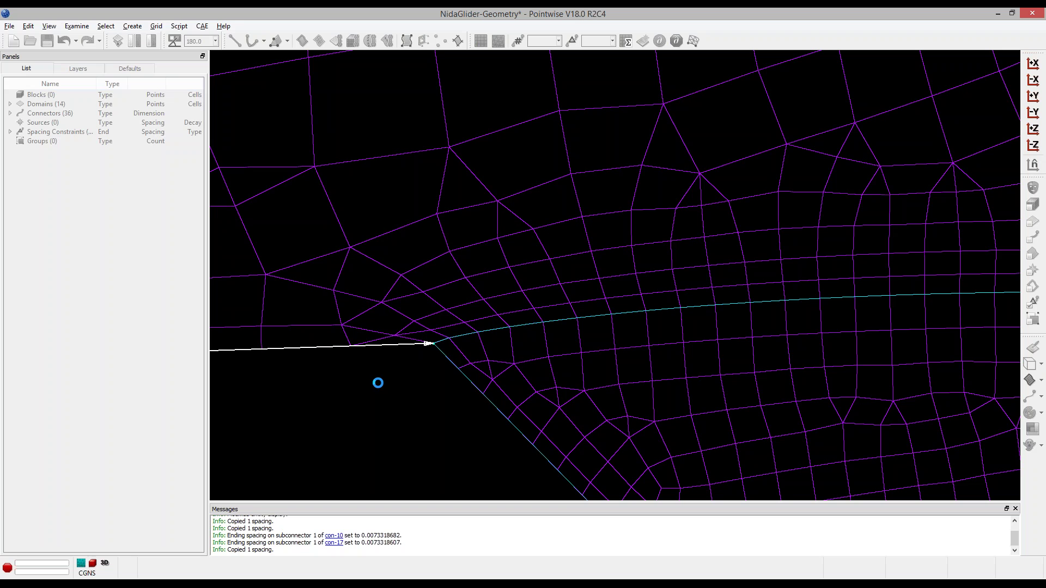
{"action": "scroll", "coordinate": [404, 396], "scroll_direction": "down", "scroll_amount": 3}
{"action": "left_click", "coordinate": [407, 403]}
Paste the refined spacing onto the hinge-line connector and the adjoining fin-top connector where they meet at the fin's upper end.
{"action": "scroll", "coordinate": [502, 422], "scroll_direction": "down", "scroll_amount": 6}
{"action": "right_click_drag", "start_coordinate": [582, 409], "coordinate": [568, 469], "text": "shift"}
{"action": "scroll", "coordinate": [526, 250], "scroll_direction": "up", "scroll_amount": 8}
{"action": "left_click", "coordinate": [550, 253]}
{"action": "left_click", "coordinate": [562, 221], "text": "ctrl"}
{"action": "key", "text": "ctrl+v"}
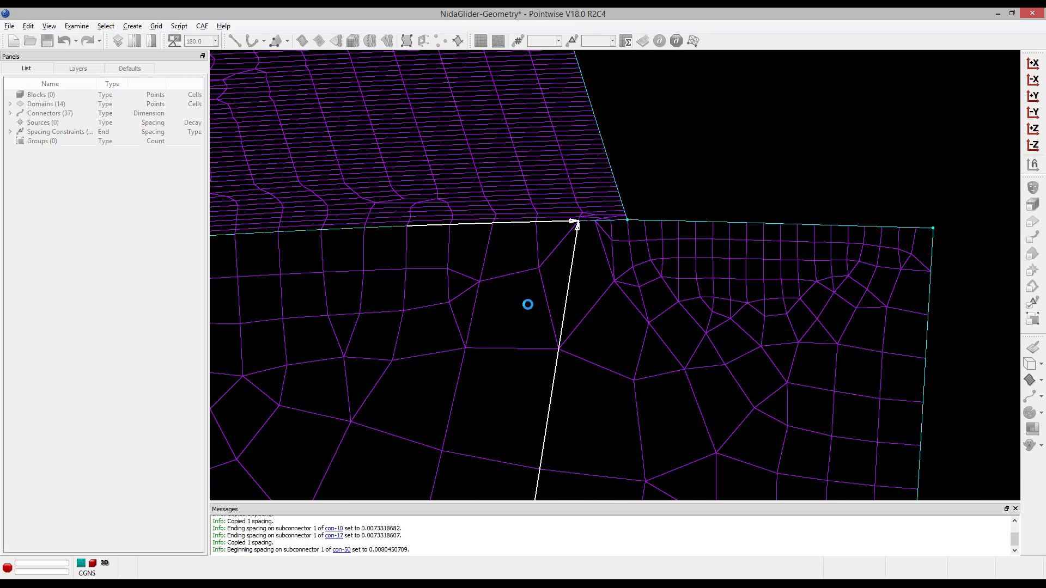
{"action": "left_click", "coordinate": [587, 289]}
Examine the updated fin mesh and the connectors at the horizontal tail's root.
{"action": "right_click_drag", "start_coordinate": [603, 277], "coordinate": [646, 191], "text": "ctrl"}
{"action": "scroll", "coordinate": [645, 190], "scroll_direction": "down", "scroll_amount": 5}
{"action": "right_click_drag", "start_coordinate": [588, 482], "coordinate": [613, 219], "text": "ctrl"}
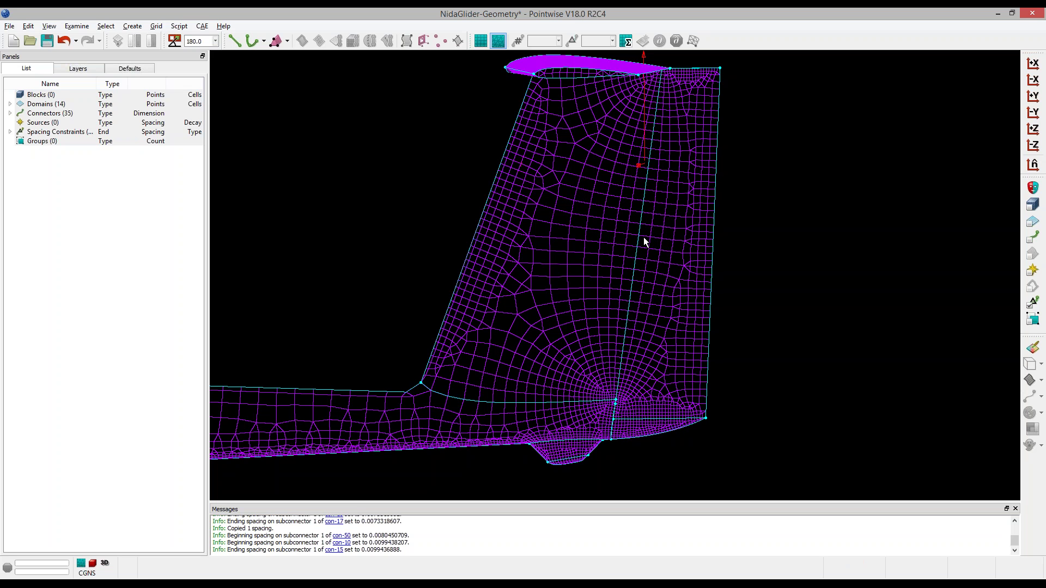
{"action": "right_click_drag", "start_coordinate": [590, 262], "coordinate": [563, 370]}
{"action": "scroll", "coordinate": [563, 371], "scroll_direction": "down", "scroll_amount": 4}
{"action": "scroll", "coordinate": [576, 206], "scroll_direction": "up", "scroll_amount": 6}
{"action": "right_click", "coordinate": [532, 203], "text": "ctrl"}
{"action": "mouse_move", "coordinate": [531, 204]}
{"action": "right_mouse_down", "text": "ctrl"}
{"action": "mouse_move", "coordinate": [591, 246]}
{"action": "mouse_move", "coordinate": [527, 289]}
{"action": "mouse_move", "coordinate": [520, 204]}
{"action": "right_mouse_up", "text": "ctrl"}
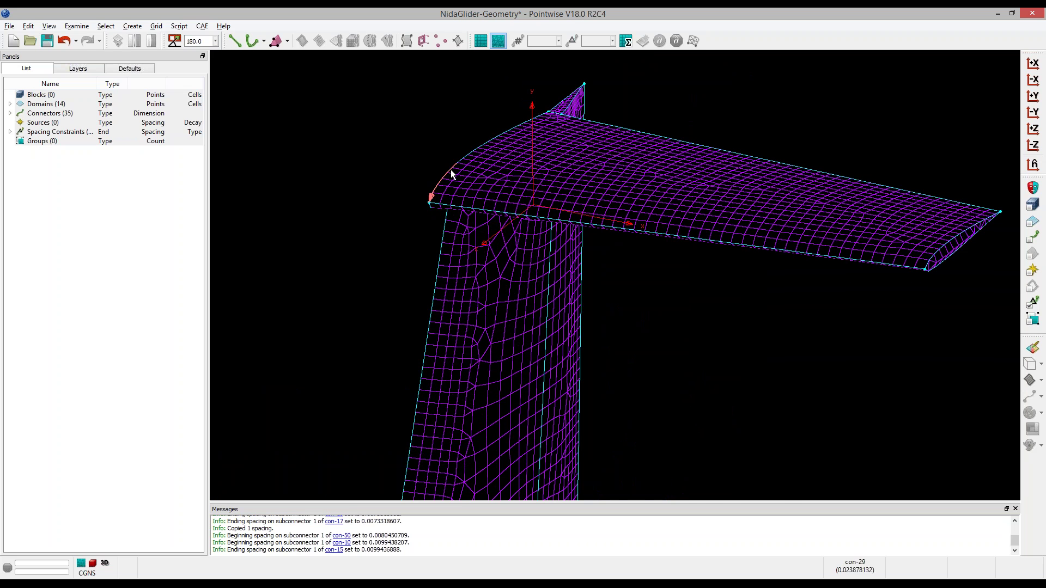
{"action": "scroll", "coordinate": [485, 188], "scroll_direction": "up", "scroll_amount": 5}
{"action": "right_click_drag", "start_coordinate": [491, 196], "coordinate": [620, 253]}
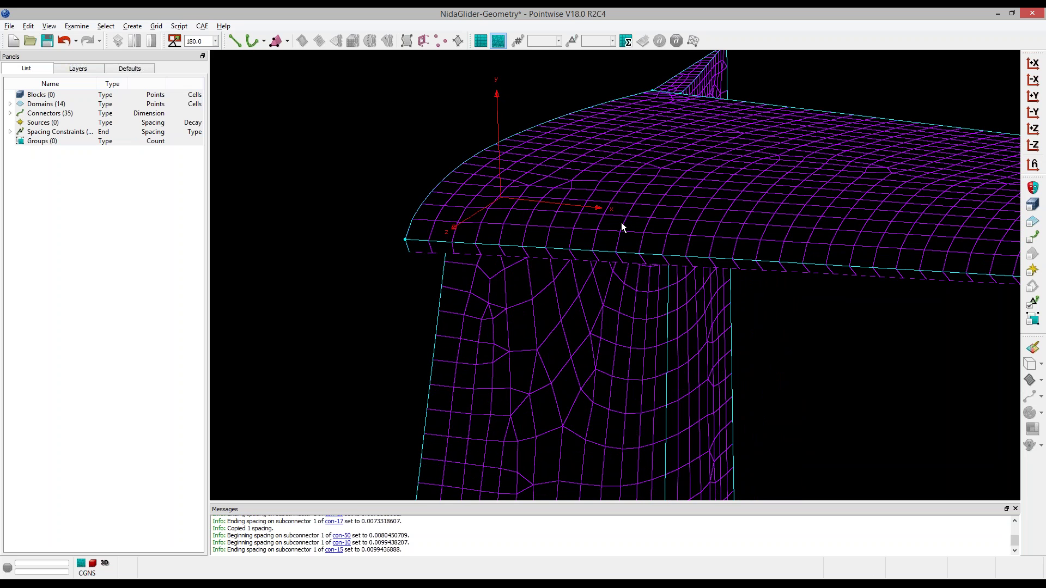
Set a spacing of .0025 at the selected leading- and trailing-edge connector ends of the horizontal tail, fin and wing, and the adjoining fuselage connector ends.
{"action": "scroll", "coordinate": [626, 218], "scroll_direction": "down", "scroll_amount": 3}
{"action": "right_click_drag", "start_coordinate": [596, 217], "coordinate": [496, 213]}
{"action": "scroll", "coordinate": [492, 217], "scroll_direction": "down", "scroll_amount": 3}
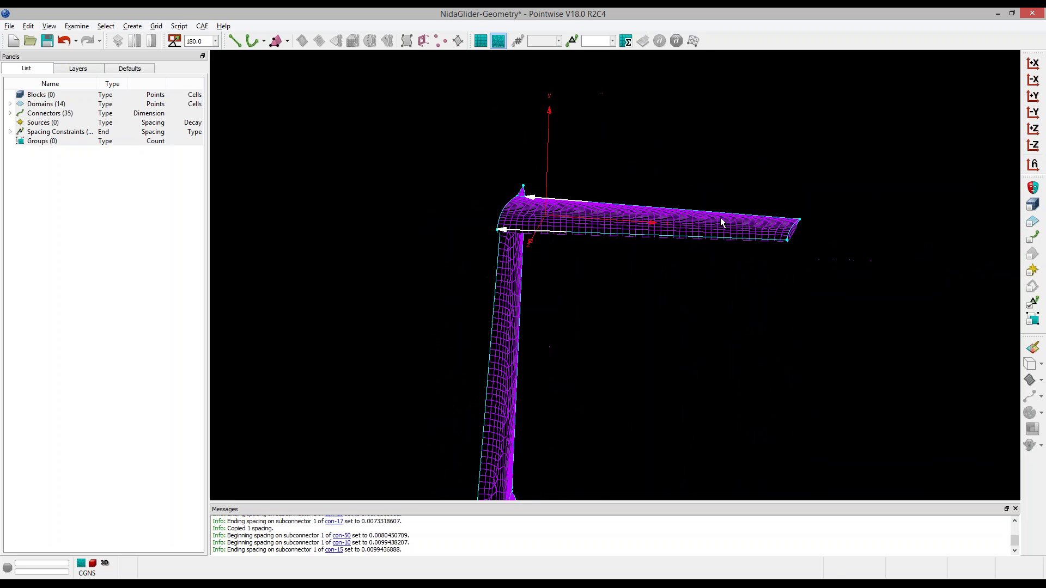
{"action": "right_click_drag", "start_coordinate": [749, 297], "coordinate": [514, 240]}
{"action": "scroll", "coordinate": [521, 238], "scroll_direction": "up", "scroll_amount": 2}
{"action": "scroll", "coordinate": [531, 233], "scroll_direction": "down", "scroll_amount": 3}
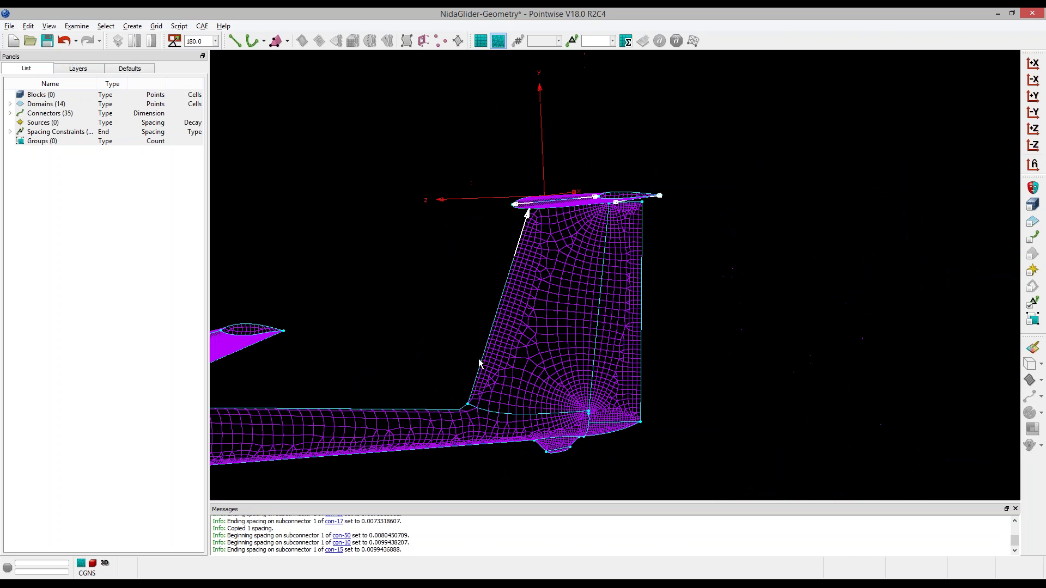
{"action": "left_click", "coordinate": [474, 385]}
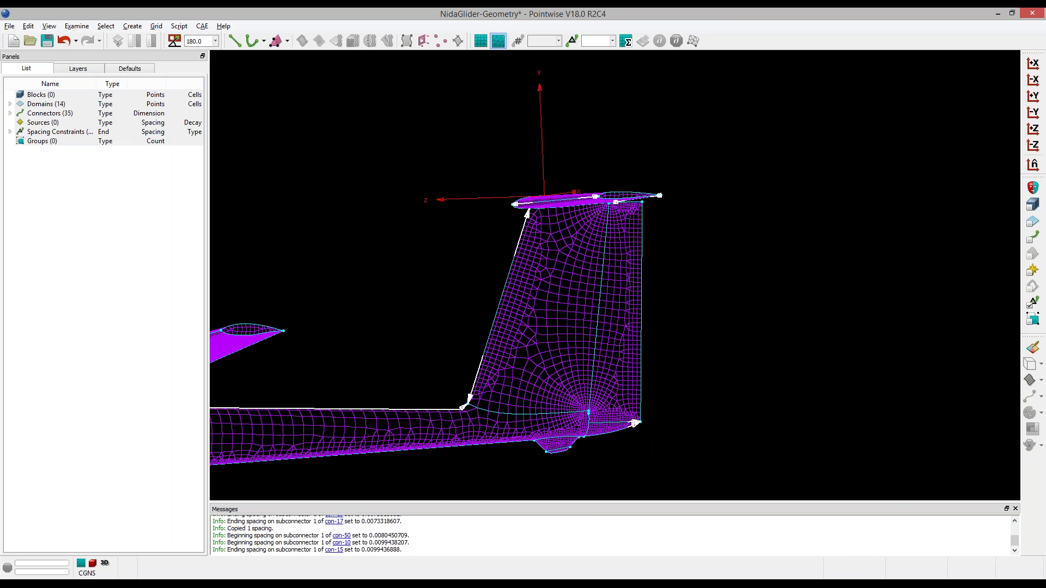
{"action": "scroll", "coordinate": [656, 218], "scroll_direction": "up", "scroll_amount": 3}
{"action": "right_click_drag", "start_coordinate": [649, 182], "coordinate": [609, 147]}
{"action": "right_click_drag", "start_coordinate": [605, 201], "coordinate": [656, 247]}
{"action": "scroll", "coordinate": [656, 247], "scroll_direction": "down", "scroll_amount": 5}
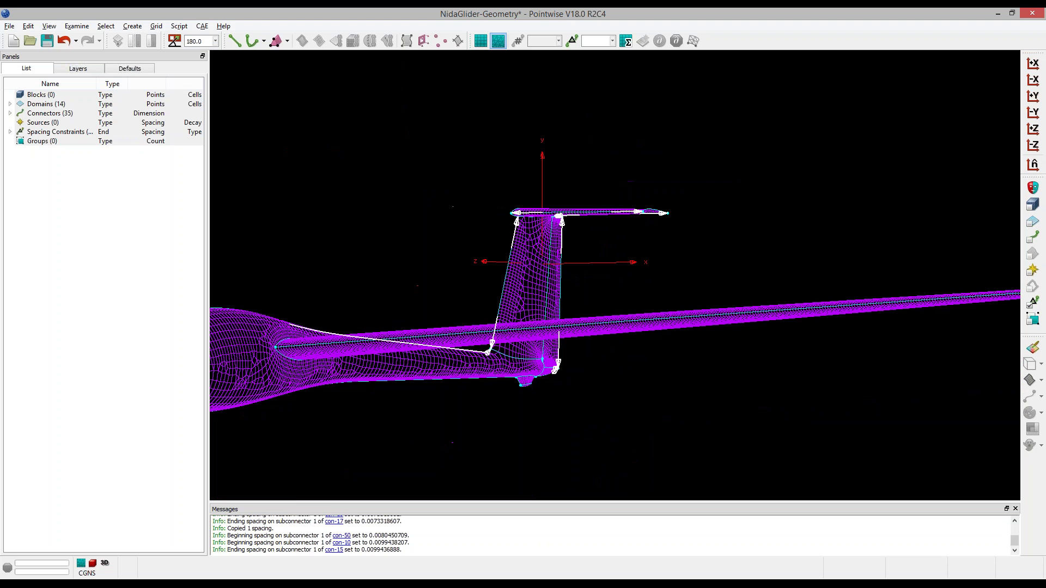
{"action": "right_click_drag", "start_coordinate": [607, 310], "coordinate": [511, 394]}
{"action": "scroll", "coordinate": [511, 394], "scroll_direction": "down", "scroll_amount": 4}
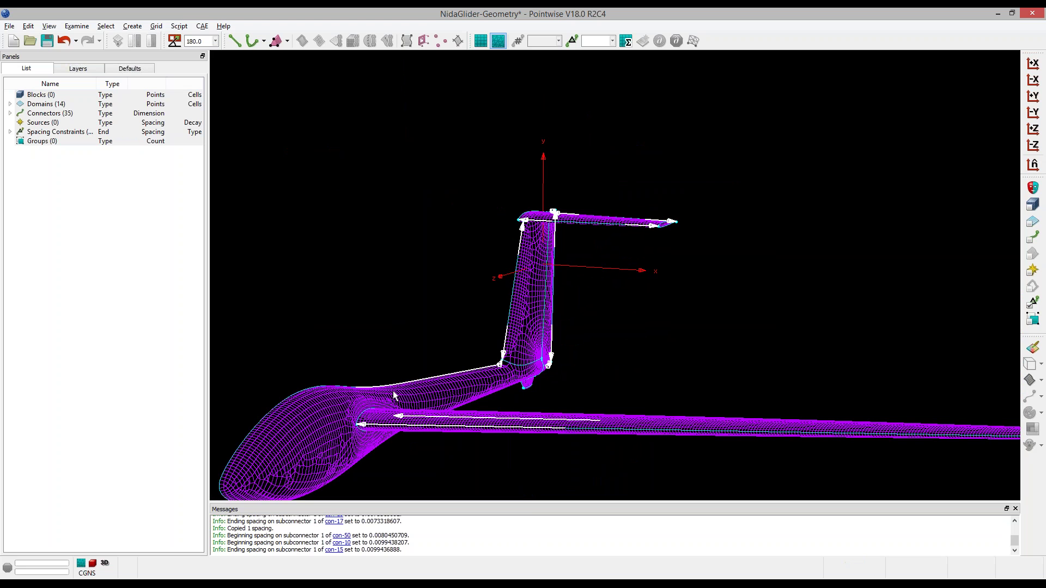
{"action": "left_click_drag", "start_coordinate": [745, 374], "coordinate": [750, 443]}
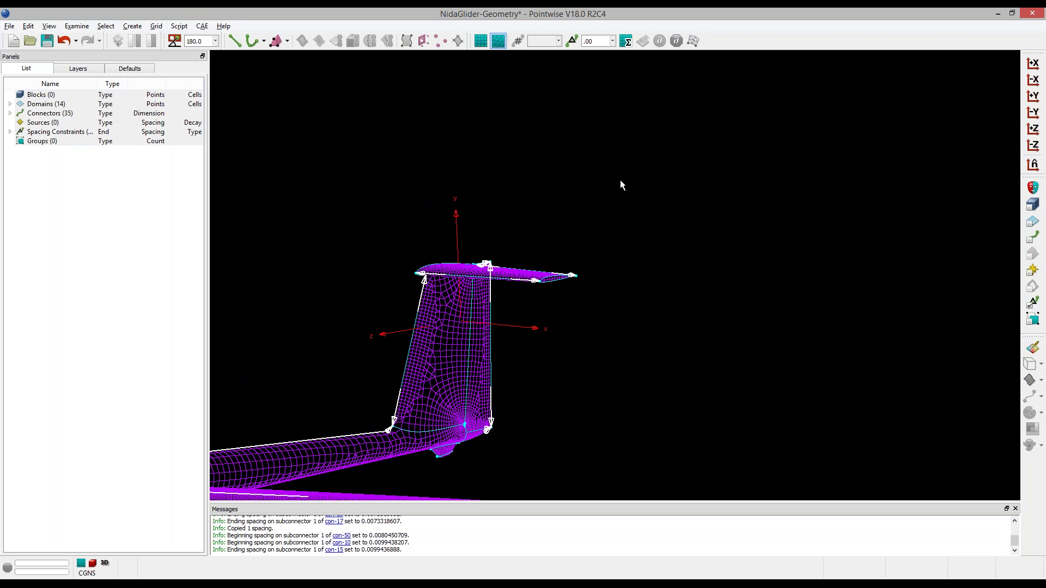
{"action": "type", "text": "25"}
{"action": "key", "text": "Return"}
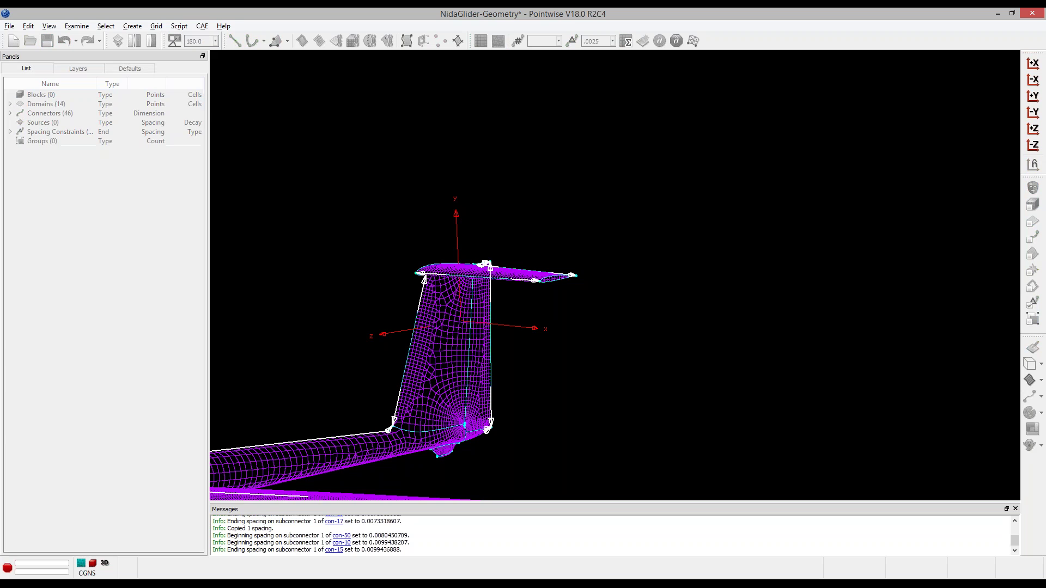
Copy the spacing of the short connector at the fin hinge line's base and paste it onto the forward ends of the two aft fuselage connectors.
{"action": "right_click", "coordinate": [458, 353], "text": "ctrl"}
{"action": "right_click_drag", "start_coordinate": [431, 320], "coordinate": [815, 331], "text": "ctrl"}
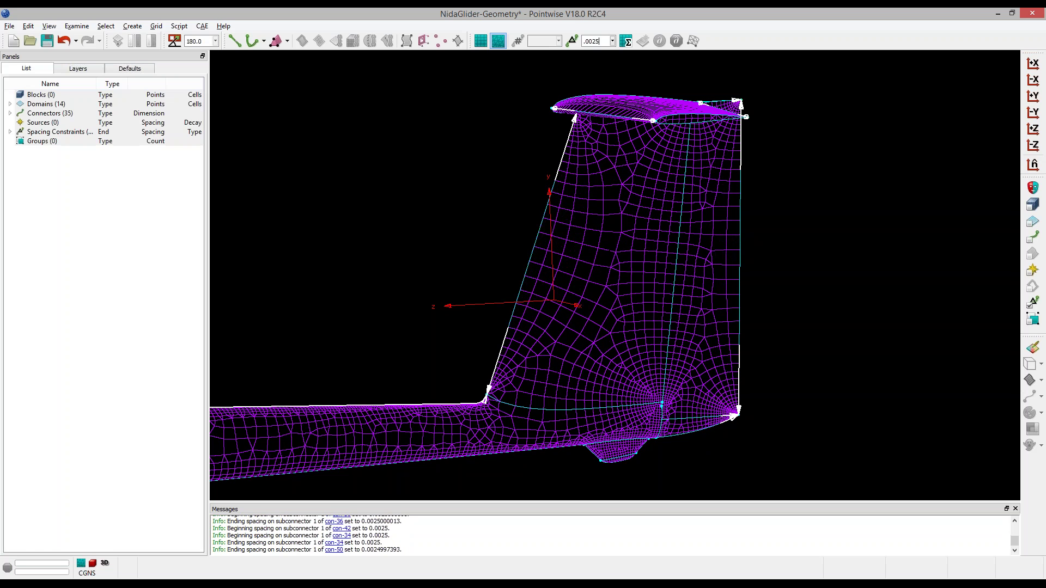
{"action": "right_click_drag", "start_coordinate": [571, 354], "coordinate": [572, 201]}
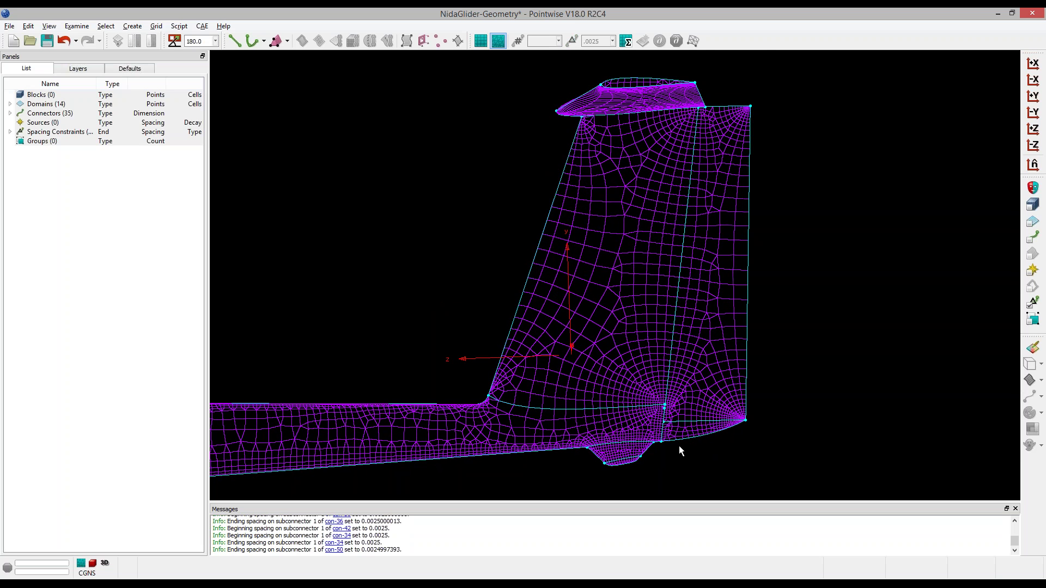
{"action": "scroll", "coordinate": [679, 445], "scroll_direction": "up", "scroll_amount": 2}
{"action": "scroll", "coordinate": [679, 445], "scroll_direction": "up", "scroll_amount": 5}
{"action": "left_click", "coordinate": [641, 358]}
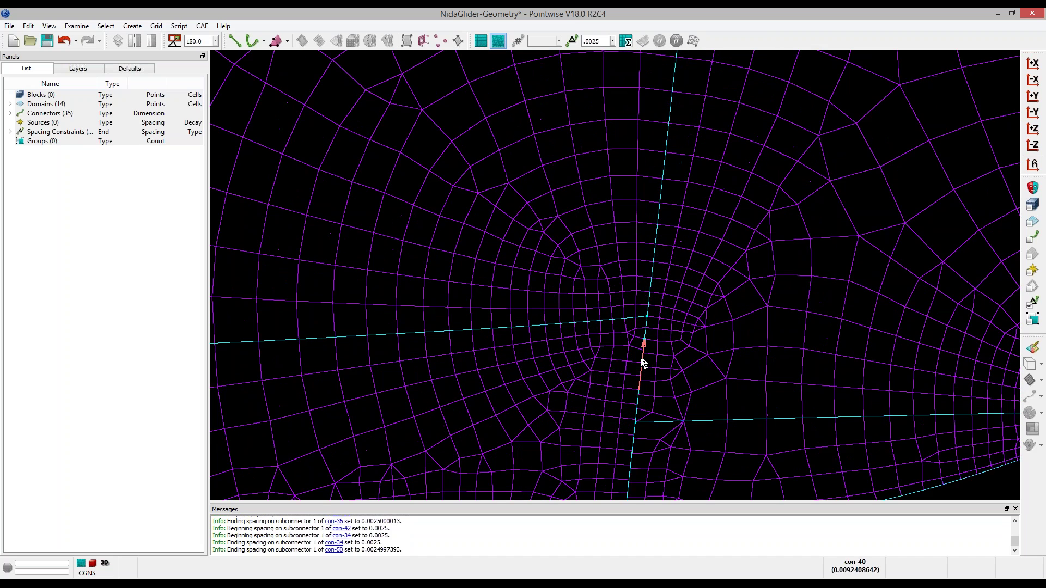
{"action": "key", "text": "ctrl+c"}
{"action": "scroll", "coordinate": [660, 347], "scroll_direction": "down", "scroll_amount": 4}
{"action": "left_click_drag", "start_coordinate": [677, 360], "coordinate": [666, 466]}
{"action": "key", "text": "ctrl+v"}
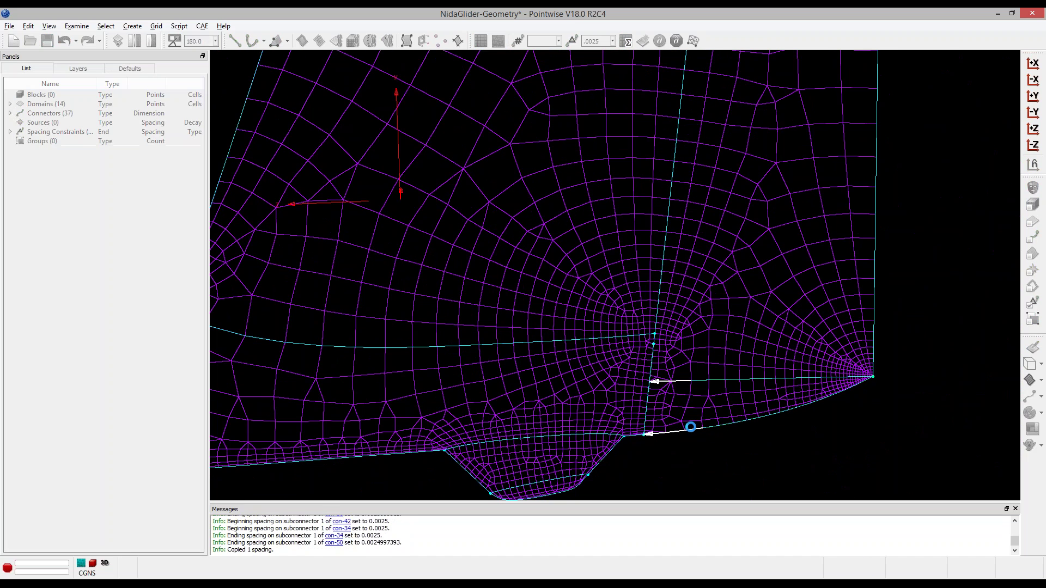
{"action": "scroll", "coordinate": [676, 462], "scroll_direction": "down", "scroll_amount": 4}
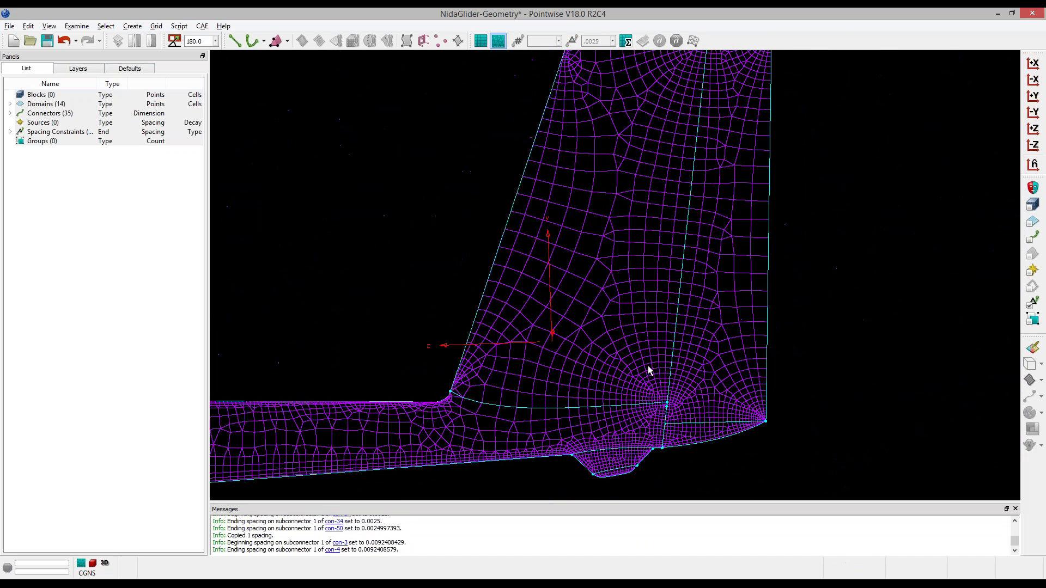
Paste the horizontal tail trailing edge's root spacing onto the two adjoining fin-top connector ends.
{"action": "right_click_drag", "start_coordinate": [724, 57], "coordinate": [610, 305], "text": "shift"}
{"action": "scroll", "coordinate": [622, 250], "scroll_direction": "up", "scroll_amount": 4}
{"action": "scroll", "coordinate": [563, 288], "scroll_direction": "up", "scroll_amount": 3}
{"action": "scroll", "coordinate": [636, 205], "scroll_direction": "up", "scroll_amount": 3}
{"action": "left_click", "coordinate": [635, 205]}
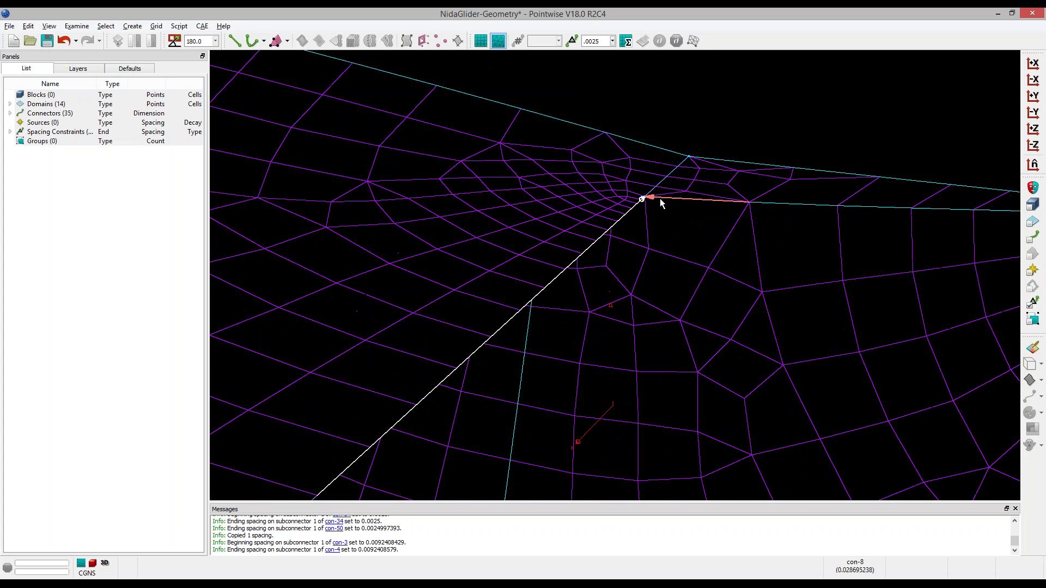
{"action": "key", "text": "ctrl+c"}
{"action": "left_click", "coordinate": [653, 197]}
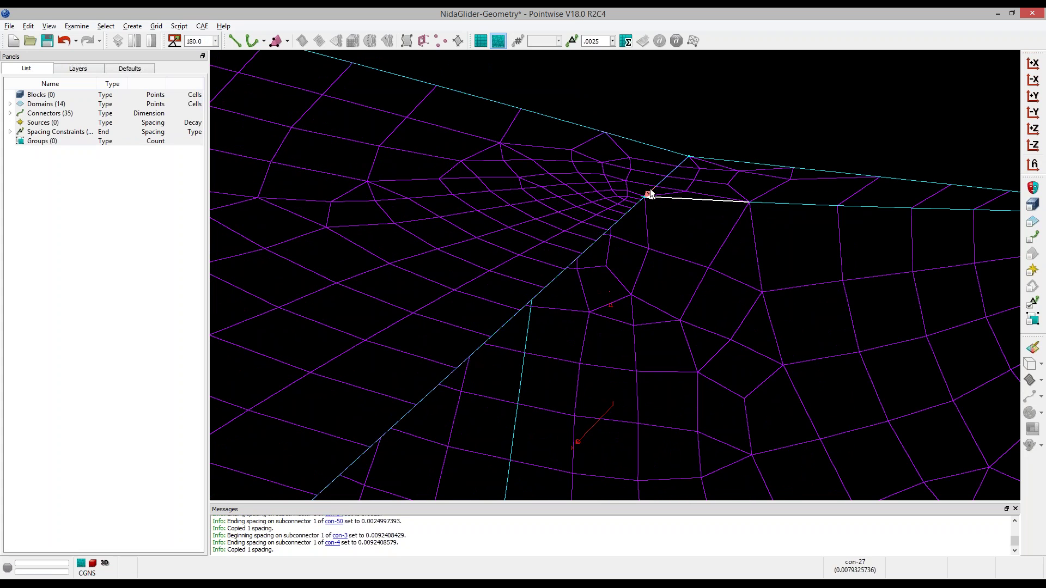
{"action": "key", "text": "ctrl+v"}
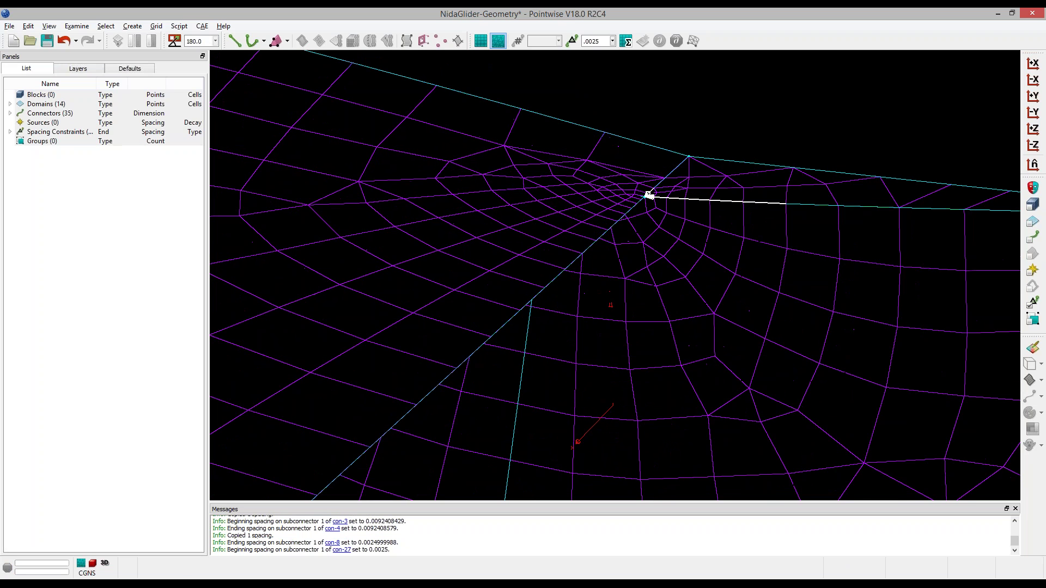
Copy the spacing at the fin hinge line's upper end and paste it onto the far end of the short connector at the tail root's trailing edge.
{"action": "right_click_drag", "start_coordinate": [652, 277], "coordinate": [553, 198]}
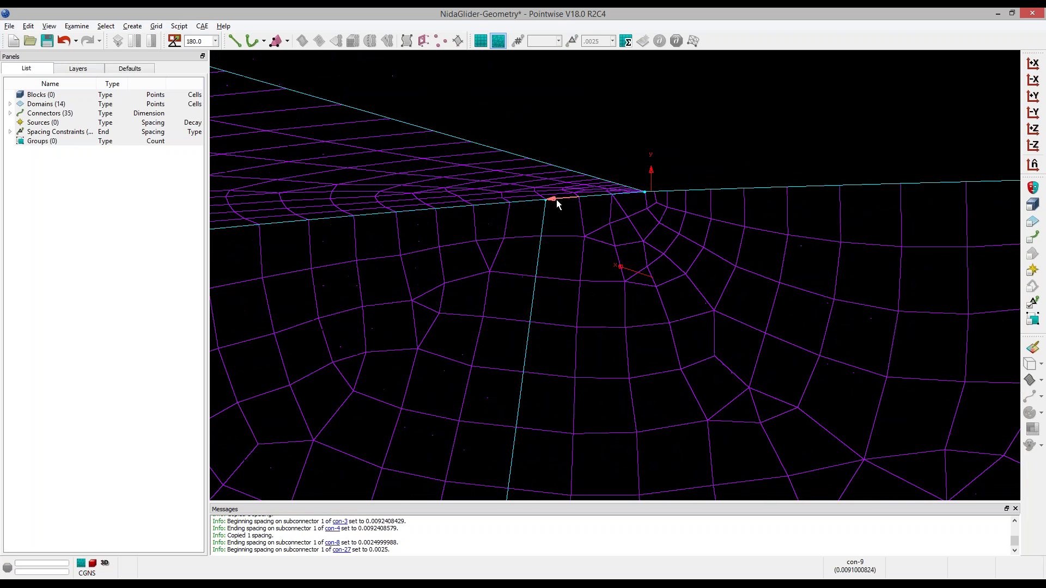
{"action": "left_click", "coordinate": [556, 200]}
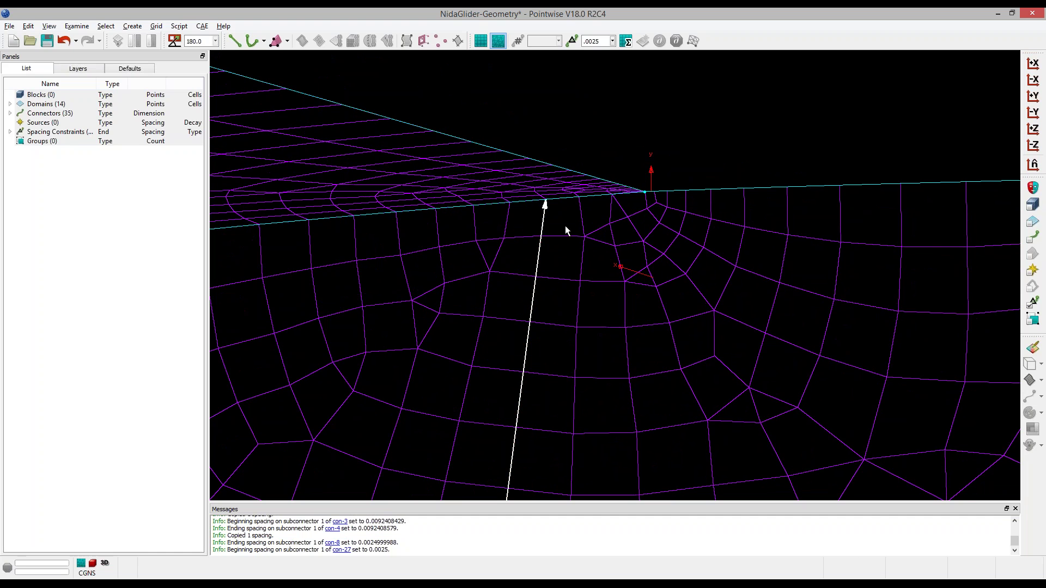
{"action": "left_click", "coordinate": [544, 218]}
{"action": "right_click_drag", "start_coordinate": [632, 243], "coordinate": [621, 305]}
{"action": "left_click", "coordinate": [687, 158]}
{"action": "right_click_drag", "start_coordinate": [684, 250], "coordinate": [705, 191]}
{"action": "scroll", "coordinate": [639, 264], "scroll_direction": "down", "scroll_amount": 3}
{"action": "mouse_move", "coordinate": [640, 263]}
{"action": "right_mouse_down"}
{"action": "mouse_move", "coordinate": [646, 326]}
{"action": "mouse_move", "coordinate": [661, 334]}
{"action": "mouse_move", "coordinate": [627, 274]}
{"action": "mouse_move", "coordinate": [637, 270]}
{"action": "right_mouse_up"}
{"action": "scroll", "coordinate": [646, 303], "scroll_direction": "up", "scroll_amount": 3}
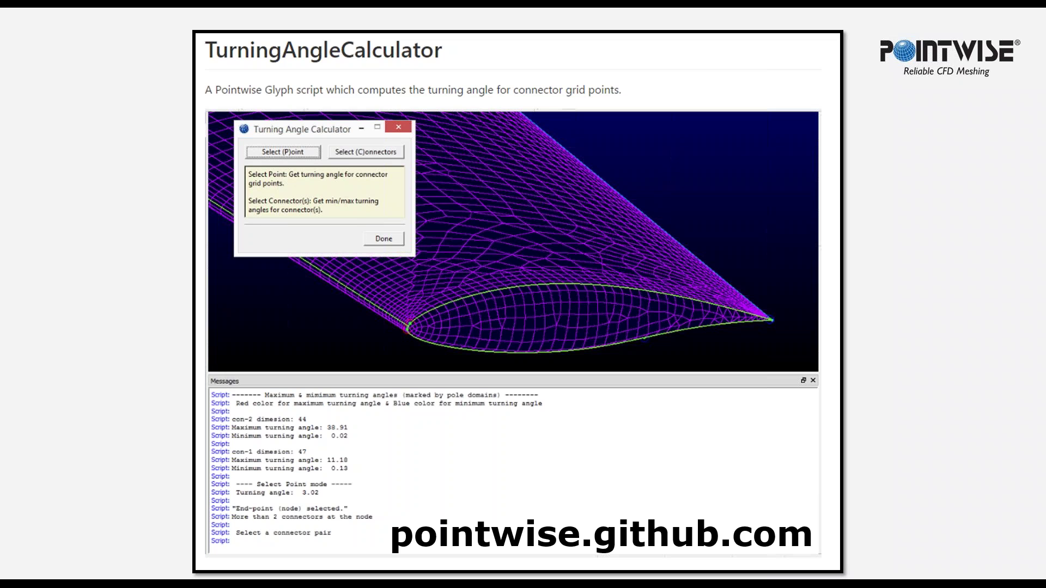
Switch back to the NidaGlider-Geometry window in Pointwise and select the wing's upper and lower surface domains.
{"action": "key", "text": "alt+Tab"}
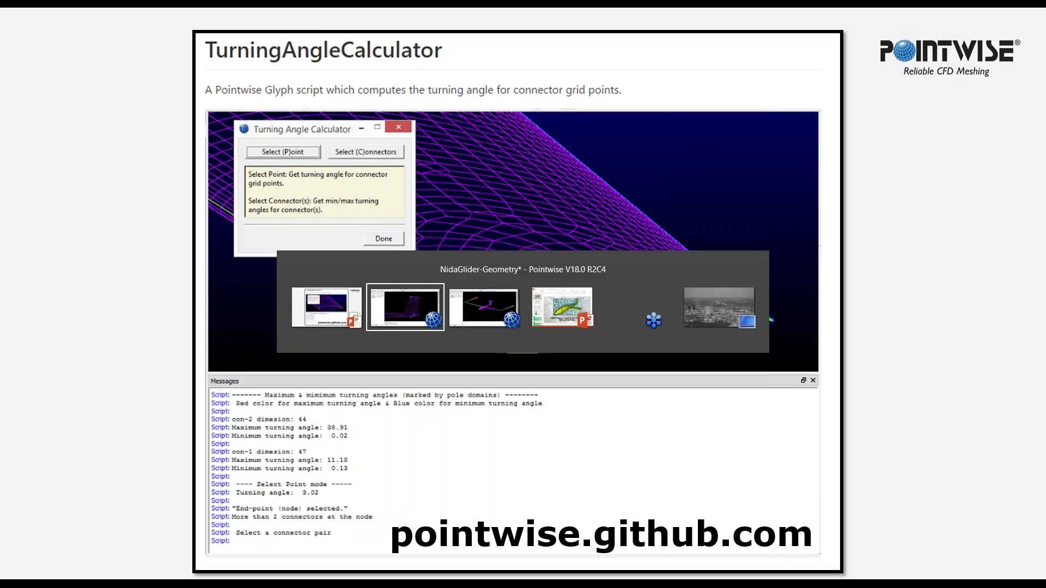
{"action": "mouse_move", "coordinate": [645, 283]}
{"action": "right_mouse_down"}
{"action": "mouse_move", "coordinate": [807, 299]}
{"action": "mouse_move", "coordinate": [632, 279]}
{"action": "right_mouse_up"}
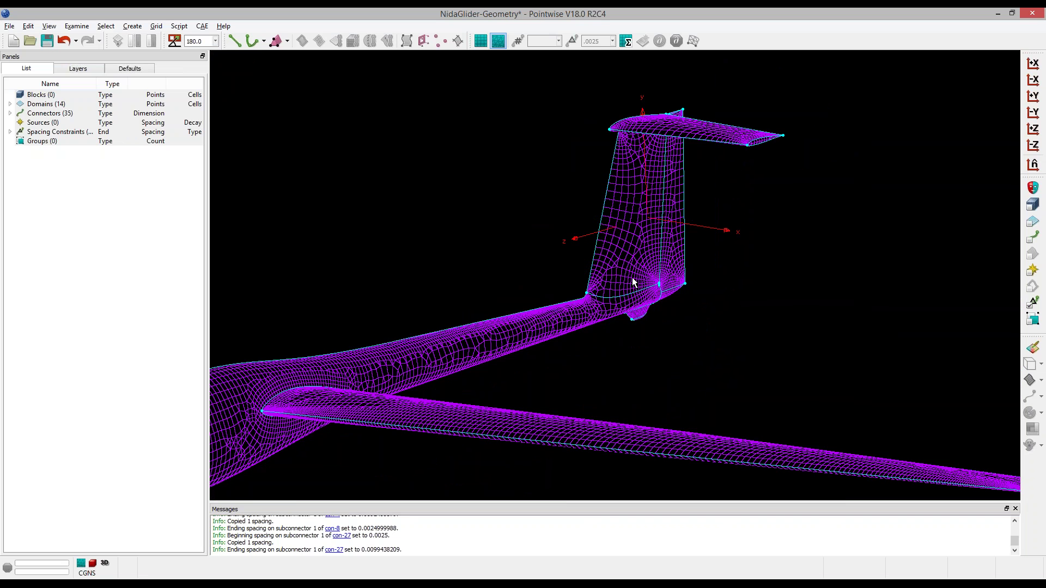
{"action": "right_click", "coordinate": [532, 323], "text": "ctrl+shift"}
{"action": "right_click_drag", "start_coordinate": [532, 322], "coordinate": [554, 343], "text": "ctrl"}
{"action": "right_click_drag", "start_coordinate": [524, 480], "coordinate": [390, 372], "text": "shift"}
{"action": "scroll", "coordinate": [592, 273], "scroll_direction": "down", "scroll_amount": 1}
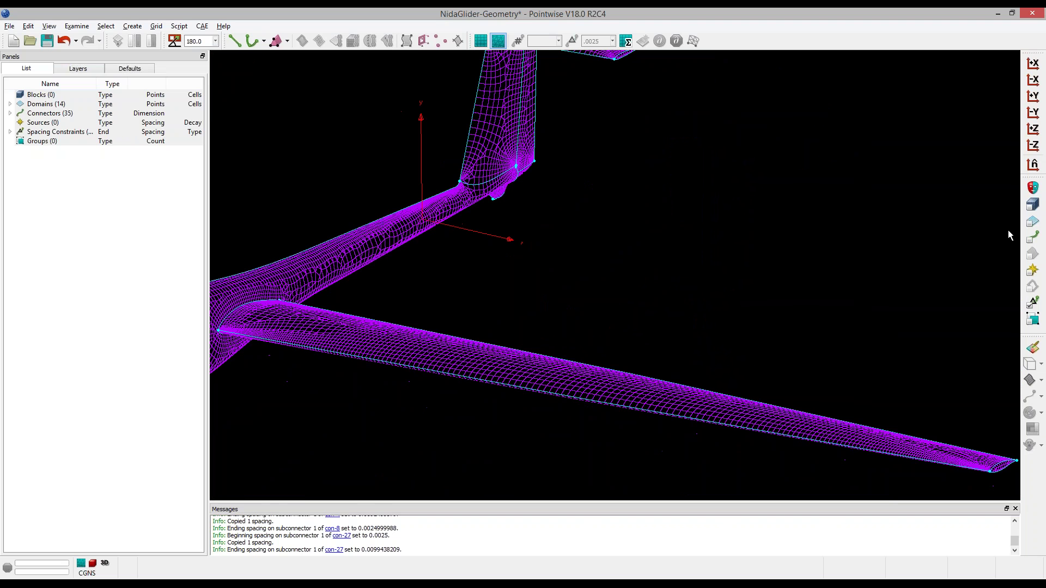
{"action": "left_click", "coordinate": [1029, 225]}
{"action": "left_click", "coordinate": [1034, 304]}
{"action": "left_click_drag", "start_coordinate": [564, 303], "coordinate": [537, 439]}
{"action": "scroll", "coordinate": [537, 439], "scroll_direction": "down", "scroll_amount": 3}
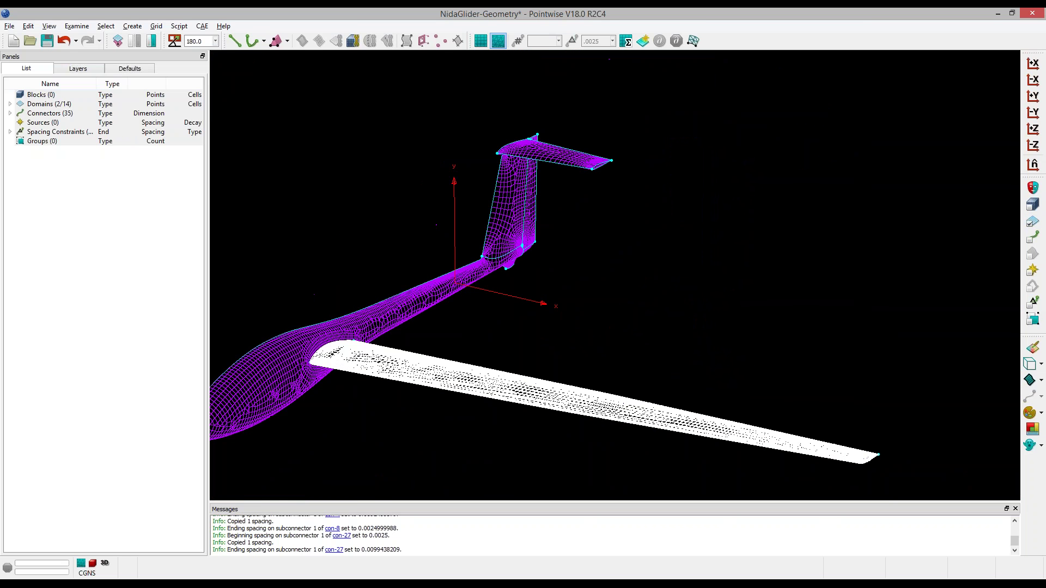
Add the fin and horizontal tail domains to the selection and open their boundary conditions in the Solve command.
{"action": "left_click_drag", "start_coordinate": [469, 211], "coordinate": [556, 220], "text": "ctrl"}
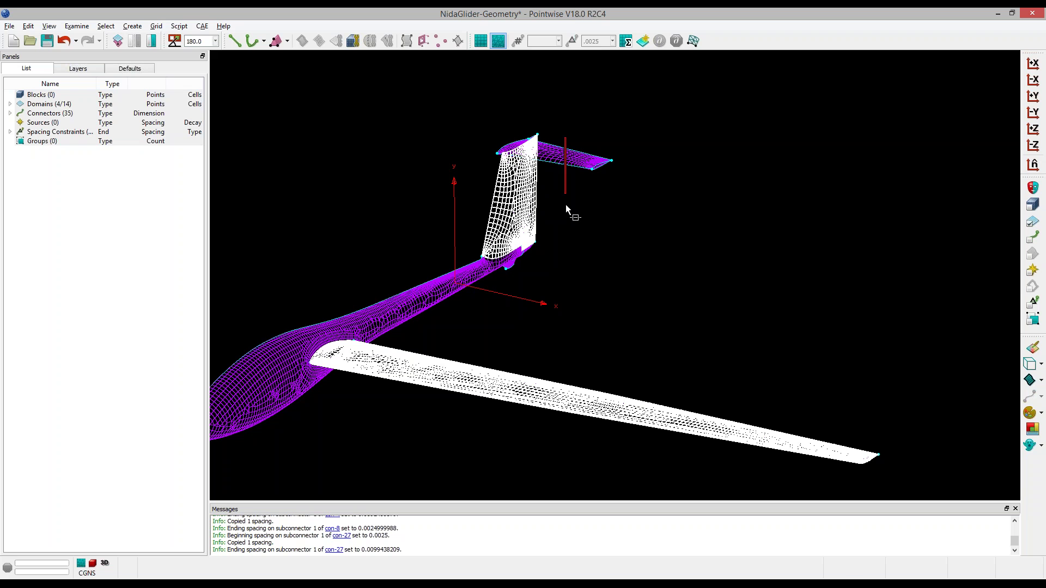
{"action": "left_click_drag", "start_coordinate": [577, 134], "coordinate": [561, 177], "text": "ctrl"}
{"action": "right_click", "coordinate": [510, 217], "text": "ctrl+shift"}
{"action": "right_click_drag", "start_coordinate": [510, 217], "coordinate": [496, 182], "text": "ctrl"}
{"action": "left_click", "coordinate": [156, 26]}
{"action": "left_click", "coordinate": [175, 102]}
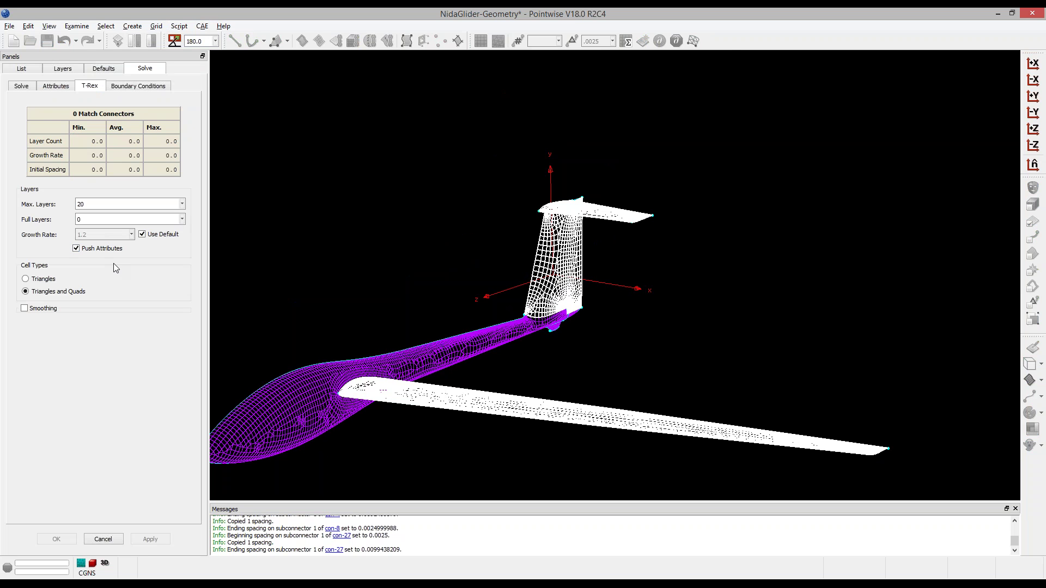
{"action": "left_click", "coordinate": [137, 86]}
Create a boundary condition named le-te of type Wall with a Δs of 0.0025.
{"action": "left_click", "coordinate": [77, 311]}
{"action": "double_click", "coordinate": [72, 129]}
{"action": "type", "text": "le-te"}
{"action": "key", "text": "Return"}
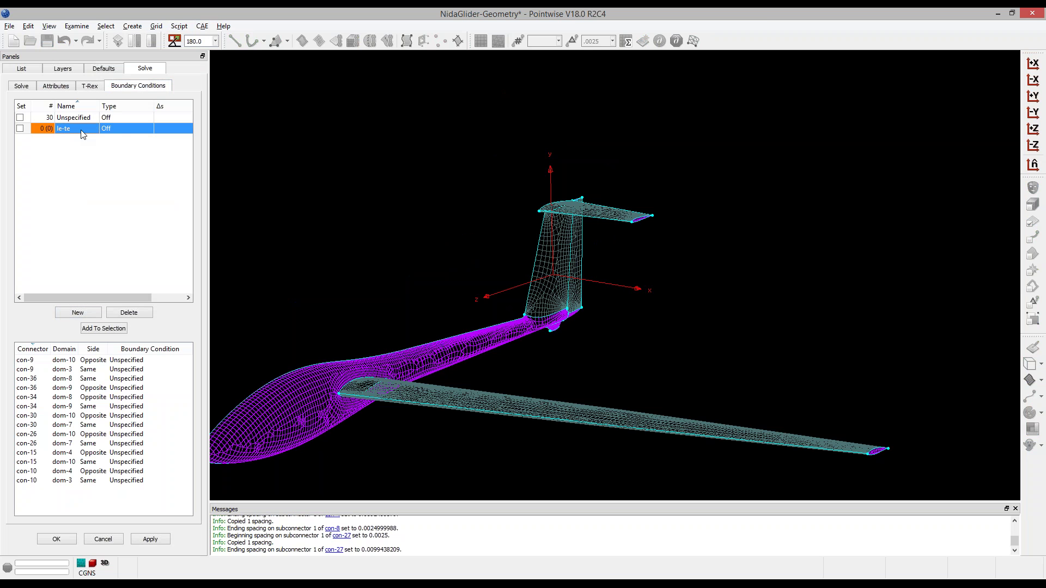
{"action": "double_click", "coordinate": [118, 130]}
{"action": "left_click", "coordinate": [118, 130]}
{"action": "left_click", "coordinate": [112, 141]}
{"action": "double_click", "coordinate": [172, 129]}
{"action": "type", "text": "0.0025"}
{"action": "key", "text": "Return"}
Assign le-te to the leading- and trailing-edge connectors of the wing, fin and horizontal tail.
{"action": "left_click", "coordinate": [546, 372]}
{"action": "scroll", "coordinate": [536, 296], "scroll_direction": "up", "scroll_amount": 3}
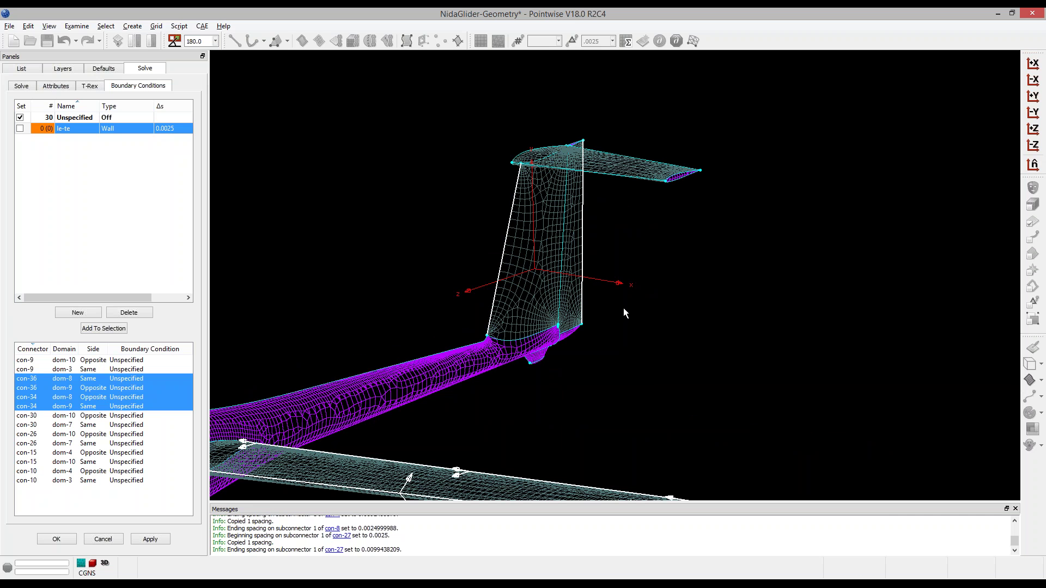
{"action": "right_click_drag", "start_coordinate": [624, 309], "coordinate": [619, 126]}
{"action": "left_click_drag", "start_coordinate": [618, 126], "coordinate": [626, 207], "text": "ctrl"}
{"action": "right_click_drag", "start_coordinate": [627, 207], "coordinate": [614, 204], "text": "ctrl"}
{"action": "left_click", "coordinate": [20, 128]}
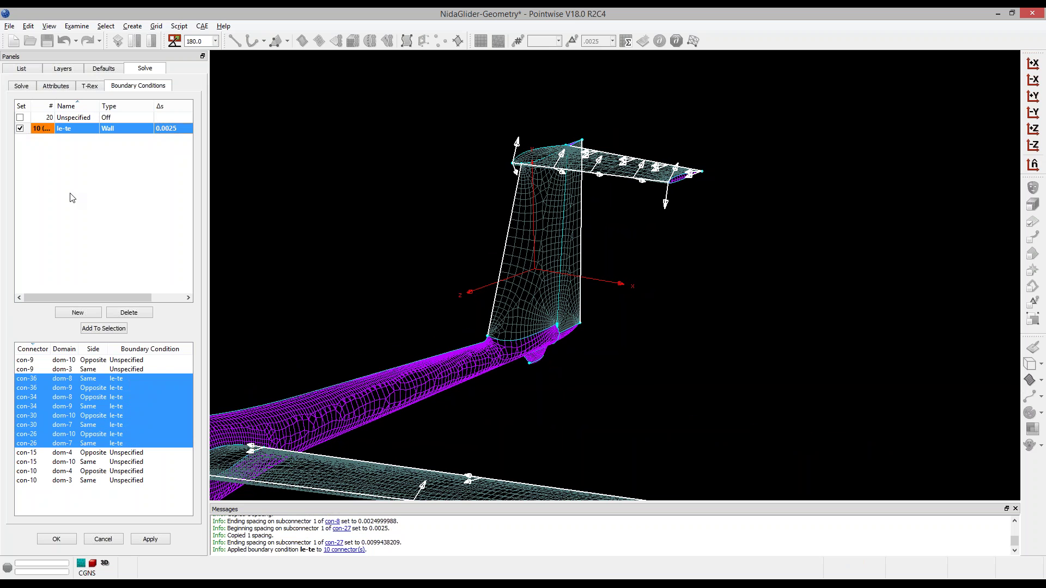
{"action": "left_click", "coordinate": [65, 130]}
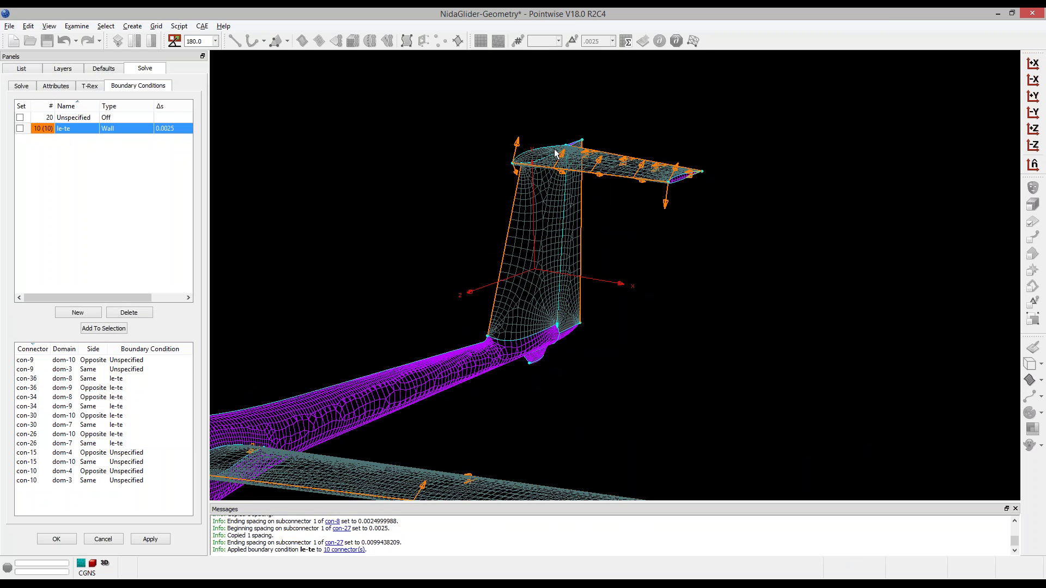
Assign le-te to the unspecified connectors too, excluding the fin hinge line and one side of each fin-to-tail junction connector.
{"action": "scroll", "coordinate": [562, 204], "scroll_direction": "up", "scroll_amount": 10}
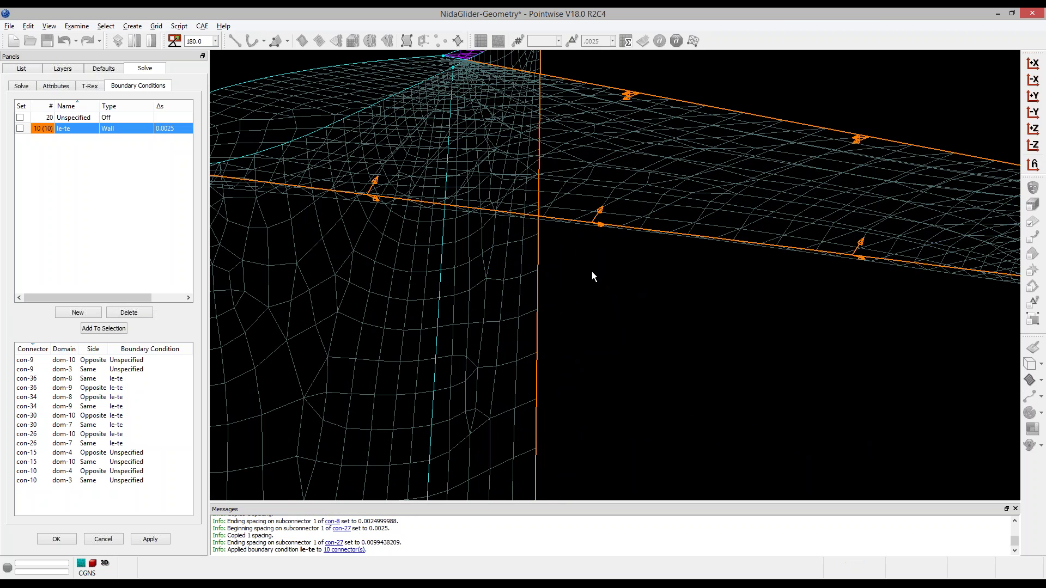
{"action": "scroll", "coordinate": [580, 210], "scroll_direction": "down", "scroll_amount": 10}
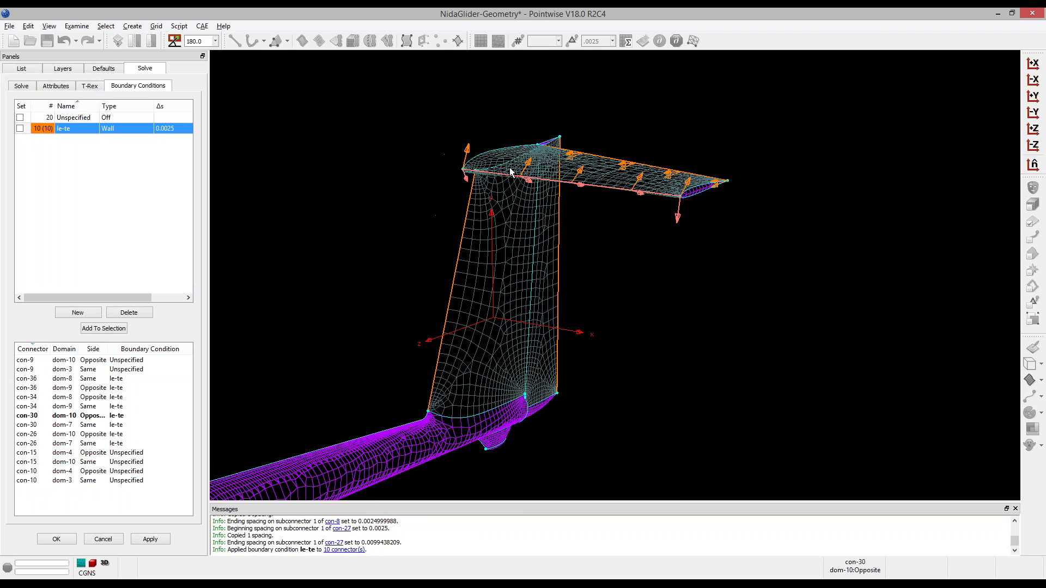
{"action": "scroll", "coordinate": [469, 198], "scroll_direction": "down", "scroll_amount": 1}
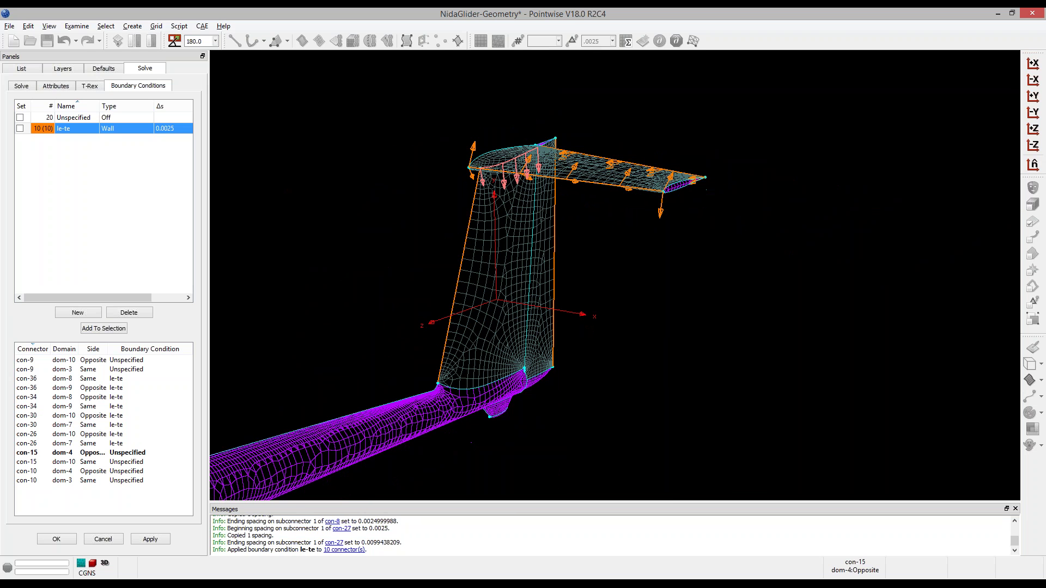
{"action": "left_click", "coordinate": [74, 119]}
{"action": "left_click", "coordinate": [109, 328]}
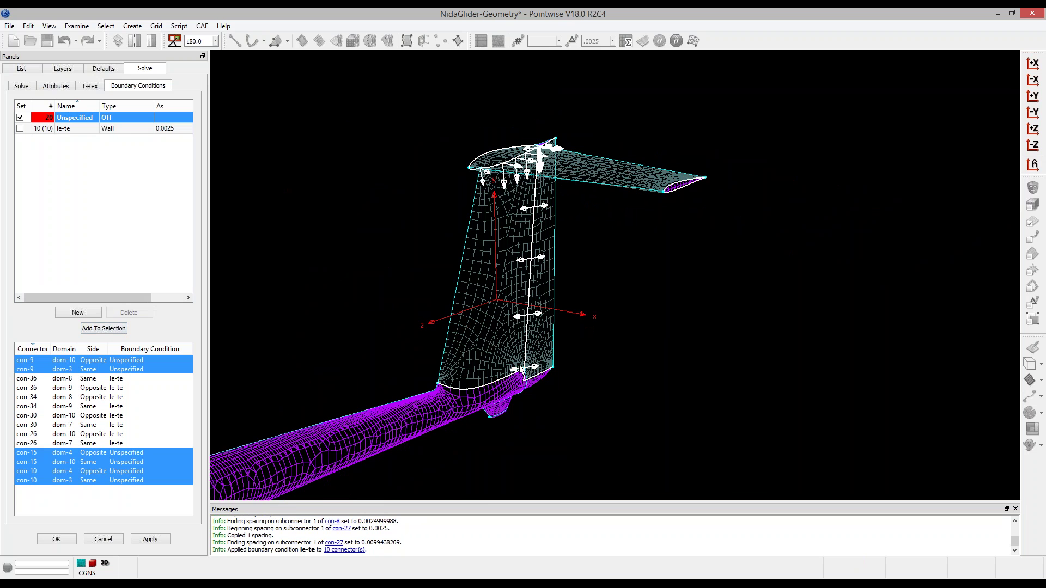
{"action": "scroll", "coordinate": [512, 393], "scroll_direction": "up", "scroll_amount": 5}
{"action": "left_click", "coordinate": [534, 403], "text": "ctrl"}
{"action": "scroll", "coordinate": [560, 234], "scroll_direction": "down", "scroll_amount": 4}
{"action": "scroll", "coordinate": [489, 182], "scroll_direction": "up", "scroll_amount": 8}
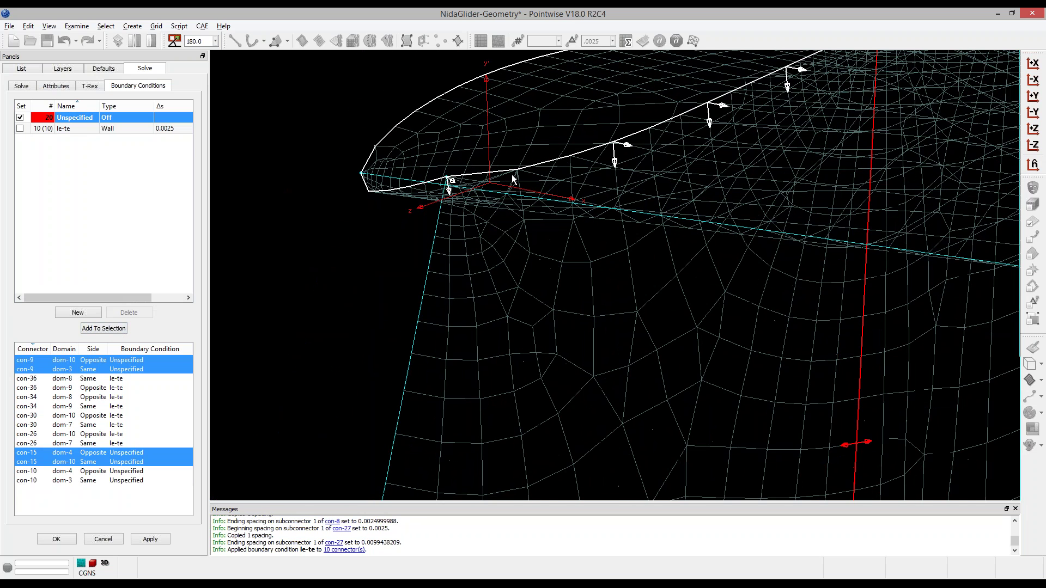
{"action": "left_click", "coordinate": [515, 170], "text": "ctrl"}
{"action": "scroll", "coordinate": [488, 272], "scroll_direction": "down", "scroll_amount": 3}
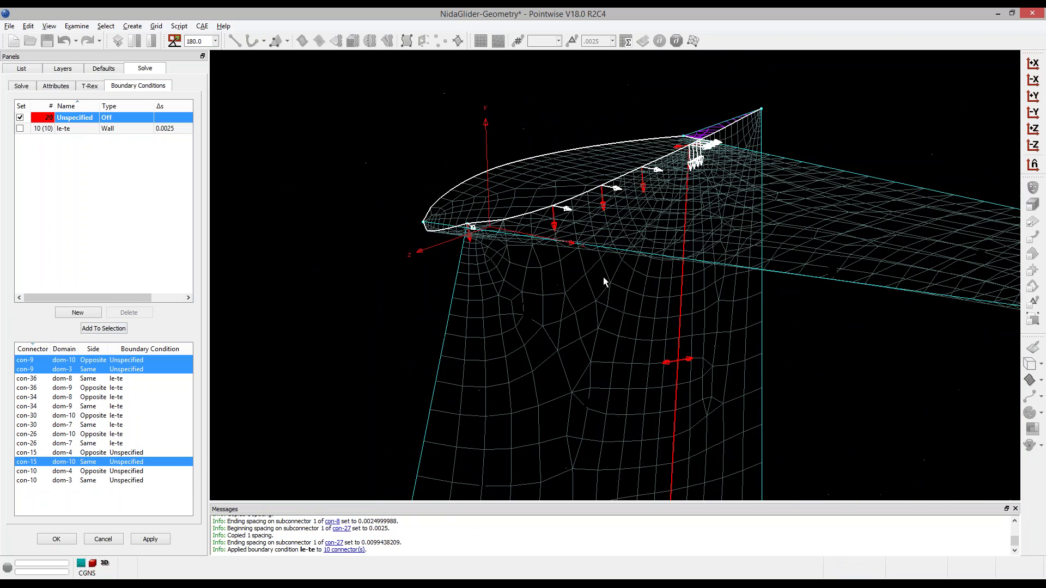
{"action": "right_click_drag", "start_coordinate": [449, 191], "coordinate": [357, 297], "text": "ctrl"}
{"action": "scroll", "coordinate": [704, 210], "scroll_direction": "up", "scroll_amount": 5}
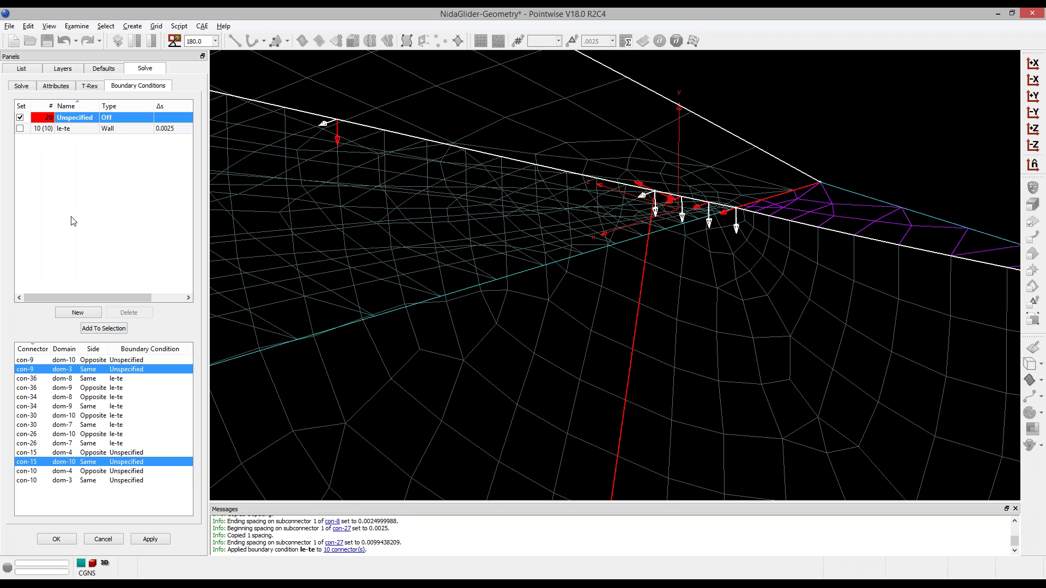
{"action": "left_click", "coordinate": [20, 129]}
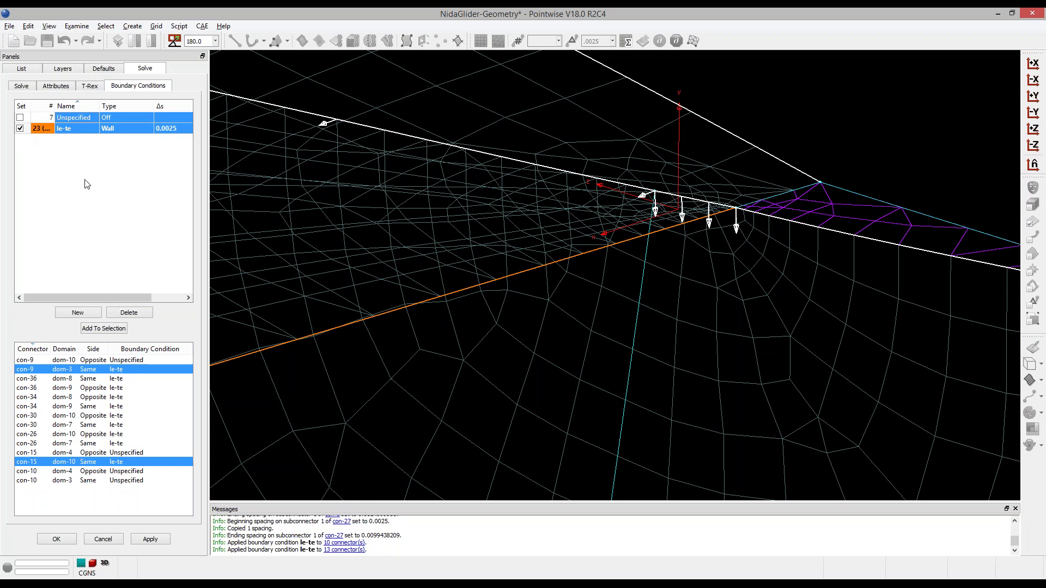
Delete the le-te boundary condition.
{"action": "scroll", "coordinate": [812, 177], "scroll_direction": "down", "scroll_amount": 3}
{"action": "right_click_drag", "start_coordinate": [811, 176], "coordinate": [518, 257]}
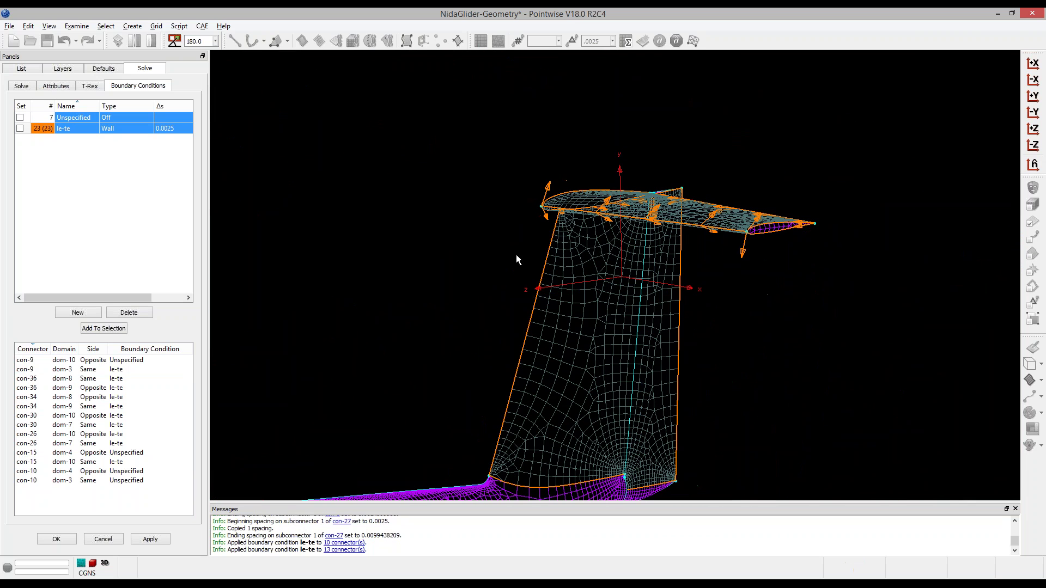
{"action": "left_click", "coordinate": [129, 312]}
Create a new boundary condition named le-te, set its type to Wall and its Δs to 0.0025.
{"action": "left_click", "coordinate": [77, 312]}
{"action": "left_click", "coordinate": [77, 131]}
{"action": "left_click", "coordinate": [76, 131]}
{"action": "type", "text": "le-te"}
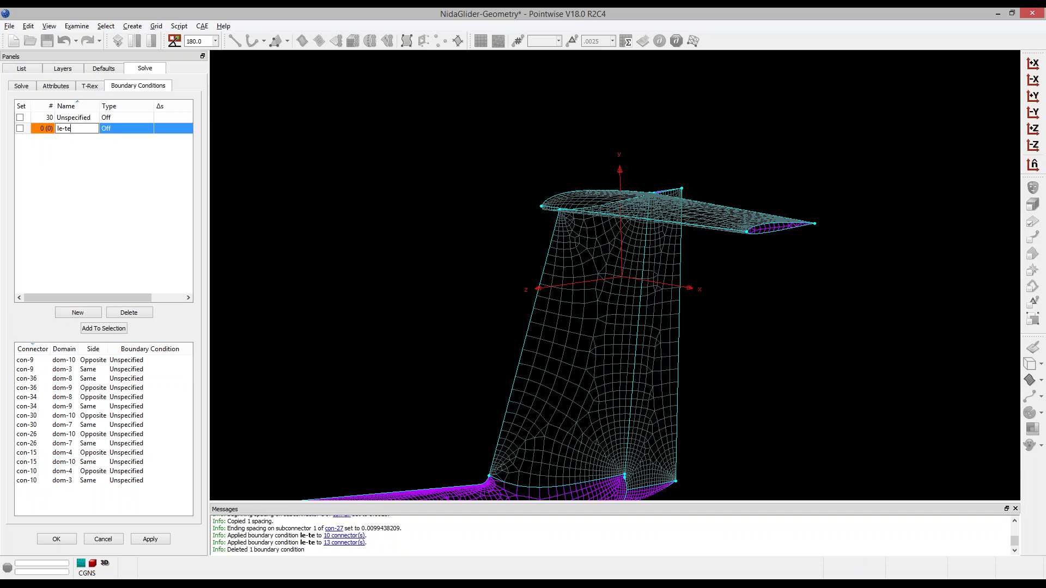
{"action": "key", "text": "Return"}
{"action": "left_click", "coordinate": [122, 128]}
{"action": "left_click", "coordinate": [146, 143]}
{"action": "type", "text": "0.0025"}
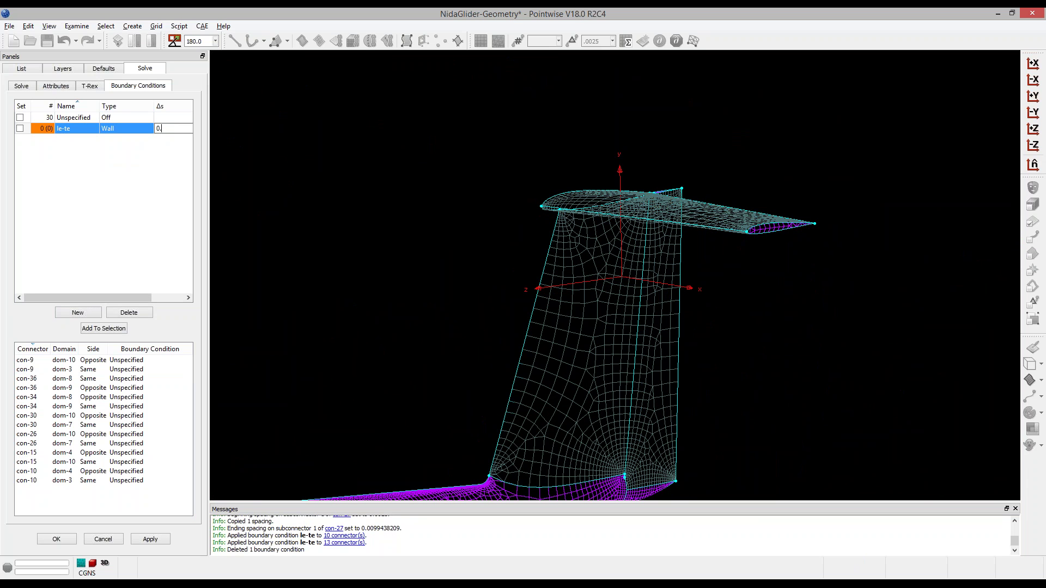
{"action": "key", "text": "Return"}
Apply the le-te condition to the leading- and trailing-edge connectors of the fin, horizontal tail and wing only.
{"action": "left_click", "coordinate": [527, 338]}
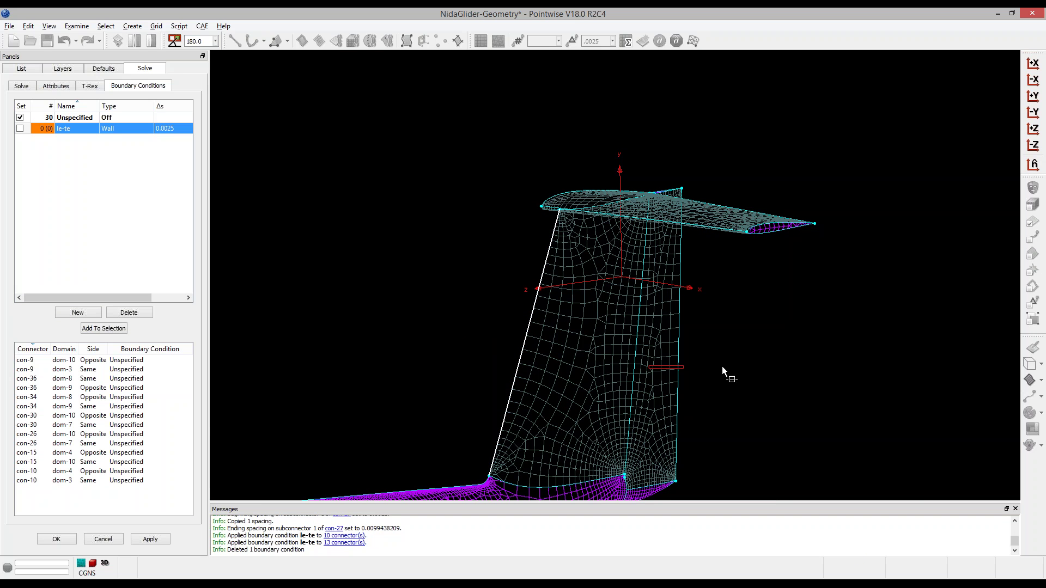
{"action": "scroll", "coordinate": [612, 295], "scroll_direction": "down", "scroll_amount": 3}
{"action": "right_click_drag", "start_coordinate": [605, 261], "coordinate": [677, 232], "text": "ctrl"}
{"action": "left_click_drag", "start_coordinate": [677, 207], "coordinate": [686, 285]}
{"action": "left_click_drag", "start_coordinate": [679, 376], "coordinate": [690, 452]}
{"action": "left_click", "coordinate": [20, 129]}
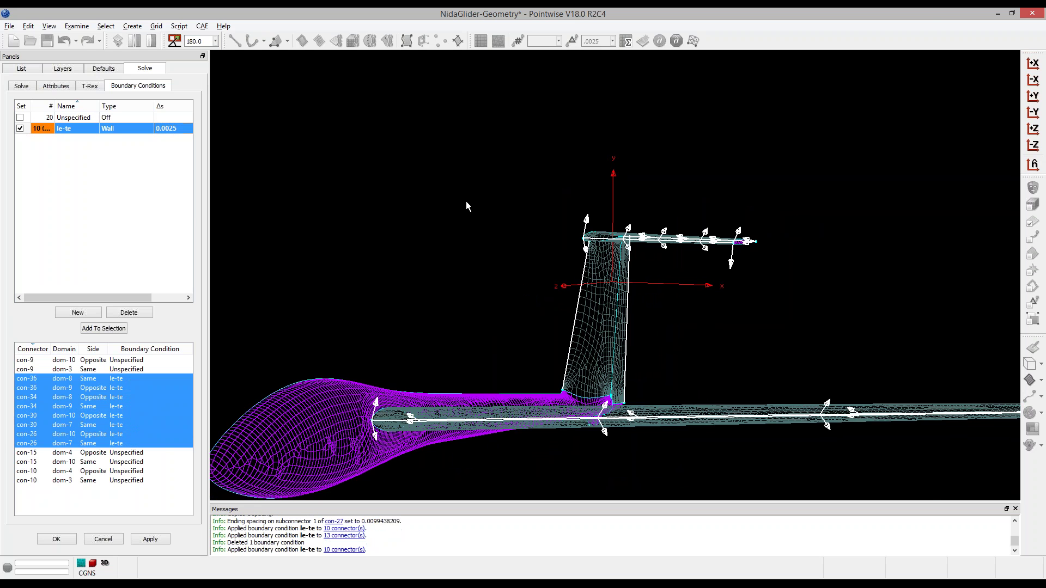
{"action": "right_click_drag", "start_coordinate": [466, 201], "coordinate": [443, 249], "text": "ctrl"}
{"action": "left_click", "coordinate": [442, 248]}
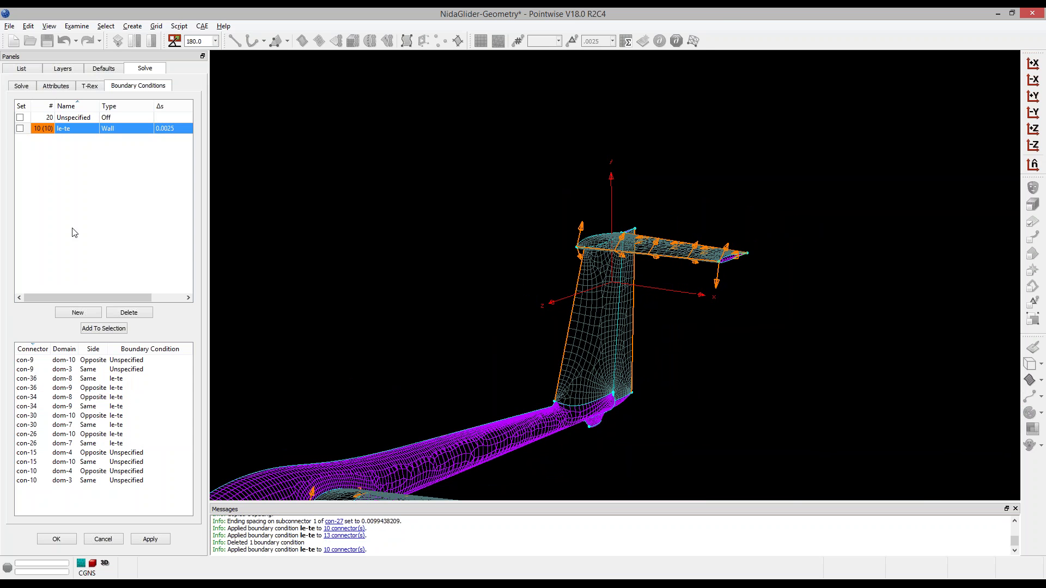
Create a new boundary condition named root-tip and set its type to Match.
{"action": "left_click", "coordinate": [78, 312]}
{"action": "double_click", "coordinate": [77, 140]}
{"action": "type", "text": "root-tip"}
{"action": "key", "text": "Return"}
{"action": "left_click", "coordinate": [130, 139]}
{"action": "left_click", "coordinate": [111, 157]}
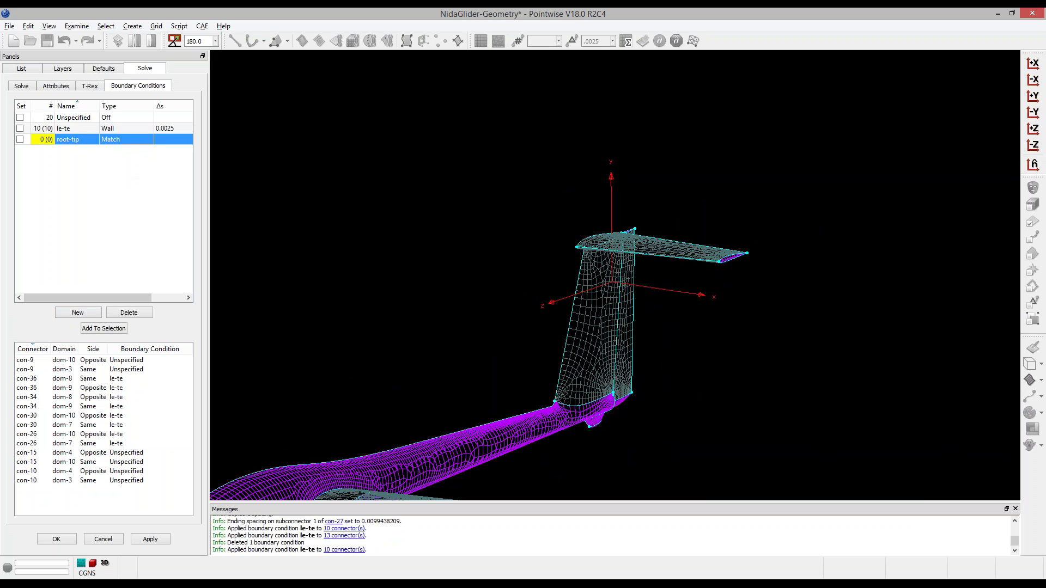
Apply root-tip to the unspecified connectors, excluding the fin hinge line and one side of each fin-to-tail junction connector.
{"action": "left_click", "coordinate": [73, 121]}
{"action": "left_click", "coordinate": [93, 328]}
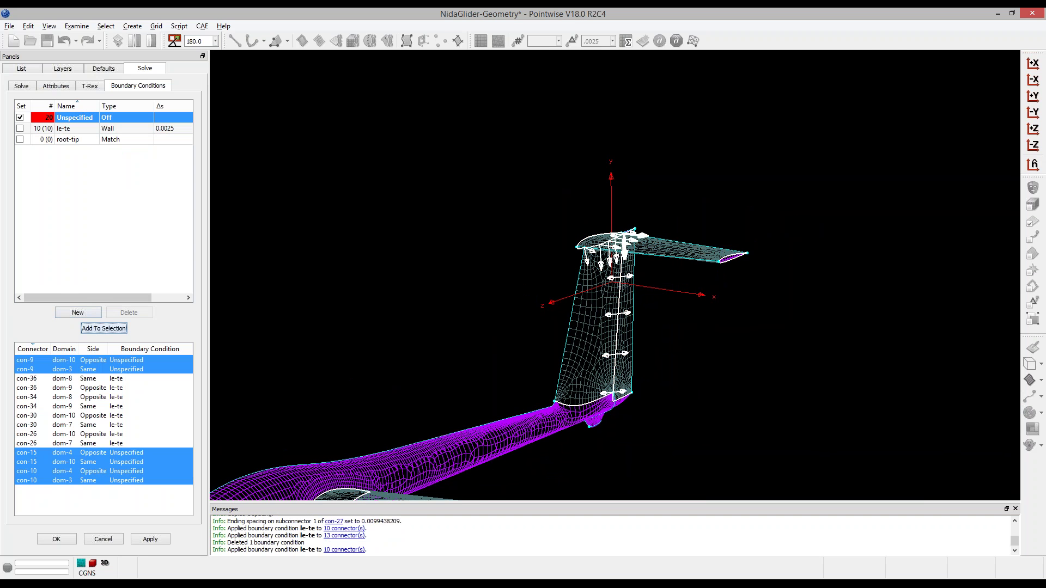
{"action": "scroll", "coordinate": [624, 400], "scroll_direction": "up", "scroll_amount": 5}
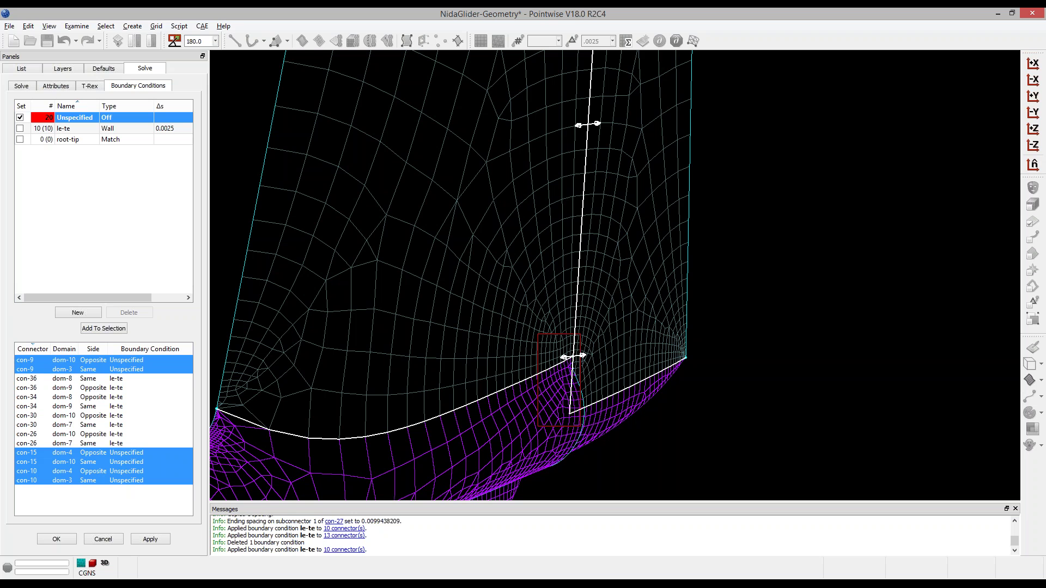
{"action": "left_click", "coordinate": [575, 333], "text": "ctrl"}
{"action": "scroll", "coordinate": [533, 379], "scroll_direction": "down", "scroll_amount": 2}
{"action": "right_click_drag", "start_coordinate": [532, 379], "coordinate": [485, 394], "text": "ctrl"}
{"action": "scroll", "coordinate": [485, 394], "scroll_direction": "down", "scroll_amount": 2}
{"action": "scroll", "coordinate": [519, 151], "scroll_direction": "up", "scroll_amount": 4}
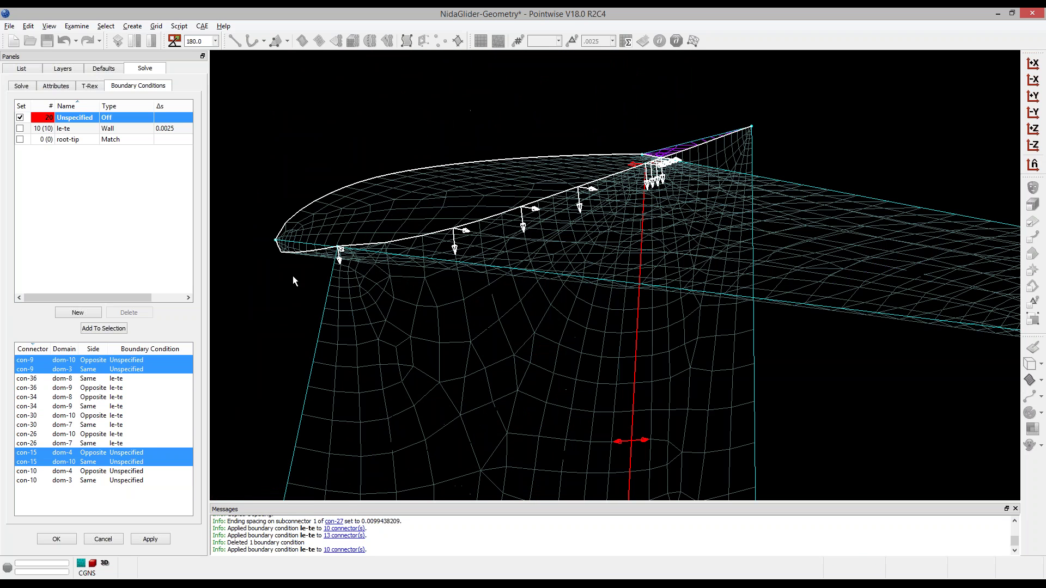
{"action": "left_click", "coordinate": [369, 244], "text": "ctrl"}
{"action": "right_click_drag", "start_coordinate": [479, 338], "coordinate": [477, 438], "text": "ctrl"}
{"action": "scroll", "coordinate": [613, 256], "scroll_direction": "up", "scroll_amount": 3}
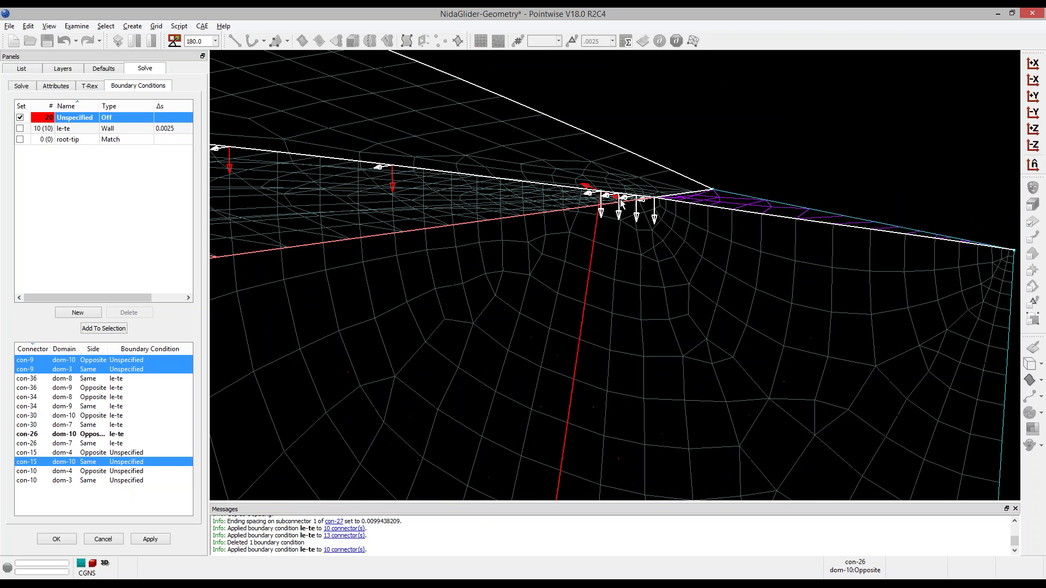
{"action": "left_click", "coordinate": [670, 200], "text": "ctrl"}
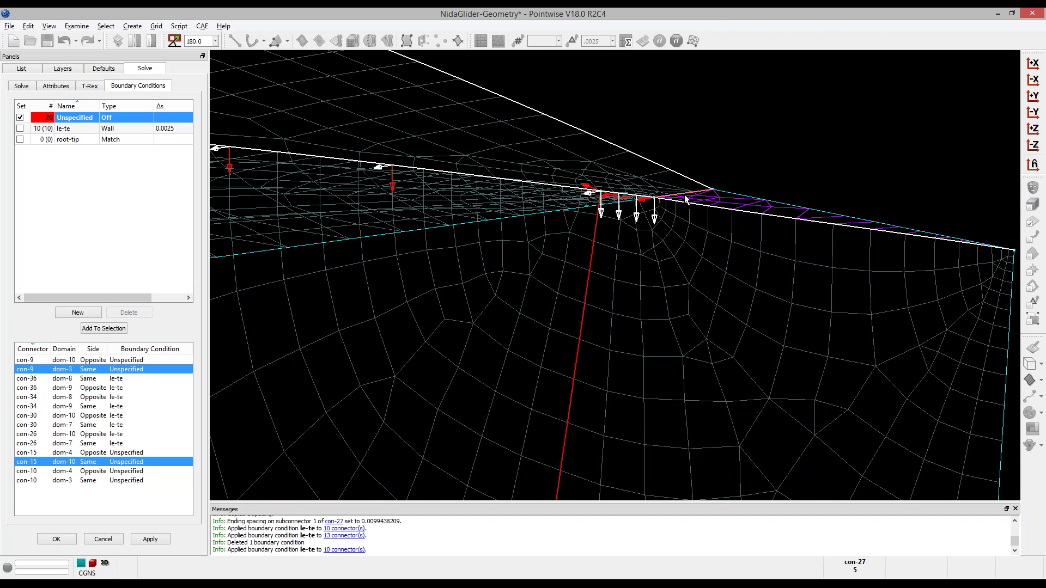
{"action": "scroll", "coordinate": [686, 222], "scroll_direction": "down", "scroll_amount": 3}
{"action": "left_click", "coordinate": [20, 140]}
{"action": "left_click", "coordinate": [343, 101]}
{"action": "scroll", "coordinate": [501, 224], "scroll_direction": "down", "scroll_amount": 3}
{"action": "right_click_drag", "start_coordinate": [762, 212], "coordinate": [564, 235], "text": "ctrl"}
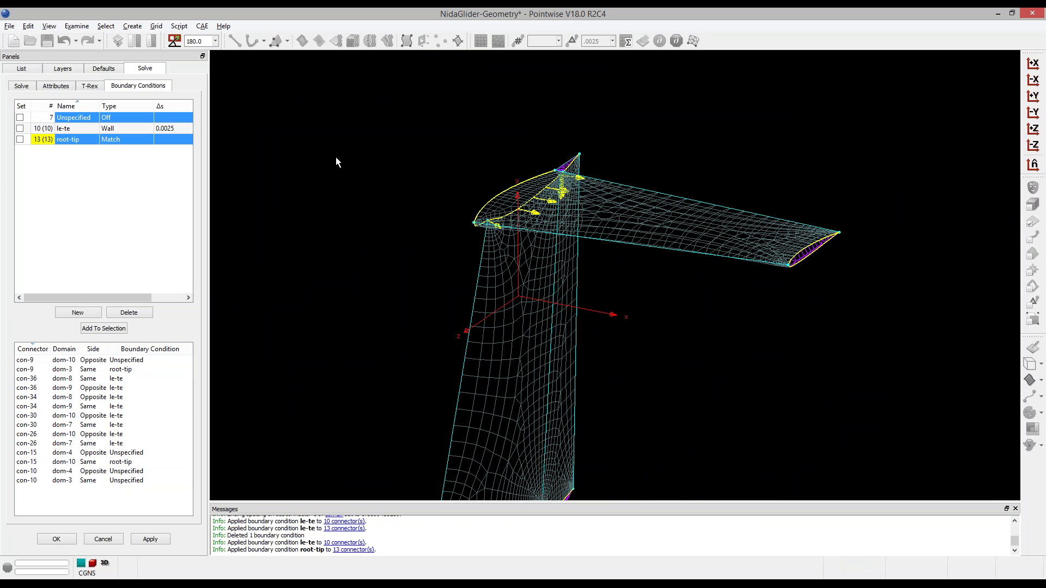
Review the T-Rex layer settings and the connectors assigned to root-tip at the fin-to-tail junction, fin root and wing root.
{"action": "left_click", "coordinate": [90, 86]}
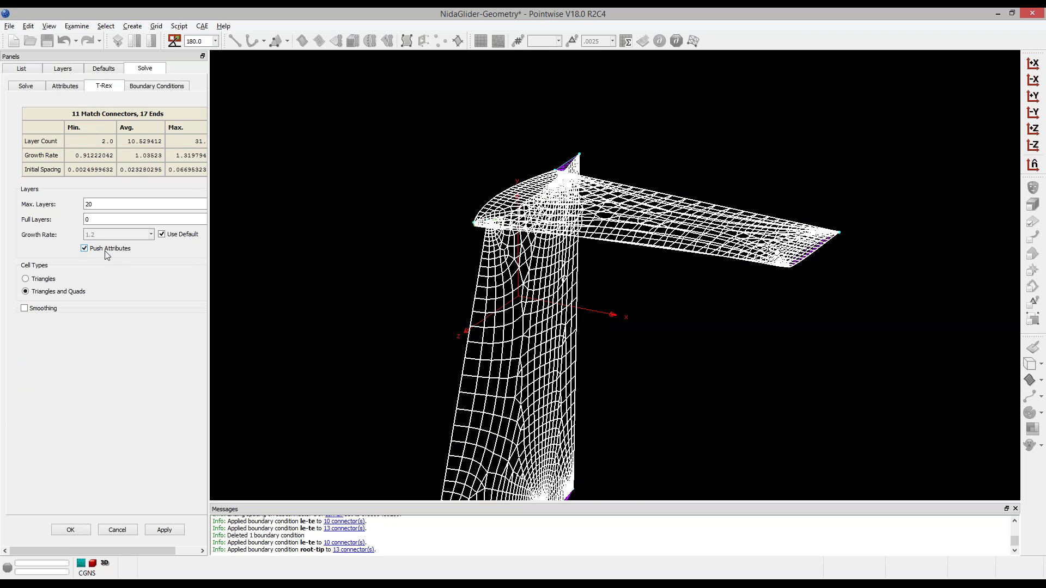
{"action": "left_click", "coordinate": [157, 86]}
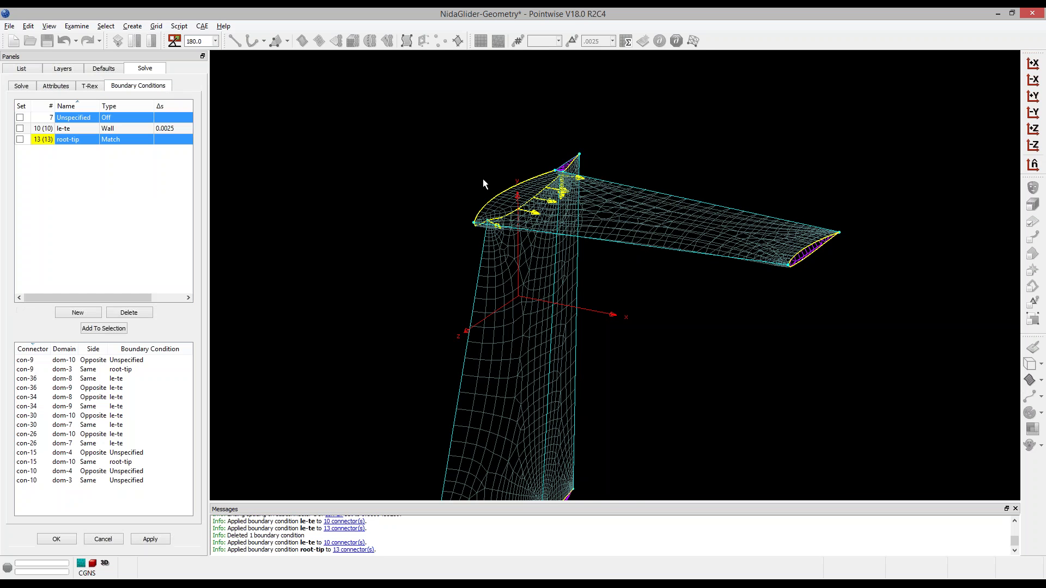
{"action": "scroll", "coordinate": [591, 254], "scroll_direction": "up", "scroll_amount": 5}
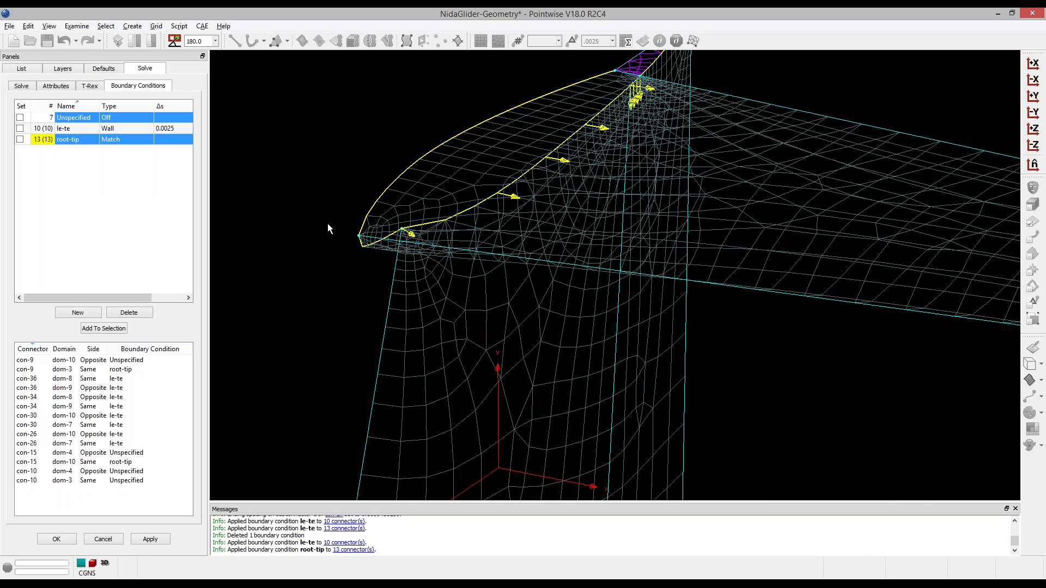
{"action": "scroll", "coordinate": [332, 225], "scroll_direction": "up", "scroll_amount": 3}
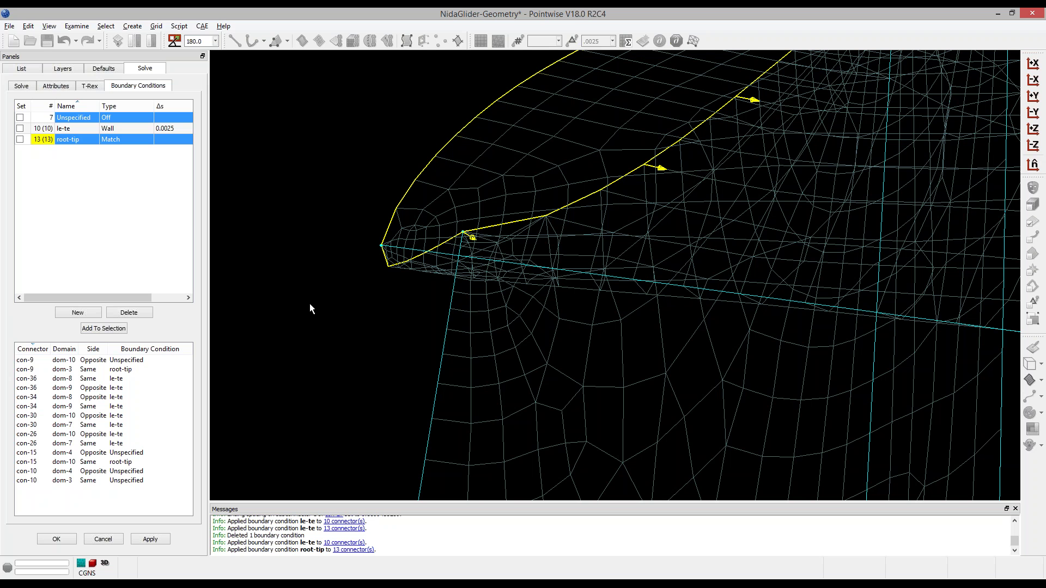
{"action": "scroll", "coordinate": [324, 292], "scroll_direction": "down", "scroll_amount": 8}
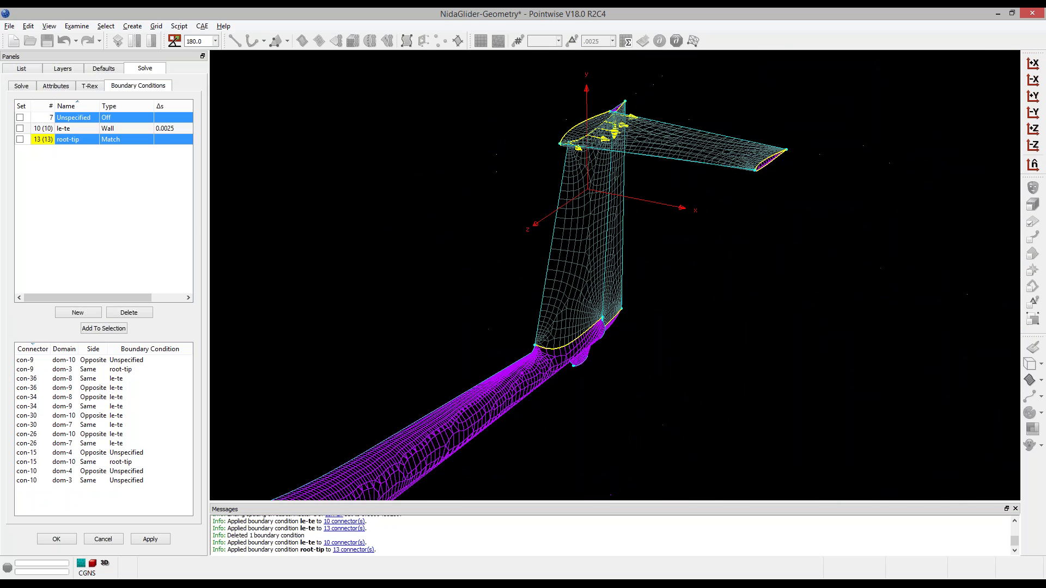
{"action": "scroll", "coordinate": [610, 156], "scroll_direction": "down", "scroll_amount": 3}
{"action": "scroll", "coordinate": [594, 230], "scroll_direction": "down", "scroll_amount": 3}
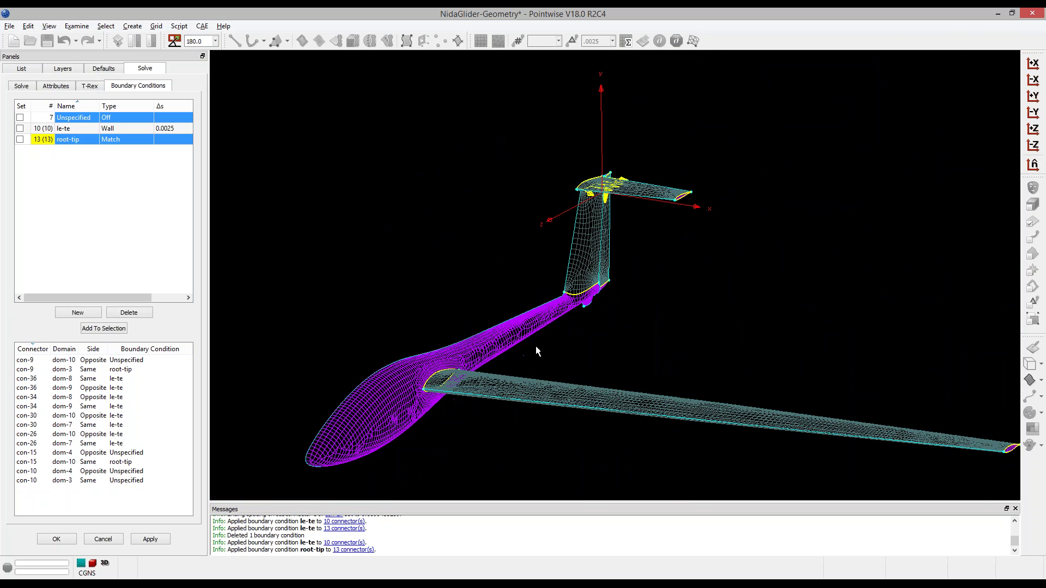
{"action": "scroll", "coordinate": [517, 380], "scroll_direction": "up", "scroll_amount": 3}
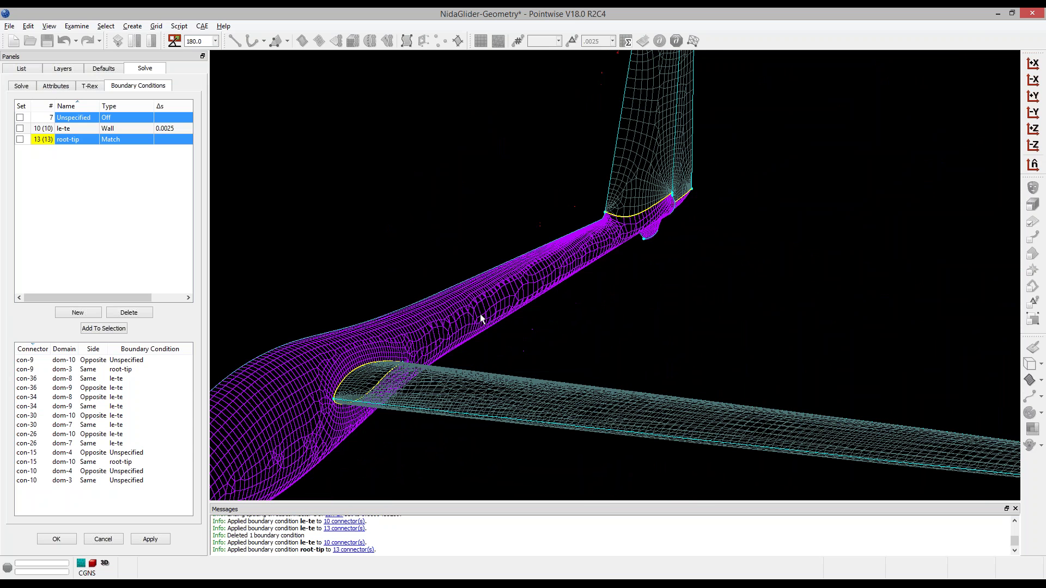
Initialize the T-Rex mesh on the selected fin, tail and wing domains and accept the solution.
{"action": "left_click", "coordinate": [22, 86]}
{"action": "left_click", "coordinate": [69, 478]}
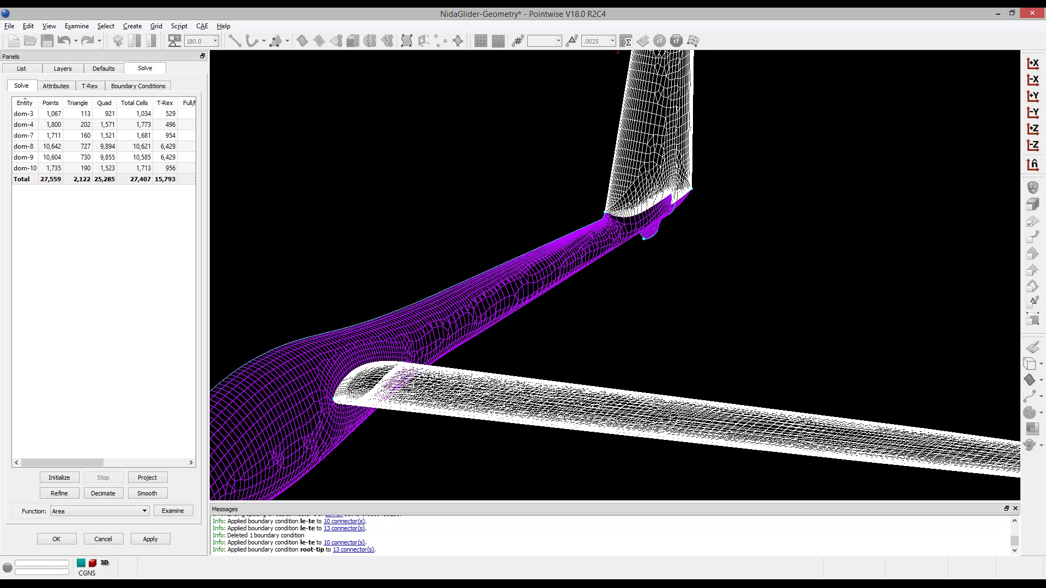
{"action": "left_click", "coordinate": [61, 539]}
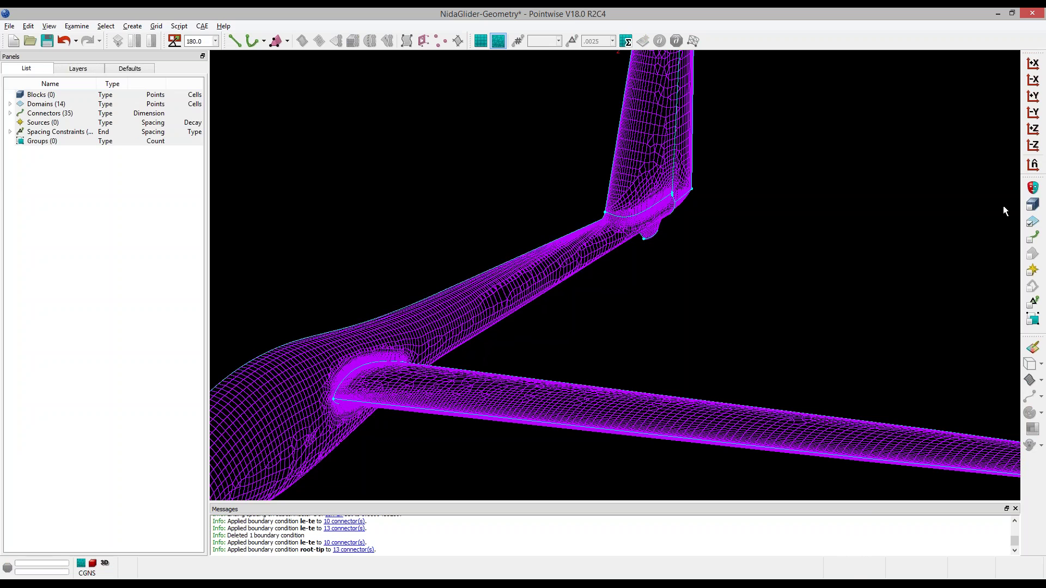
Examine the new mesh around the wing root and along the wing's leading edge.
{"action": "scroll", "coordinate": [357, 404], "scroll_direction": "up", "scroll_amount": 6}
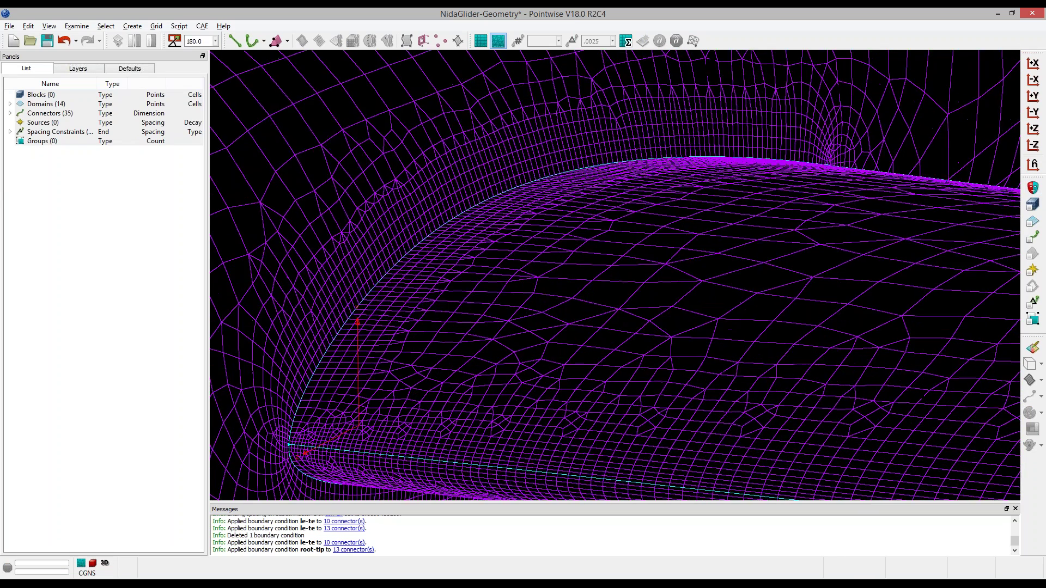
{"action": "scroll", "coordinate": [360, 427], "scroll_direction": "up", "scroll_amount": 5}
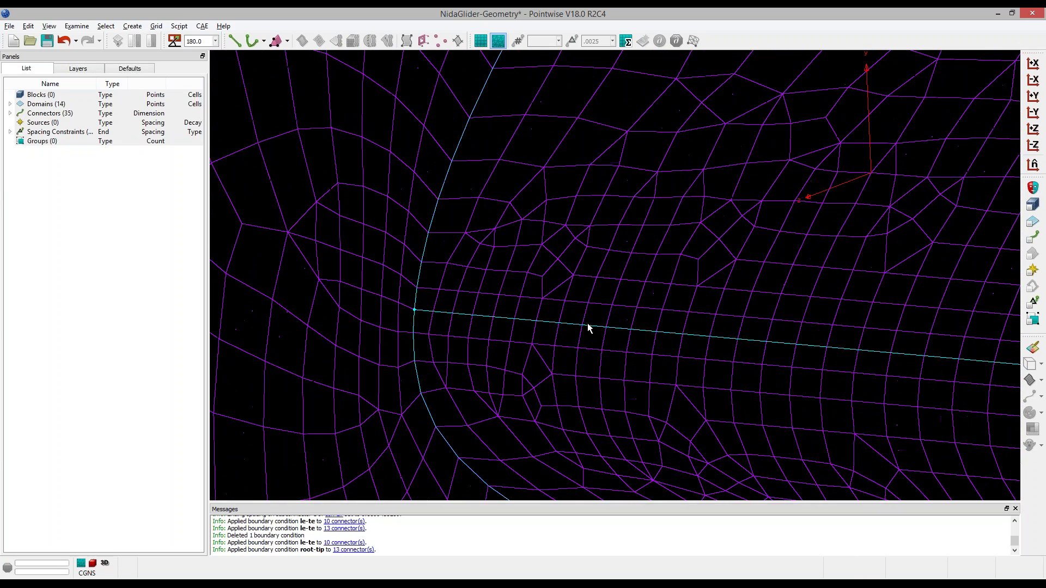
{"action": "scroll", "coordinate": [397, 311], "scroll_direction": "up", "scroll_amount": 3}
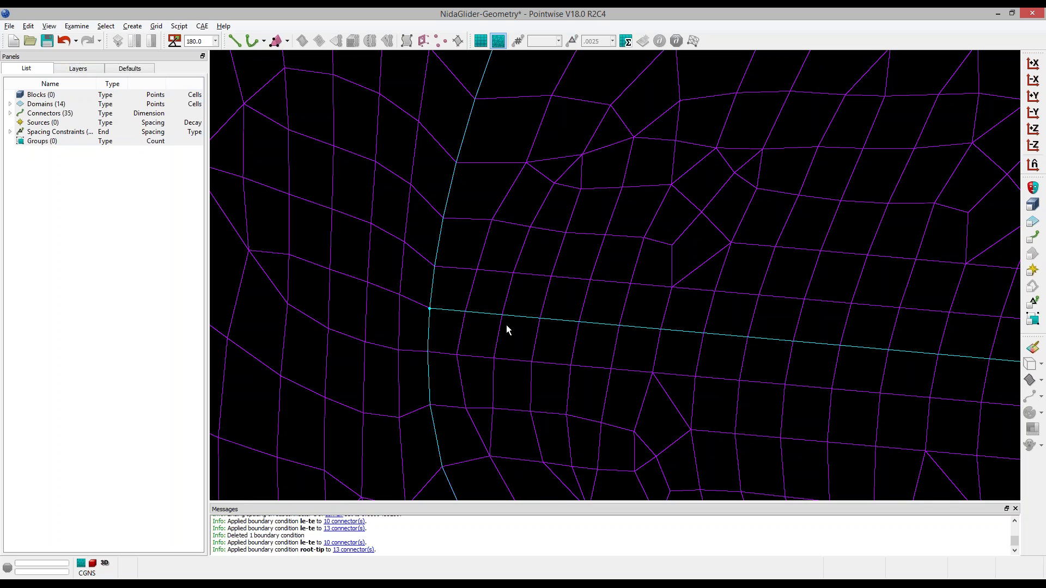
{"action": "scroll", "coordinate": [441, 307], "scroll_direction": "down", "scroll_amount": 5}
{"action": "right_click_drag", "start_coordinate": [514, 303], "coordinate": [567, 322]}
{"action": "scroll", "coordinate": [847, 360], "scroll_direction": "up", "scroll_amount": 8}
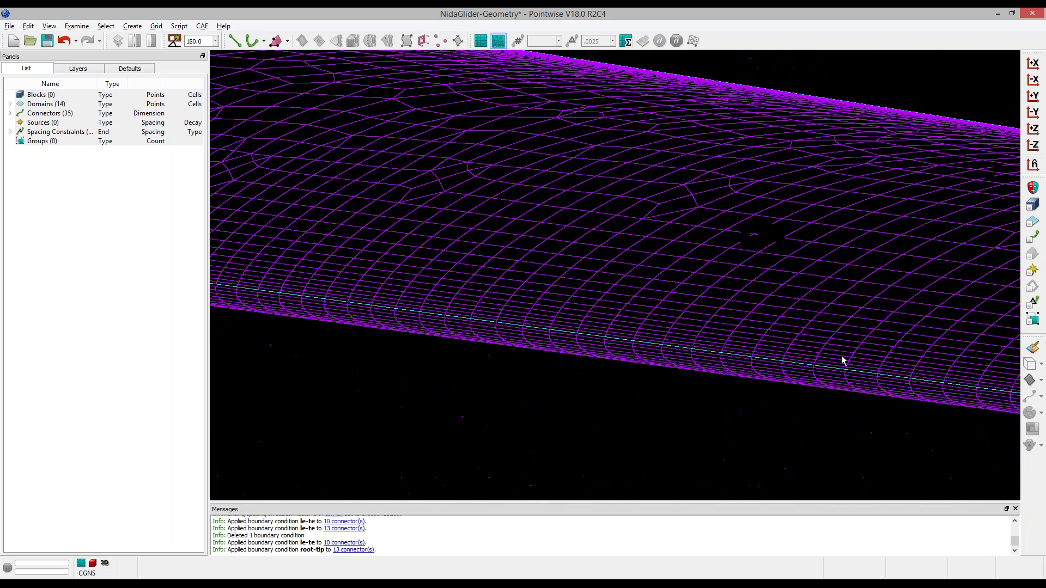
{"action": "right_click_drag", "start_coordinate": [759, 368], "coordinate": [758, 385], "text": "ctrl"}
{"action": "scroll", "coordinate": [691, 325], "scroll_direction": "up", "scroll_amount": 3}
{"action": "right_click_drag", "start_coordinate": [670, 321], "coordinate": [861, 322], "text": "ctrl"}
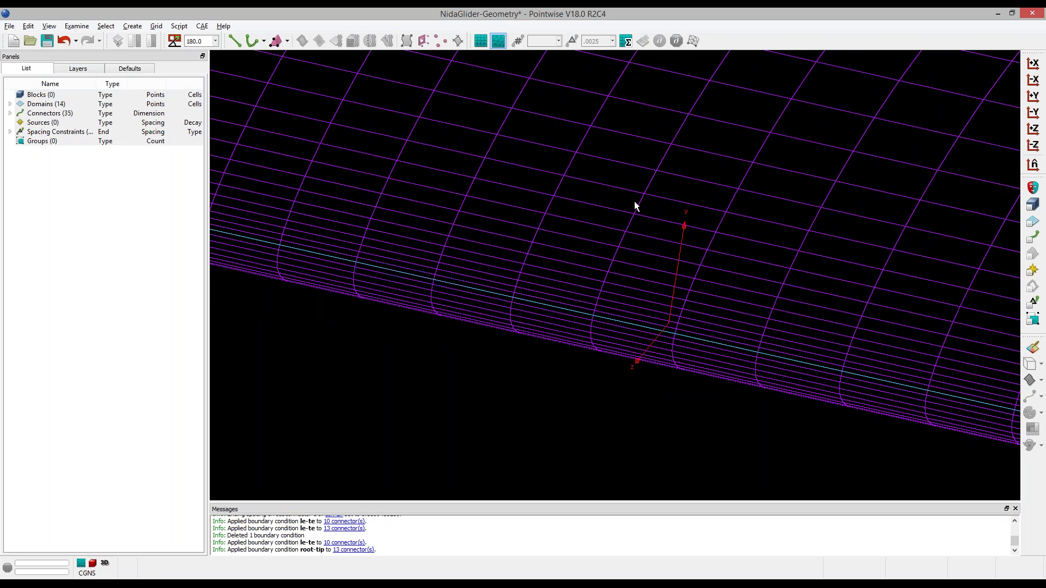
Examine the fin's mesh from its root at the tail boom up to the horizontal tail.
{"action": "scroll", "coordinate": [618, 464], "scroll_direction": "down", "scroll_amount": 5}
{"action": "right_click_drag", "start_coordinate": [642, 460], "coordinate": [483, 410]}
{"action": "scroll", "coordinate": [882, 258], "scroll_direction": "up", "scroll_amount": 5}
{"action": "right_click_drag", "start_coordinate": [684, 367], "coordinate": [539, 219], "text": "ctrl"}
{"action": "scroll", "coordinate": [681, 272], "scroll_direction": "down", "scroll_amount": 2}
{"action": "right_click_drag", "start_coordinate": [686, 320], "coordinate": [605, 432], "text": "ctrl"}
{"action": "scroll", "coordinate": [478, 362], "scroll_direction": "up", "scroll_amount": 3}
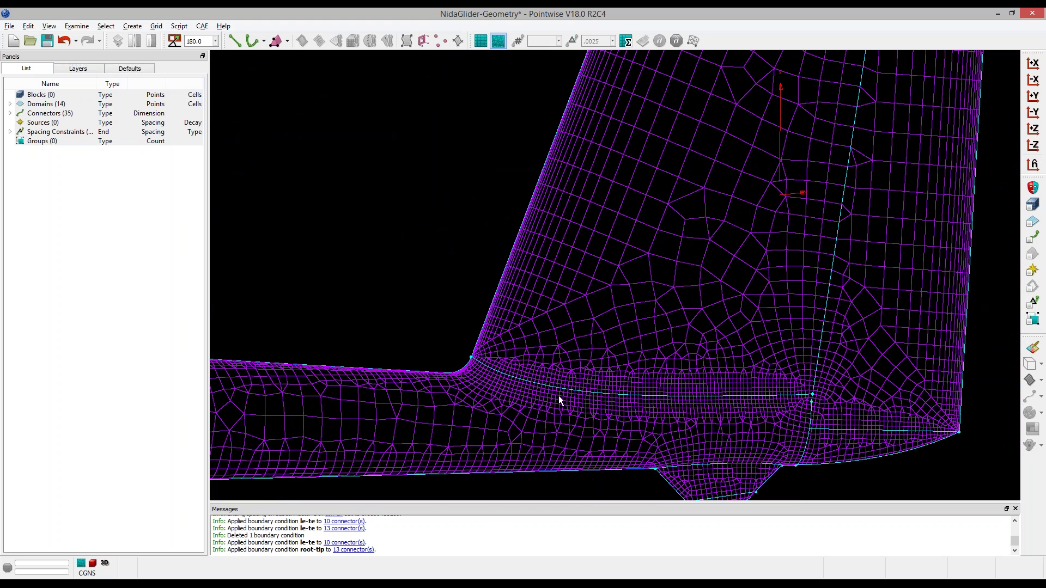
{"action": "scroll", "coordinate": [656, 405], "scroll_direction": "down", "scroll_amount": 3}
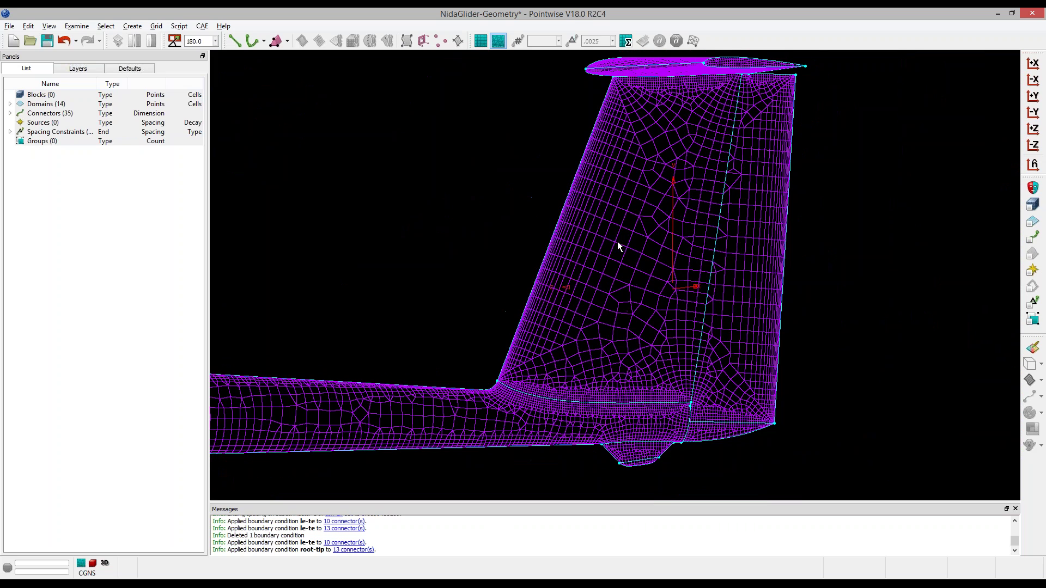
{"action": "right_click_drag", "start_coordinate": [591, 225], "coordinate": [568, 211], "text": "ctrl"}
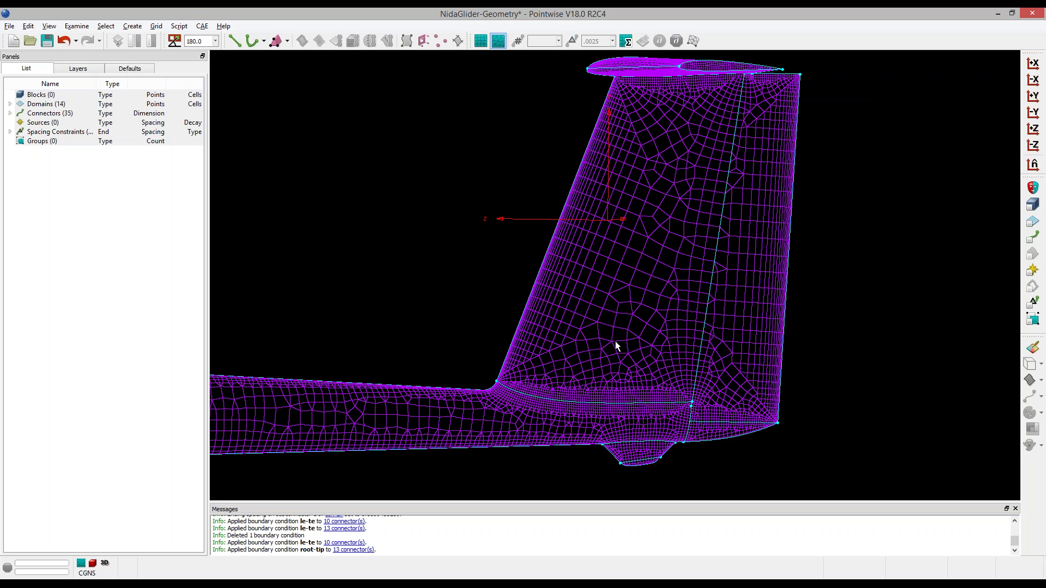
{"action": "right_click", "coordinate": [619, 322], "text": "ctrl"}
{"action": "right_click_drag", "start_coordinate": [619, 321], "coordinate": [605, 366], "text": "shift"}
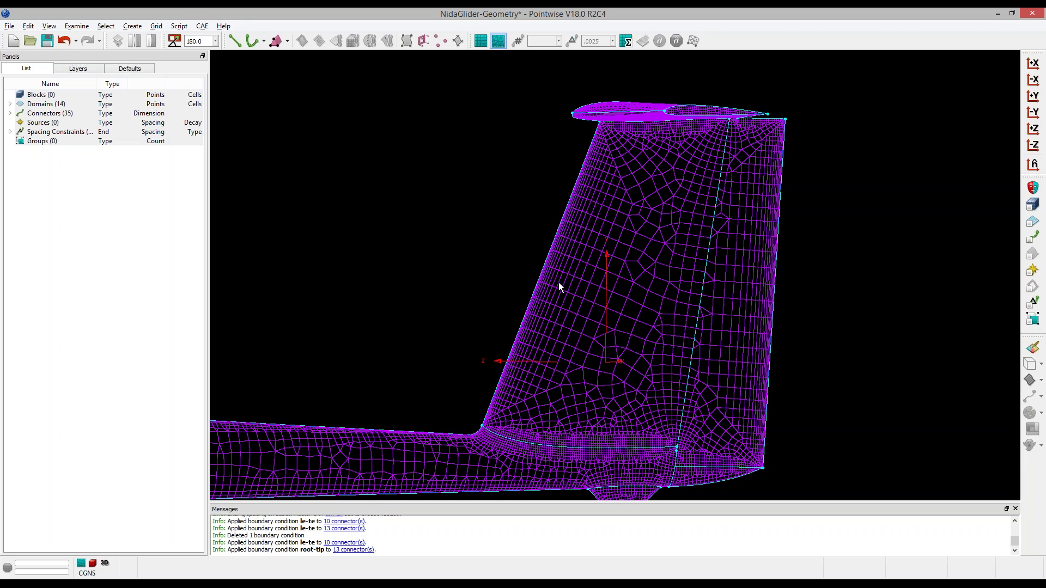
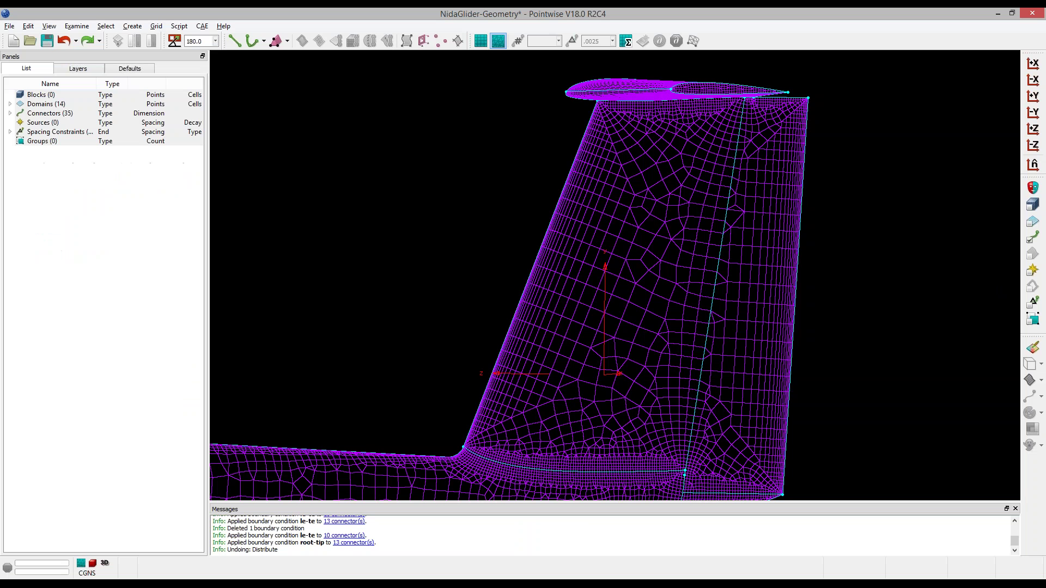
Select the fin's spanwise and root connectors, fuselage upper centreline, fin-to-tail junction, and horizontal tail's root, leading-edge and trailing-edge connectors.
{"action": "scroll", "coordinate": [548, 283], "scroll_direction": "down", "scroll_amount": 2}
{"action": "left_click_drag", "start_coordinate": [460, 250], "coordinate": [753, 313]}
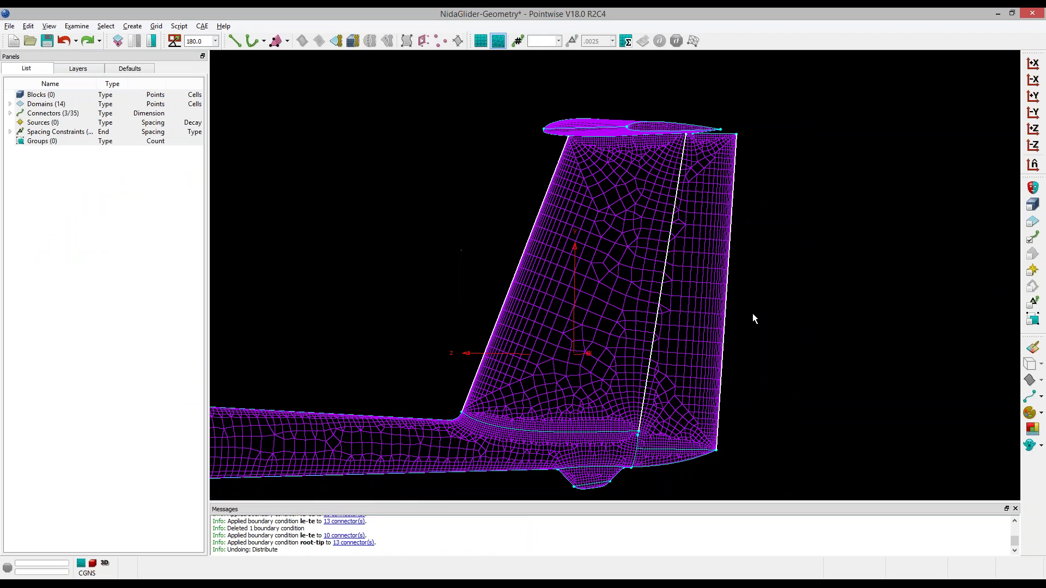
{"action": "left_click", "coordinate": [522, 430], "text": "ctrl"}
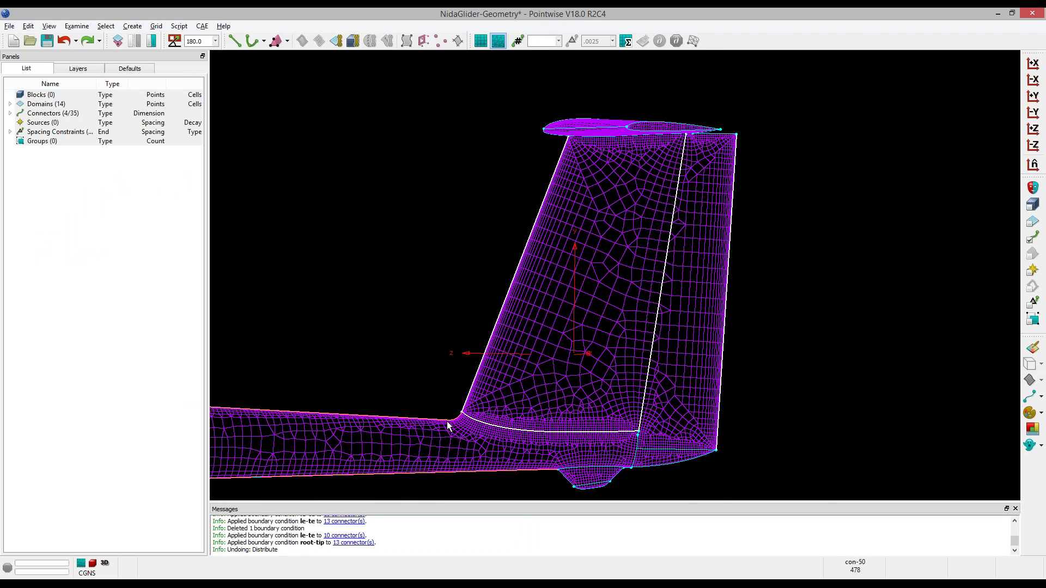
{"action": "left_click", "coordinate": [447, 420], "text": "ctrl"}
{"action": "right_click_drag", "start_coordinate": [570, 335], "coordinate": [575, 229], "text": "ctrl"}
{"action": "left_click", "coordinate": [566, 152], "text": "ctrl"}
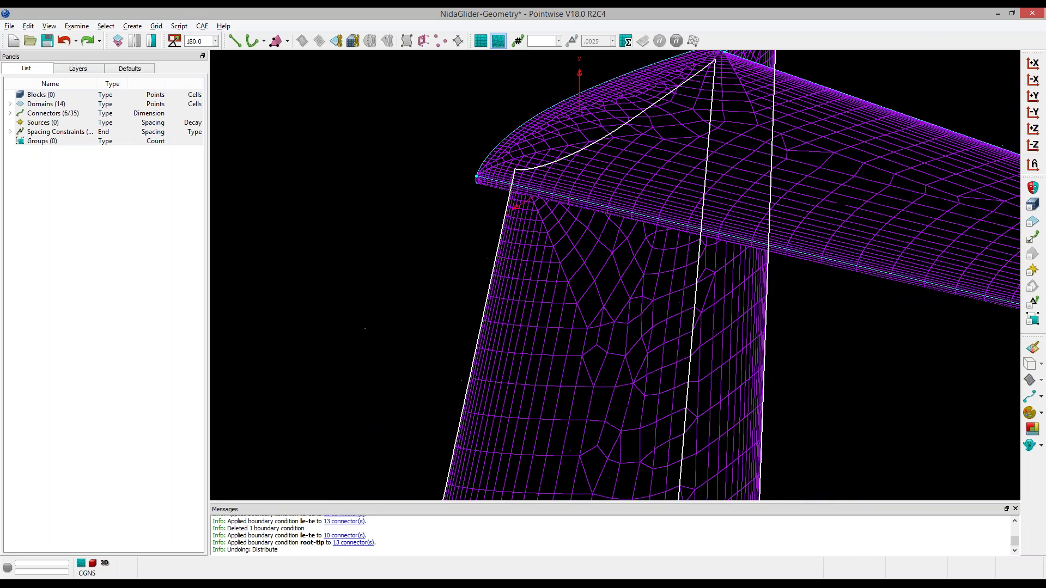
{"action": "left_click", "coordinate": [502, 139], "text": "ctrl"}
{"action": "scroll", "coordinate": [491, 247], "scroll_direction": "down", "scroll_amount": 2}
{"action": "scroll", "coordinate": [490, 246], "scroll_direction": "down", "scroll_amount": 1}
{"action": "left_click_drag", "start_coordinate": [810, 158], "coordinate": [768, 322], "text": "ctrl"}
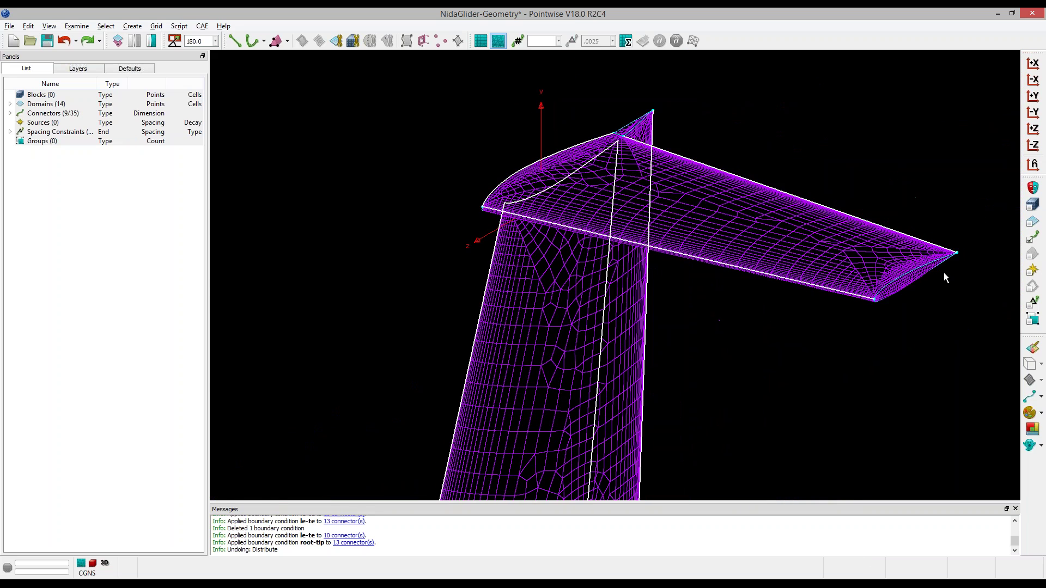
Add the wing's leading-edge, trailing-edge, and upper and lower root connectors to the connector selection.
{"action": "scroll", "coordinate": [956, 255], "scroll_direction": "up", "scroll_amount": 4}
{"action": "scroll", "coordinate": [926, 256], "scroll_direction": "down", "scroll_amount": 1}
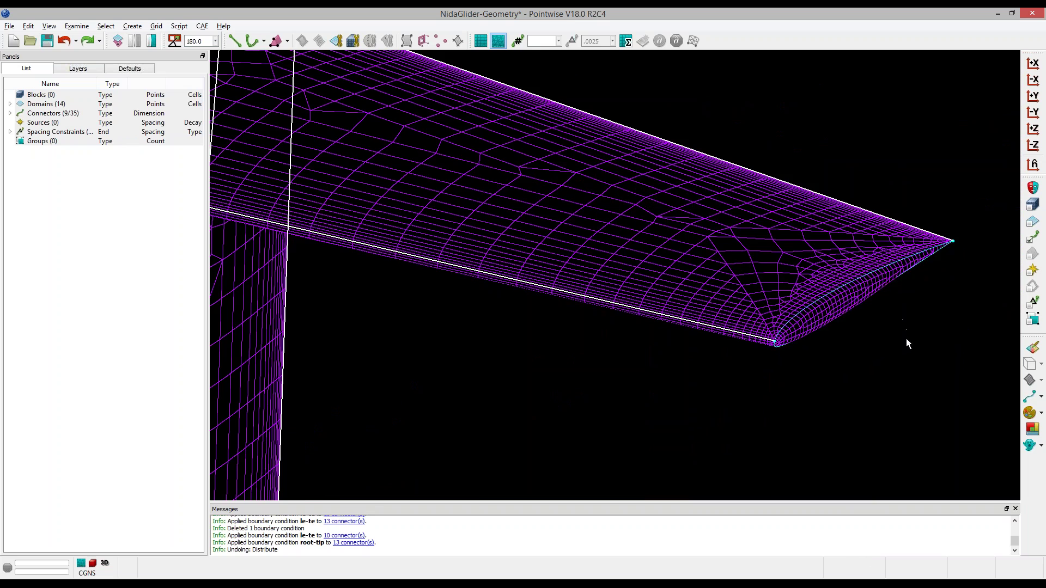
{"action": "scroll", "coordinate": [861, 261], "scroll_direction": "down", "scroll_amount": 3}
{"action": "right_click_drag", "start_coordinate": [820, 194], "coordinate": [600, 262], "text": "ctrl"}
{"action": "scroll", "coordinate": [594, 269], "scroll_direction": "up", "scroll_amount": 2}
{"action": "scroll", "coordinate": [273, 336], "scroll_direction": "up", "scroll_amount": 3}
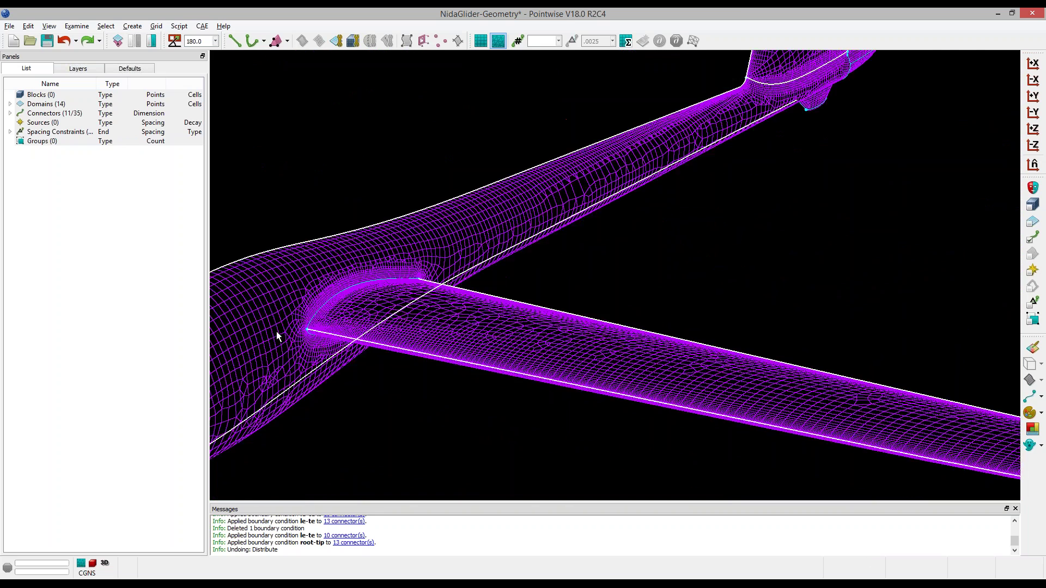
{"action": "left_click", "coordinate": [349, 321]}
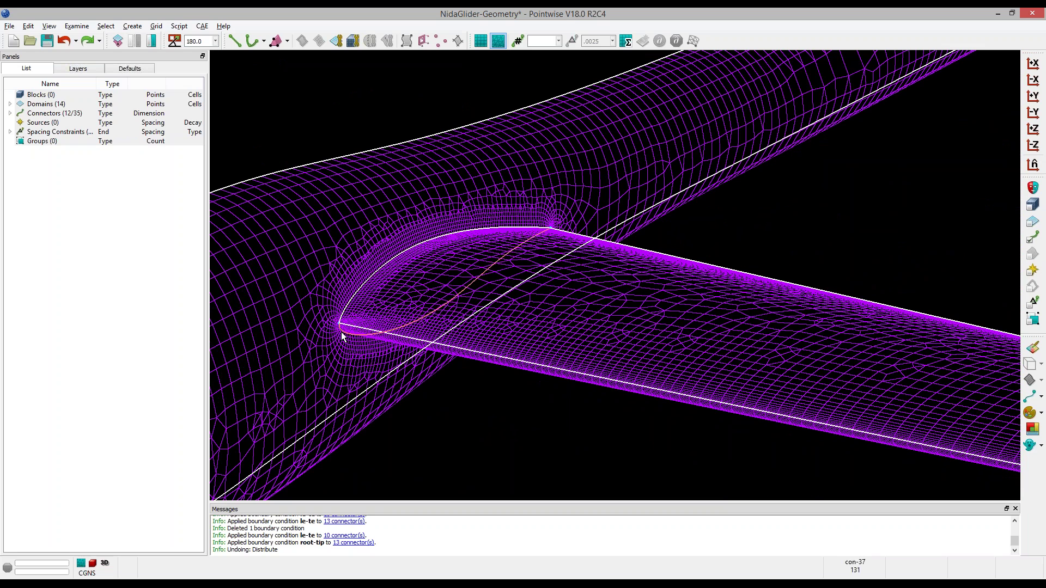
{"action": "left_click", "coordinate": [345, 336]}
Run the targetMidSpacing.glf script on the selected connectors and clear the selection.
{"action": "scroll", "coordinate": [310, 401], "scroll_direction": "down", "scroll_amount": 3}
{"action": "right_click_drag", "start_coordinate": [480, 319], "coordinate": [414, 223], "text": "ctrl"}
{"action": "scroll", "coordinate": [507, 185], "scroll_direction": "down", "scroll_amount": 2}
{"action": "right_click_drag", "start_coordinate": [700, 95], "coordinate": [592, 189], "text": "shift"}
{"action": "scroll", "coordinate": [701, 194], "scroll_direction": "up", "scroll_amount": 2}
{"action": "scroll", "coordinate": [711, 199], "scroll_direction": "up", "scroll_amount": 3}
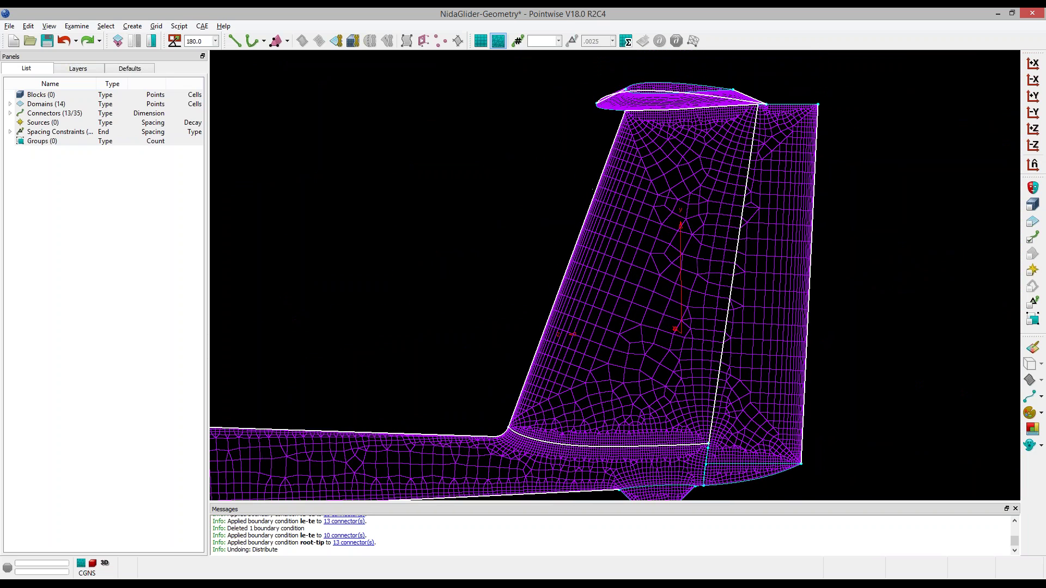
{"action": "left_click", "coordinate": [180, 26]}
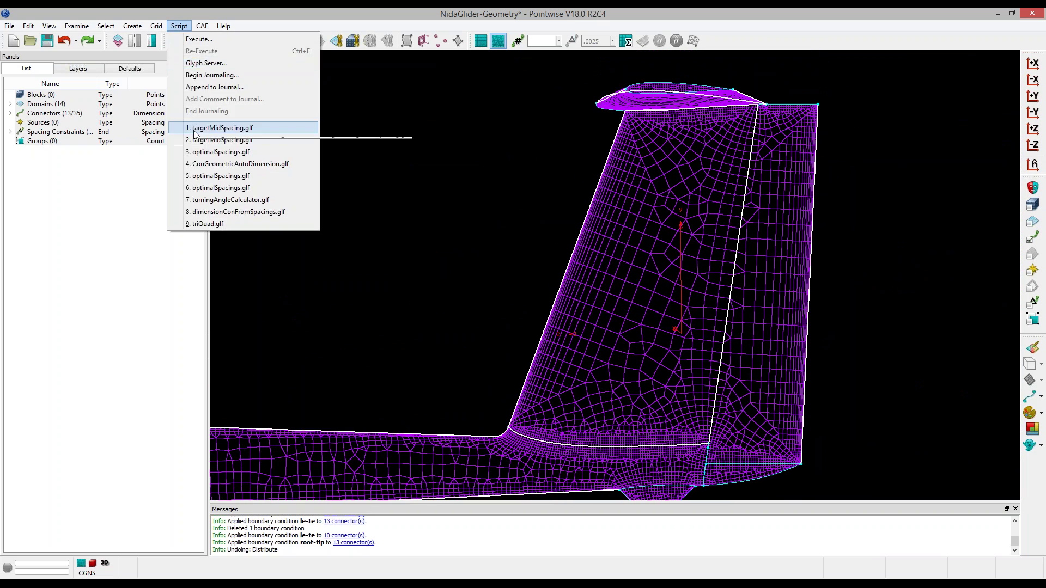
{"action": "left_click", "coordinate": [226, 143]}
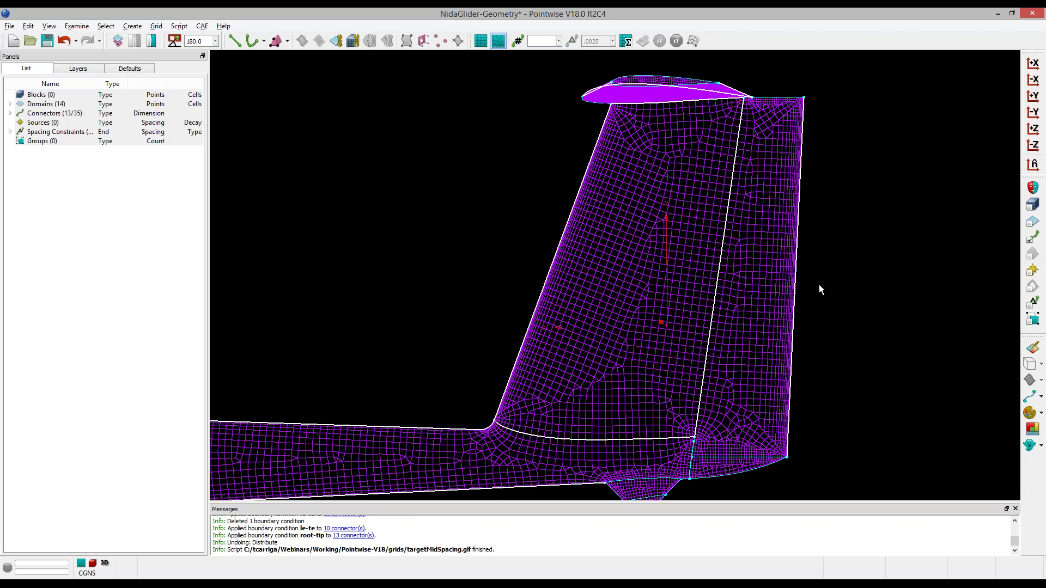
{"action": "left_click", "coordinate": [819, 288]}
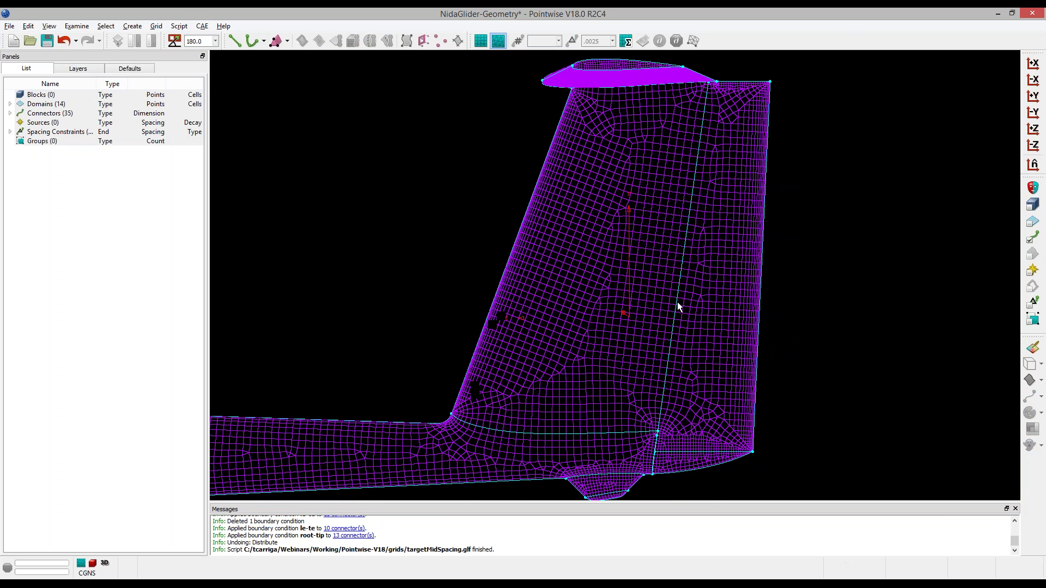
Compare the fin's mesh before and after the script by undoing and redoing its execution twice.
{"action": "left_click", "coordinate": [63, 41]}
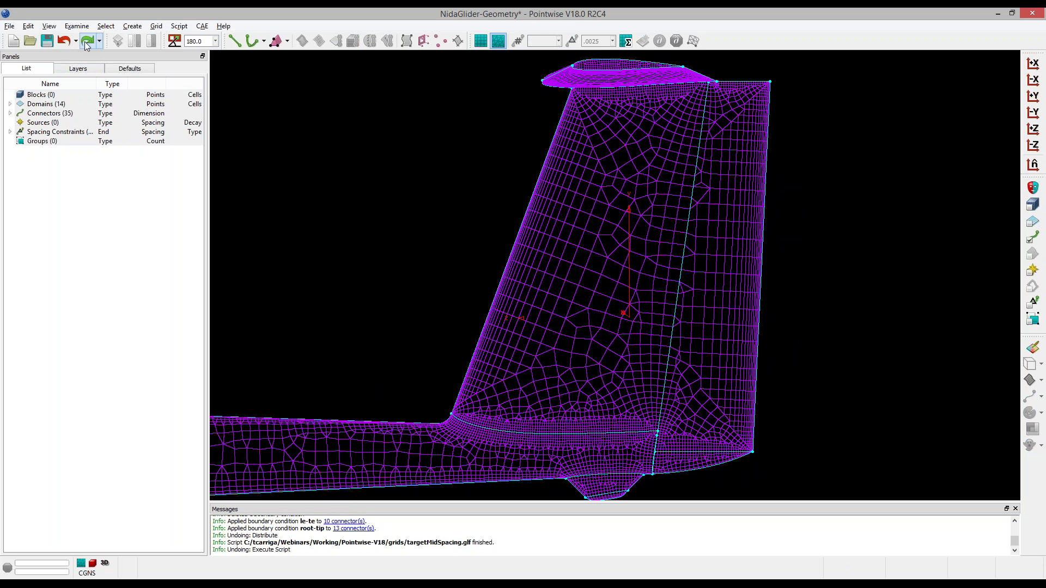
{"action": "left_click", "coordinate": [87, 42]}
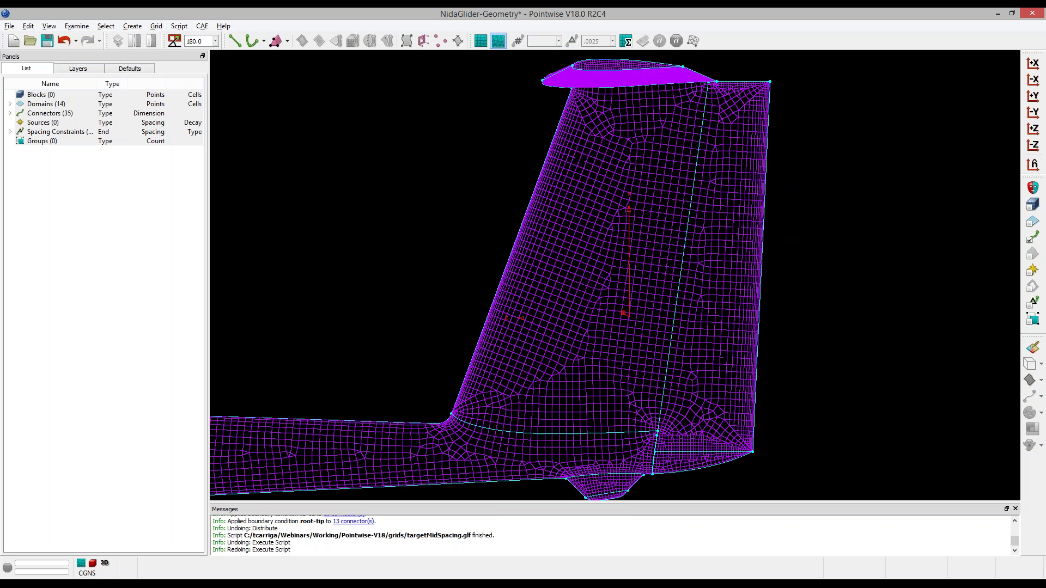
{"action": "left_click", "coordinate": [71, 41]}
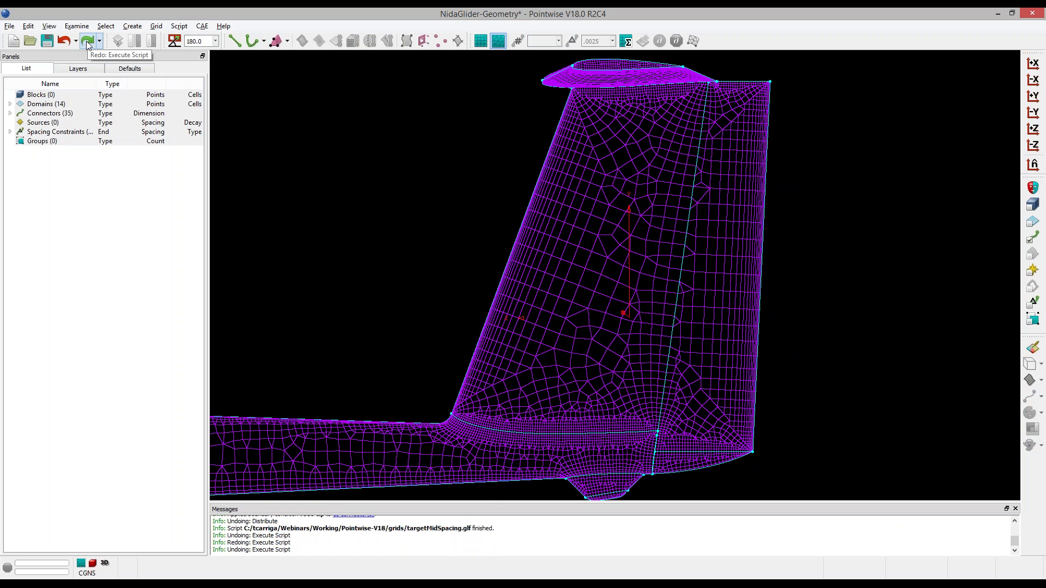
{"action": "left_click", "coordinate": [86, 41]}
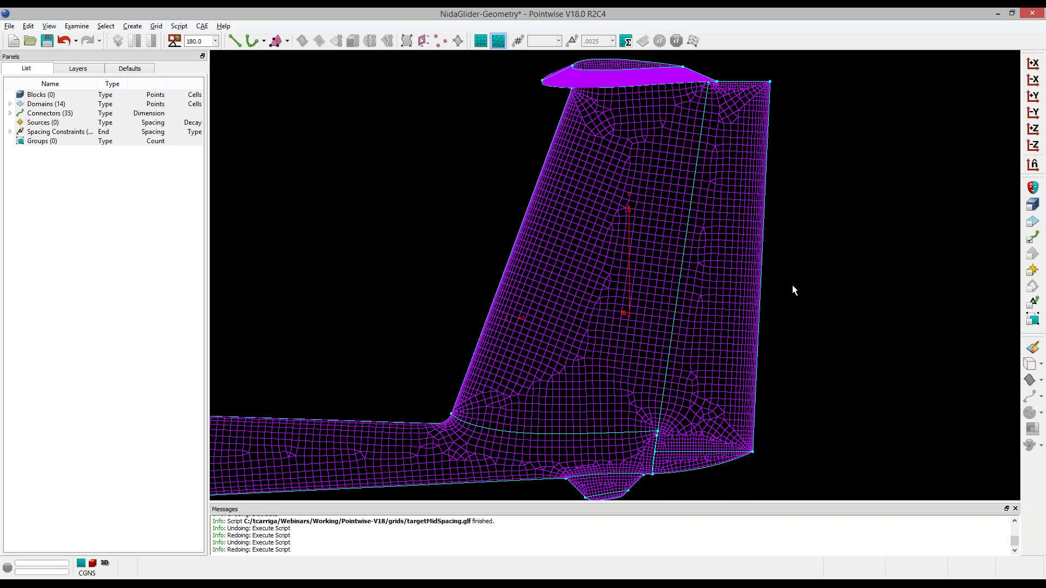
Examine the refined fin mesh close up along its leading edge and across its side surface.
{"action": "scroll", "coordinate": [530, 233], "scroll_direction": "up", "scroll_amount": 10}
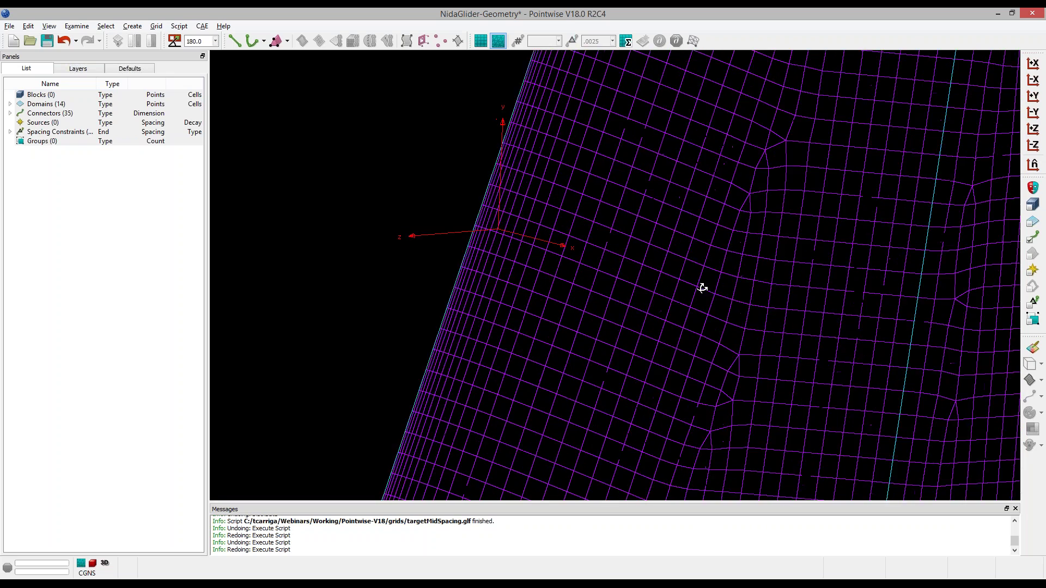
{"action": "right_click_drag", "start_coordinate": [703, 288], "coordinate": [748, 300], "text": "ctrl"}
{"action": "scroll", "coordinate": [469, 213], "scroll_direction": "up", "scroll_amount": 4}
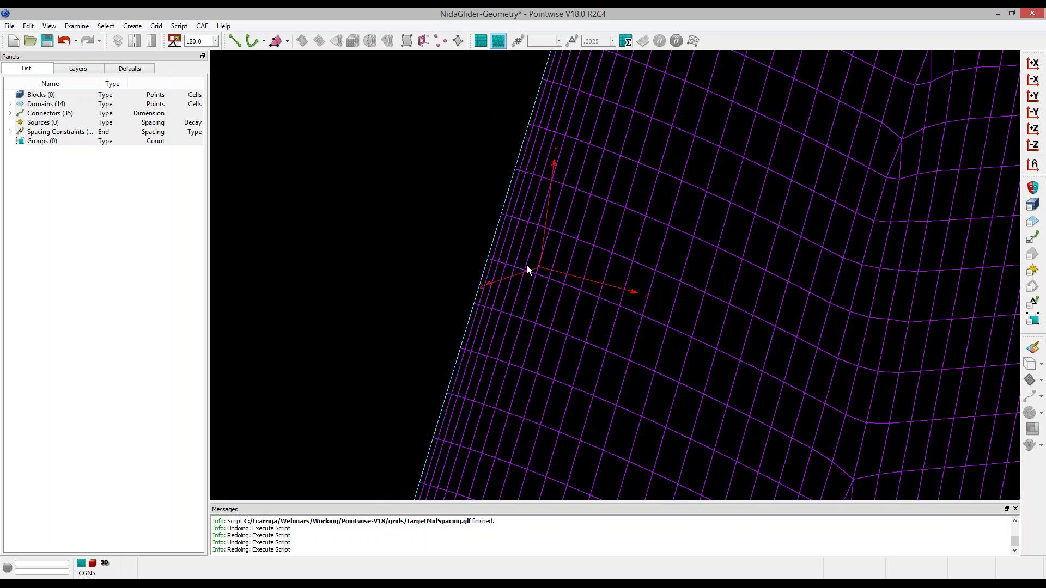
{"action": "scroll", "coordinate": [527, 266], "scroll_direction": "down", "scroll_amount": 5}
{"action": "right_click_drag", "start_coordinate": [453, 175], "coordinate": [432, 286], "text": "ctrl"}
{"action": "scroll", "coordinate": [471, 407], "scroll_direction": "down", "scroll_amount": 3}
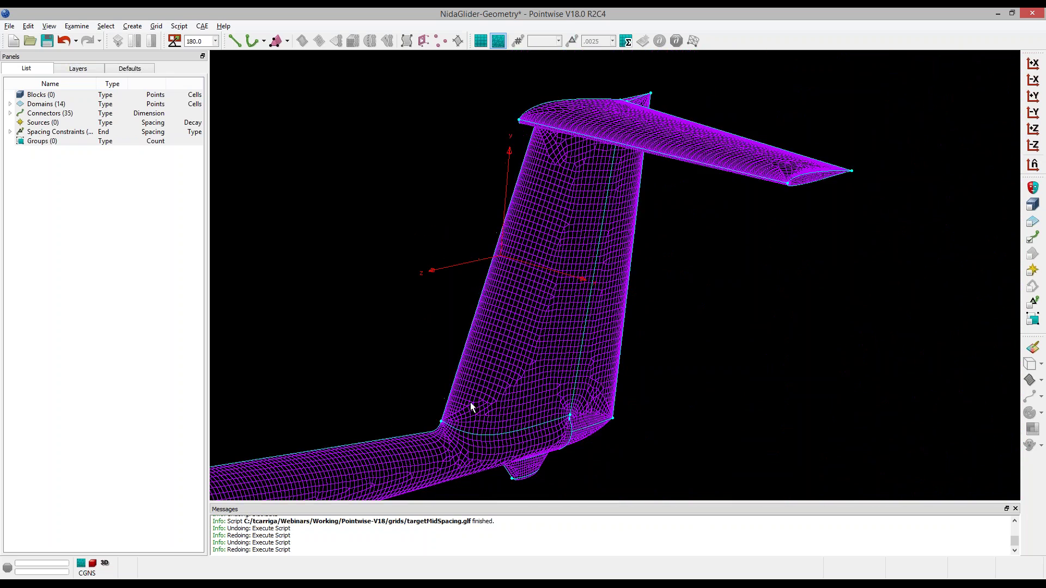
{"action": "right_click_drag", "start_coordinate": [469, 350], "coordinate": [493, 302], "text": "ctrl"}
{"action": "scroll", "coordinate": [406, 282], "scroll_direction": "up", "scroll_amount": 5}
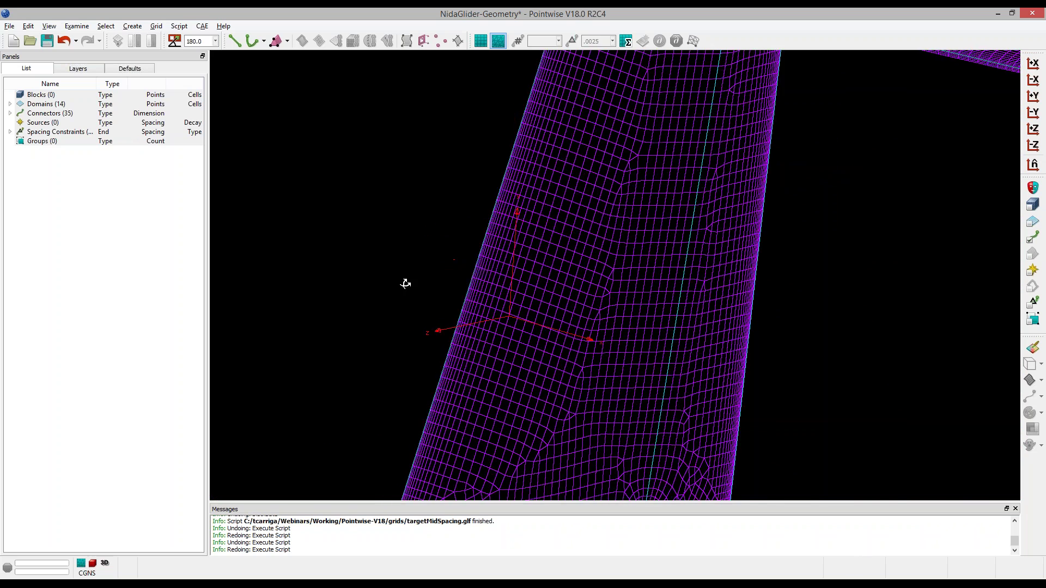
{"action": "scroll", "coordinate": [571, 293], "scroll_direction": "down", "scroll_amount": 3}
{"action": "right_click_drag", "start_coordinate": [581, 297], "coordinate": [595, 294], "text": "ctrl"}
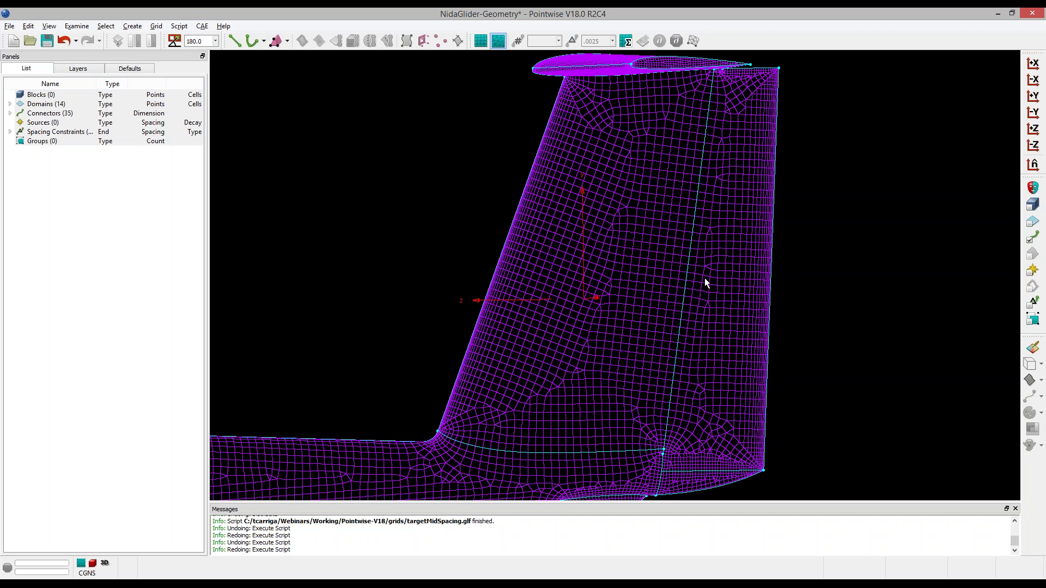
Highlight the fuselage domain to check its mesh along the tail boom.
{"action": "scroll", "coordinate": [687, 221], "scroll_direction": "down", "scroll_amount": 5}
{"action": "mouse_move", "coordinate": [755, 262]}
{"action": "right_mouse_down", "text": "ctrl"}
{"action": "mouse_move", "coordinate": [752, 280]}
{"action": "mouse_move", "coordinate": [747, 273]}
{"action": "right_mouse_up", "text": "ctrl"}
{"action": "scroll", "coordinate": [747, 271], "scroll_direction": "down", "scroll_amount": 3}
{"action": "right_click_drag", "start_coordinate": [550, 332], "coordinate": [572, 368], "text": "ctrl"}
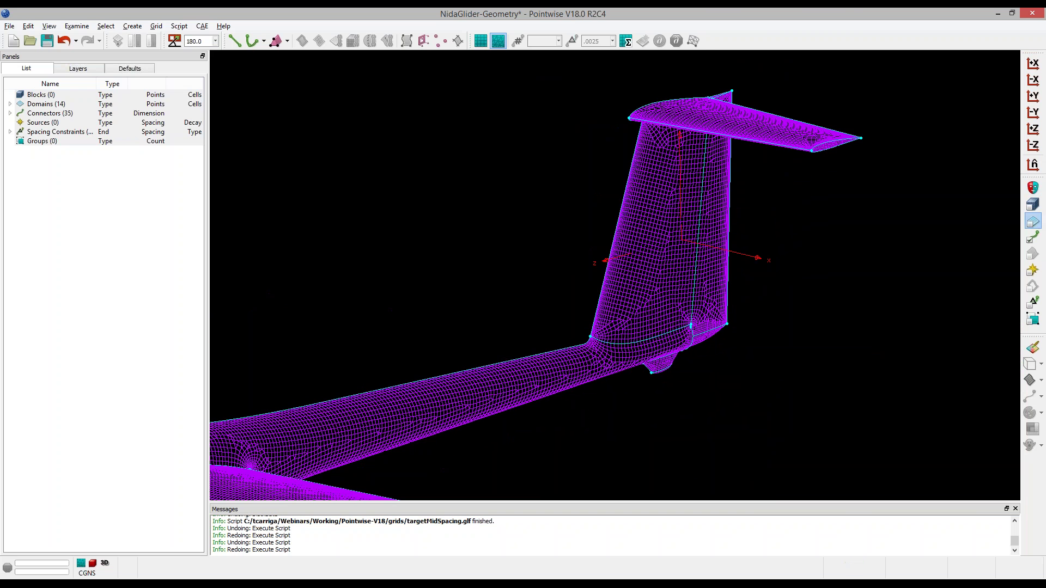
{"action": "left_click", "coordinate": [572, 368]}
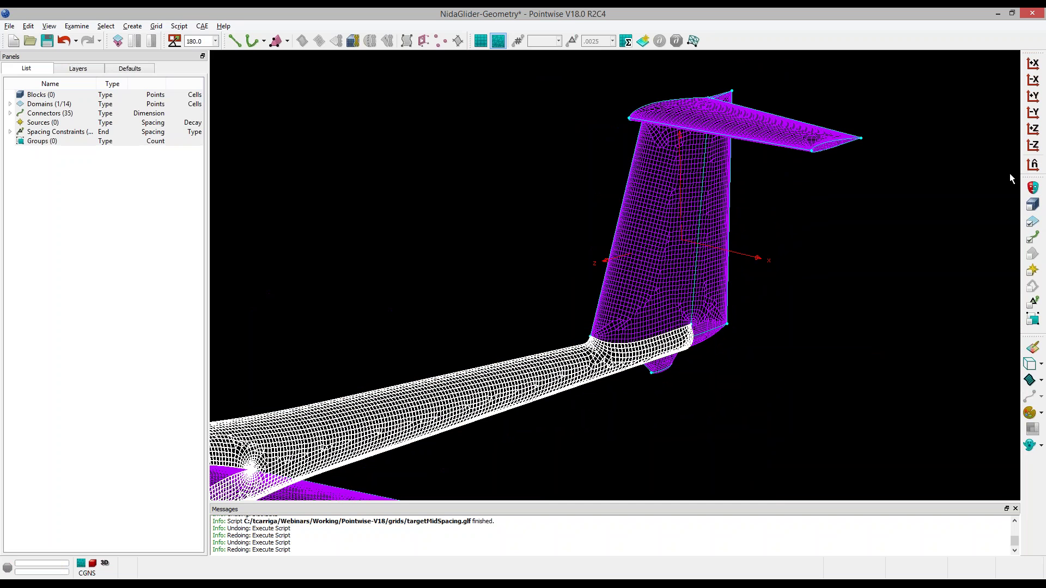
Examine the refined mesh over the wing's upper surface and along its leading edge.
{"action": "scroll", "coordinate": [621, 261], "scroll_direction": "down", "scroll_amount": 3}
{"action": "right_click_drag", "start_coordinate": [621, 262], "coordinate": [553, 179], "text": "ctrl"}
{"action": "scroll", "coordinate": [371, 345], "scroll_direction": "up", "scroll_amount": 8}
{"action": "scroll", "coordinate": [431, 364], "scroll_direction": "up", "scroll_amount": 3}
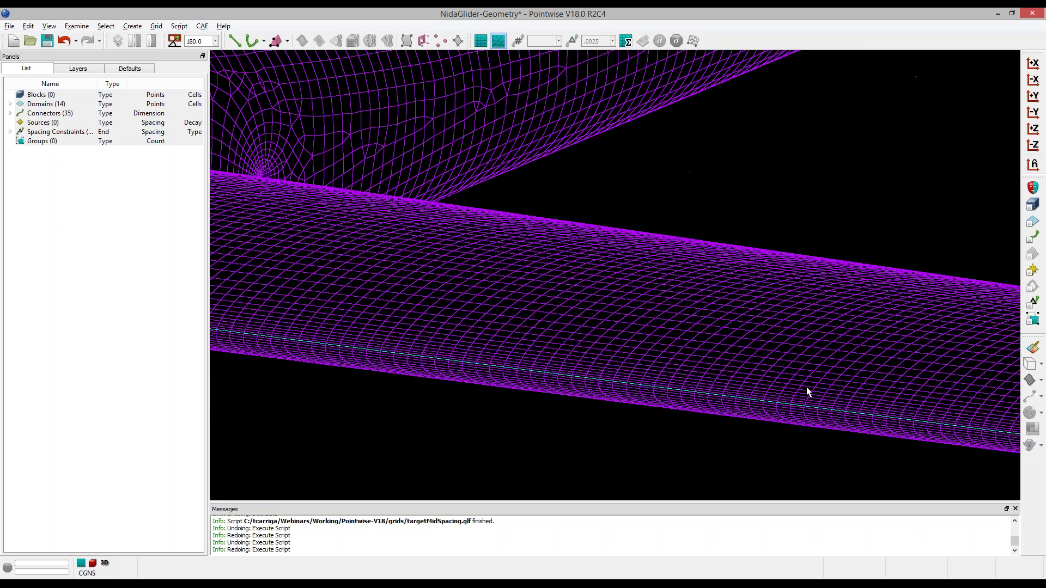
{"action": "right_click_drag", "start_coordinate": [806, 387], "coordinate": [864, 414], "text": "shift"}
{"action": "scroll", "coordinate": [864, 415], "scroll_direction": "down", "scroll_amount": 3}
Examine the mesh around the wing root's leading-edge junction with the fuselage.
{"action": "scroll", "coordinate": [438, 360], "scroll_direction": "up", "scroll_amount": 8}
{"action": "right_click", "coordinate": [468, 351], "text": "ctrl"}
{"action": "right_click_drag", "start_coordinate": [467, 353], "coordinate": [417, 422], "text": "ctrl"}
{"action": "scroll", "coordinate": [432, 347], "scroll_direction": "up", "scroll_amount": 5}
{"action": "scroll", "coordinate": [430, 332], "scroll_direction": "up", "scroll_amount": 1}
{"action": "scroll", "coordinate": [431, 333], "scroll_direction": "up", "scroll_amount": 1}
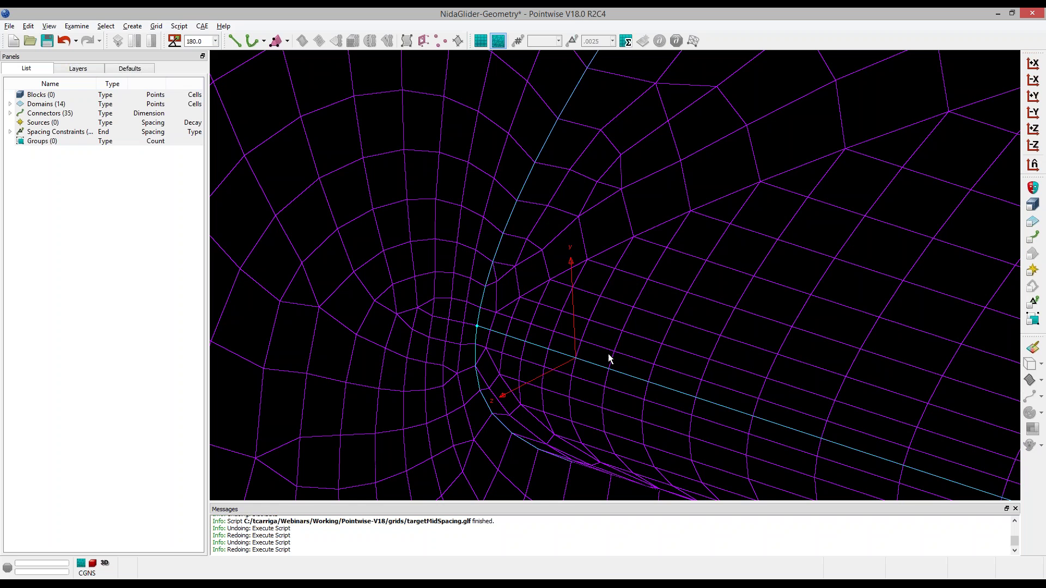
{"action": "scroll", "coordinate": [456, 430], "scroll_direction": "down", "scroll_amount": 5}
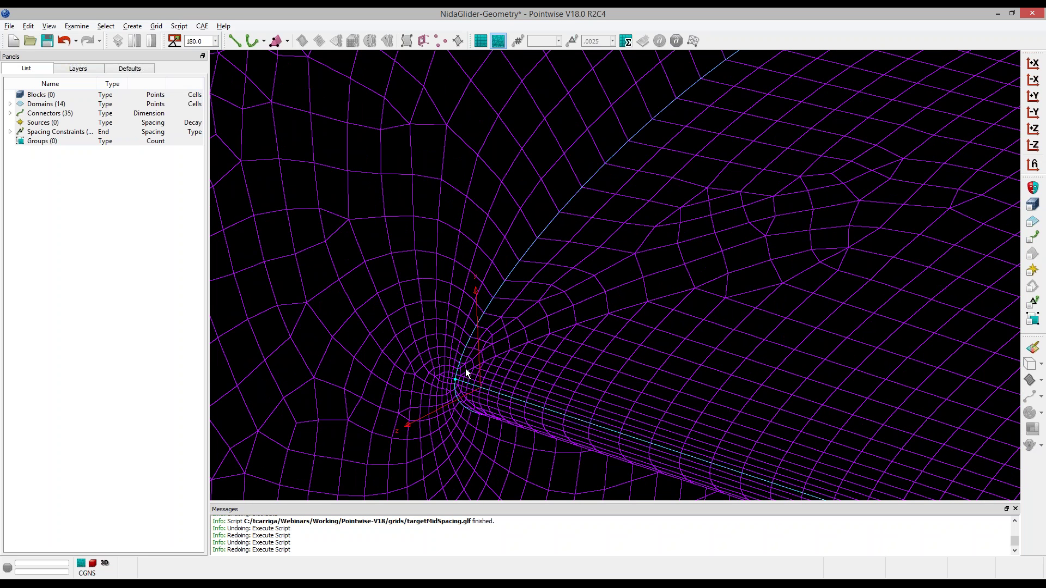
{"action": "scroll", "coordinate": [383, 366], "scroll_direction": "down", "scroll_amount": 5}
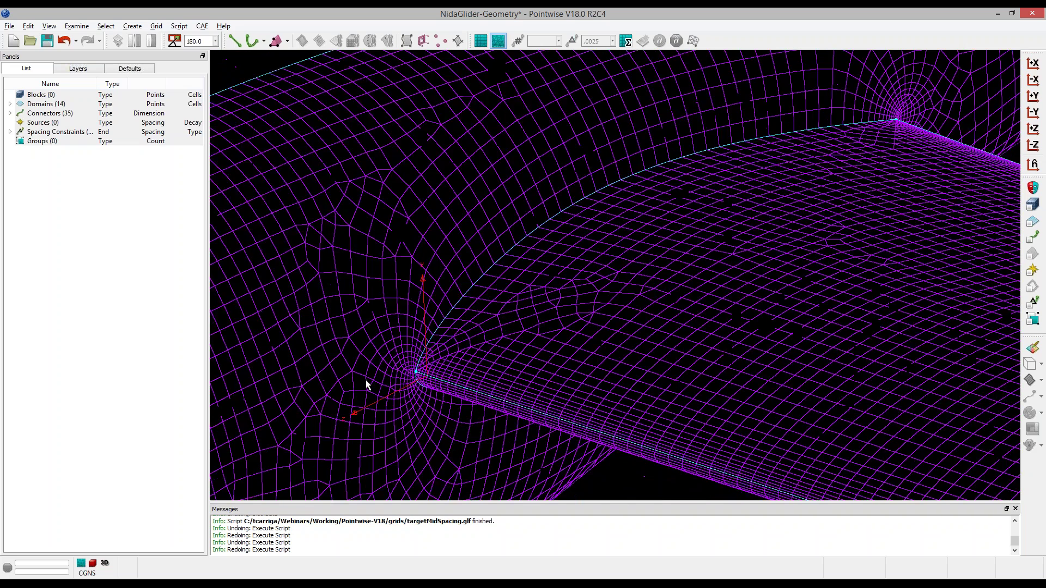
{"action": "scroll", "coordinate": [433, 357], "scroll_direction": "down", "scroll_amount": 5}
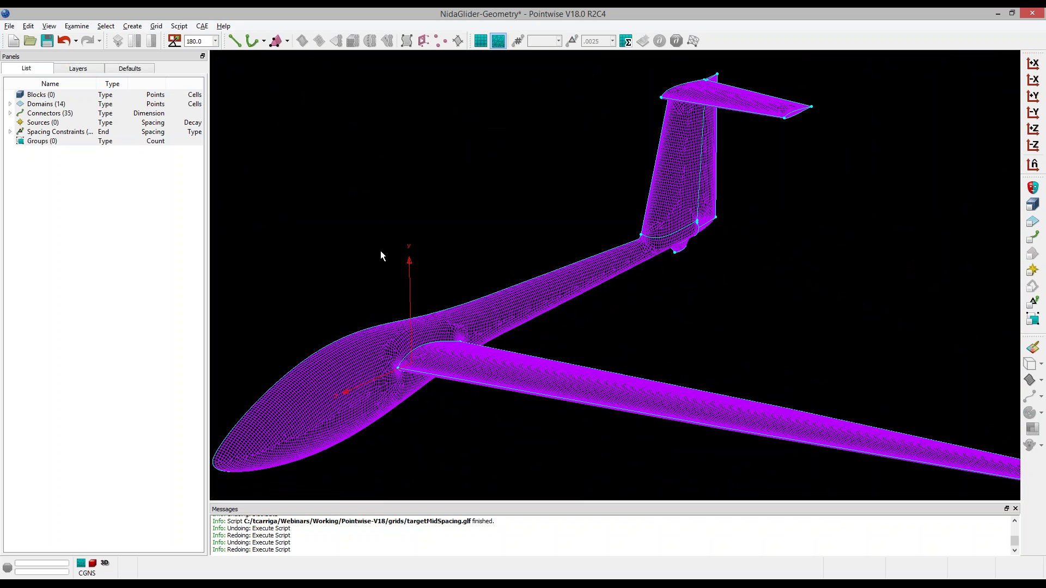
Select all domains and evaluate their cells with the Area Ratio examine function.
{"action": "left_click", "coordinate": [1032, 222]}
{"action": "key", "text": "ctrl+a"}
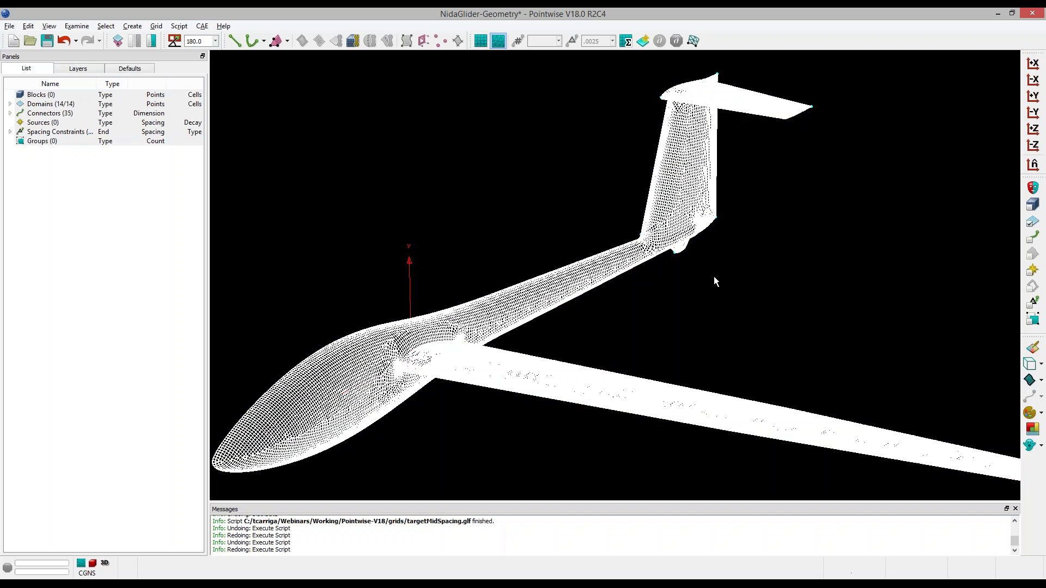
{"action": "scroll", "coordinate": [563, 286], "scroll_direction": "down", "scroll_amount": 2}
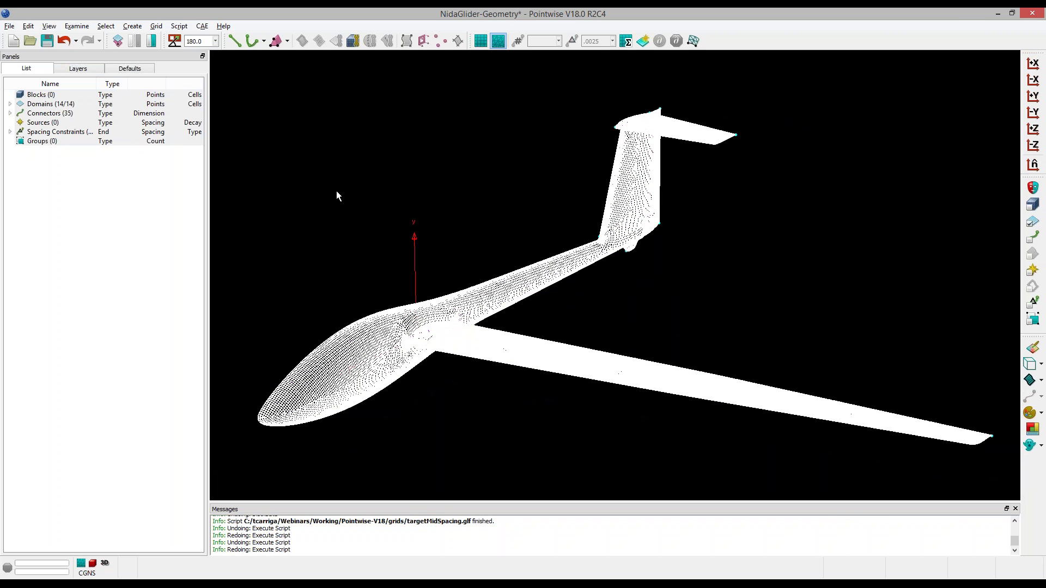
{"action": "left_click", "coordinate": [76, 26]}
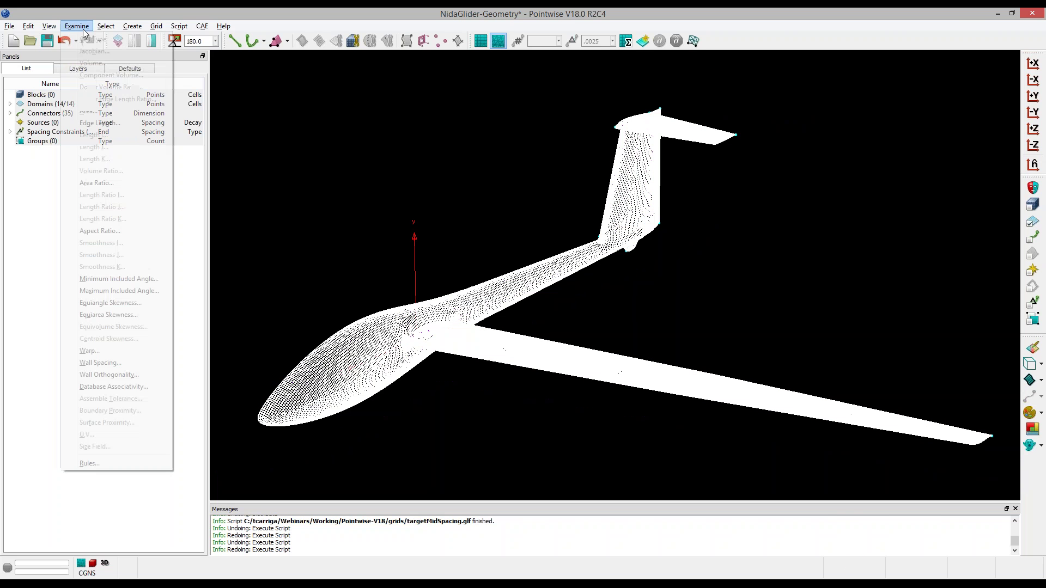
{"action": "left_click", "coordinate": [122, 183]}
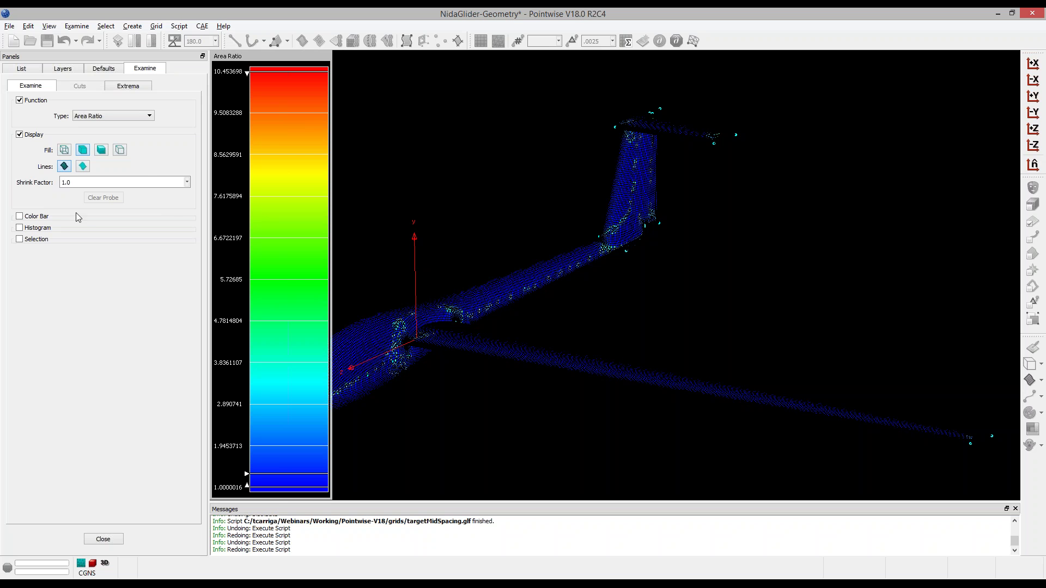
Open the colour bar and histogram settings and set the area ratio's maximum to 8.
{"action": "left_click", "coordinate": [41, 226]}
{"action": "left_click", "coordinate": [33, 216]}
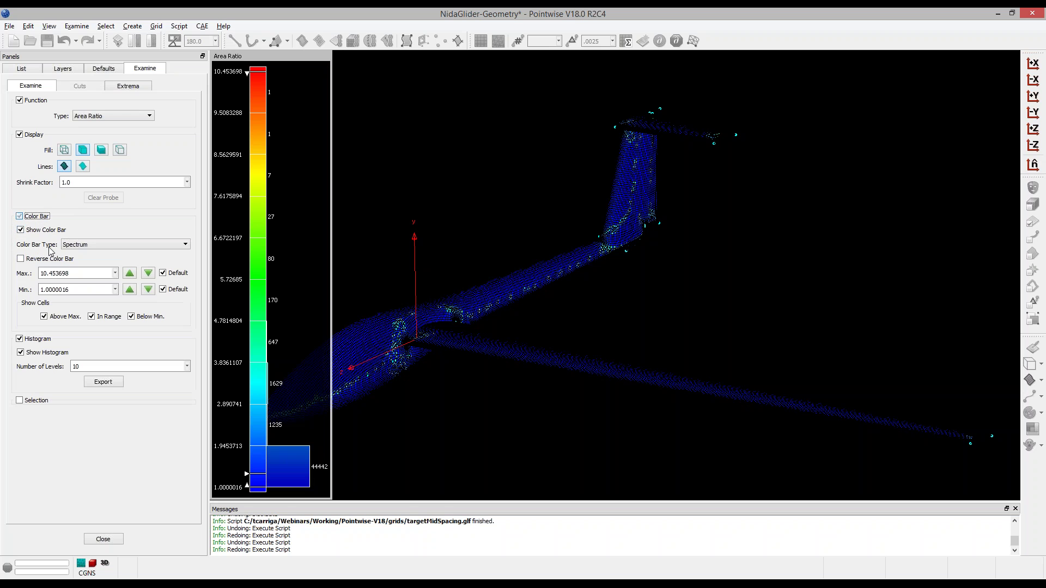
{"action": "triple_click", "coordinate": [55, 273]}
{"action": "type", "text": "8"}
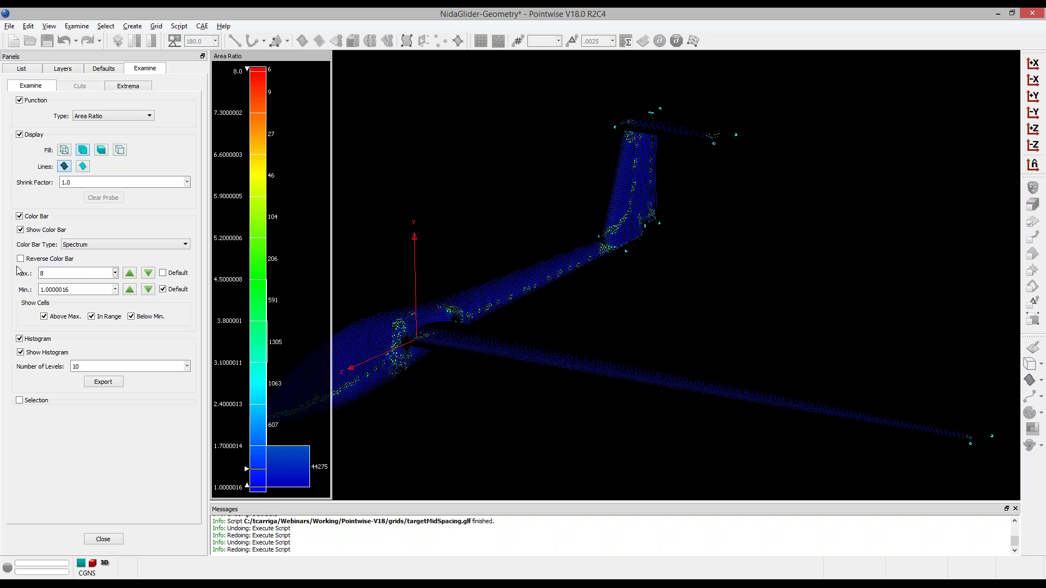
{"action": "key", "text": "Return"}
Set the shrink factor to 0 and show only cells above the maximum area ratio.
{"action": "triple_click", "coordinate": [66, 182]}
{"action": "type", "text": "0"}
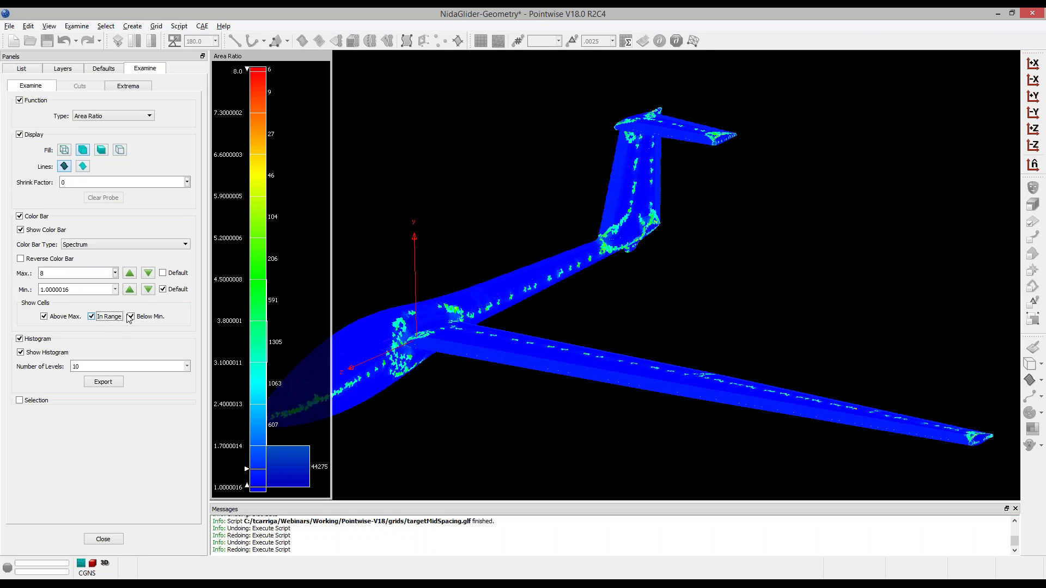
{"action": "left_click", "coordinate": [91, 317]}
{"action": "left_click", "coordinate": [131, 317]}
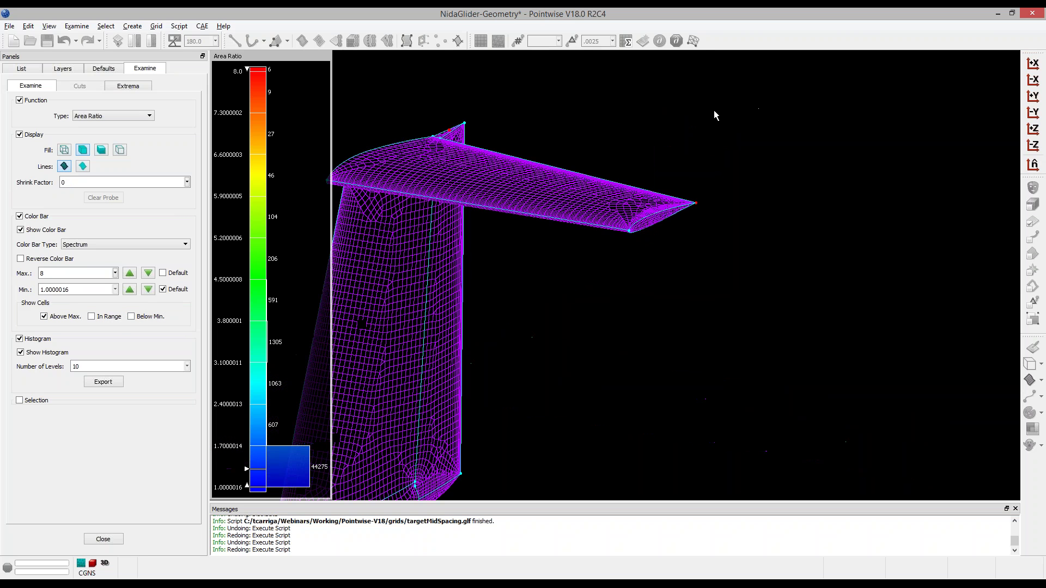
Locate the cells above the maximum area ratio around the tailplane tip, fin base and fin tip, and close the examine function.
{"action": "scroll", "coordinate": [714, 112], "scroll_direction": "up", "scroll_amount": 10}
{"action": "scroll", "coordinate": [592, 257], "scroll_direction": "up", "scroll_amount": 10}
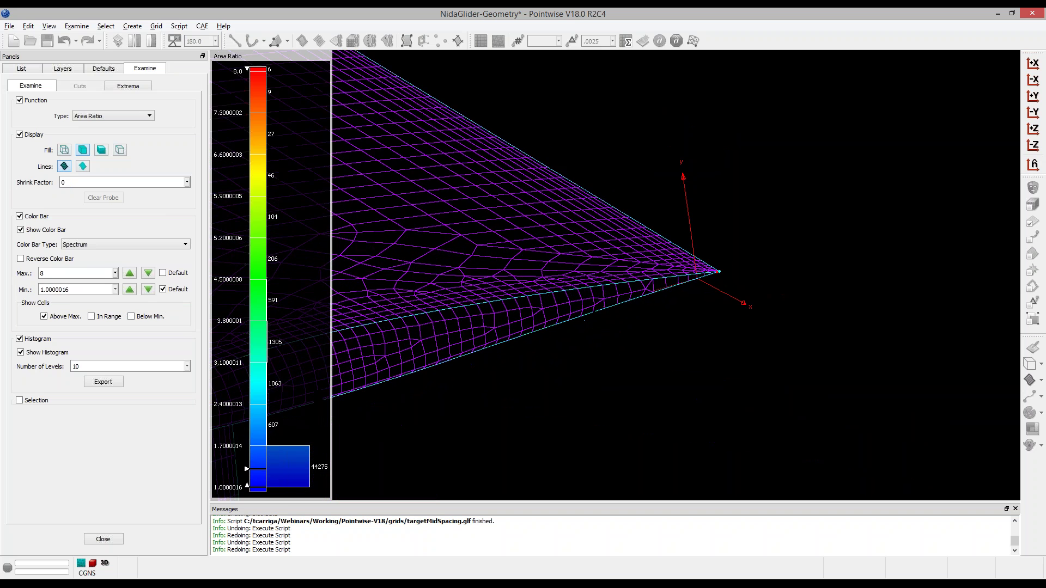
{"action": "right_click_drag", "start_coordinate": [643, 348], "coordinate": [646, 347], "text": "ctrl"}
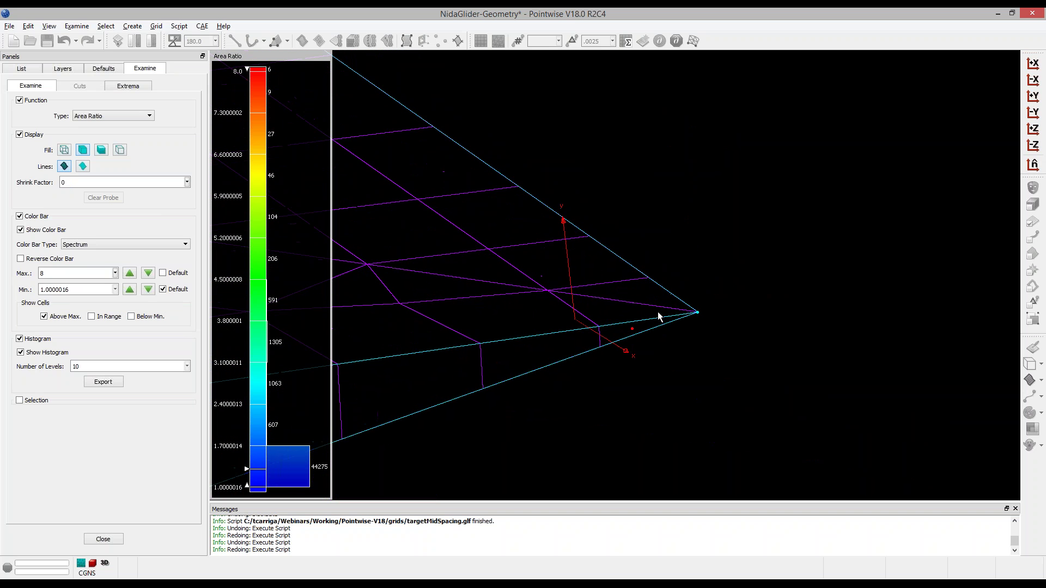
{"action": "scroll", "coordinate": [593, 217], "scroll_direction": "down", "scroll_amount": 10}
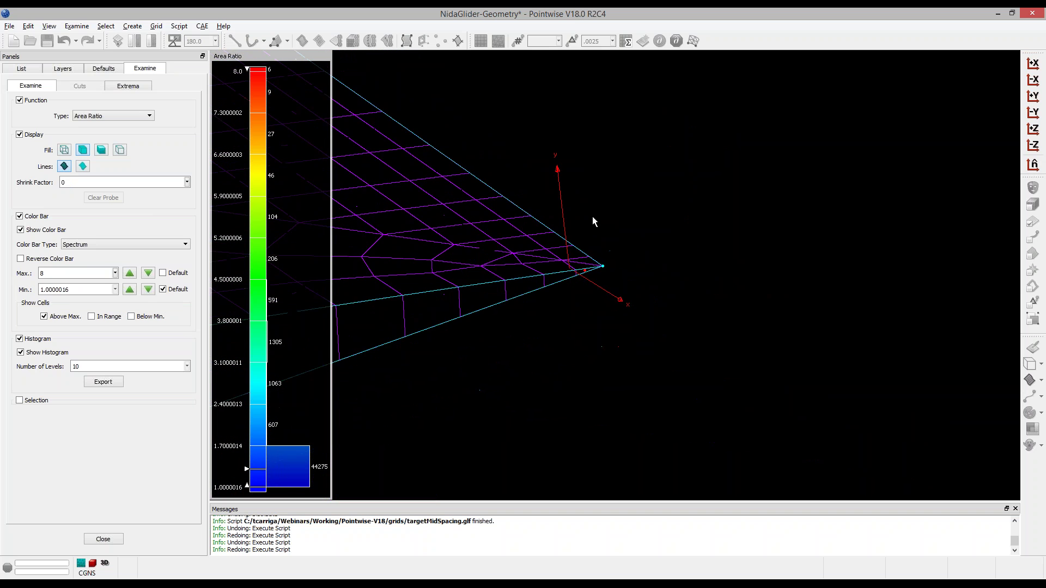
{"action": "right_click_drag", "start_coordinate": [439, 272], "coordinate": [431, 414], "text": "ctrl"}
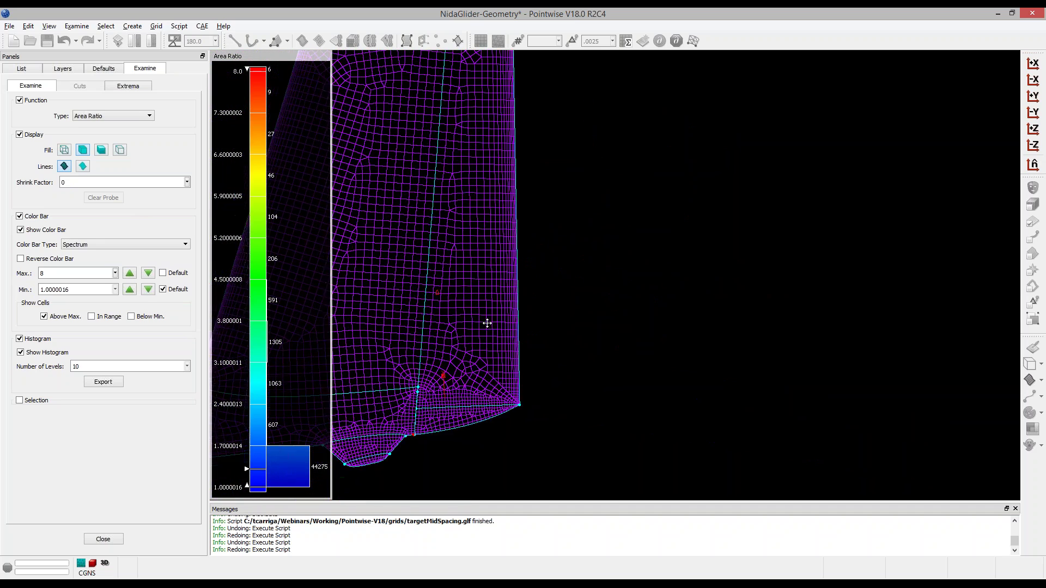
{"action": "scroll", "coordinate": [496, 303], "scroll_direction": "up", "scroll_amount": 10}
{"action": "scroll", "coordinate": [561, 370], "scroll_direction": "up", "scroll_amount": 2}
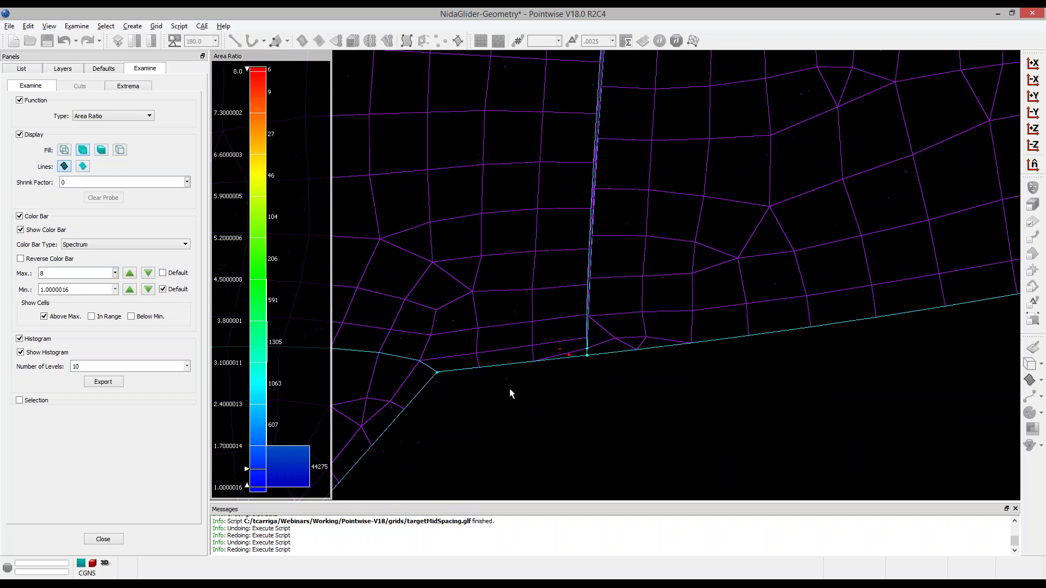
{"action": "scroll", "coordinate": [554, 428], "scroll_direction": "down", "scroll_amount": 8}
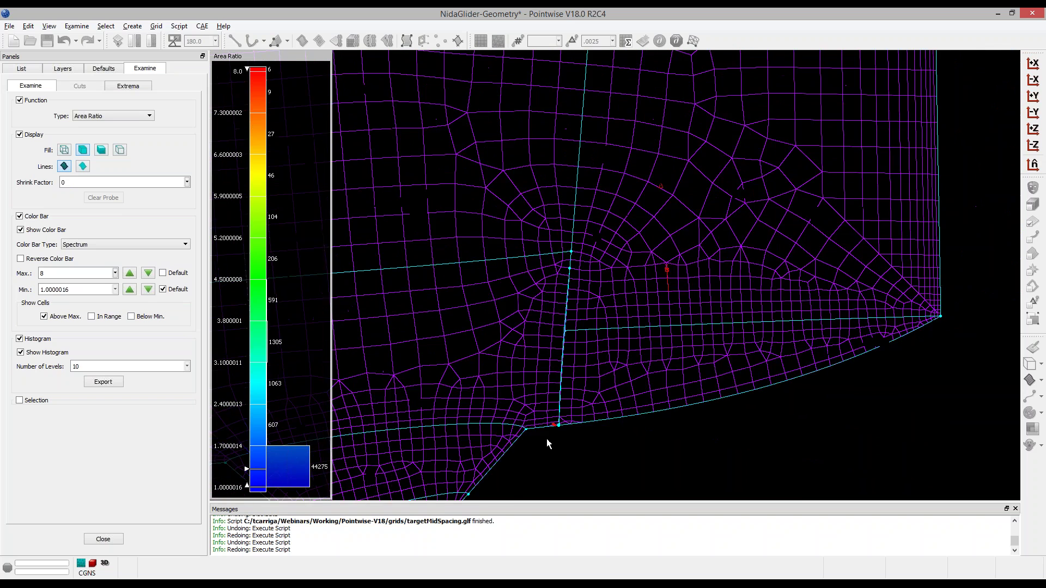
{"action": "right_click_drag", "start_coordinate": [542, 361], "coordinate": [543, 77]}
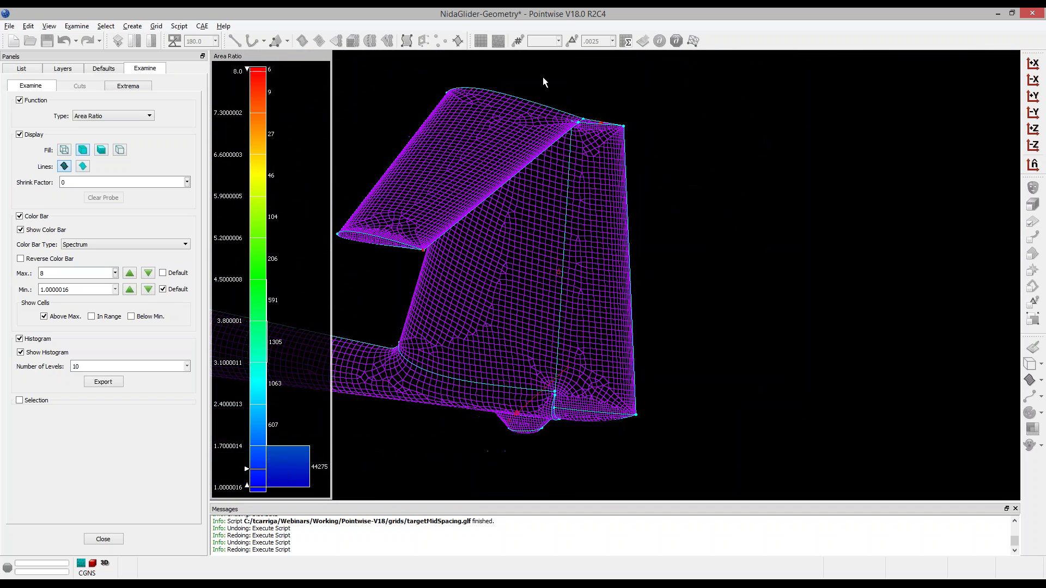
{"action": "scroll", "coordinate": [566, 105], "scroll_direction": "up", "scroll_amount": 5}
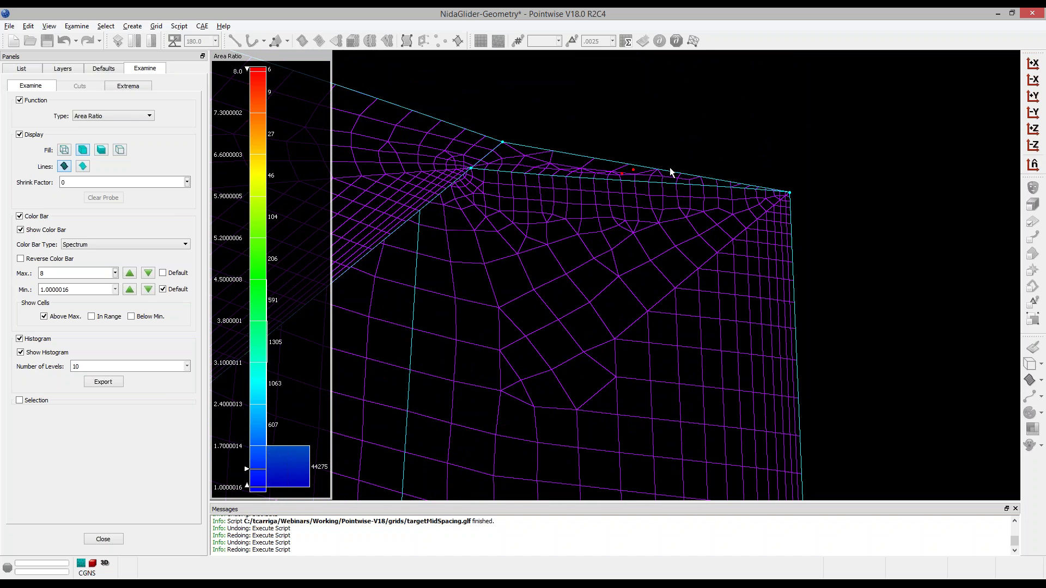
{"action": "scroll", "coordinate": [704, 162], "scroll_direction": "down", "scroll_amount": 2}
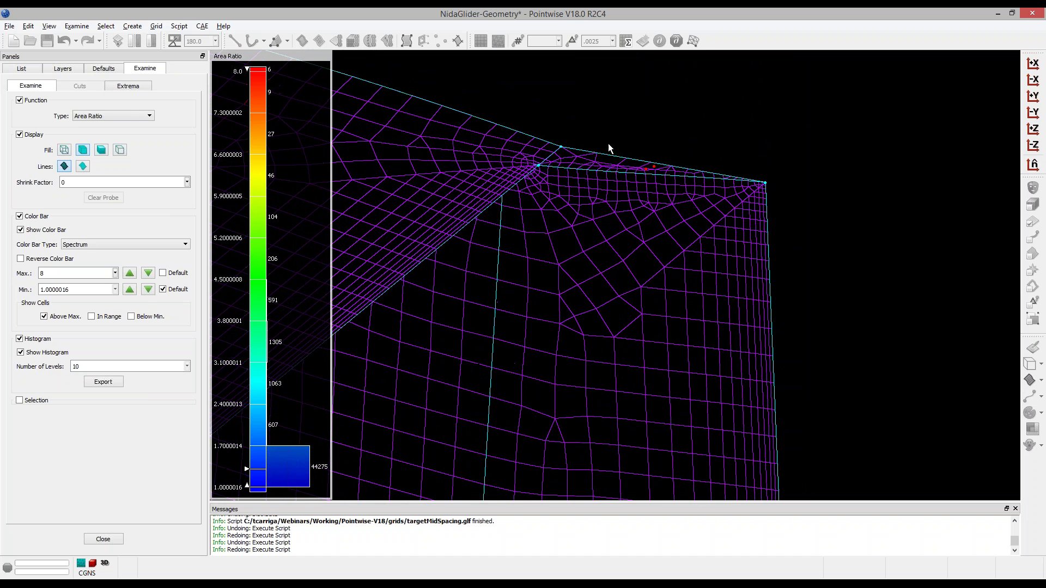
{"action": "left_click", "coordinate": [103, 539]}
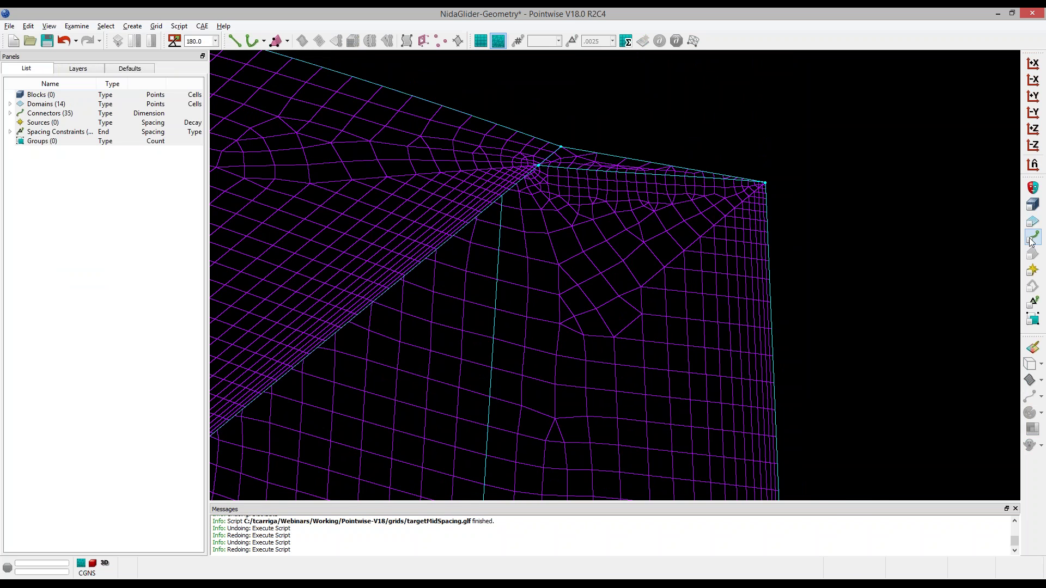
Set the dimension of the upper connector at the fin tip behind the tailplane to 27 points.
{"action": "scroll", "coordinate": [616, 133], "scroll_direction": "up", "scroll_amount": 2}
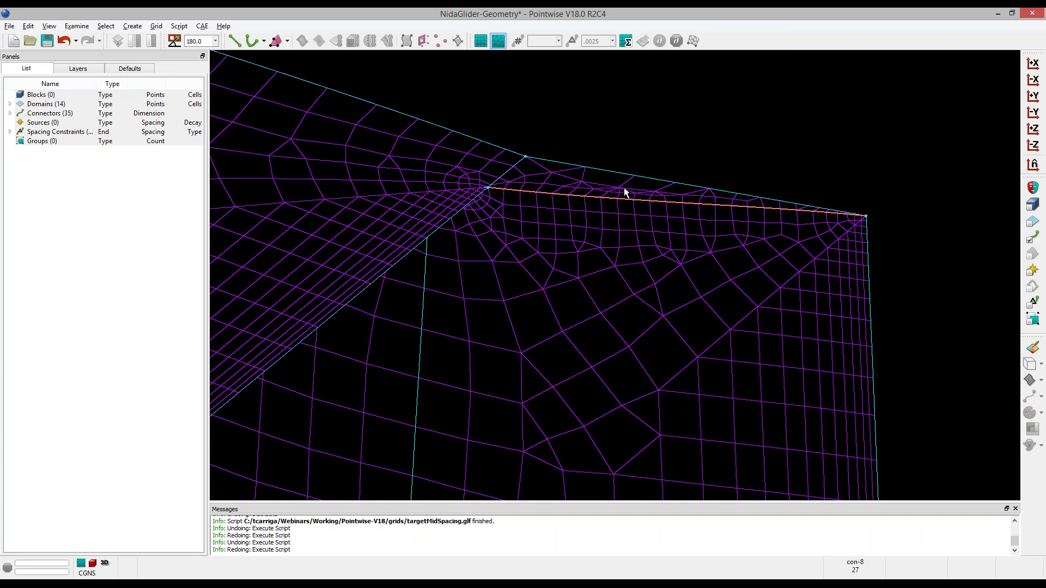
{"action": "left_click", "coordinate": [636, 173]}
{"action": "left_click", "coordinate": [543, 41]}
{"action": "type", "text": "27"}
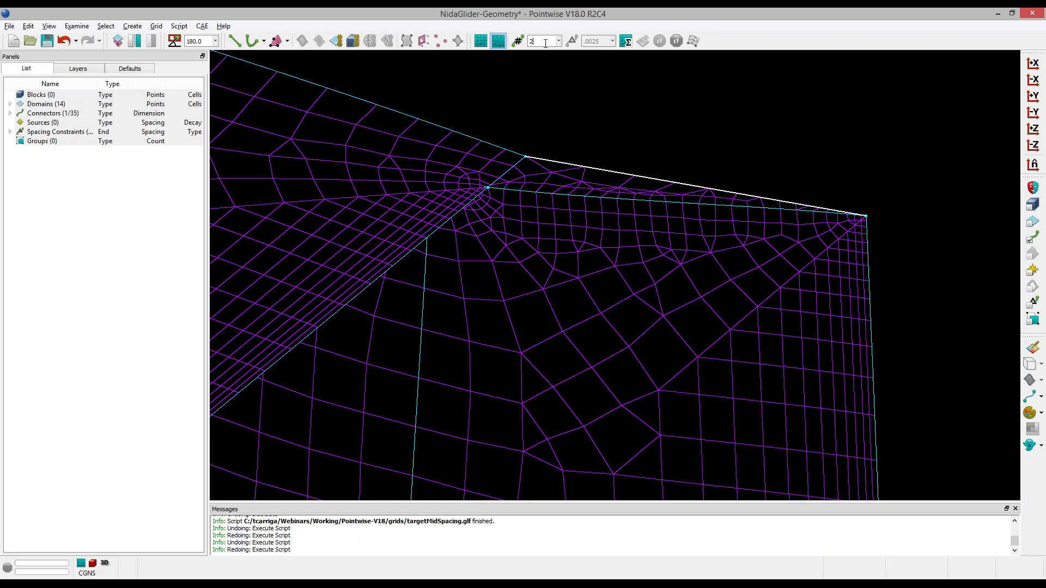
{"action": "key", "text": "Return"}
Distribute the upper fin-tip connector by copying the delta values from the neighbouring lower connector, and apply the distribution.
{"action": "left_click", "coordinate": [157, 27]}
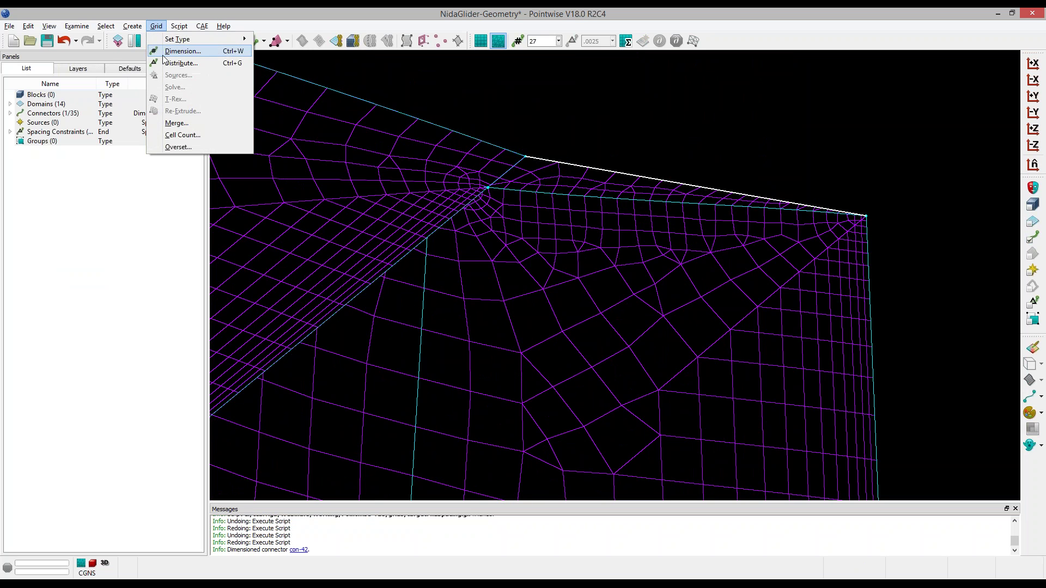
{"action": "left_click", "coordinate": [175, 64]}
{"action": "left_click", "coordinate": [61, 86]}
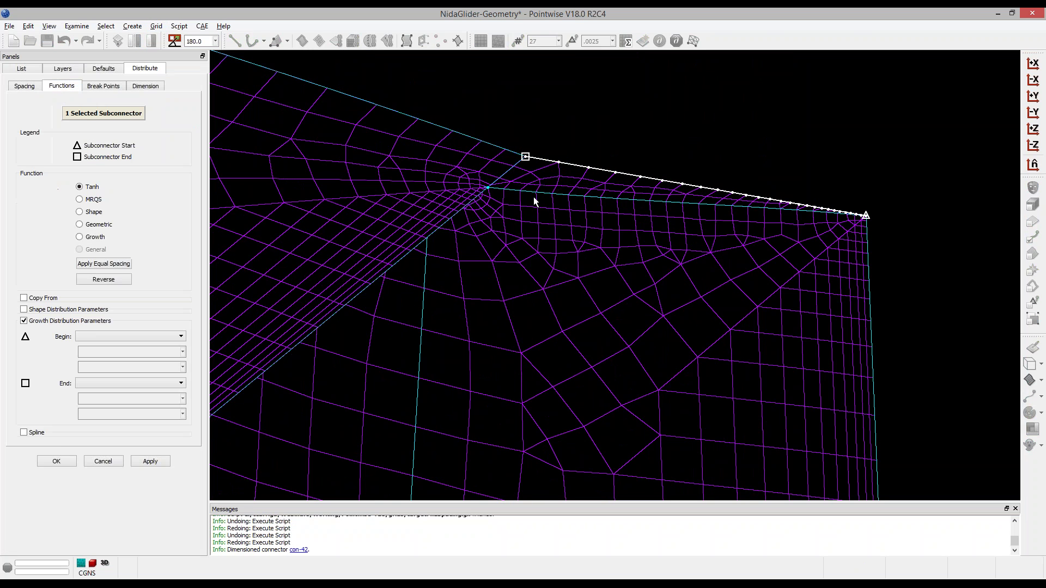
{"action": "left_click", "coordinate": [54, 298]}
{"action": "left_click", "coordinate": [532, 197]}
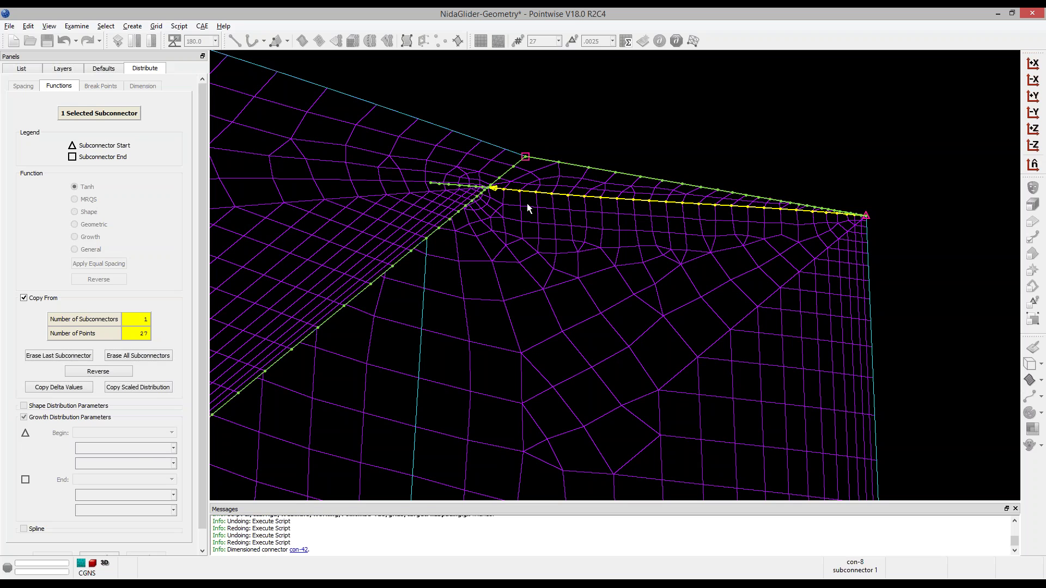
{"action": "left_click", "coordinate": [48, 385]}
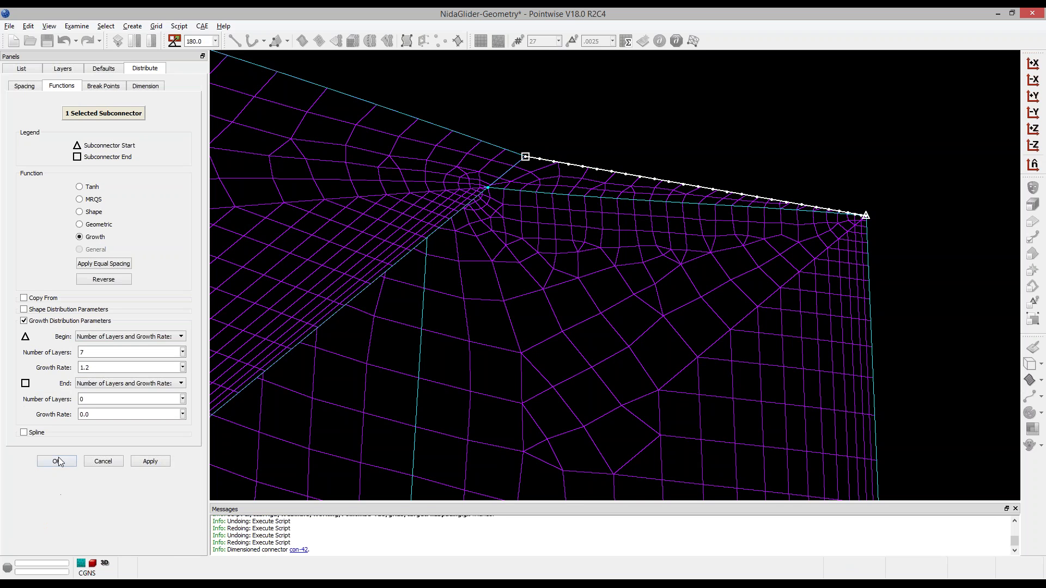
{"action": "left_click", "coordinate": [58, 461]}
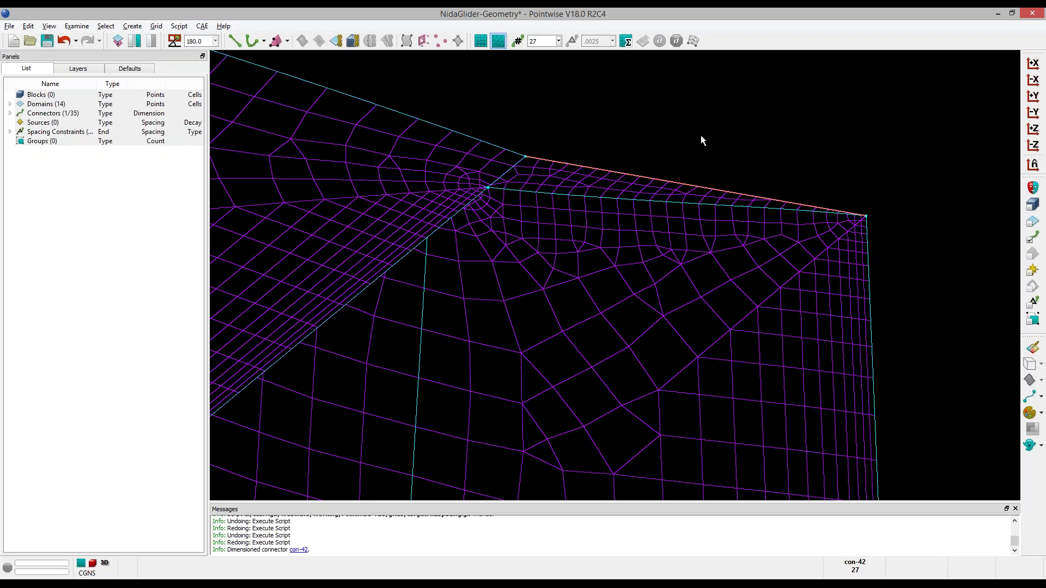
Select all domains and evaluate their cells with the Area Ratio examine function again.
{"action": "left_click", "coordinate": [1031, 238]}
{"action": "left_click", "coordinate": [1033, 222]}
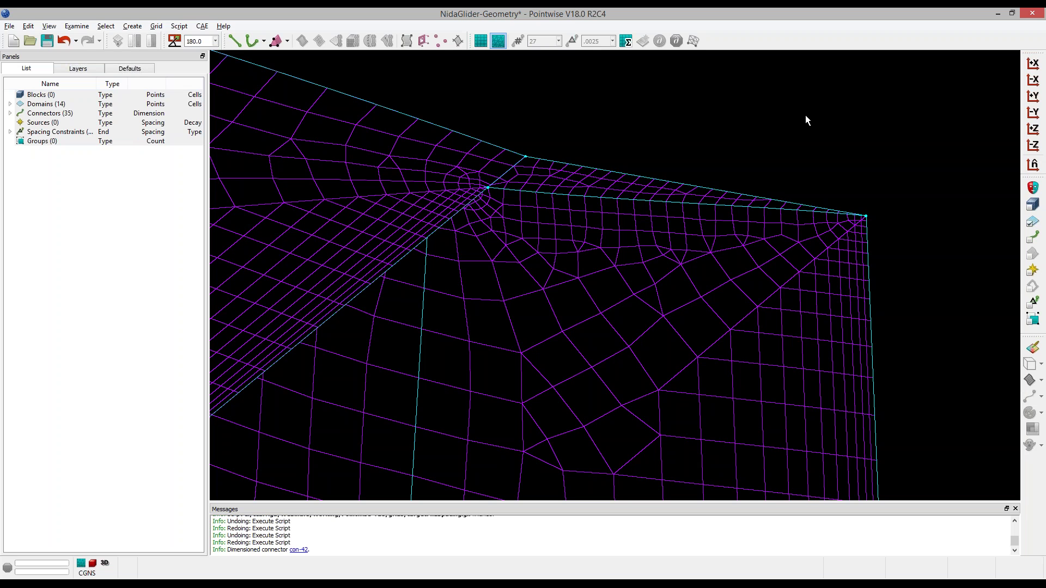
{"action": "left_click", "coordinate": [1027, 223]}
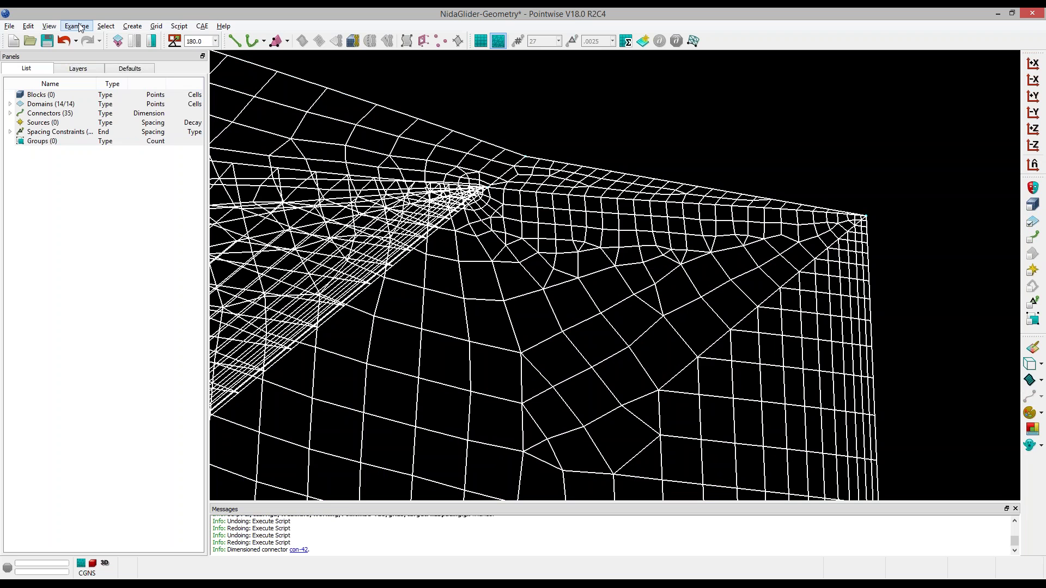
{"action": "left_click", "coordinate": [79, 27]}
{"action": "left_click", "coordinate": [116, 183]}
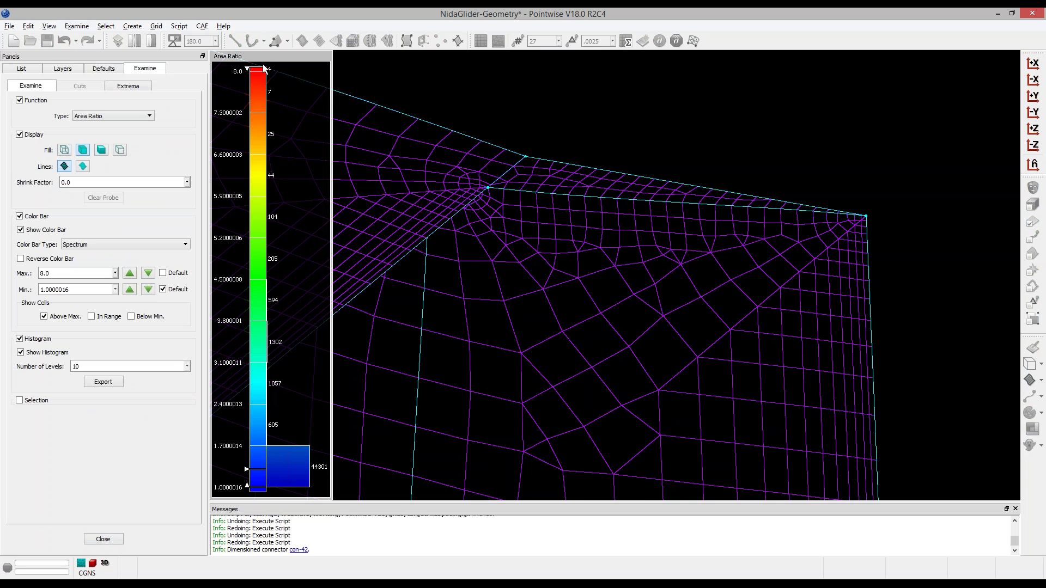
Examine the area ratio results on the tail, fuselage and wing root's leading-edge junction.
{"action": "scroll", "coordinate": [967, 164], "scroll_direction": "down", "scroll_amount": 5}
{"action": "scroll", "coordinate": [926, 142], "scroll_direction": "down", "scroll_amount": 3}
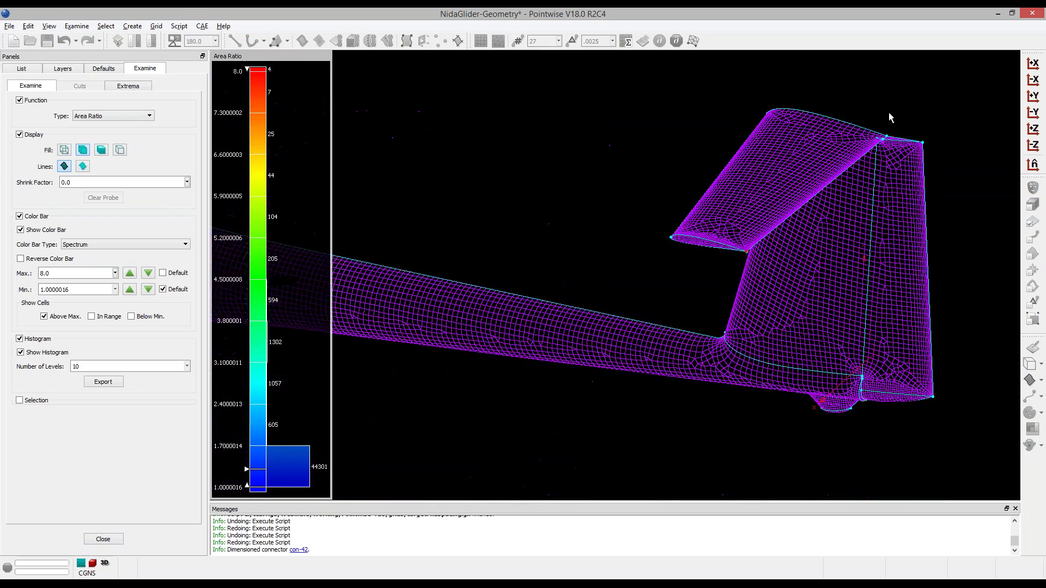
{"action": "right_click_drag", "start_coordinate": [889, 117], "coordinate": [575, 263]}
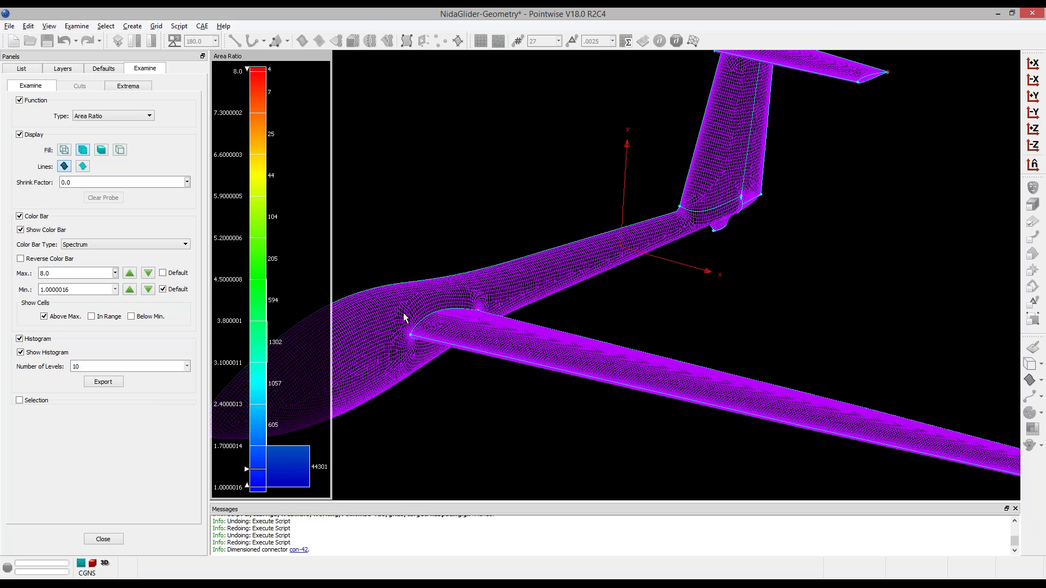
{"action": "scroll", "coordinate": [406, 322], "scroll_direction": "up", "scroll_amount": 5}
{"action": "right_click_drag", "start_coordinate": [517, 330], "coordinate": [544, 292], "text": "ctrl"}
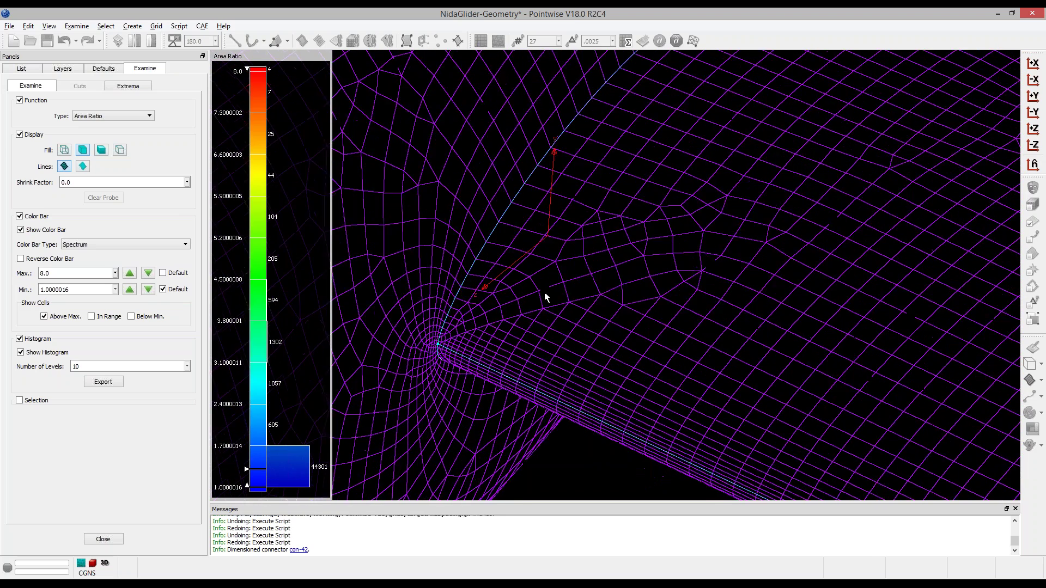
{"action": "scroll", "coordinate": [544, 292], "scroll_direction": "up", "scroll_amount": 2}
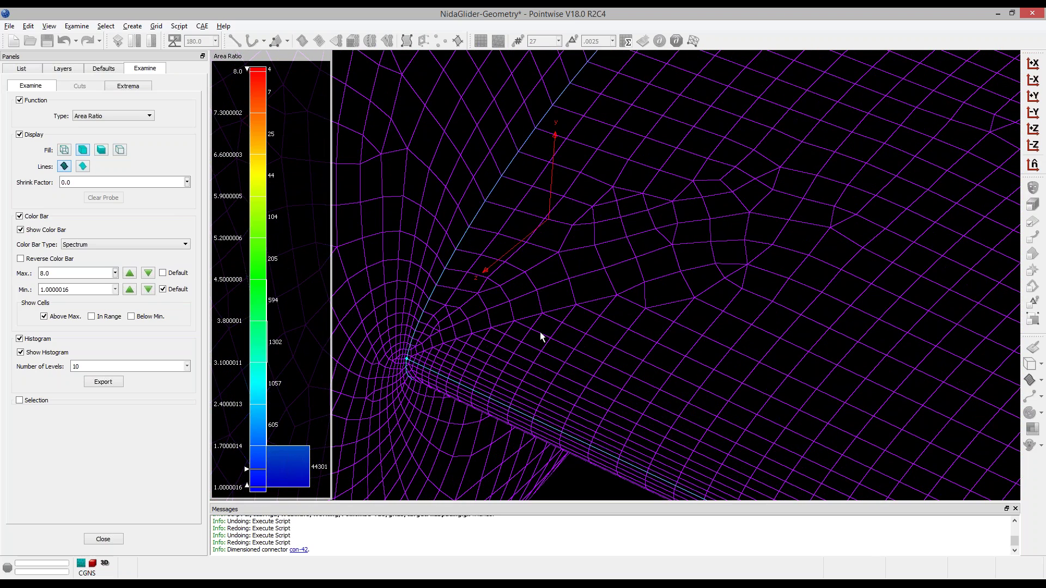
{"action": "scroll", "coordinate": [552, 259], "scroll_direction": "up", "scroll_amount": 2}
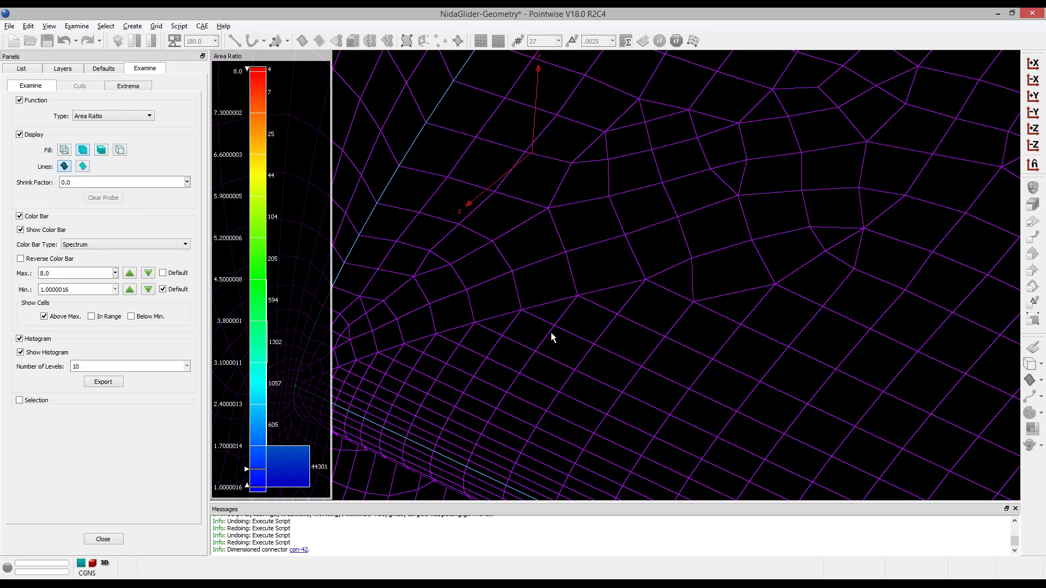
{"action": "scroll", "coordinate": [541, 287], "scroll_direction": "down", "scroll_amount": 3}
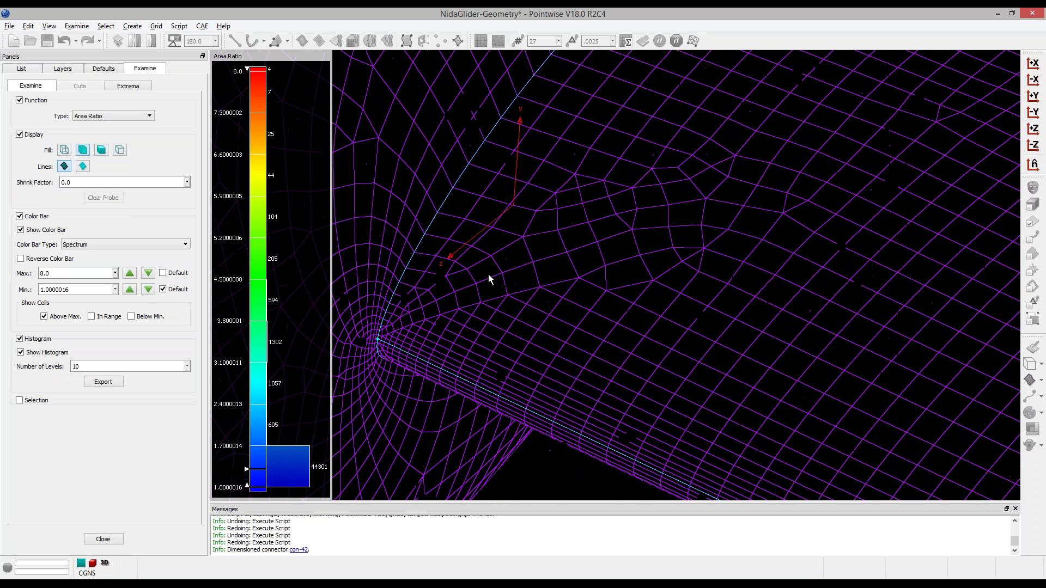
{"action": "scroll", "coordinate": [482, 288], "scroll_direction": "down", "scroll_amount": 5}
{"action": "scroll", "coordinate": [466, 324], "scroll_direction": "down", "scroll_amount": 2}
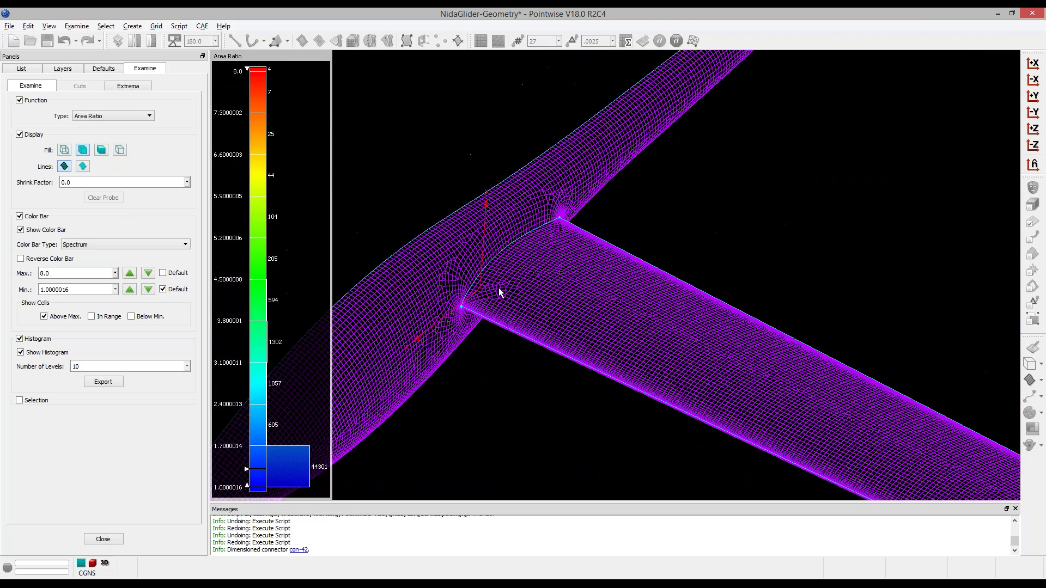
{"action": "right_click_drag", "start_coordinate": [498, 287], "coordinate": [498, 264]}
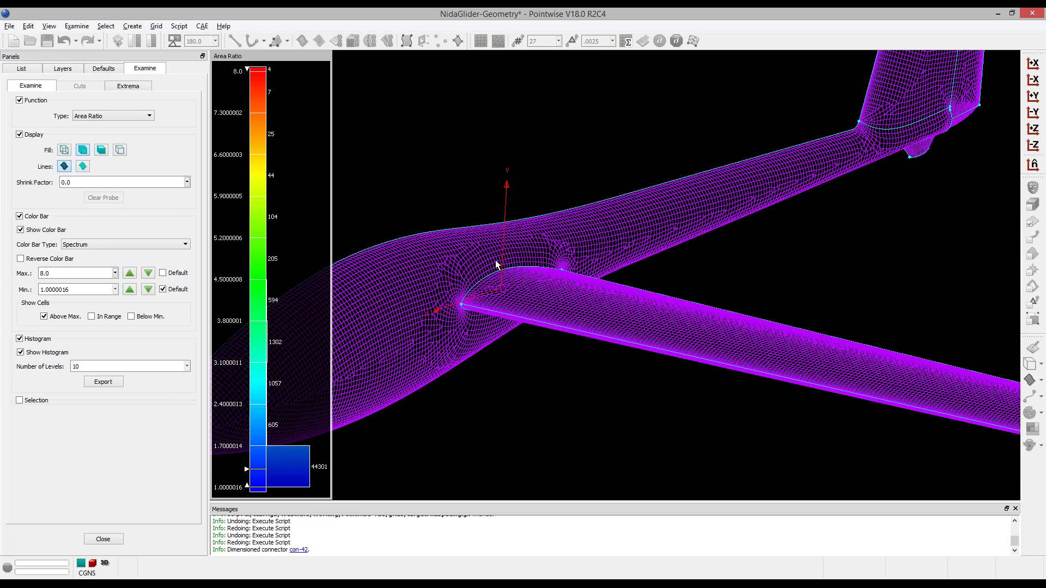
{"action": "scroll", "coordinate": [426, 416], "scroll_direction": "down", "scroll_amount": 2}
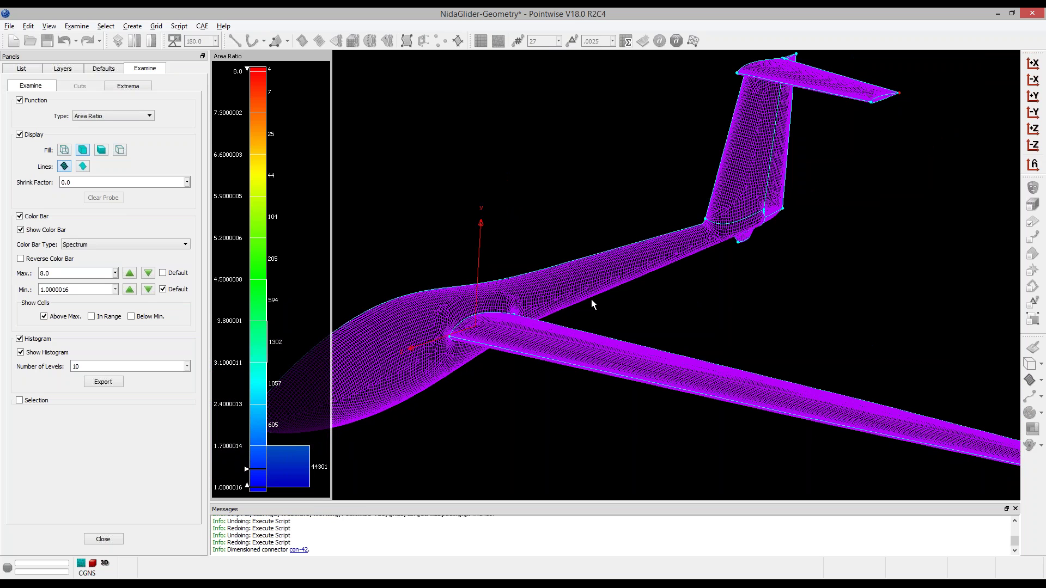
{"action": "scroll", "coordinate": [454, 322], "scroll_direction": "down", "scroll_amount": 2}
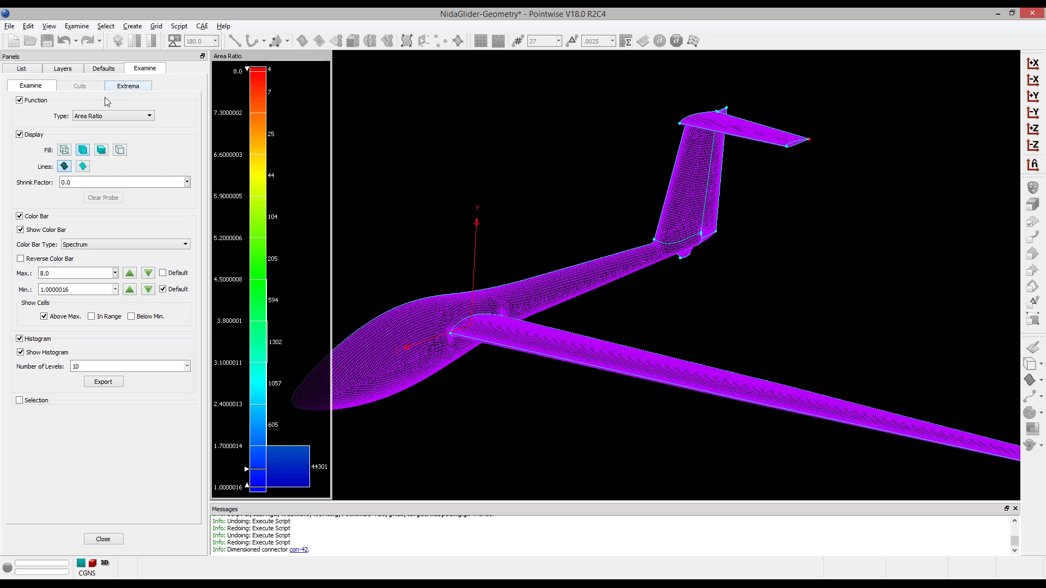
Evaluate the domains' cells by Max. Included Angle across the whole glider and close the examine function.
{"action": "left_click", "coordinate": [108, 116]}
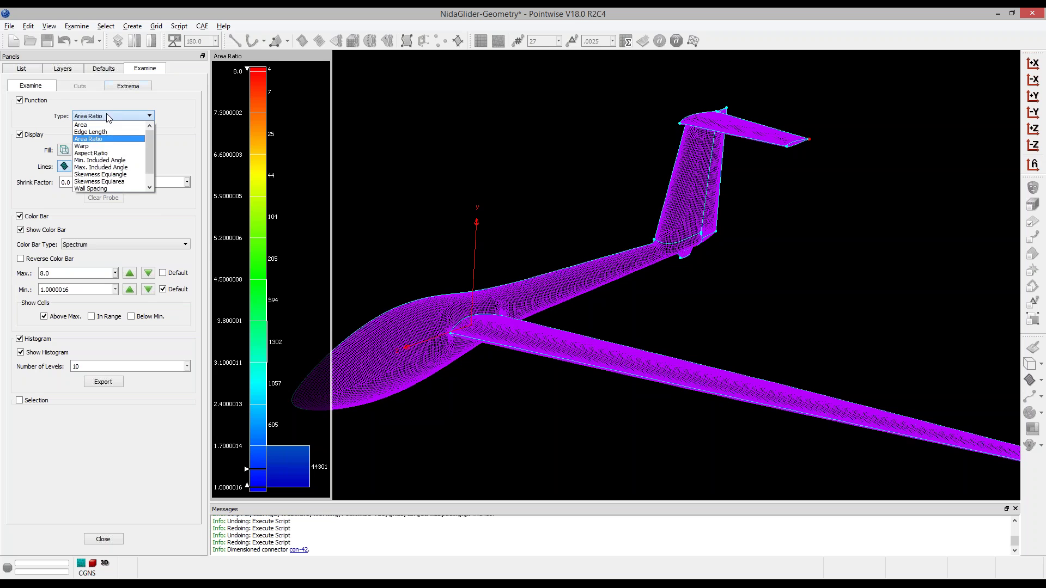
{"action": "left_click", "coordinate": [104, 168]}
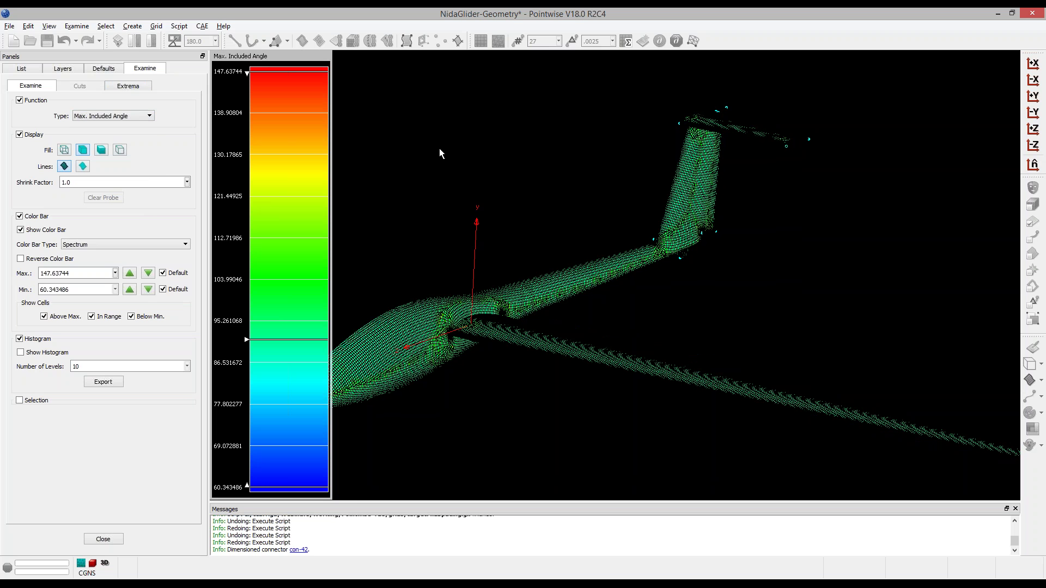
{"action": "scroll", "coordinate": [445, 168], "scroll_direction": "down", "scroll_amount": 2}
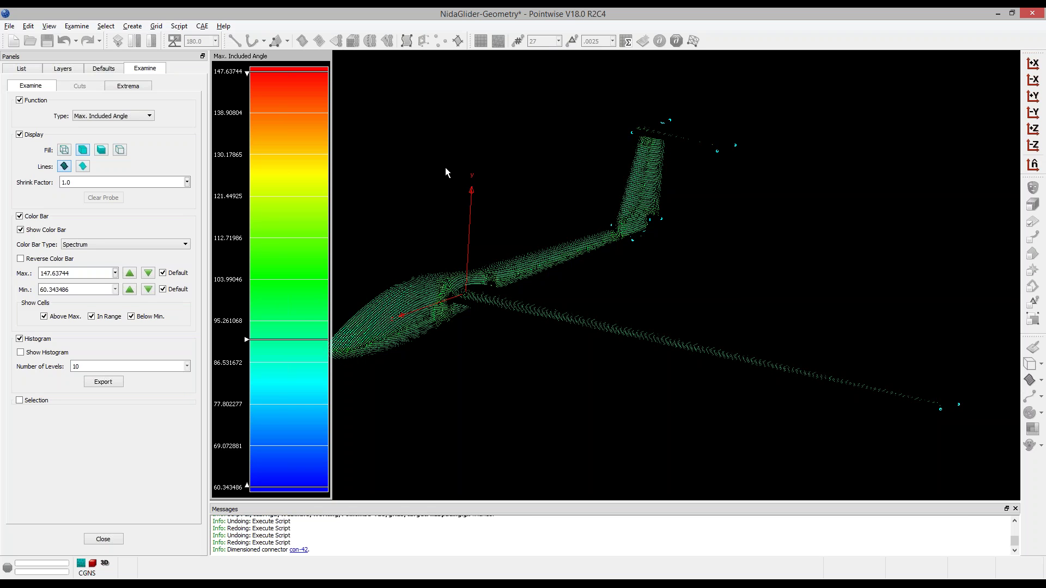
{"action": "left_click", "coordinate": [103, 539]}
{"action": "scroll", "coordinate": [756, 196], "scroll_direction": "up", "scroll_amount": 1}
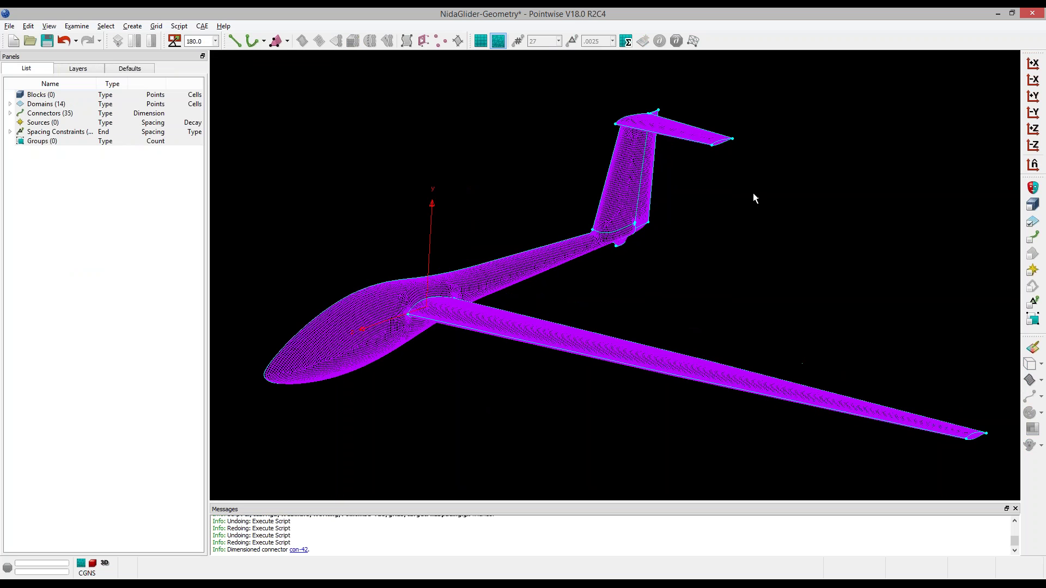
{"action": "right_click", "coordinate": [516, 275], "text": "ctrl"}
{"action": "right_click_drag", "start_coordinate": [516, 275], "coordinate": [418, 269], "text": "ctrl"}
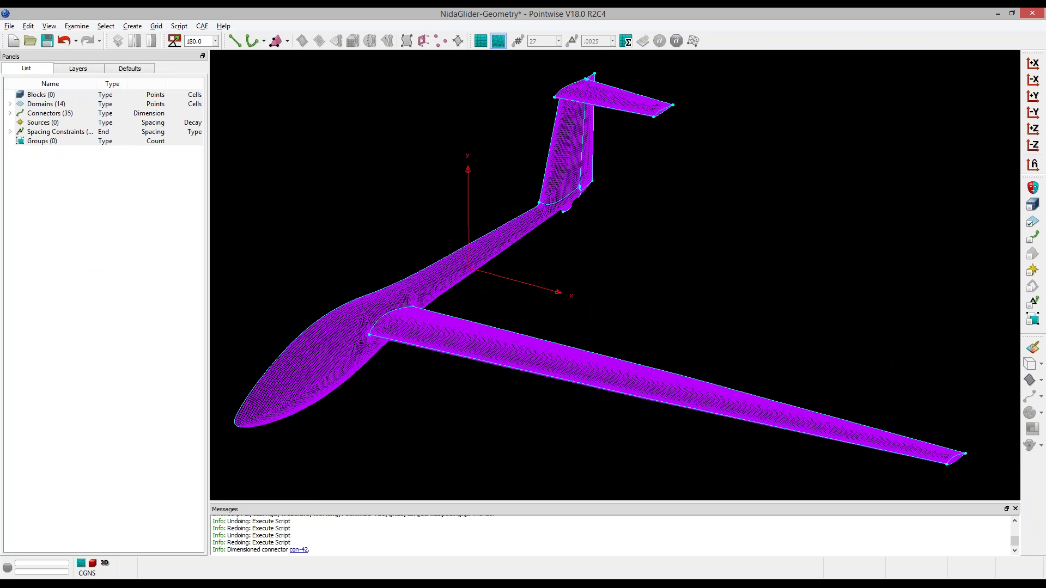
Copy all glider domains and paste them mirrored about the constant X = 0.0 plane.
{"action": "key", "text": "ctrl+a"}
{"action": "key", "text": "ctrl+c"}
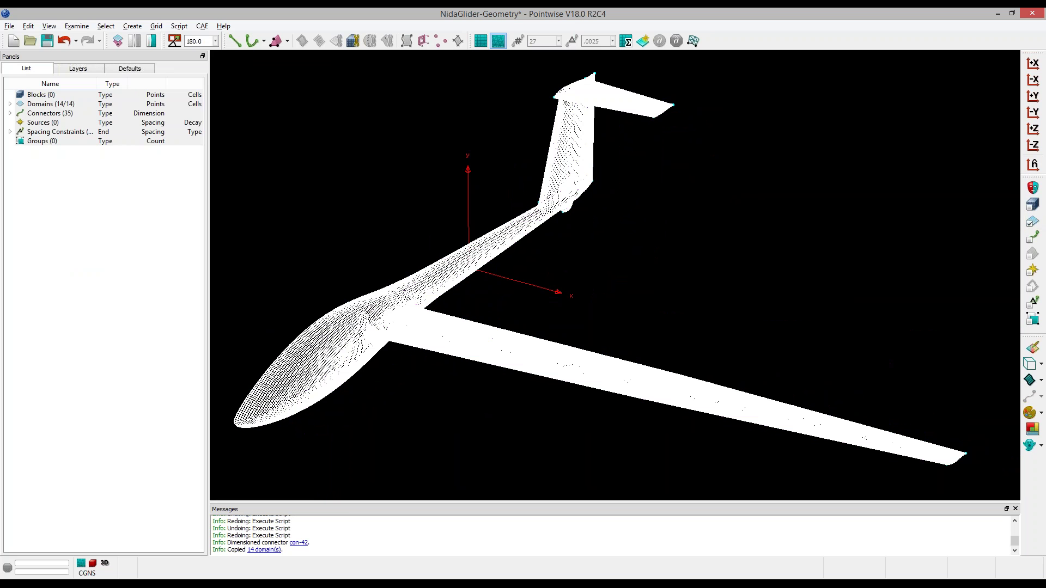
{"action": "key", "text": "ctrl+v"}
{"action": "left_click", "coordinate": [96, 153]}
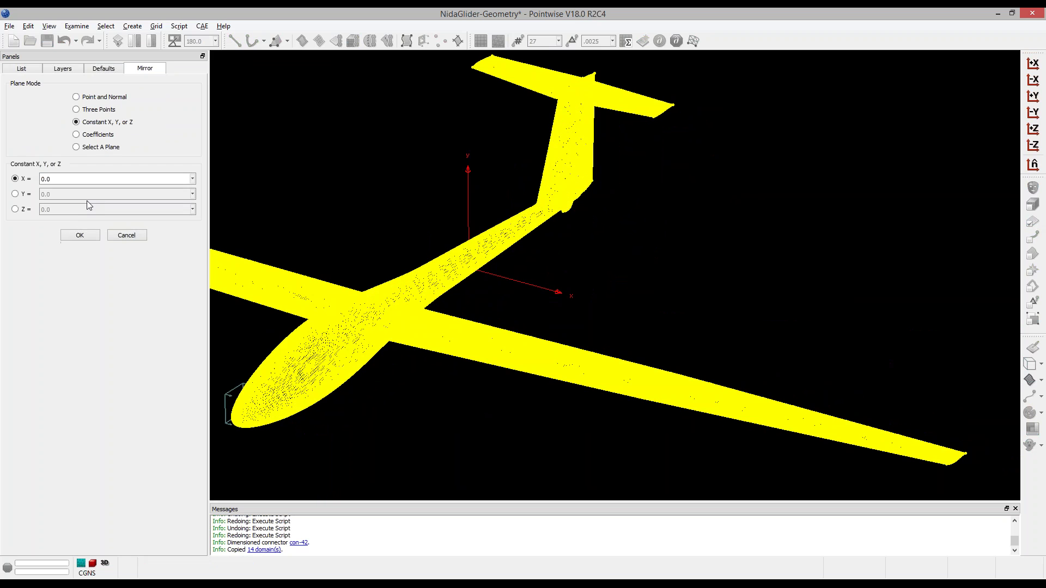
{"action": "left_click", "coordinate": [72, 233]}
{"action": "left_click", "coordinate": [93, 239]}
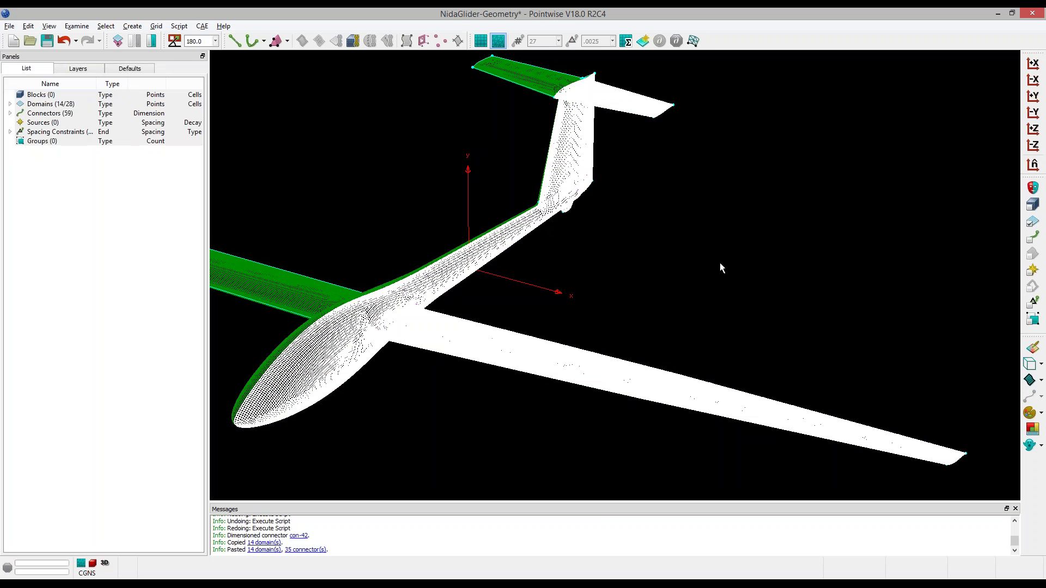
{"action": "left_click", "coordinate": [721, 262]}
{"action": "scroll", "coordinate": [736, 330], "scroll_direction": "down", "scroll_amount": 5}
{"action": "right_click_drag", "start_coordinate": [539, 320], "coordinate": [524, 339], "text": "ctrl"}
{"action": "scroll", "coordinate": [537, 331], "scroll_direction": "down", "scroll_amount": 2}
{"action": "left_click", "coordinate": [1033, 221]}
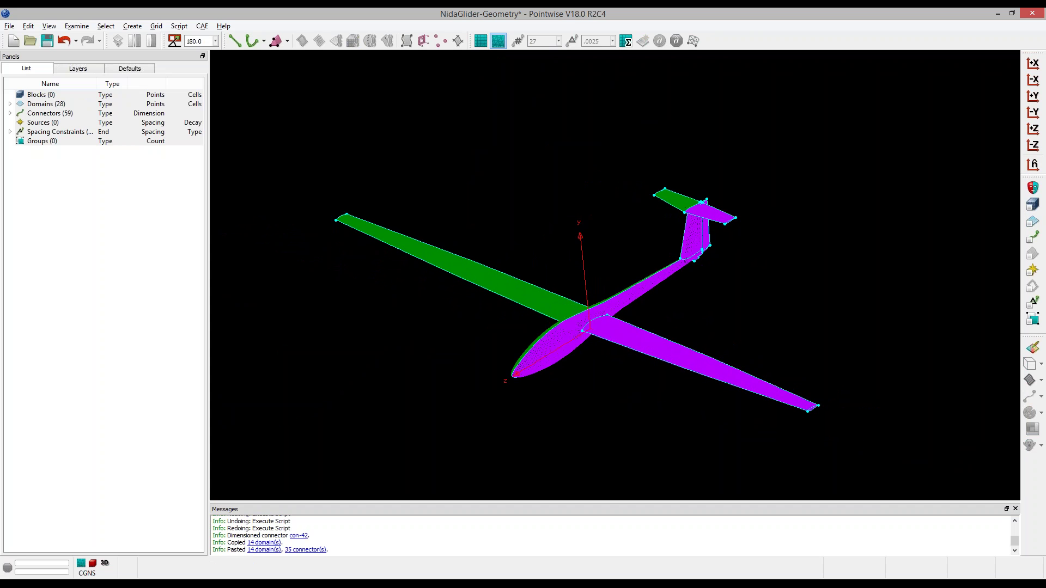
{"action": "scroll", "coordinate": [720, 267], "scroll_direction": "up", "scroll_amount": 2}
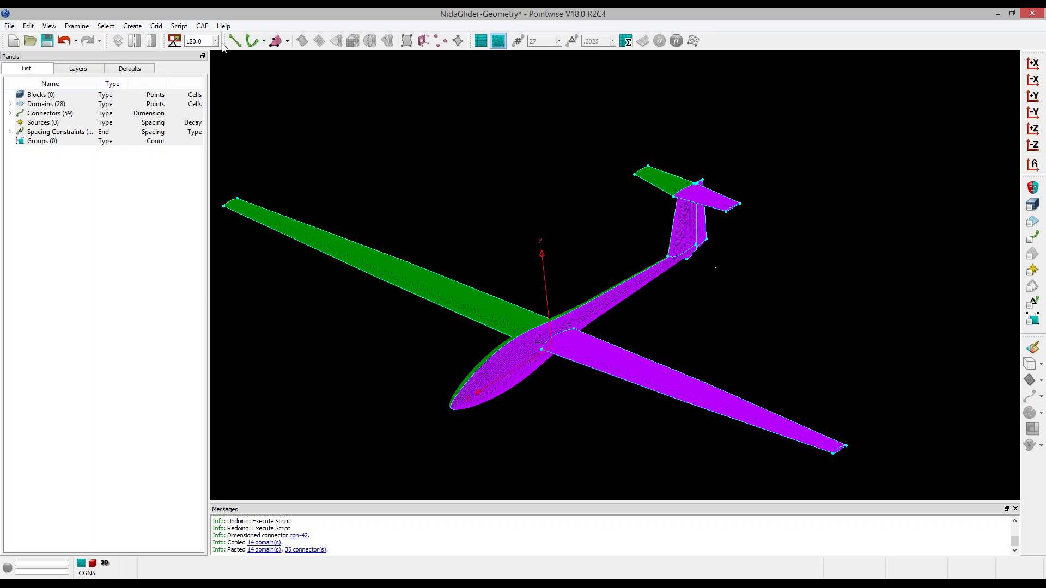
Start drawing a database sphere with the geometry shown, placing its centre on the fuselage's aft end point below the rudder.
{"action": "left_click", "coordinate": [133, 26]}
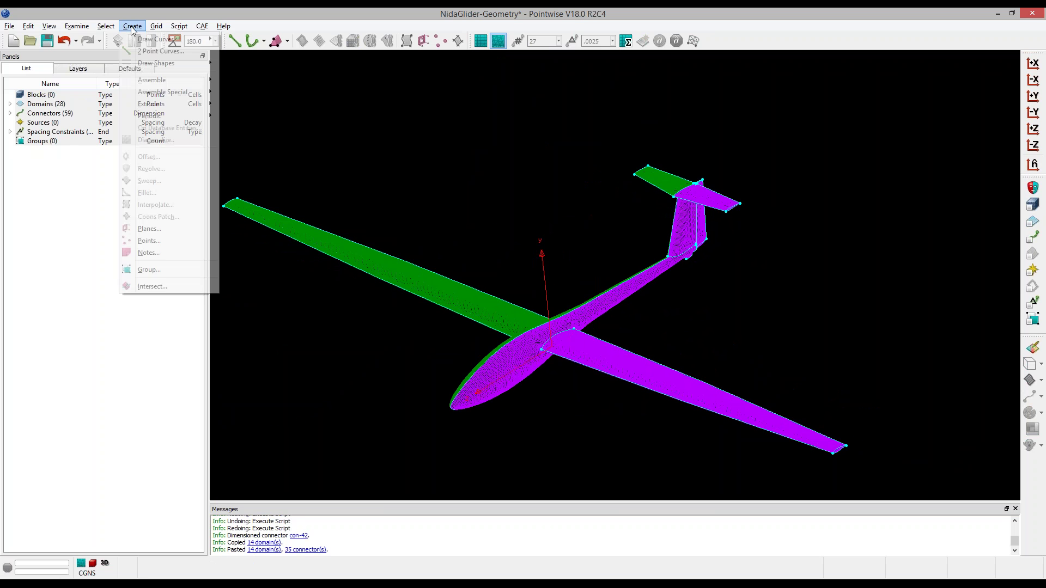
{"action": "mouse_move", "coordinate": [156, 63]}
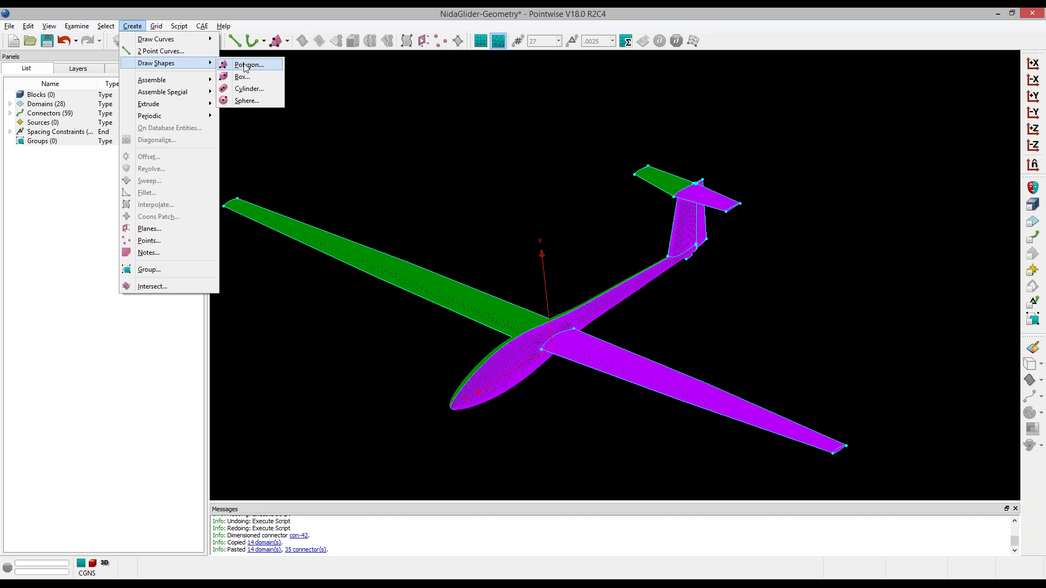
{"action": "left_click", "coordinate": [256, 104]}
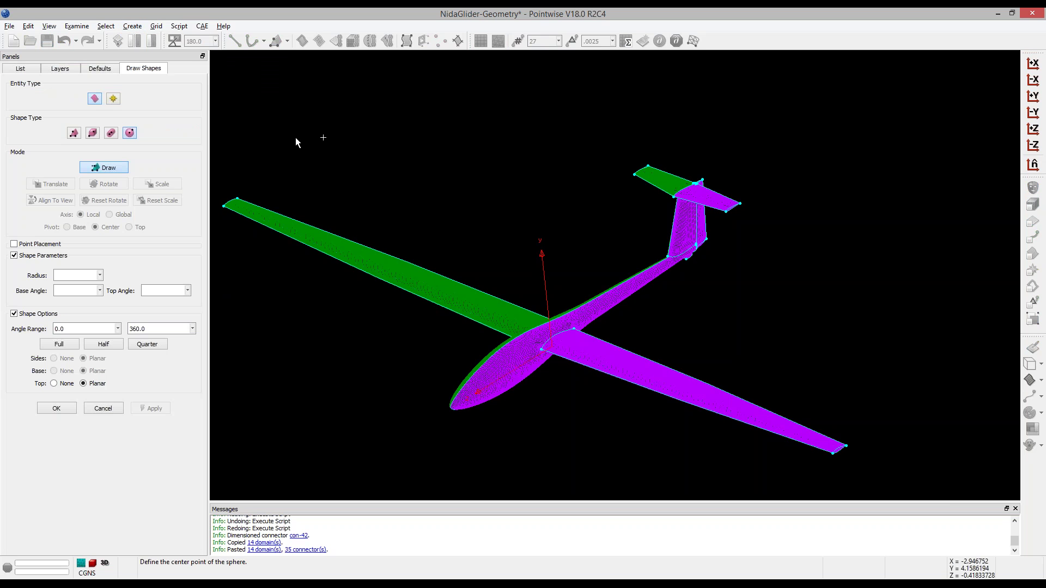
{"action": "left_click", "coordinate": [49, 26]}
{"action": "left_click", "coordinate": [124, 210]}
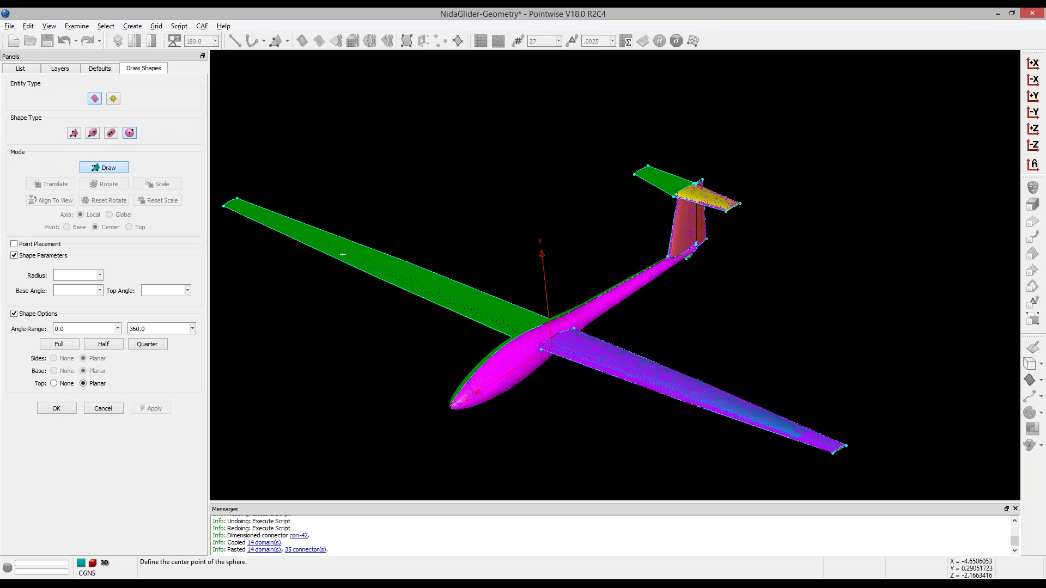
{"action": "scroll", "coordinate": [776, 251], "scroll_direction": "up", "scroll_amount": 5}
{"action": "scroll", "coordinate": [623, 233], "scroll_direction": "up", "scroll_amount": 6}
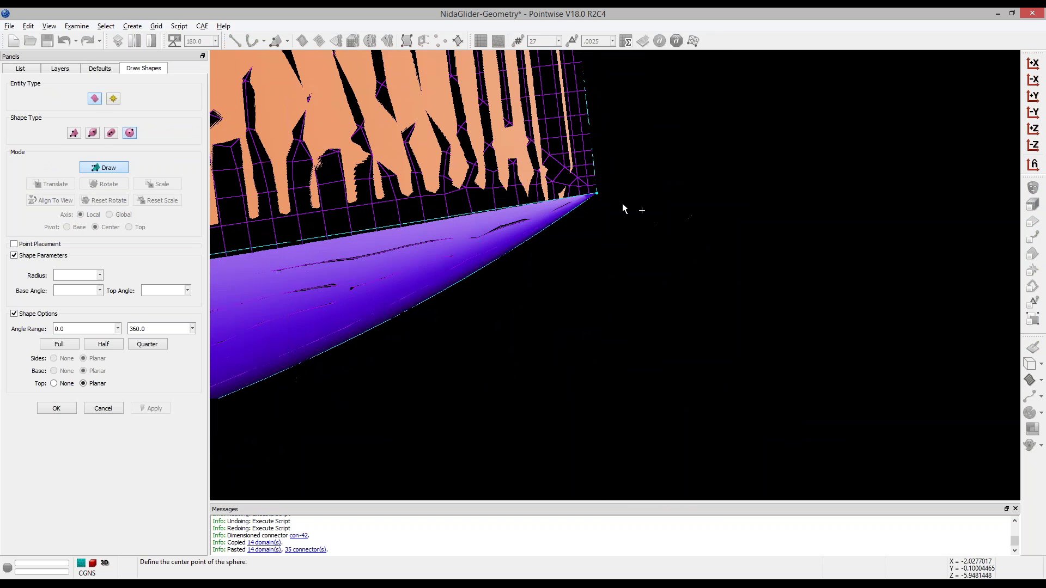
{"action": "left_click", "coordinate": [597, 193]}
In the side view, size the sphere around the glider to a radius of about 24.85.
{"action": "scroll", "coordinate": [641, 260], "scroll_direction": "down", "scroll_amount": 10}
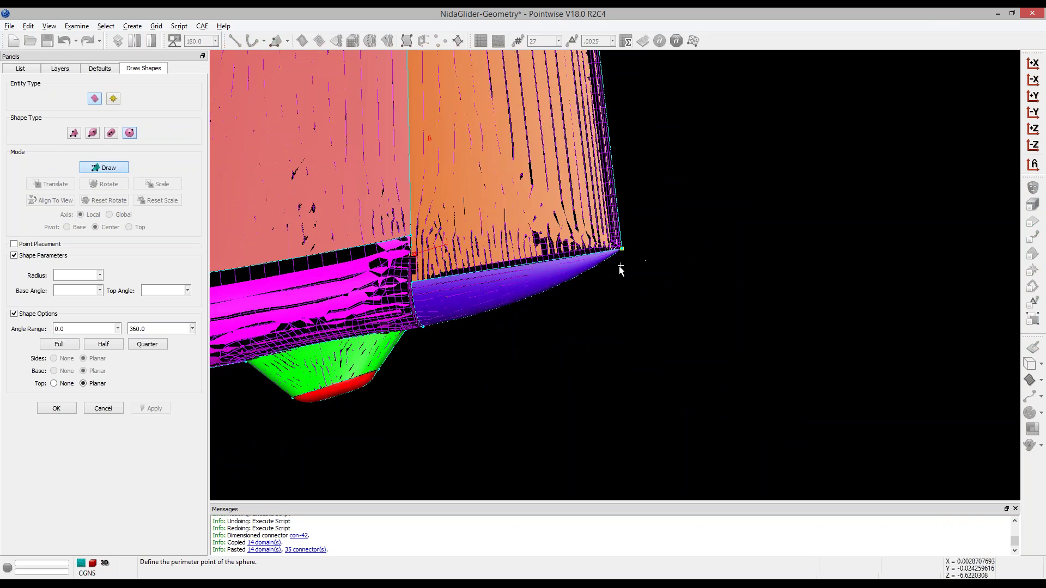
{"action": "right_click_drag", "start_coordinate": [576, 240], "coordinate": [785, 276], "text": "ctrl"}
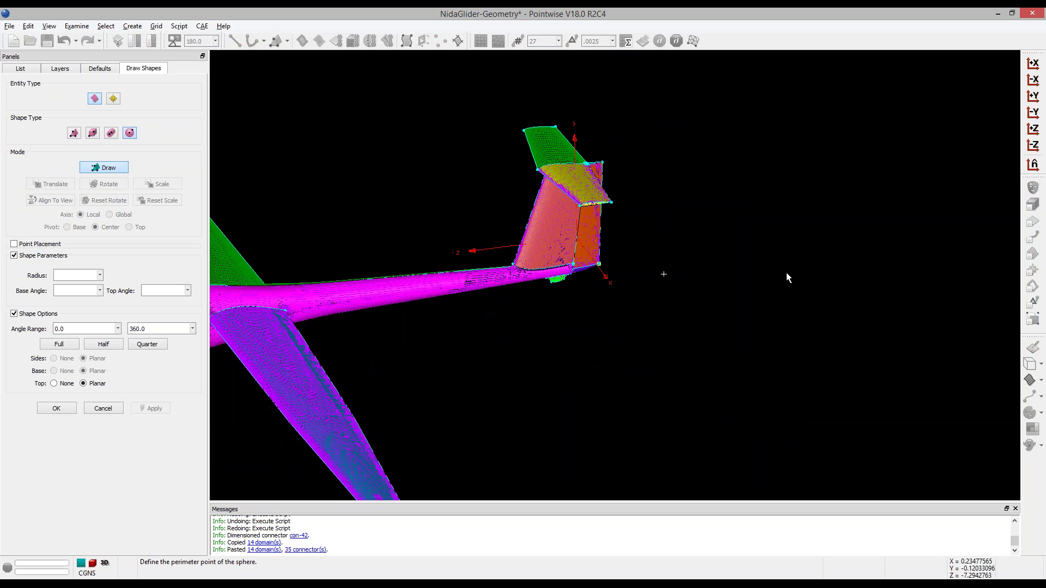
{"action": "left_click", "coordinate": [1033, 80]}
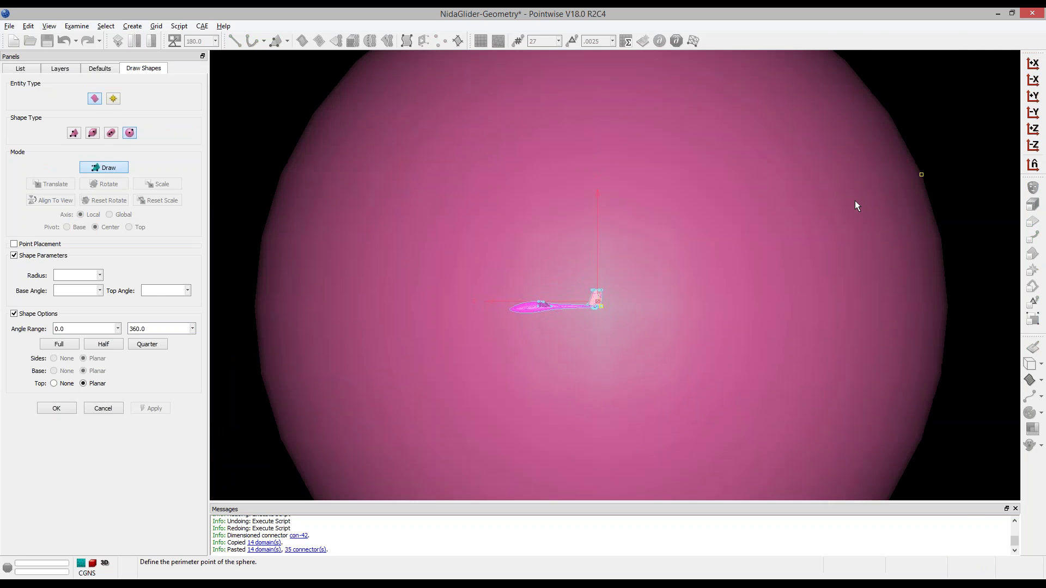
{"action": "left_click", "coordinate": [855, 200]}
{"action": "left_click_drag", "start_coordinate": [824, 284], "coordinate": [862, 283]}
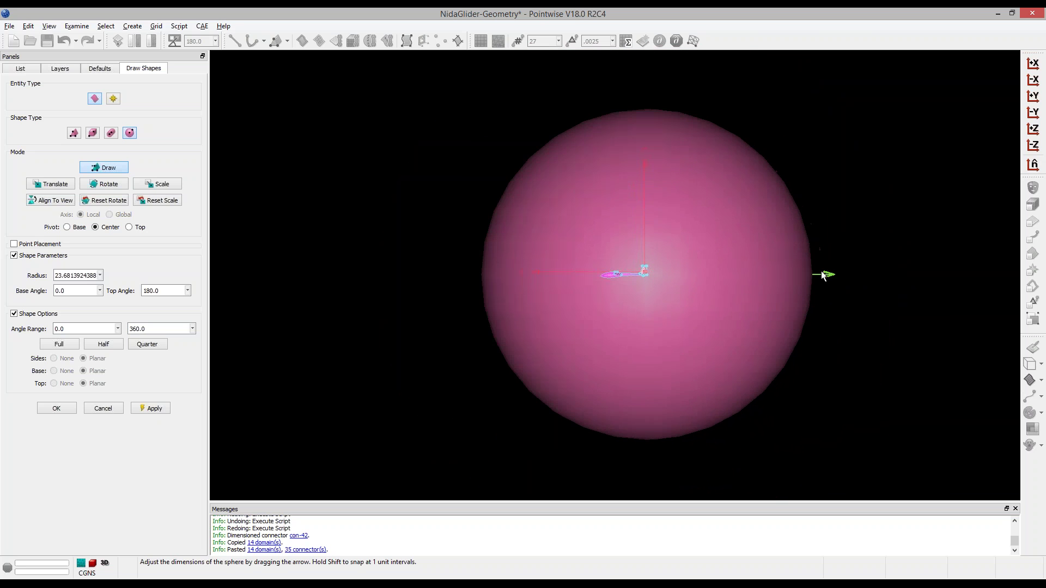
{"action": "mouse_move", "coordinate": [822, 277]}
{"action": "left_mouse_down"}
{"action": "mouse_move", "coordinate": [883, 273]}
{"action": "mouse_move", "coordinate": [834, 273]}
{"action": "left_mouse_up"}
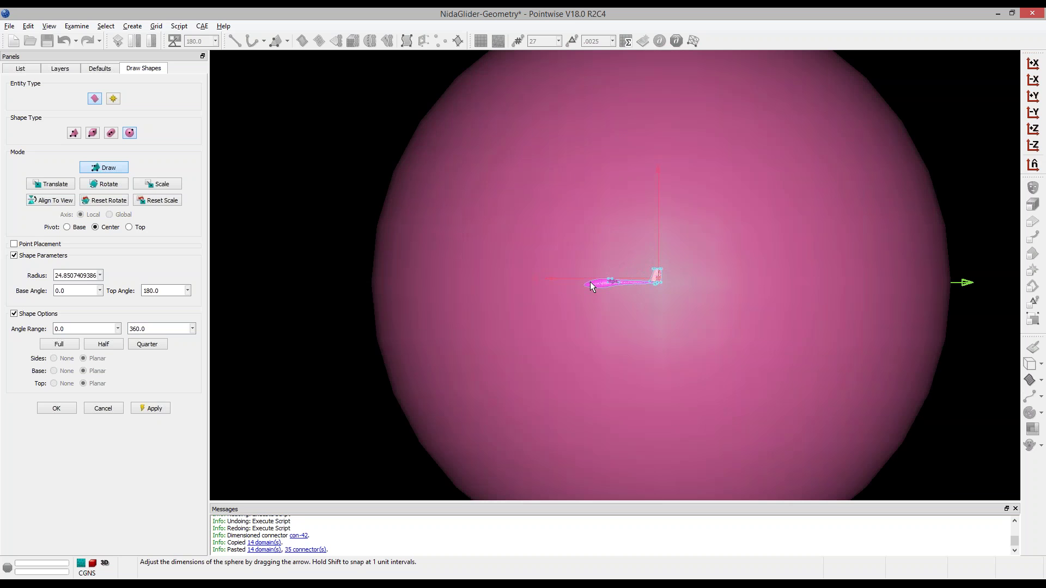
Translate the sphere forward along the fuselage axis so its centre lies at about Z = -3.42.
{"action": "left_click", "coordinate": [590, 282]}
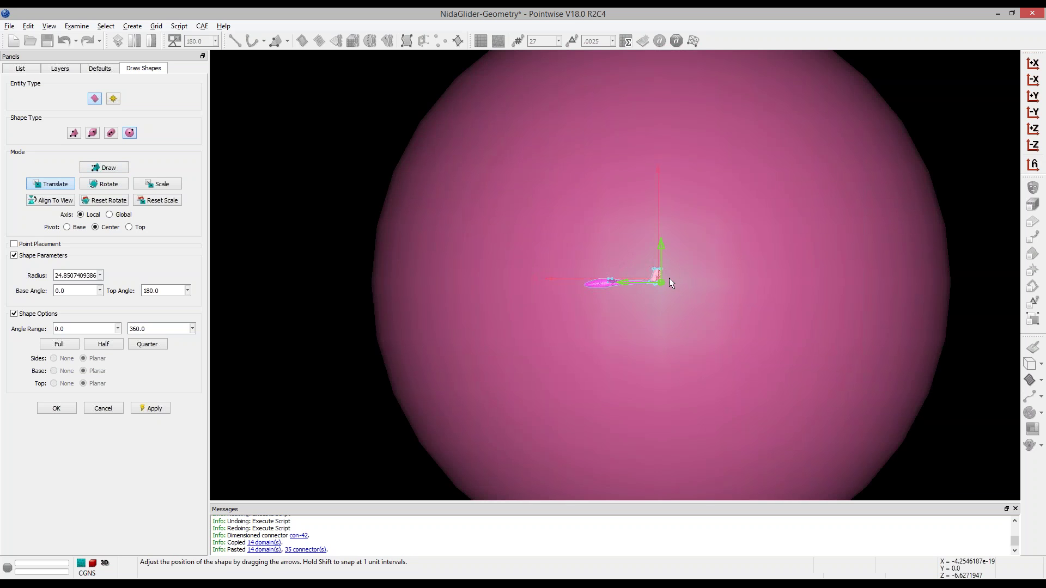
{"action": "scroll", "coordinate": [638, 281], "scroll_direction": "up", "scroll_amount": 3}
{"action": "left_click_drag", "start_coordinate": [638, 282], "coordinate": [568, 282]}
{"action": "scroll", "coordinate": [573, 293], "scroll_direction": "down", "scroll_amount": 3}
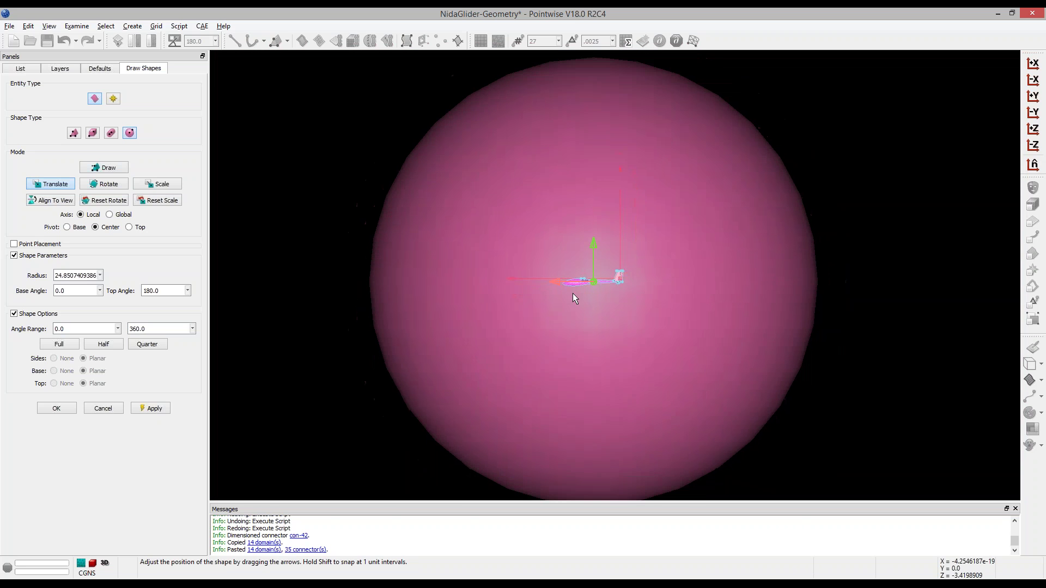
{"action": "left_click", "coordinate": [524, 296]}
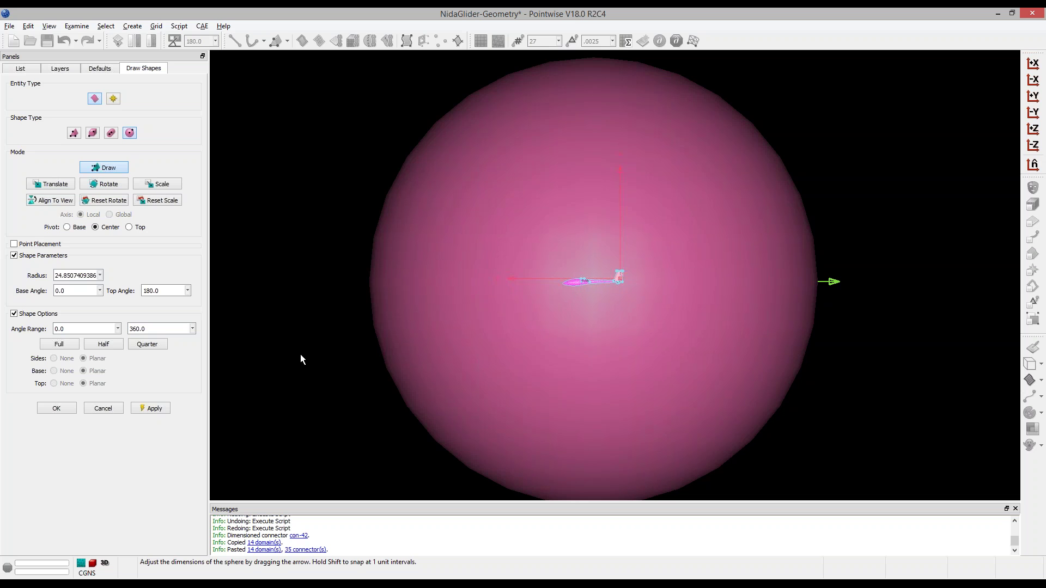
Try the half-sphere option with a 0 to 180 degree angle range, and restore the full 360 degree range.
{"action": "left_click", "coordinate": [104, 345]}
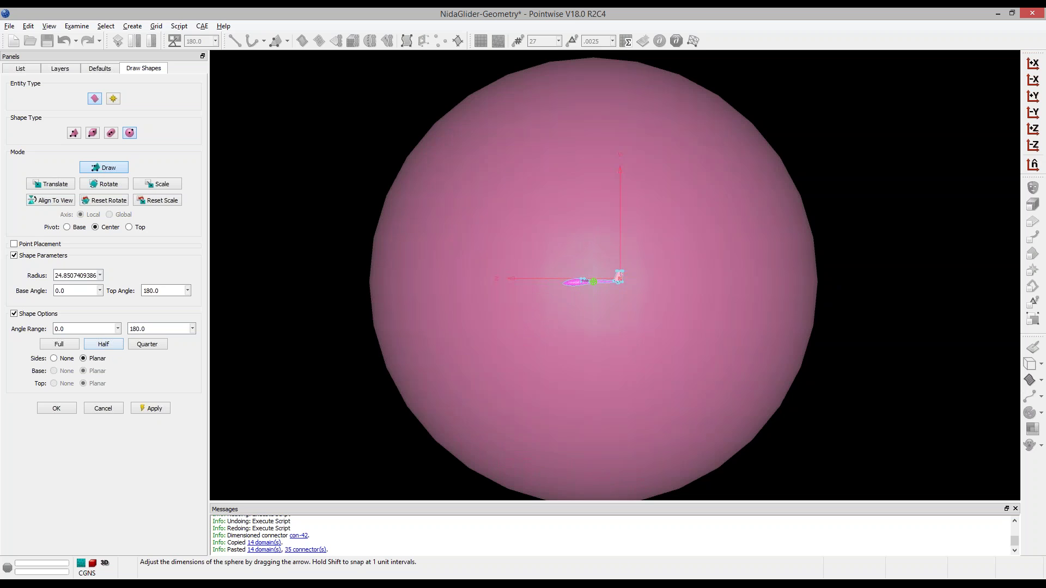
{"action": "right_click_drag", "start_coordinate": [402, 362], "coordinate": [429, 369]}
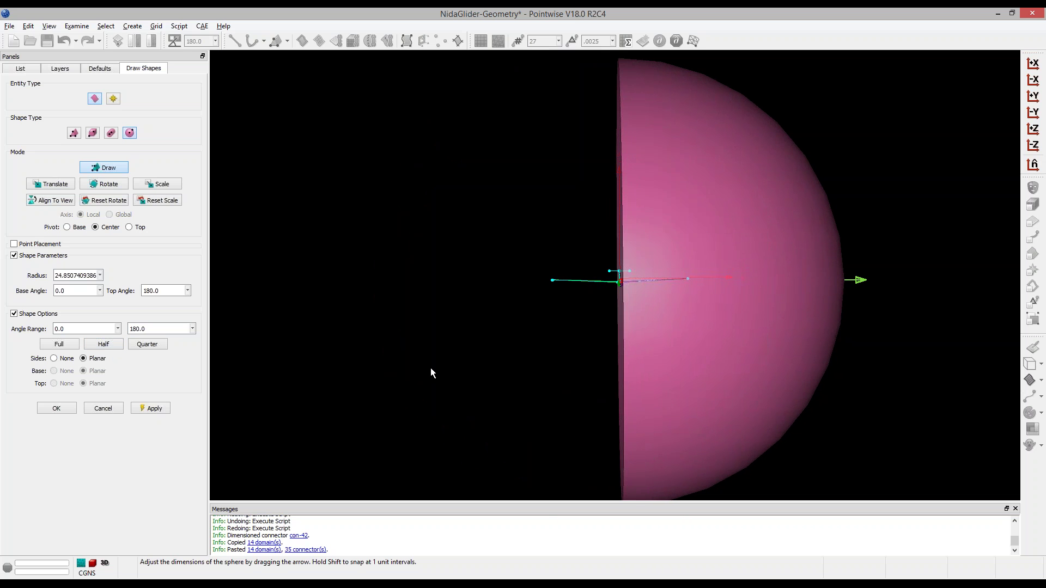
{"action": "left_click", "coordinate": [59, 344]}
{"action": "right_click_drag", "start_coordinate": [414, 346], "coordinate": [537, 362]}
{"action": "scroll", "coordinate": [479, 353], "scroll_direction": "up", "scroll_amount": 4}
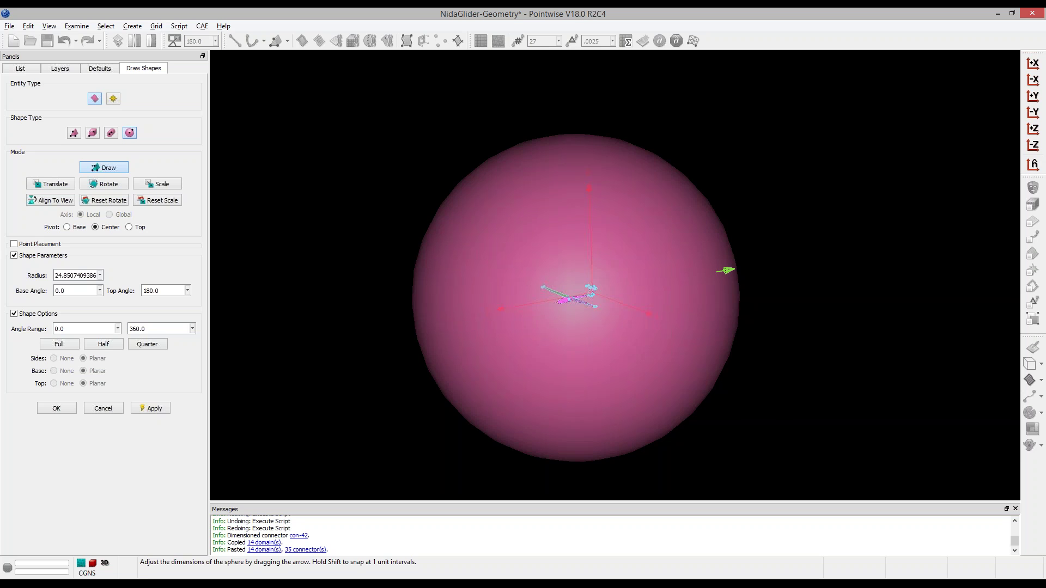
Set the sphere's radius to 130 and create the farfield shape.
{"action": "double_click", "coordinate": [59, 278]}
{"action": "type", "text": "10"}
{"action": "key", "text": "Return"}
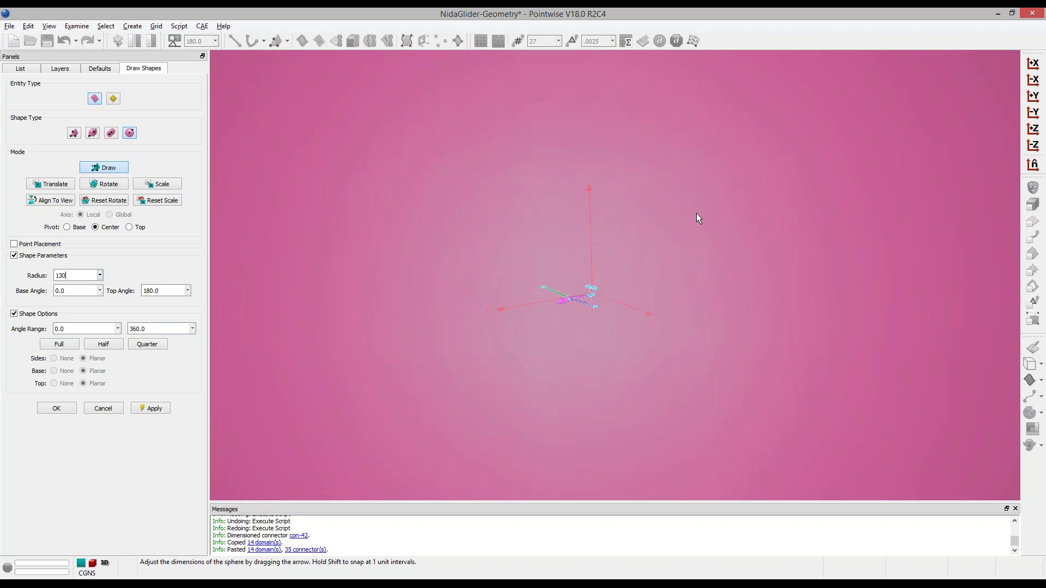
{"action": "scroll", "coordinate": [559, 309], "scroll_direction": "down", "scroll_amount": 8}
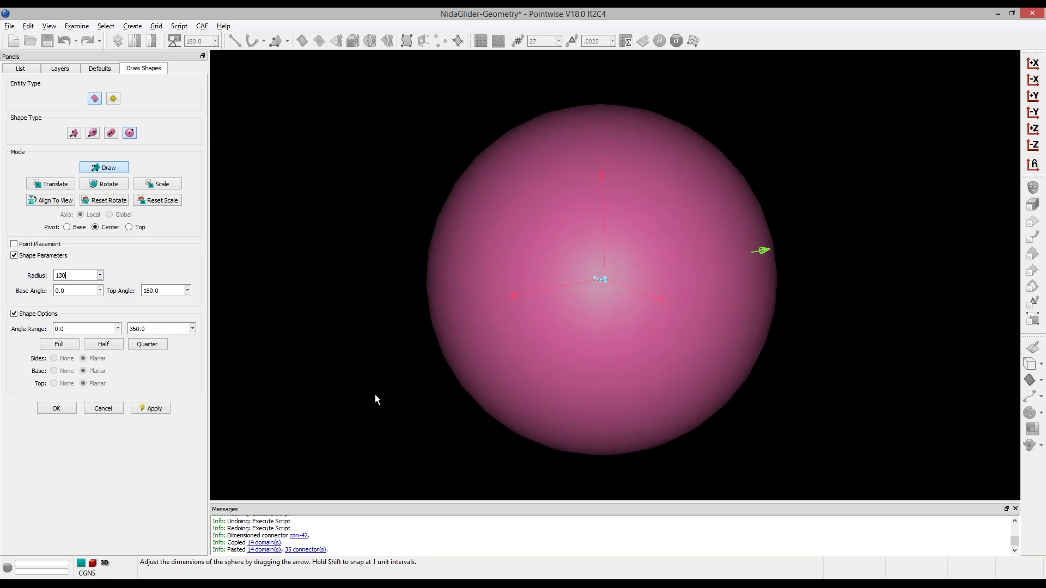
{"action": "left_click", "coordinate": [63, 409]}
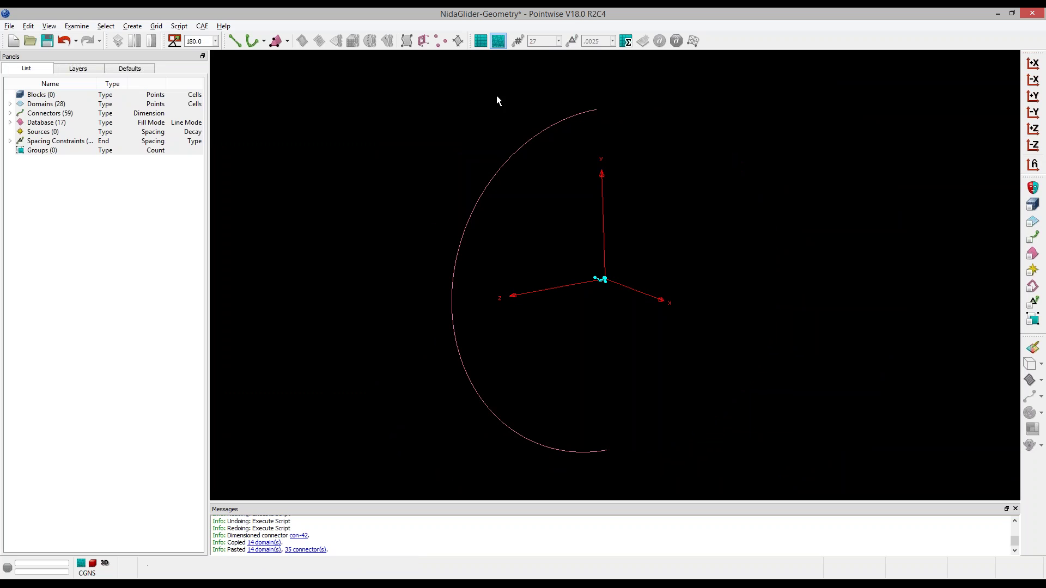
Set the default connector average spacing to 13.
{"action": "left_click", "coordinate": [131, 70]}
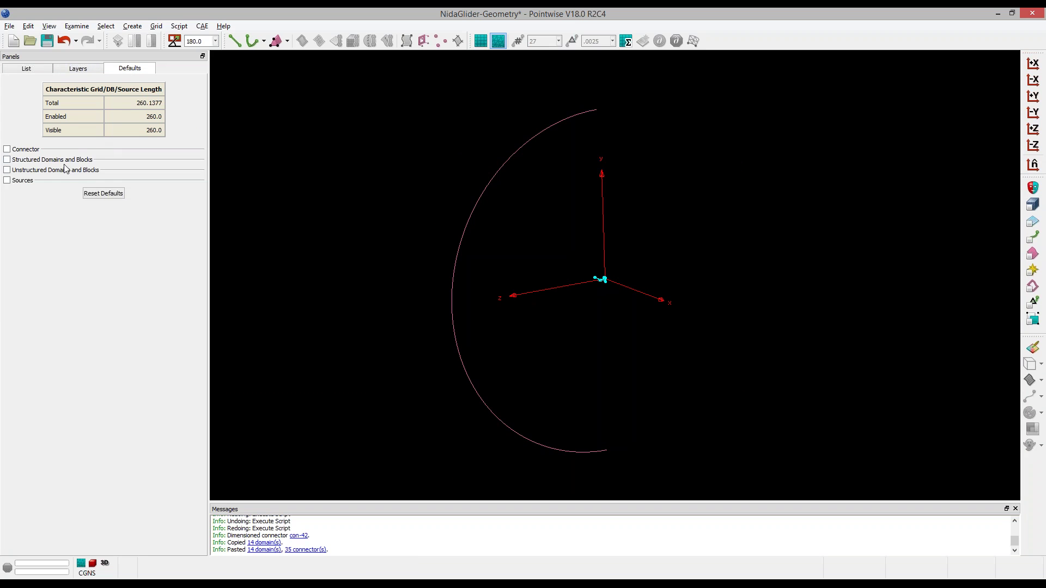
{"action": "left_click", "coordinate": [27, 152]}
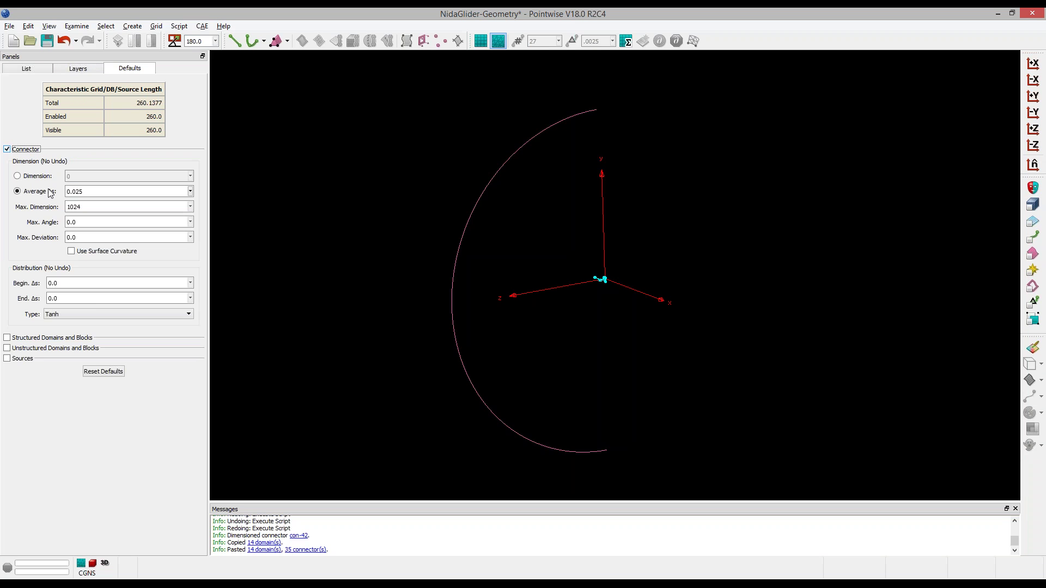
{"action": "left_click_drag", "start_coordinate": [92, 192], "coordinate": [47, 183]}
{"action": "type", "text": "13"}
{"action": "left_click", "coordinate": [31, 150]}
Change the default isotropic meshing algorithm for unstructured domains from Advancing Front Ortho to another one.
{"action": "left_click", "coordinate": [60, 174]}
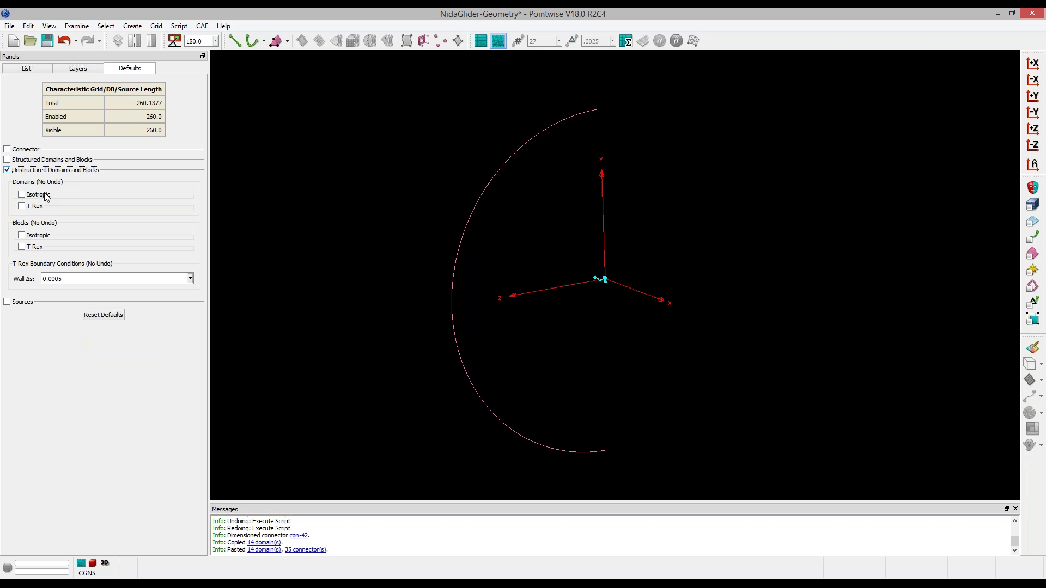
{"action": "left_click", "coordinate": [43, 196]}
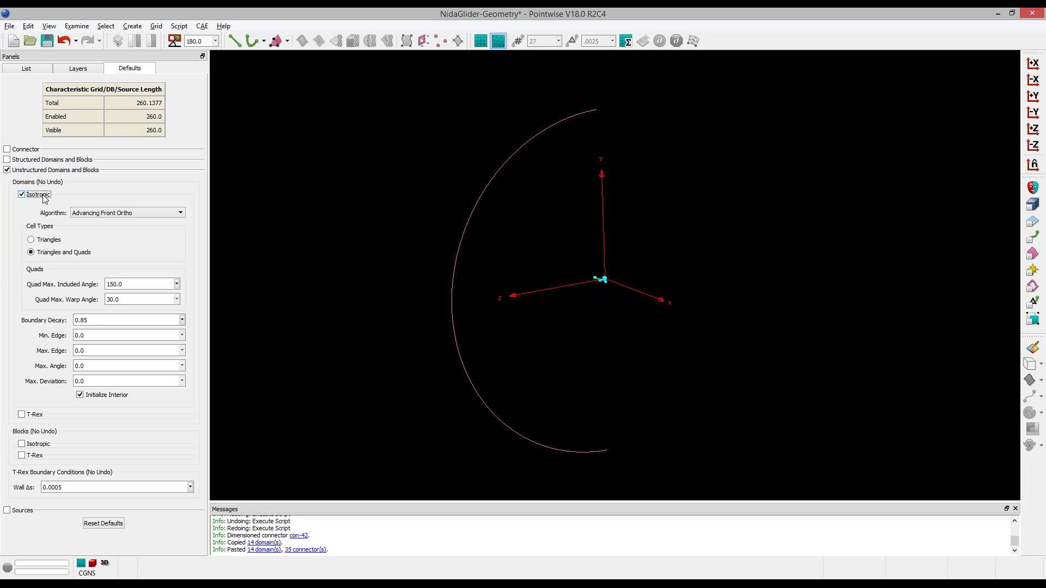
{"action": "left_click", "coordinate": [125, 213]}
{"action": "left_click", "coordinate": [93, 225]}
{"action": "left_click", "coordinate": [28, 169]}
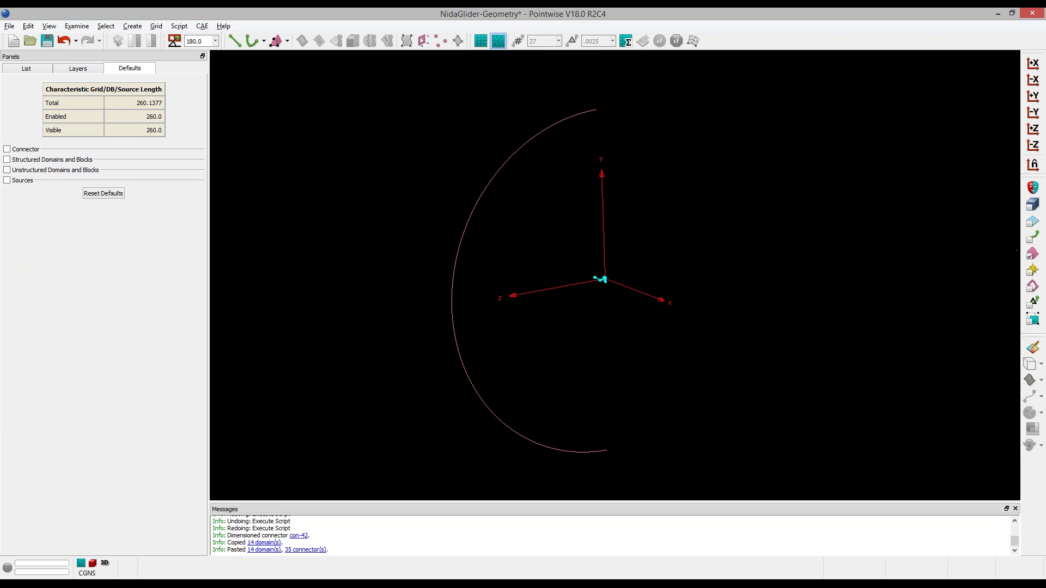
Create unstructured domains on the farfield sphere's database surfaces and return to the entity list.
{"action": "left_click", "coordinate": [490, 184]}
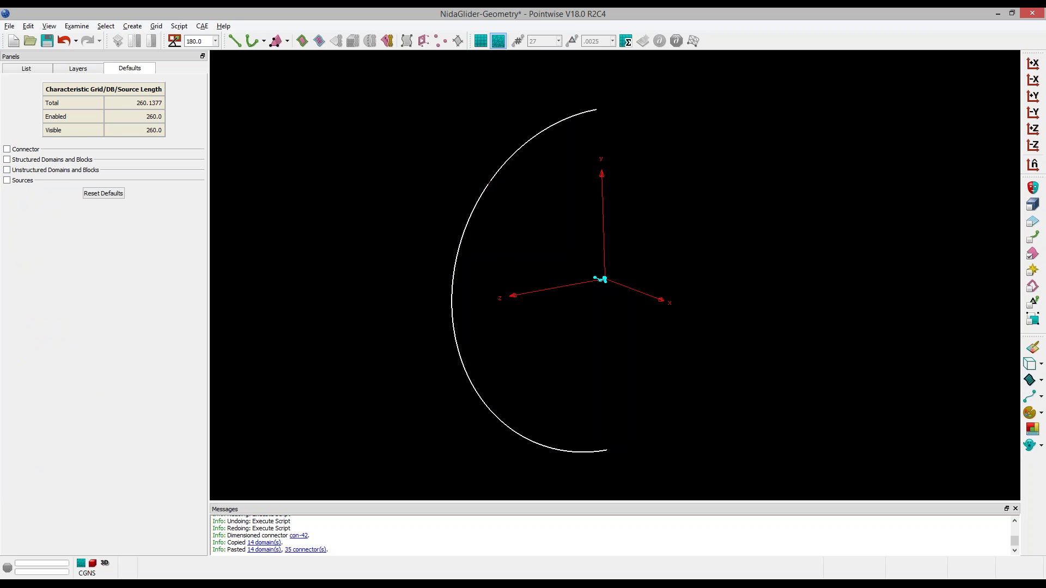
{"action": "left_click", "coordinate": [319, 41]}
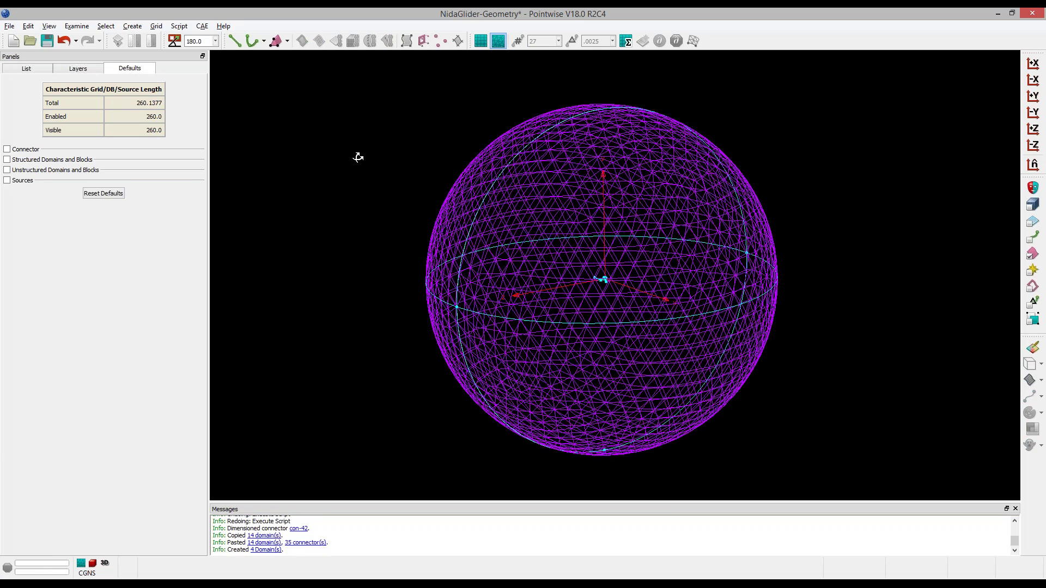
{"action": "right_click_drag", "start_coordinate": [358, 157], "coordinate": [297, 216]}
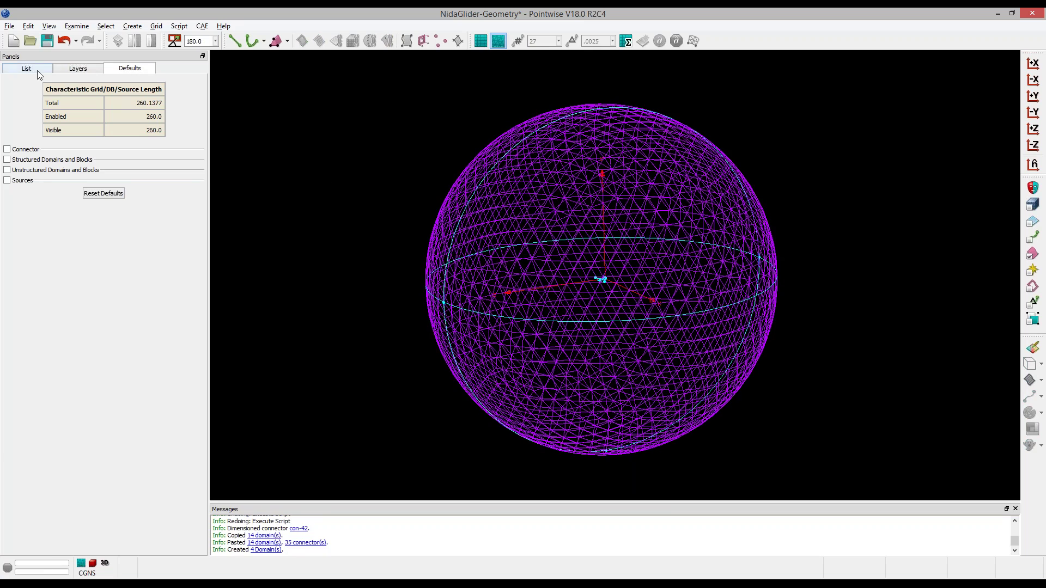
{"action": "left_click", "coordinate": [27, 69]}
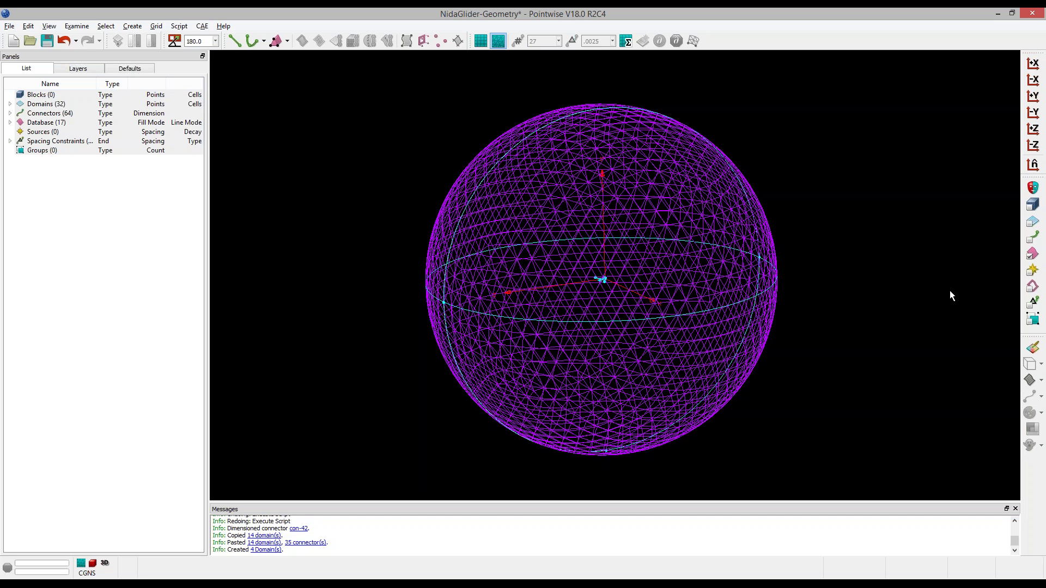
Display only the boundaries of the four farfield sphere domains and hide all database entities.
{"action": "left_click", "coordinate": [1032, 254]}
{"action": "left_click", "coordinate": [1033, 221]}
{"action": "left_click", "coordinate": [767, 234]}
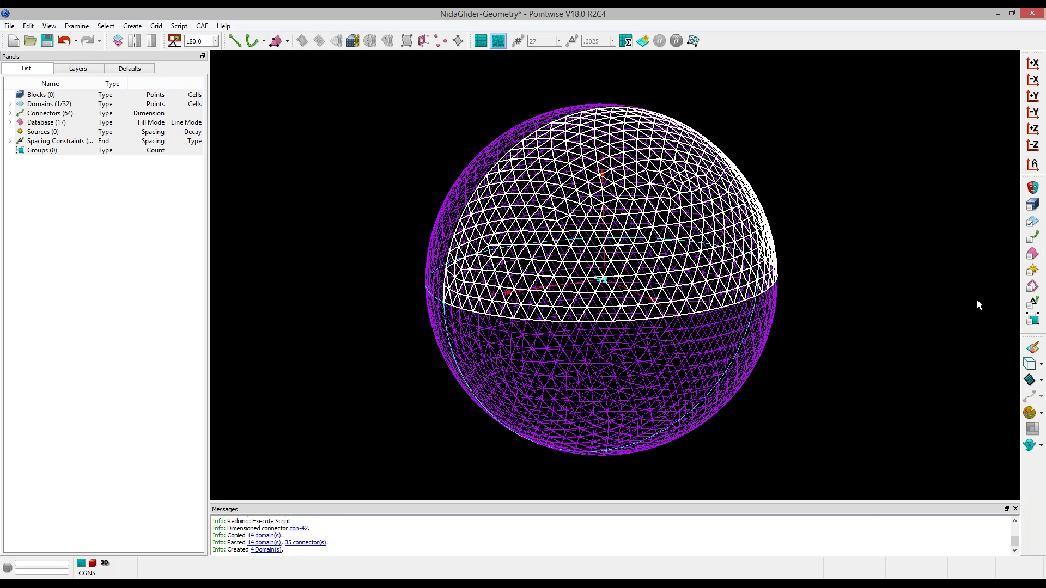
{"action": "key", "text": "ctrl+a"}
{"action": "left_click", "coordinate": [1041, 380]}
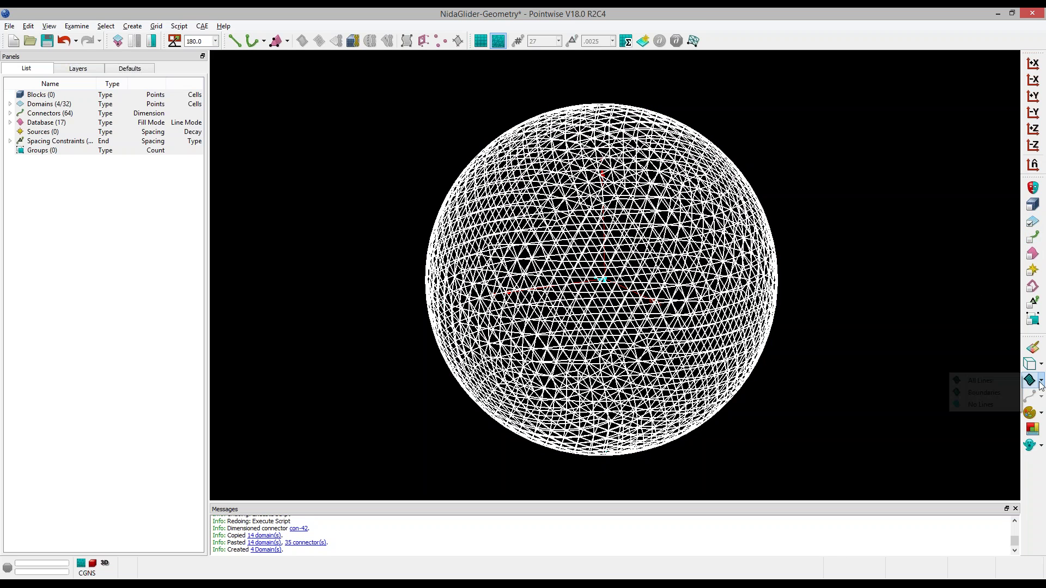
{"action": "left_click", "coordinate": [999, 392]}
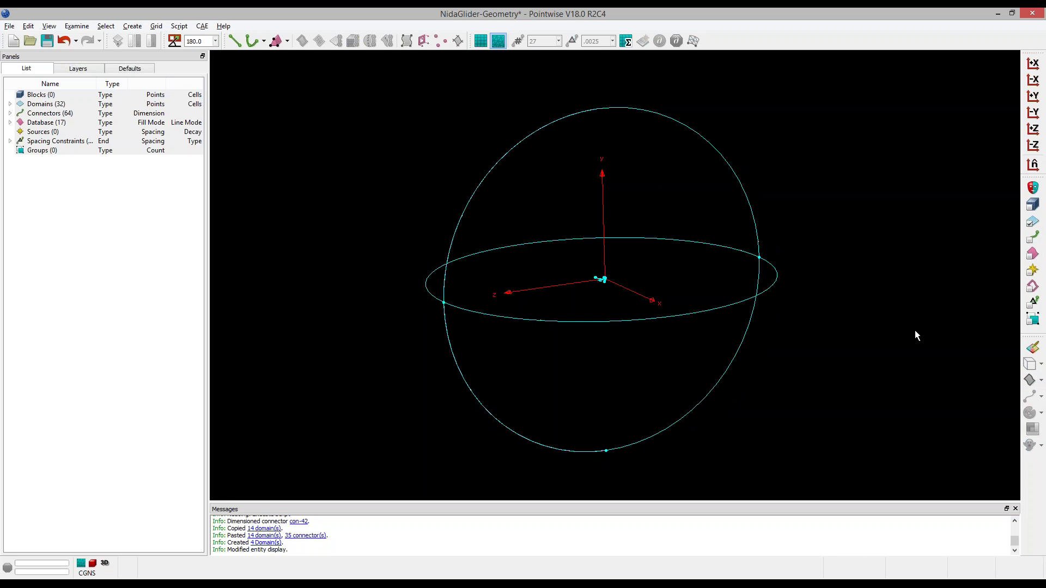
{"action": "left_click", "coordinate": [49, 26]}
{"action": "left_click", "coordinate": [82, 210]}
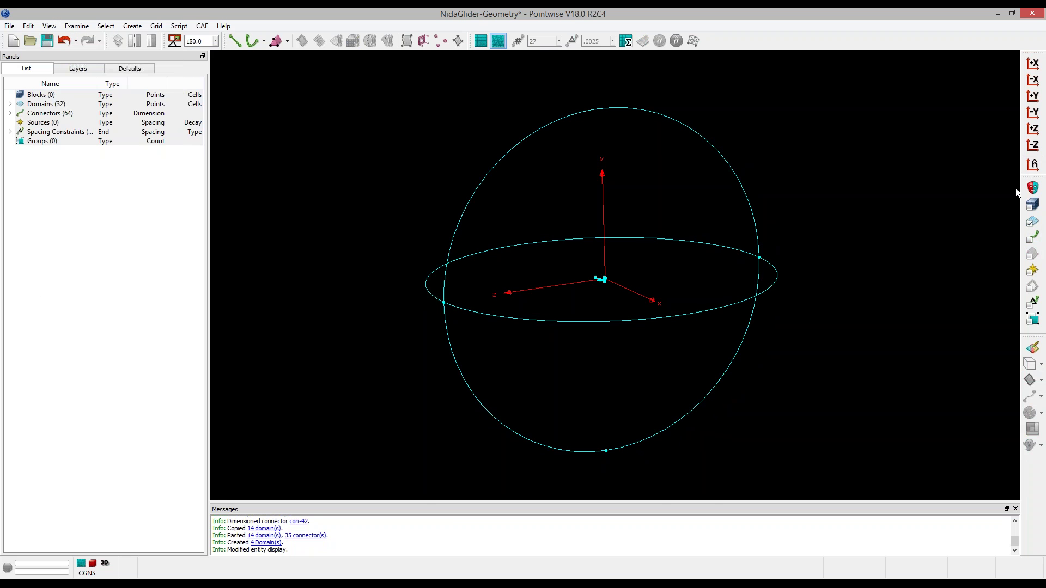
Automatically assemble all glider and farfield domains into block faces, with the Create Baffle Faces option enabled.
{"action": "scroll", "coordinate": [635, 262], "scroll_direction": "up", "scroll_amount": 3}
{"action": "right_click_drag", "start_coordinate": [635, 262], "coordinate": [346, 334]}
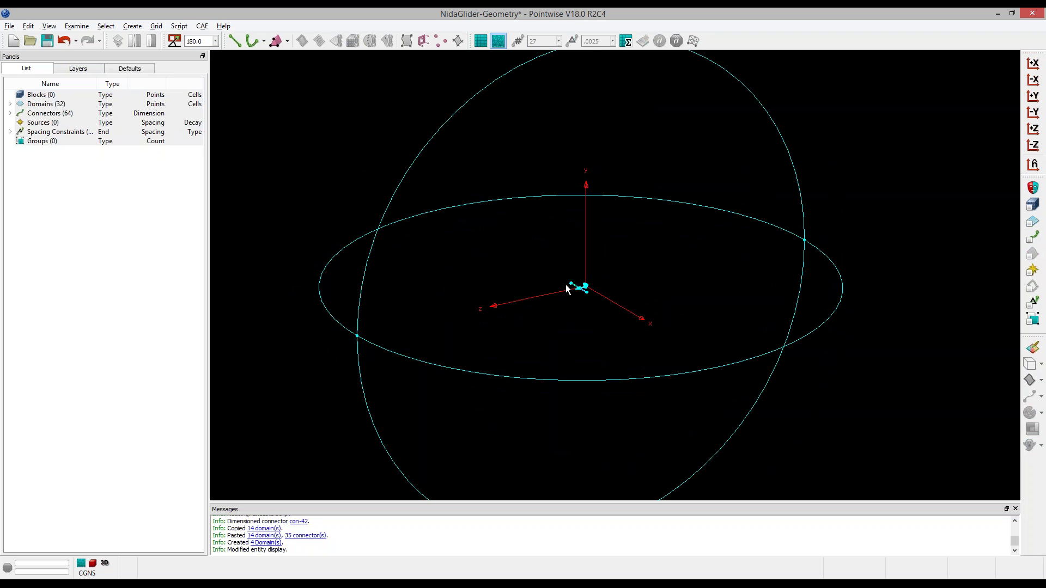
{"action": "left_click", "coordinate": [156, 26]}
{"action": "mouse_move", "coordinate": [133, 26]}
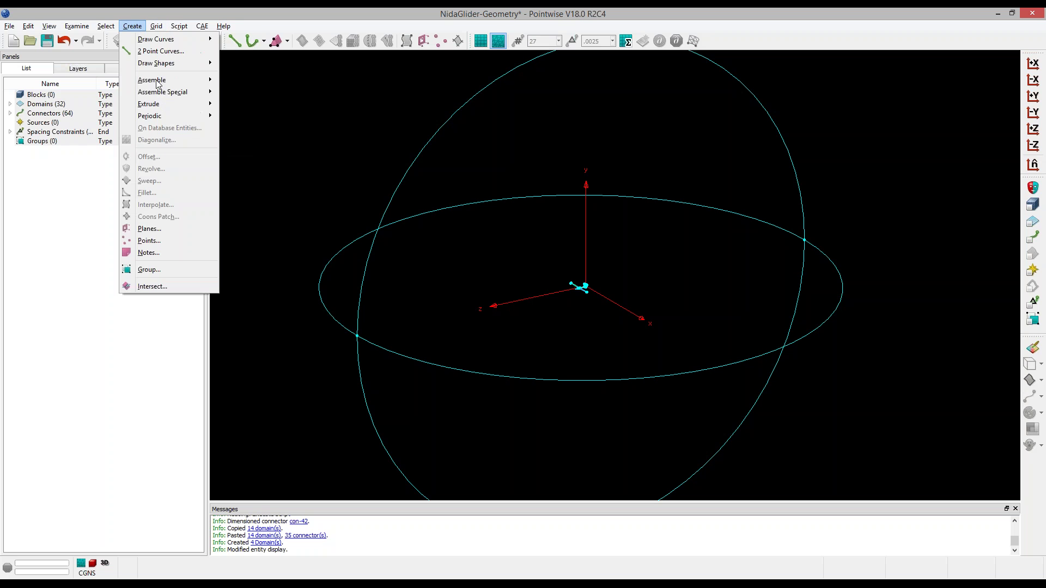
{"action": "mouse_move", "coordinate": [175, 92]}
{"action": "left_click", "coordinate": [244, 95]}
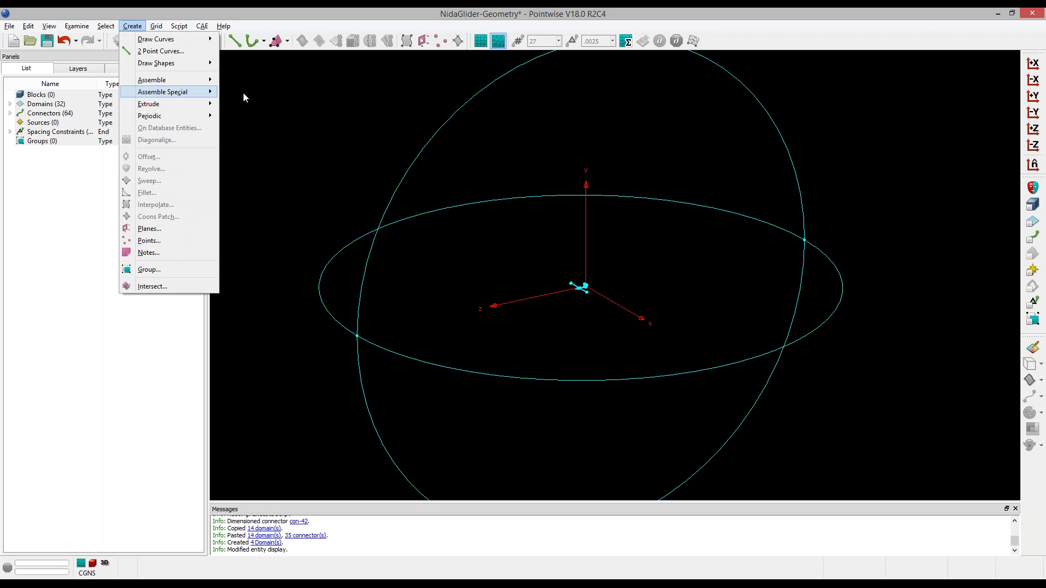
{"action": "left_click", "coordinate": [60, 233]}
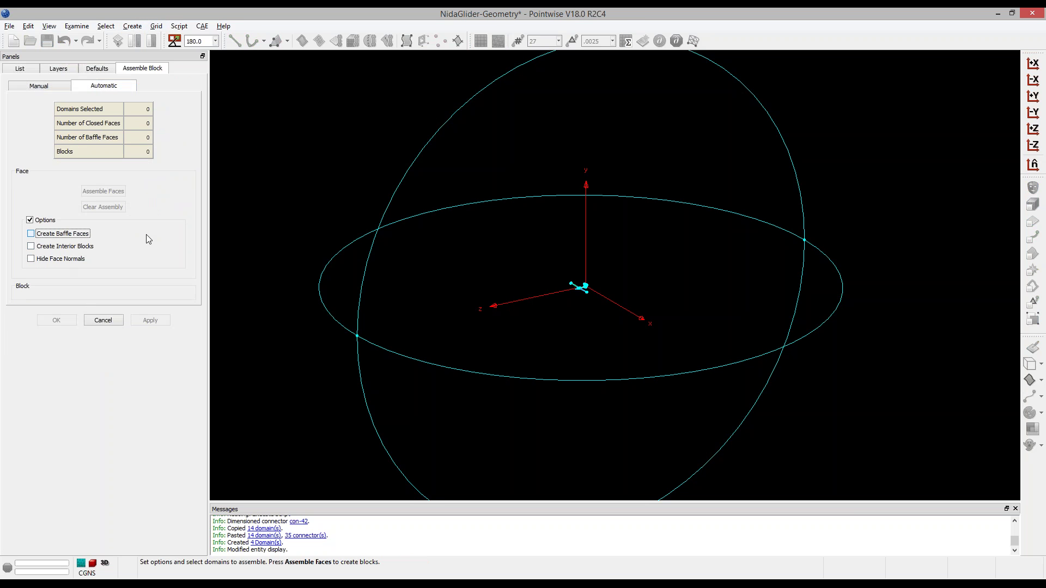
{"action": "key", "text": "ctrl+a"}
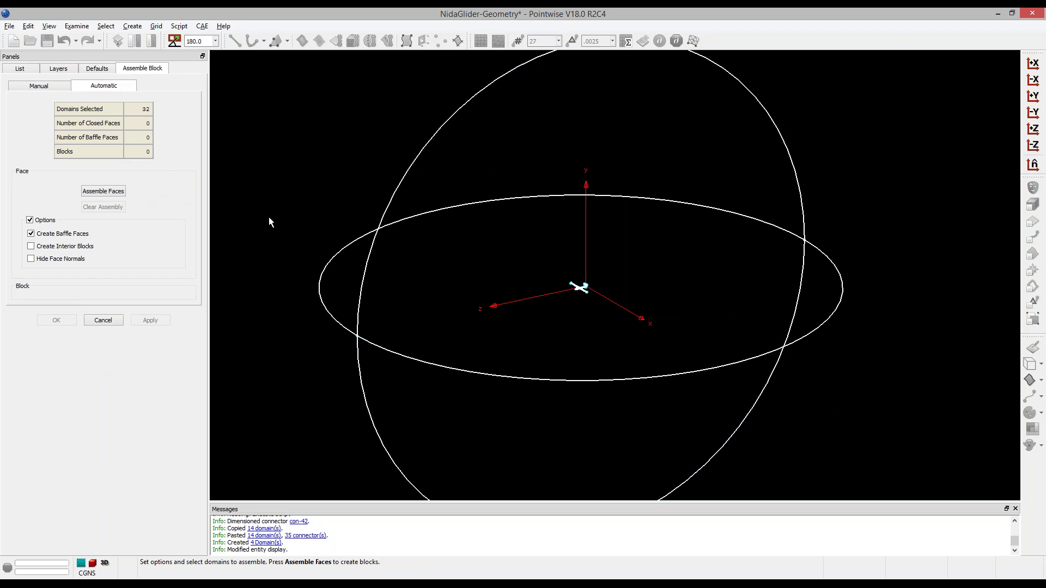
{"action": "left_click", "coordinate": [118, 191]}
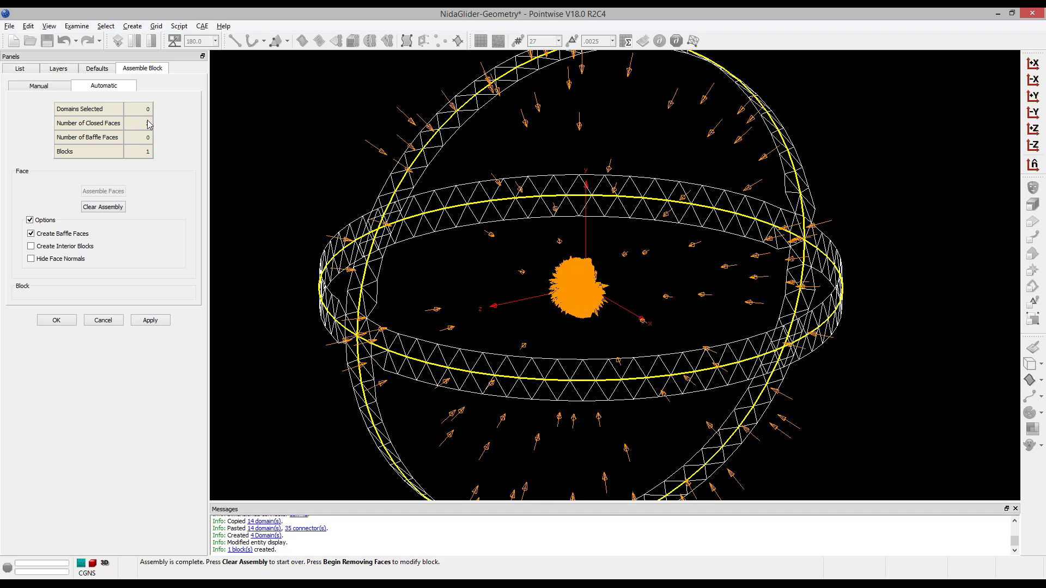
Check the face normals on the farfield and the glider surface, and create the assembled block.
{"action": "scroll", "coordinate": [492, 264], "scroll_direction": "down", "scroll_amount": 2}
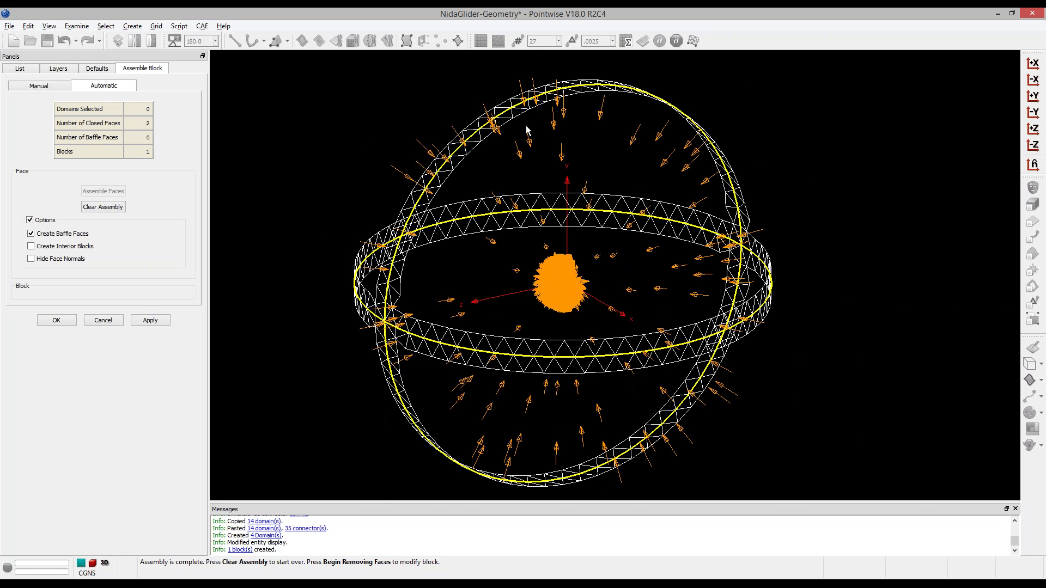
{"action": "scroll", "coordinate": [557, 279], "scroll_direction": "up", "scroll_amount": 10}
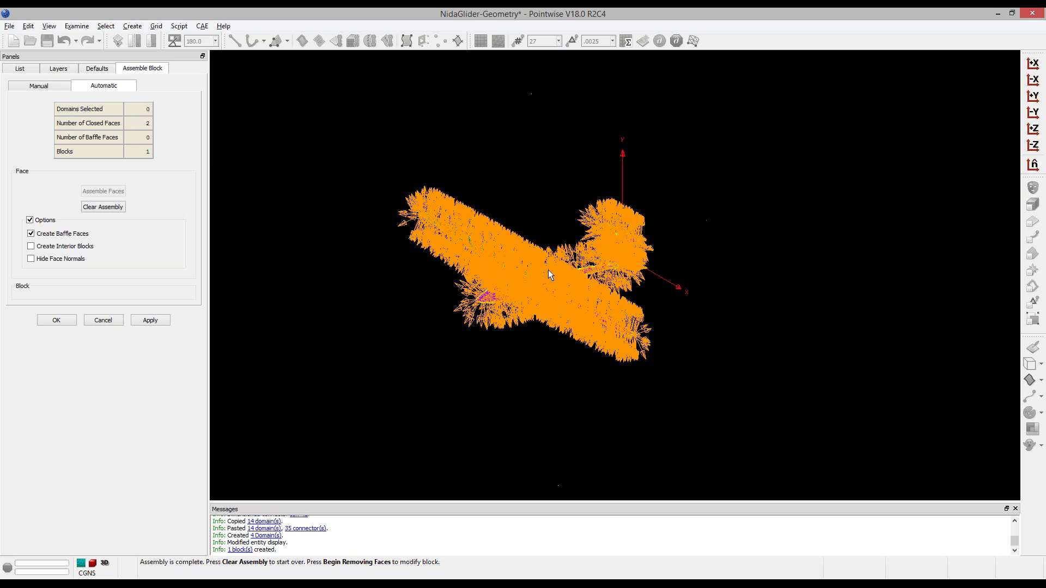
{"action": "scroll", "coordinate": [621, 296], "scroll_direction": "up", "scroll_amount": 5}
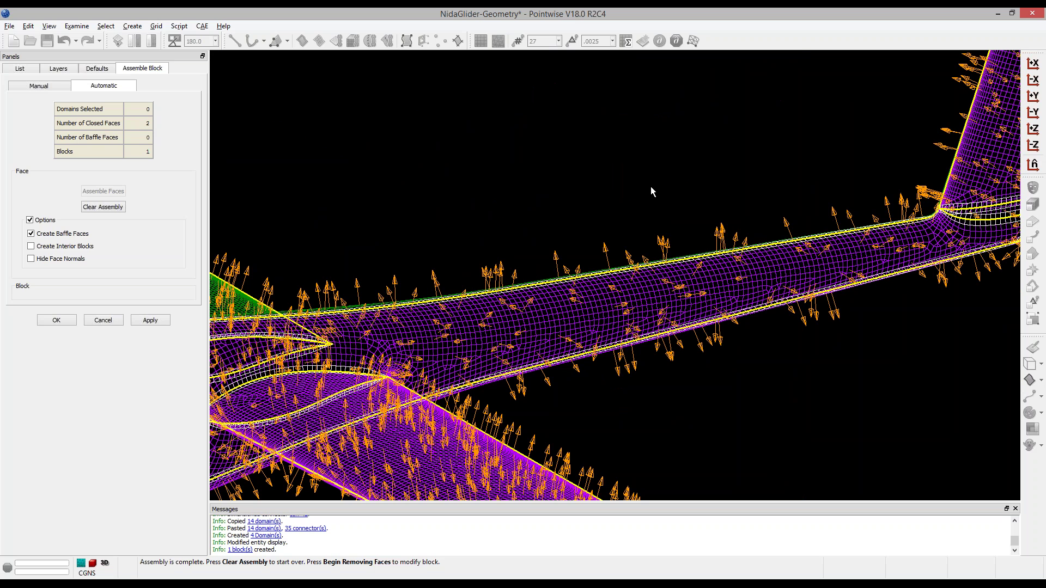
{"action": "scroll", "coordinate": [646, 188], "scroll_direction": "down", "scroll_amount": 15}
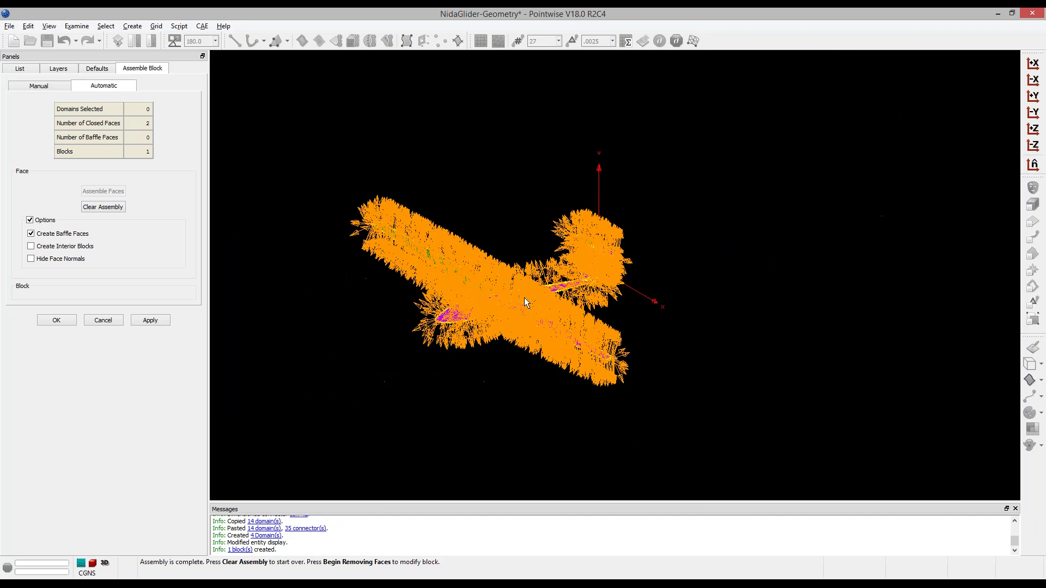
{"action": "scroll", "coordinate": [529, 297], "scroll_direction": "down", "scroll_amount": 5}
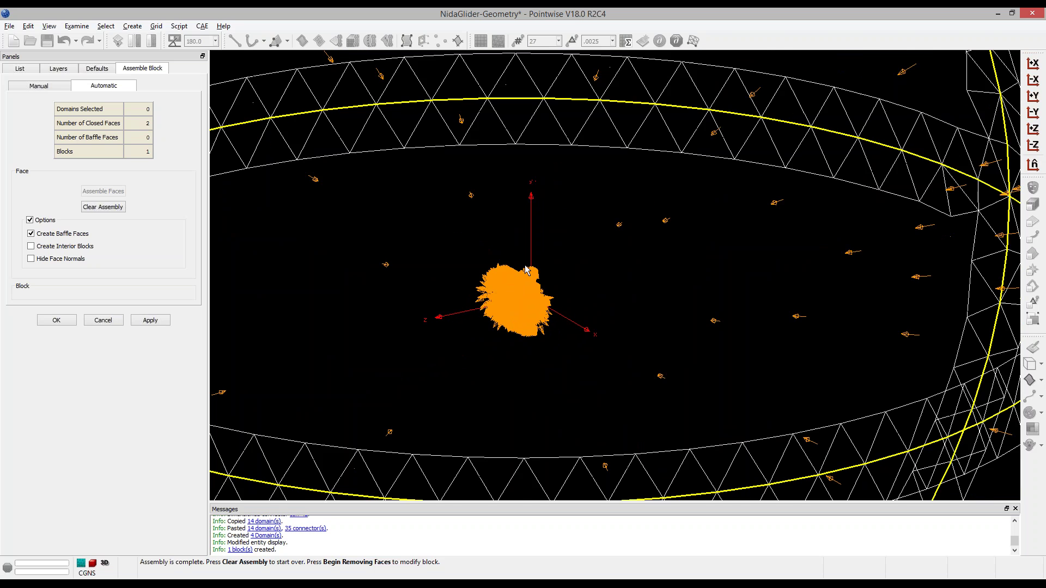
{"action": "left_click", "coordinate": [47, 322]}
{"action": "scroll", "coordinate": [606, 283], "scroll_direction": "down", "scroll_amount": 2}
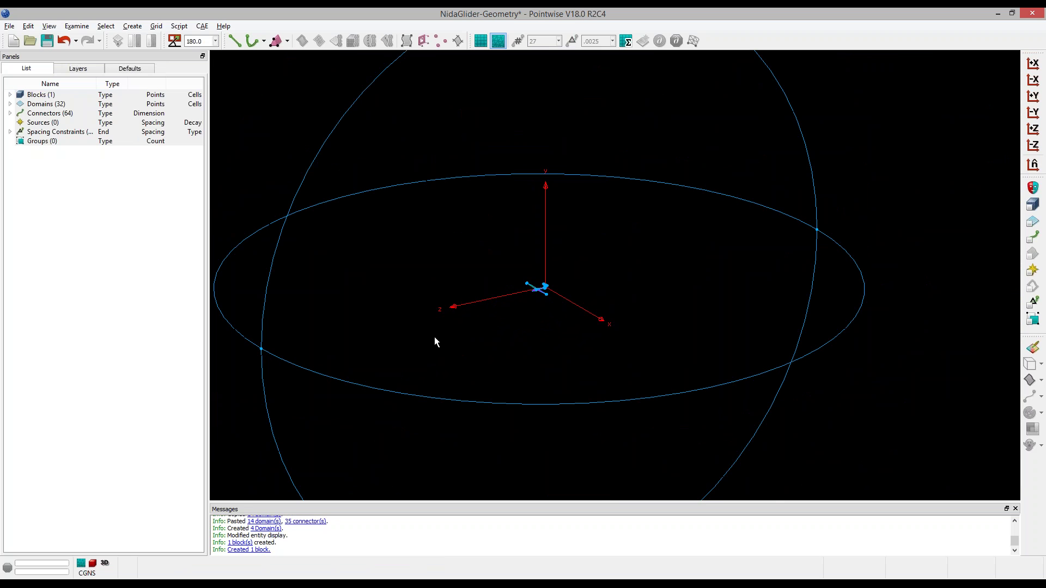
Examine the block's Size Field on a constant-Y cutting plane at 0.3.
{"action": "left_click", "coordinate": [537, 289]}
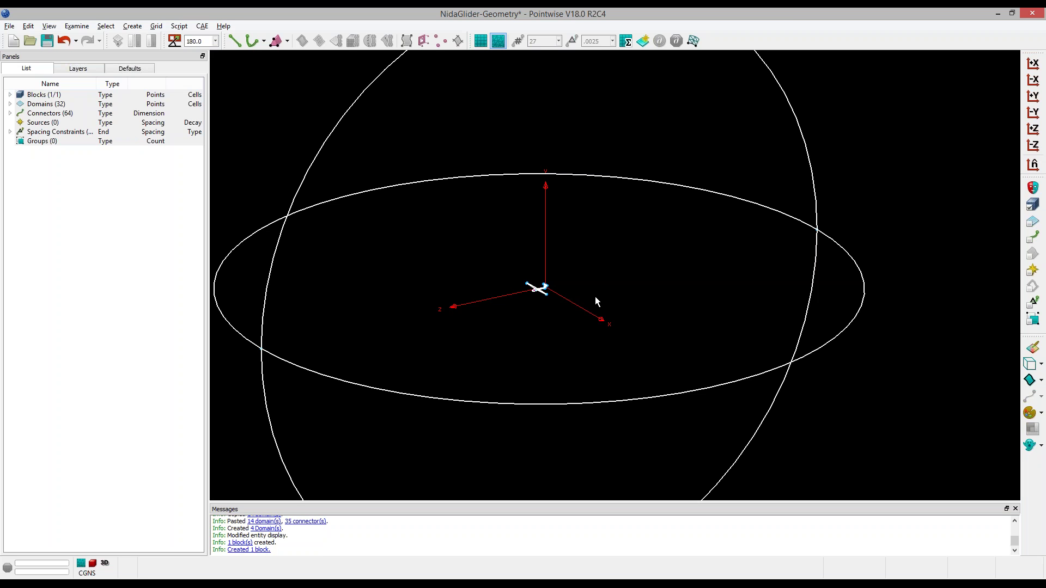
{"action": "left_click", "coordinate": [76, 27]}
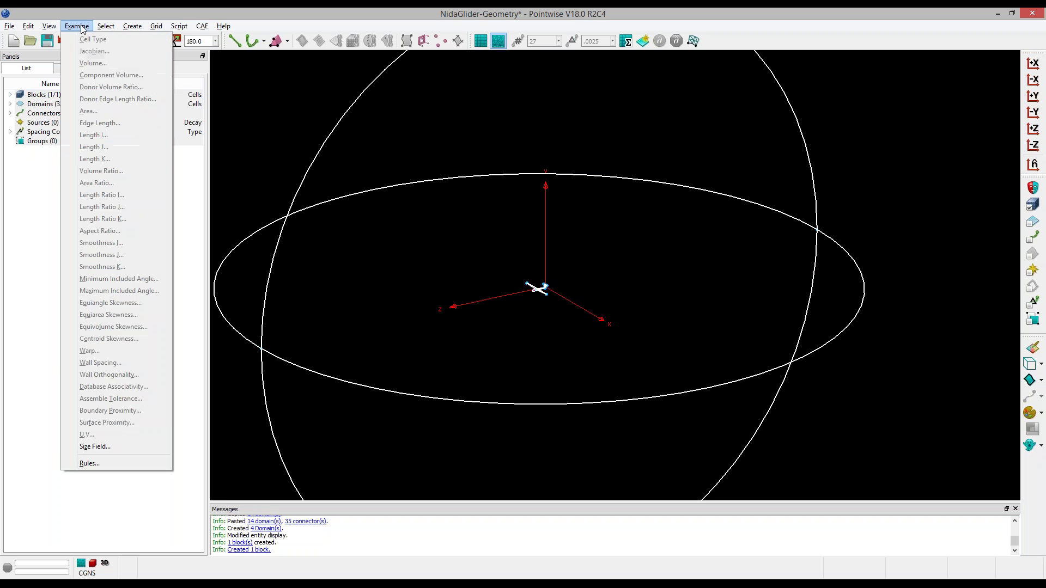
{"action": "left_click", "coordinate": [126, 444]}
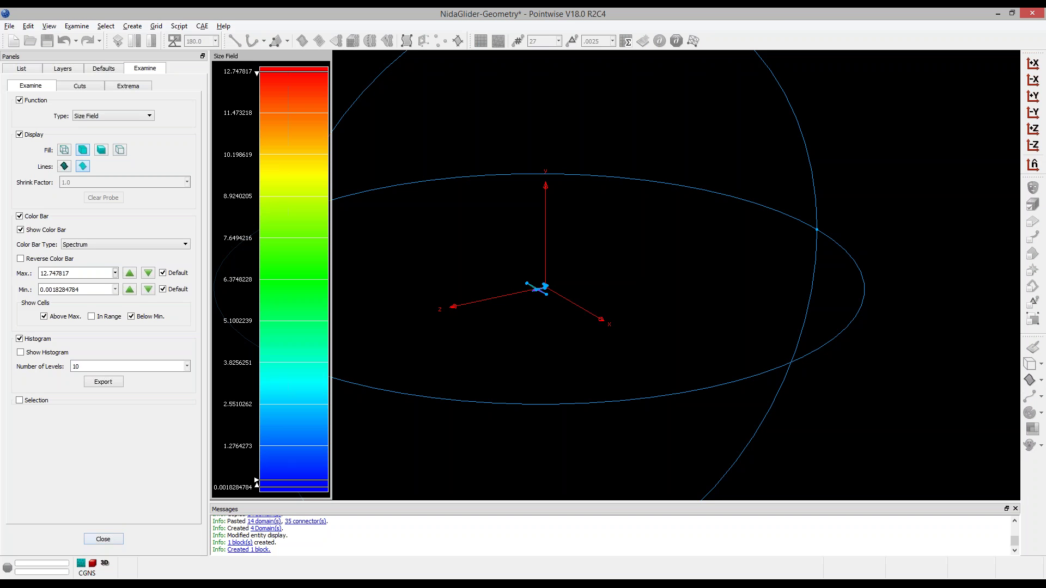
{"action": "left_click", "coordinate": [81, 87]}
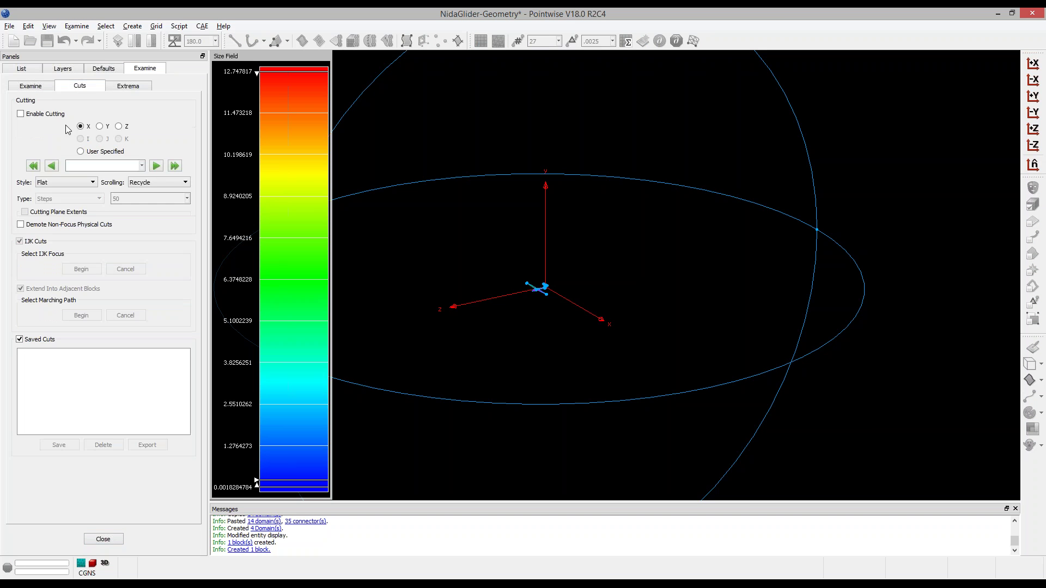
{"action": "left_click", "coordinate": [47, 115]}
{"action": "left_click", "coordinate": [99, 126]}
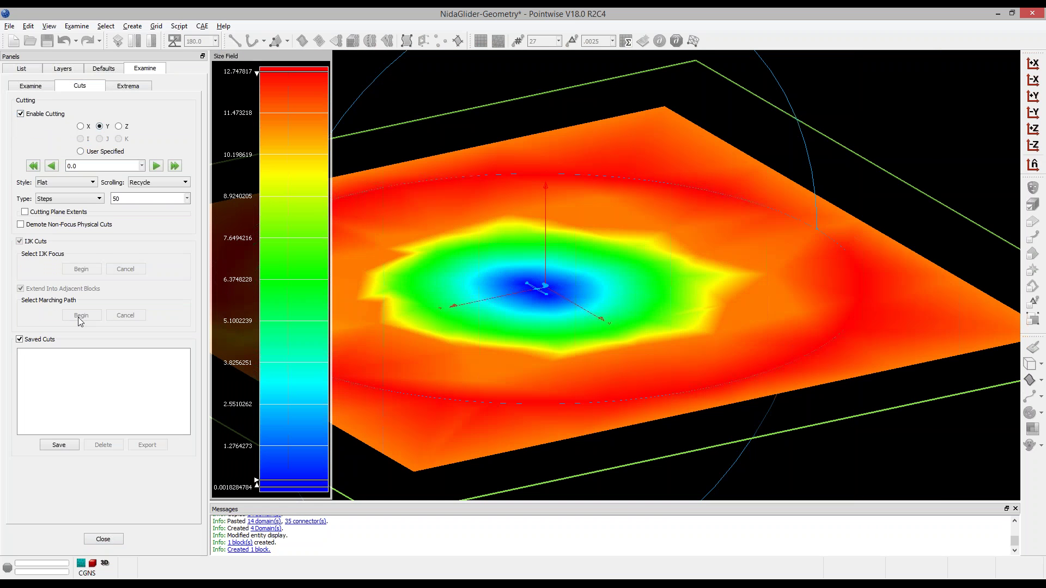
{"action": "left_click", "coordinate": [74, 165]}
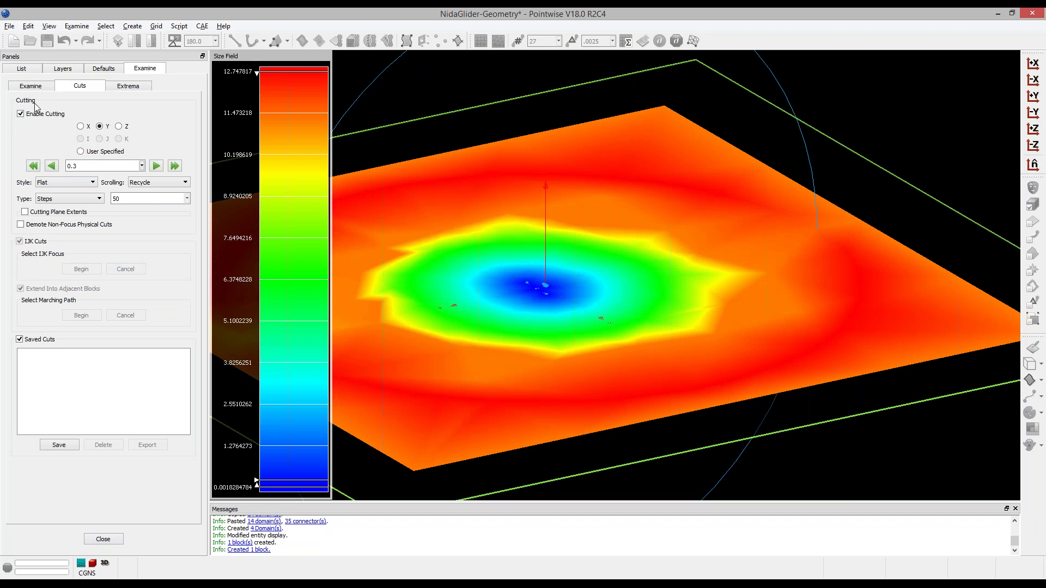
Set the size field's color bar maximum to 0.5 and turn off the above-maximum and below-minimum cells.
{"action": "left_click", "coordinate": [33, 86]}
{"action": "double_click", "coordinate": [77, 273]}
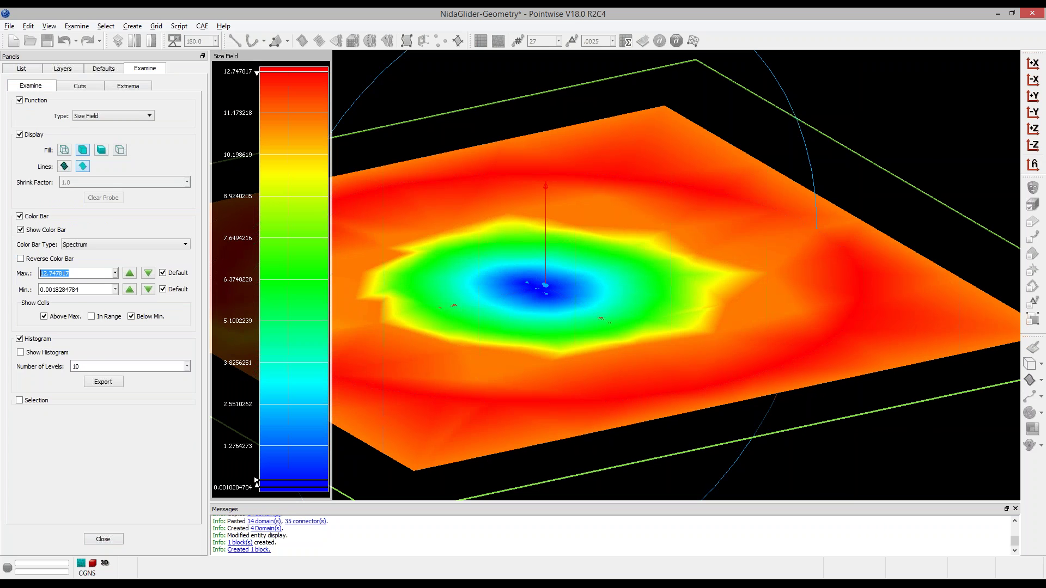
{"action": "type", "text": ".5"}
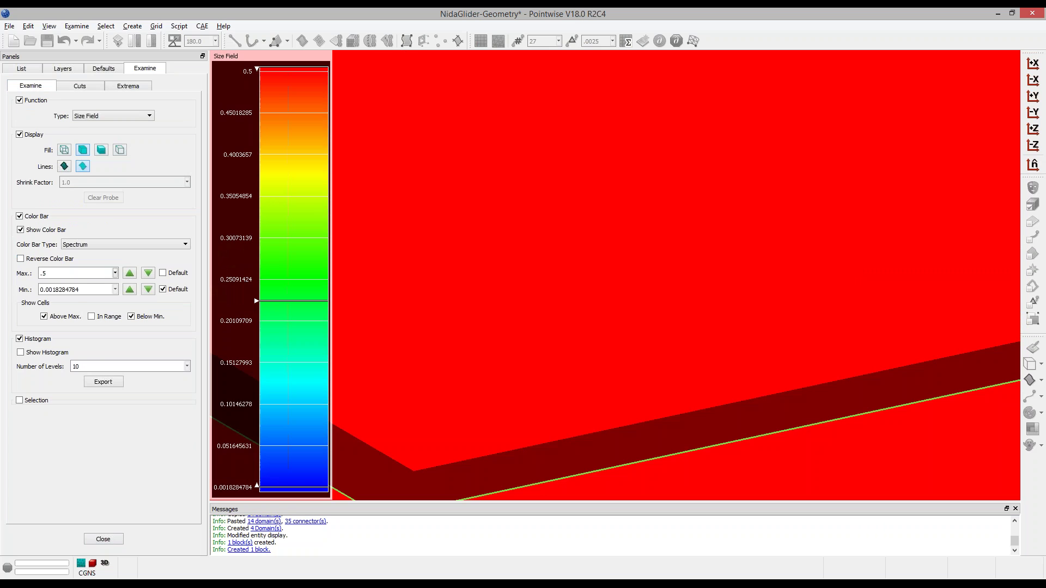
{"action": "left_click", "coordinate": [65, 317]}
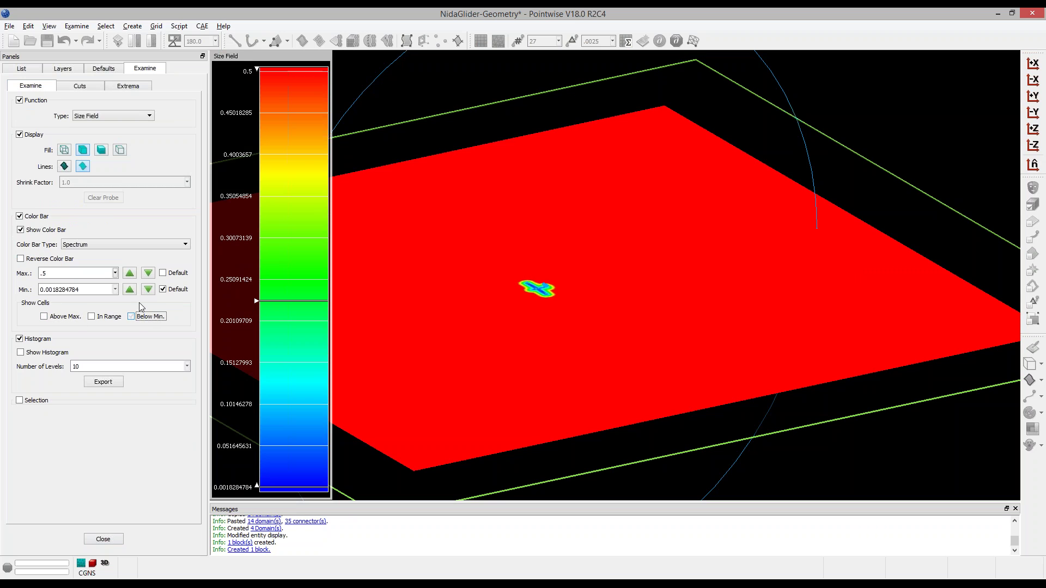
{"action": "left_click", "coordinate": [137, 316]}
Look at the glider's size field from above and lower the color bar maximum in three decrements to 0.29599378.
{"action": "mouse_move", "coordinate": [538, 288]}
{"action": "scroll", "coordinate": [538, 289], "scroll_direction": "up", "scroll_amount": 8}
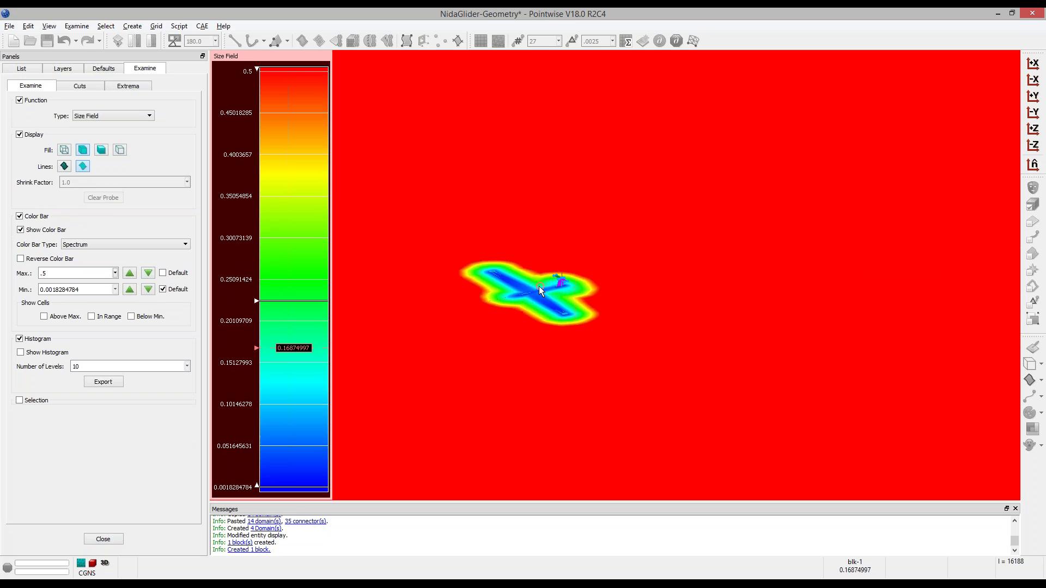
{"action": "scroll", "coordinate": [538, 298], "scroll_direction": "down", "scroll_amount": 10}
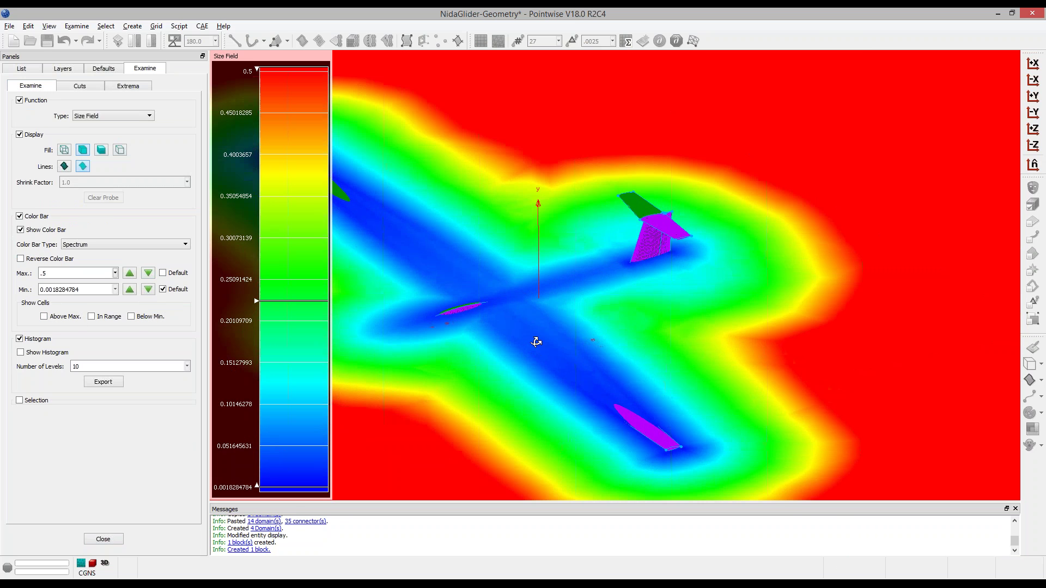
{"action": "scroll", "coordinate": [648, 303], "scroll_direction": "down", "scroll_amount": 3}
{"action": "key", "text": "F2"}
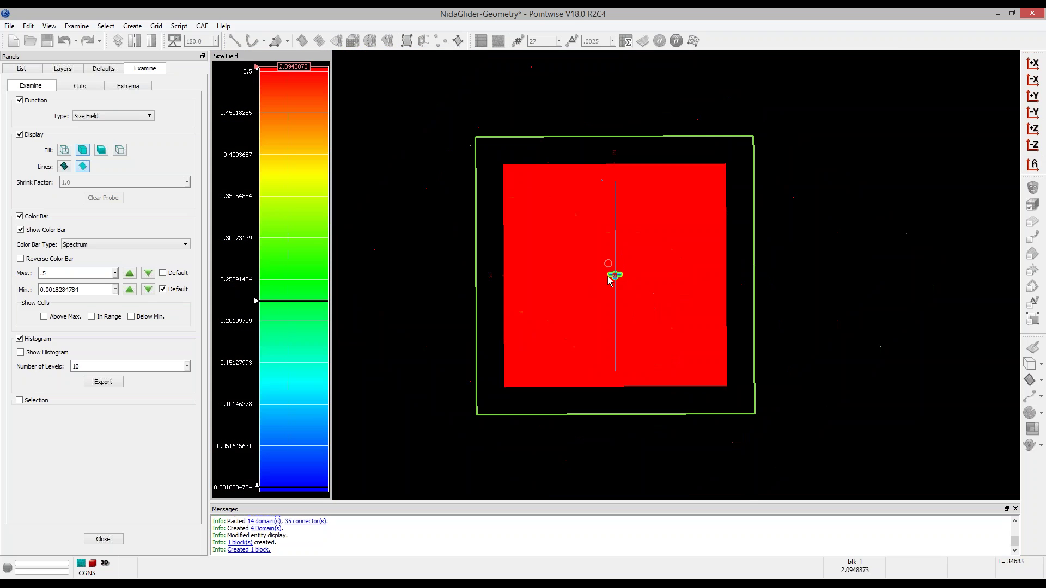
{"action": "scroll", "coordinate": [618, 260], "scroll_direction": "up", "scroll_amount": 6}
{"action": "scroll", "coordinate": [593, 259], "scroll_direction": "up", "scroll_amount": 6}
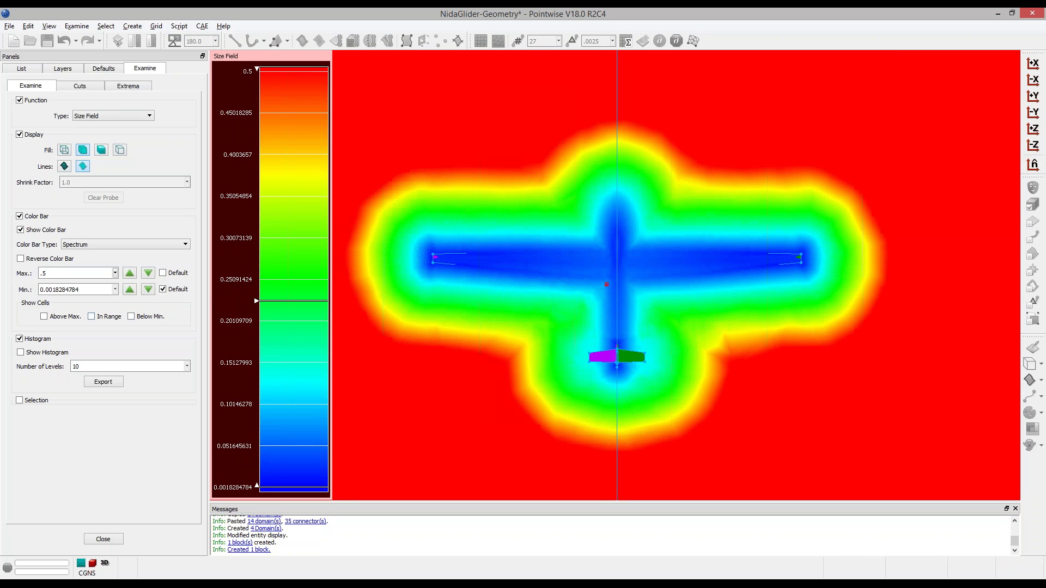
{"action": "left_click", "coordinate": [148, 273]}
{"action": "left_click", "coordinate": [148, 273]}
{"action": "left_click", "coordinate": [148, 273]}
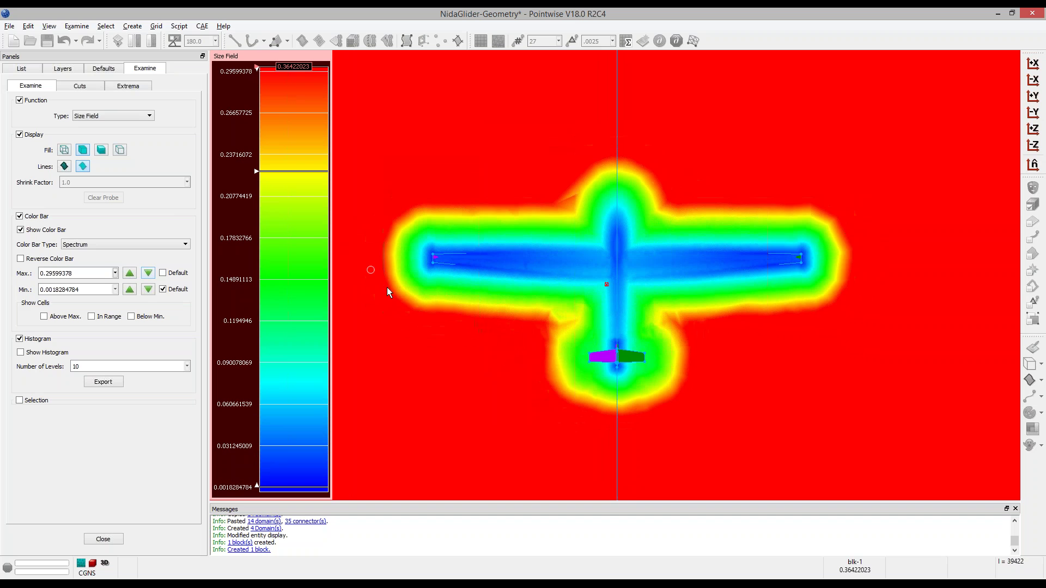
Examine how the size field grows outward from the wing tip and around the whole glider.
{"action": "scroll", "coordinate": [478, 305], "scroll_direction": "up", "scroll_amount": 2}
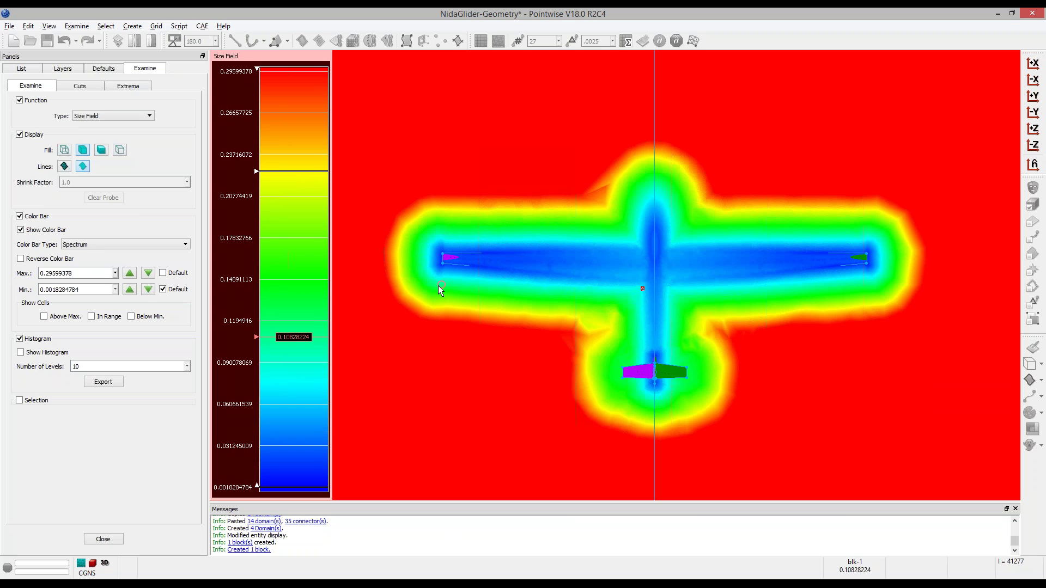
{"action": "scroll", "coordinate": [439, 273], "scroll_direction": "up", "scroll_amount": 5}
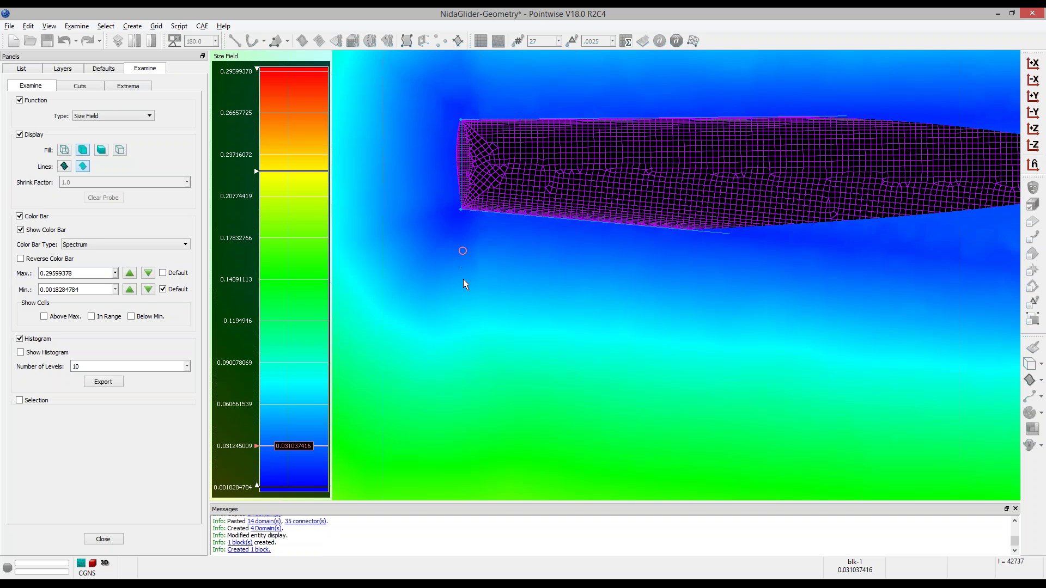
{"action": "scroll", "coordinate": [469, 322], "scroll_direction": "down", "scroll_amount": 5}
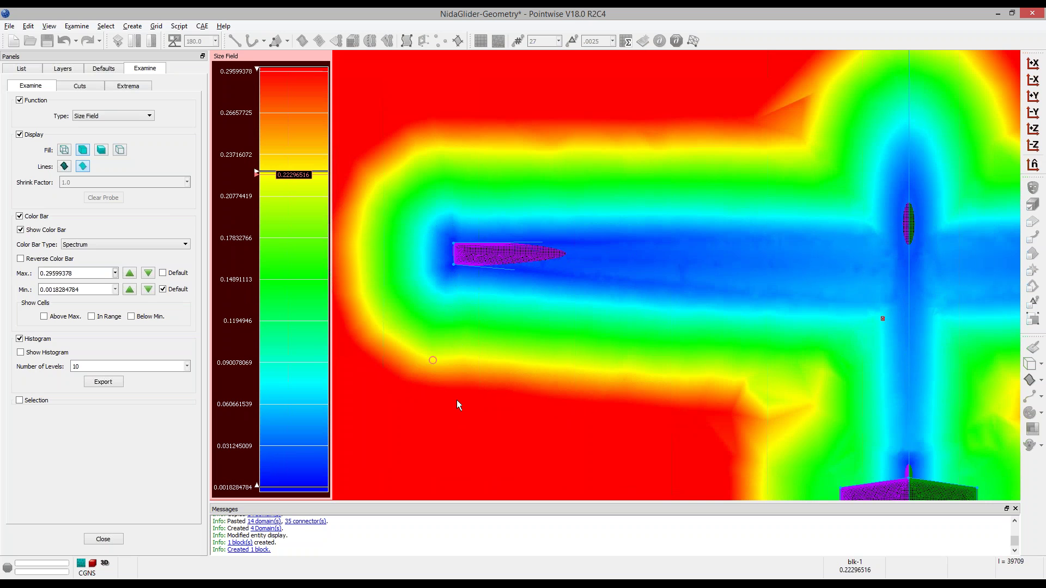
{"action": "scroll", "coordinate": [463, 378], "scroll_direction": "down", "scroll_amount": 2}
{"action": "scroll", "coordinate": [462, 378], "scroll_direction": "down", "scroll_amount": 1}
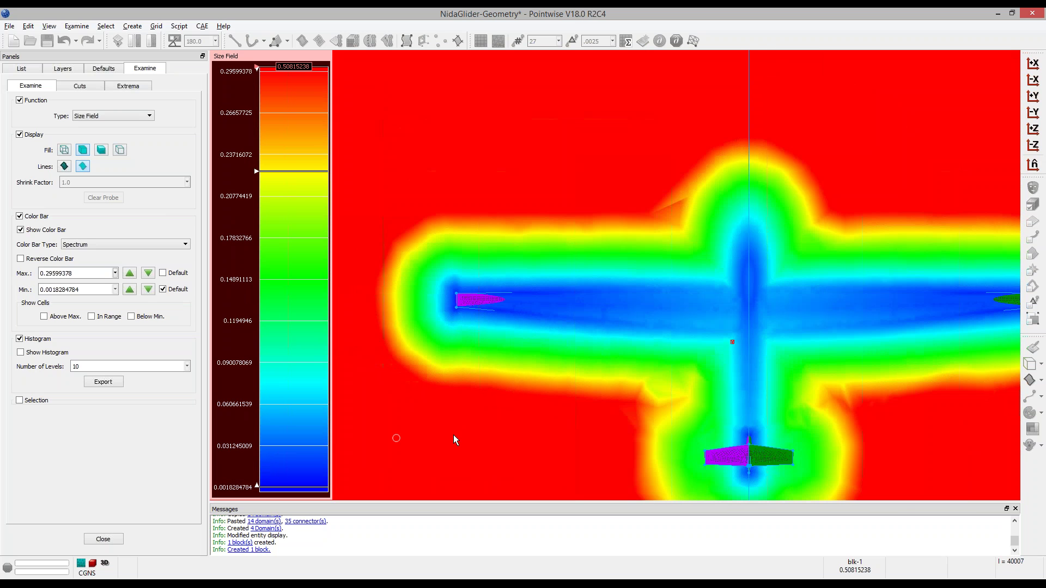
{"action": "scroll", "coordinate": [410, 269], "scroll_direction": "down", "scroll_amount": 2}
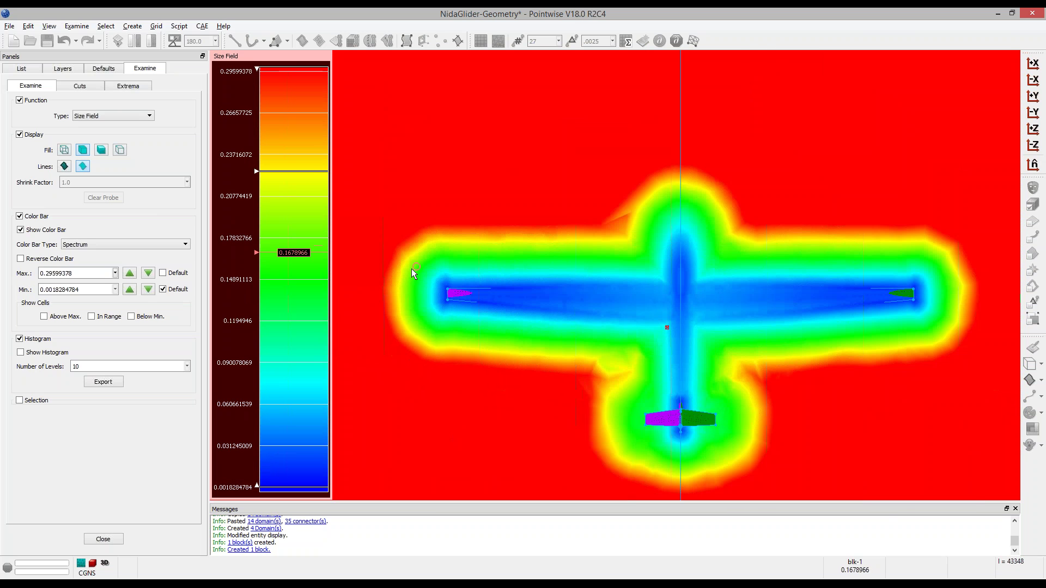
Look over the size field around the whole glider from above and end the examination.
{"action": "scroll", "coordinate": [418, 191], "scroll_direction": "down", "scroll_amount": 1}
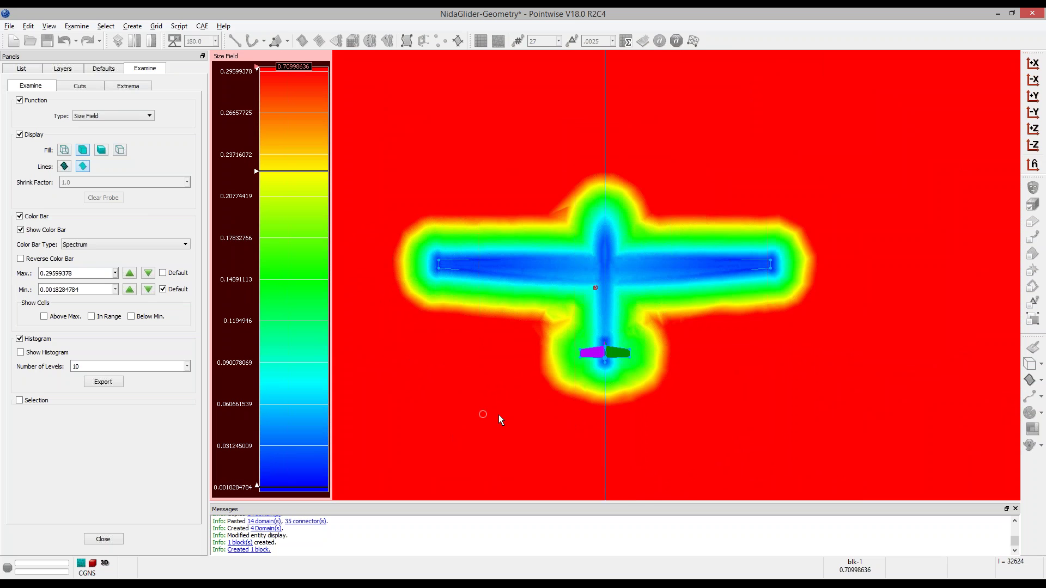
{"action": "scroll", "coordinate": [497, 414], "scroll_direction": "up", "scroll_amount": 2}
{"action": "scroll", "coordinate": [649, 284], "scroll_direction": "down", "scroll_amount": 1}
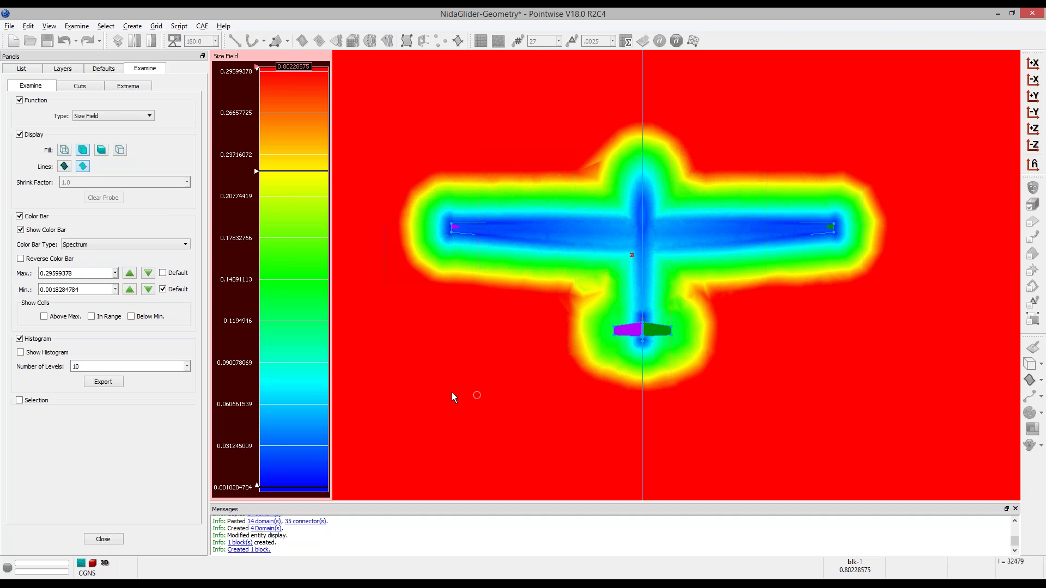
{"action": "left_click", "coordinate": [112, 539]}
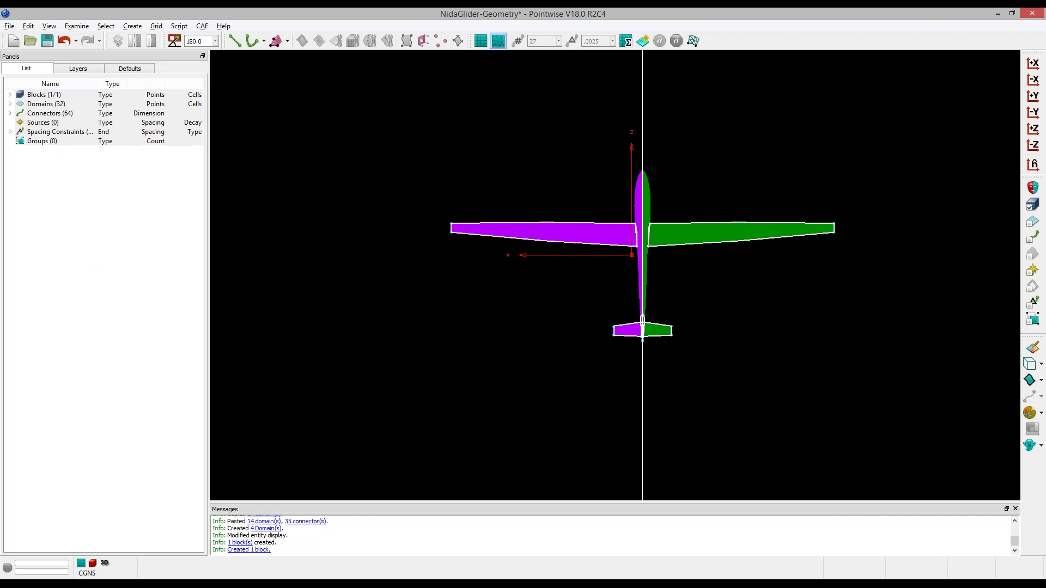
Start a cylinder source with its base centred on the wing tip's trailing-edge corner and a base radius of about 0.089.
{"action": "left_click", "coordinate": [132, 26]}
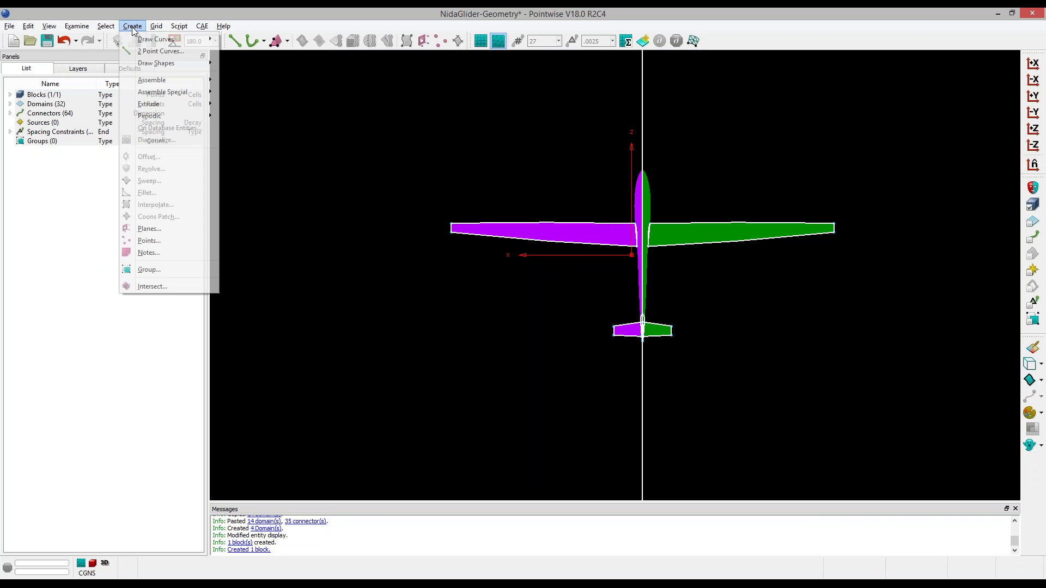
{"action": "mouse_move", "coordinate": [170, 68]}
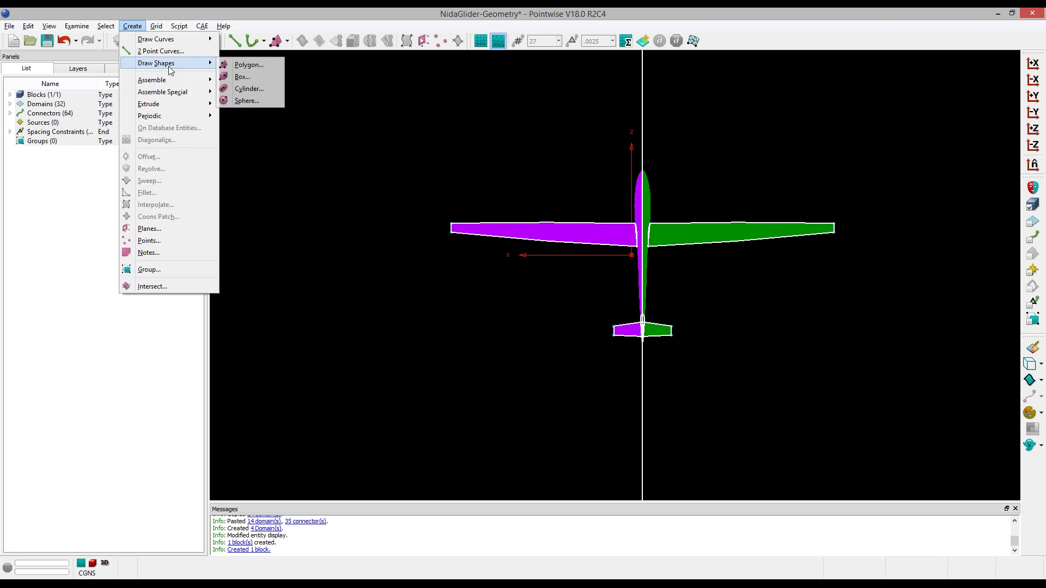
{"action": "left_click", "coordinate": [249, 89]}
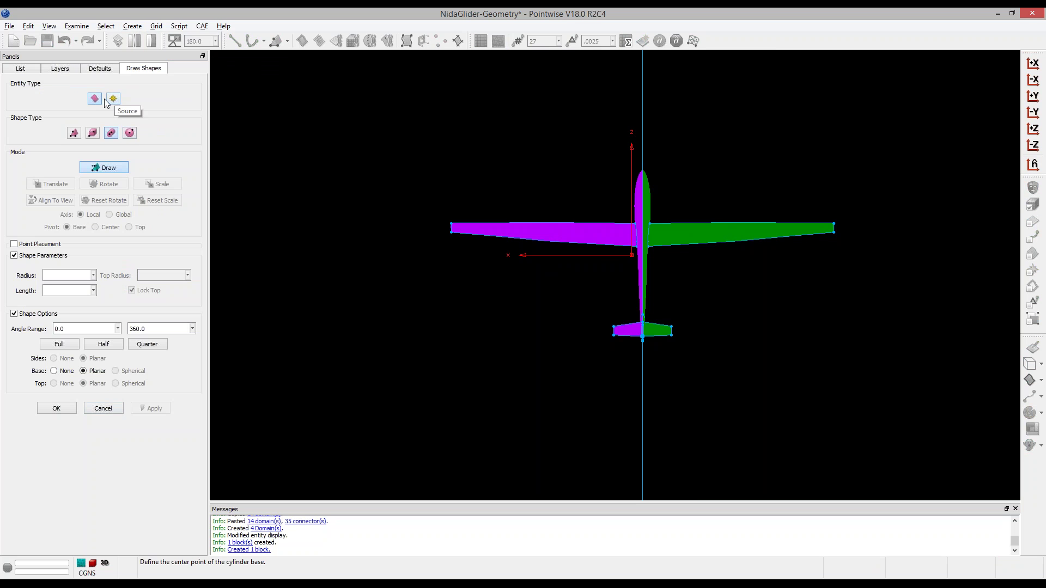
{"action": "left_click", "coordinate": [113, 98]}
{"action": "scroll", "coordinate": [447, 223], "scroll_direction": "up", "scroll_amount": 10}
{"action": "scroll", "coordinate": [468, 305], "scroll_direction": "up", "scroll_amount": 10}
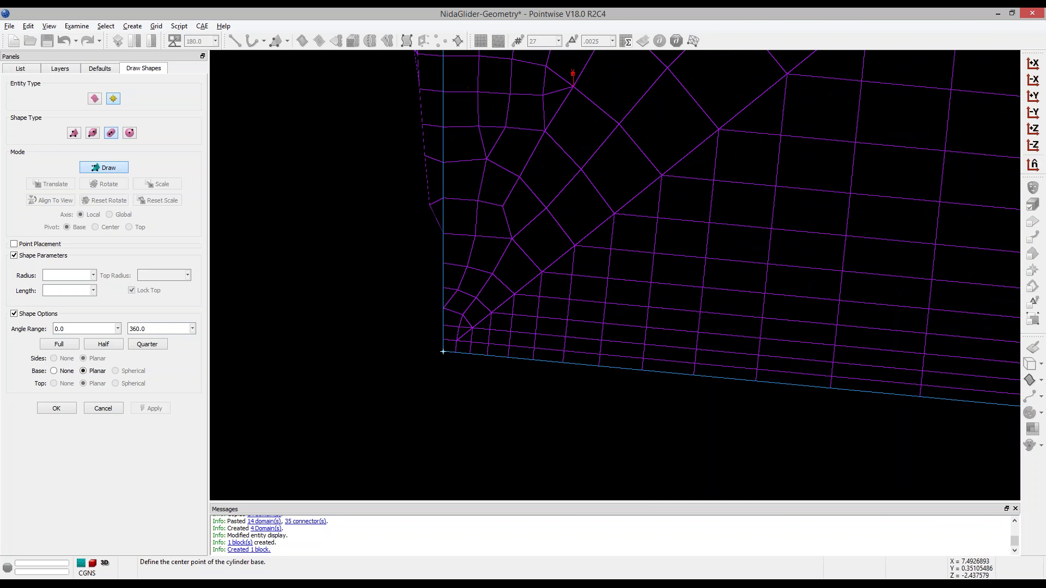
{"action": "left_click", "coordinate": [443, 354]}
{"action": "scroll", "coordinate": [444, 357], "scroll_direction": "down", "scroll_amount": 8}
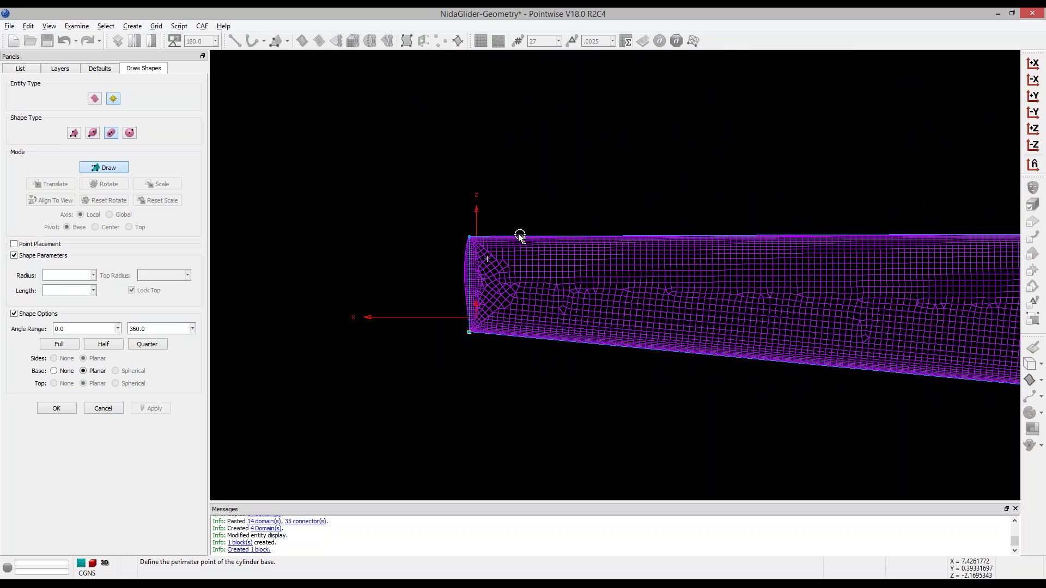
{"action": "left_click", "coordinate": [1032, 131]}
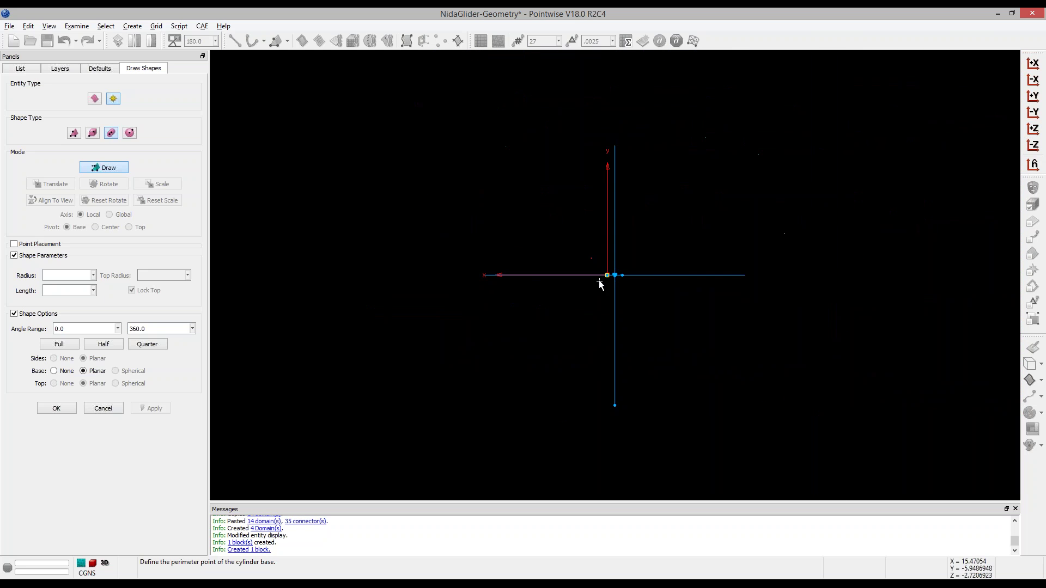
{"action": "scroll", "coordinate": [602, 279], "scroll_direction": "up", "scroll_amount": 8}
{"action": "scroll", "coordinate": [594, 271], "scroll_direction": "up", "scroll_amount": 5}
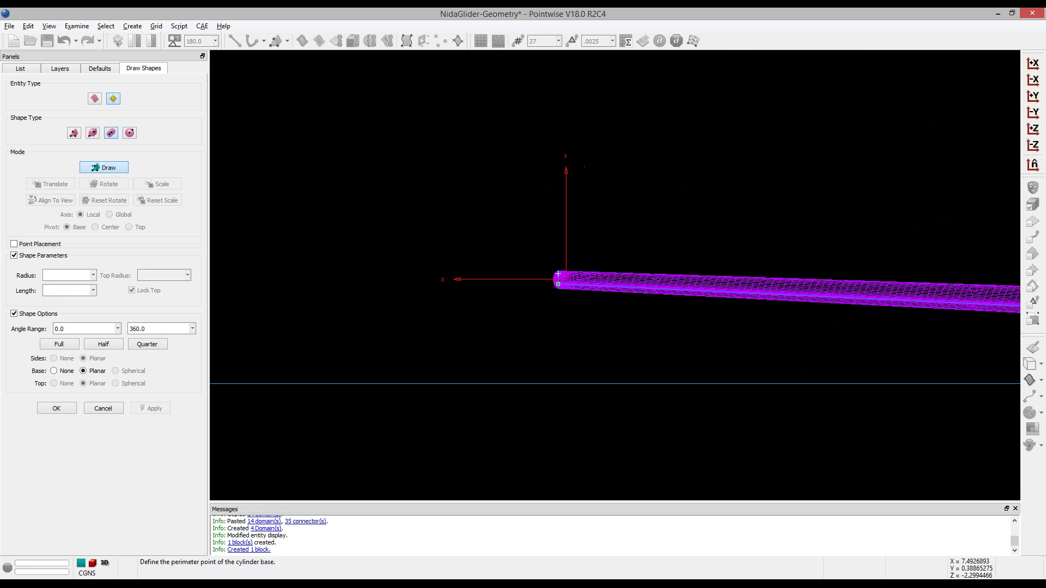
{"action": "left_click", "coordinate": [594, 237]}
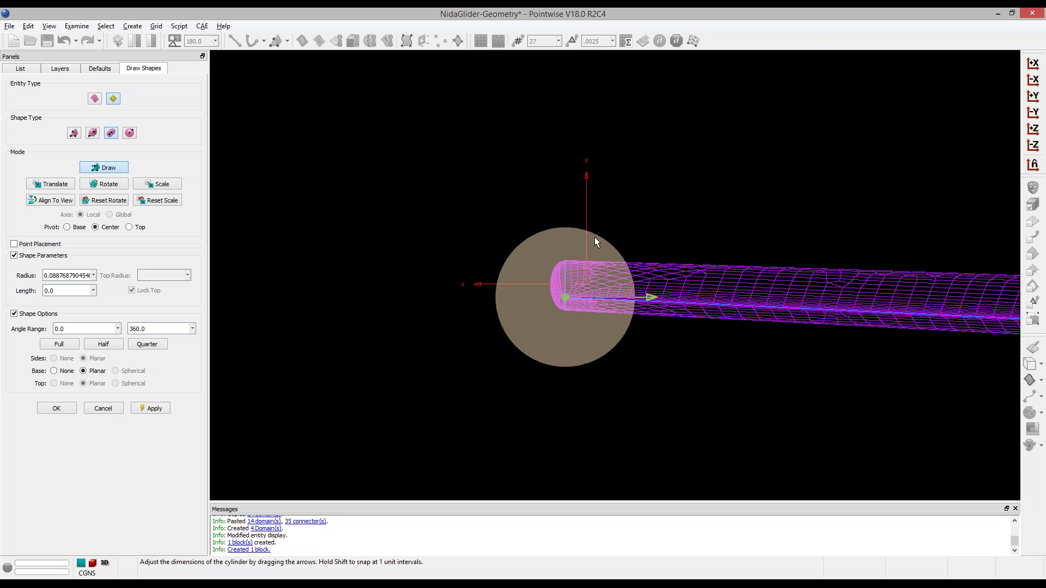
Stretch the cylinder source downstream from the wing tip to a length of about 3.38.
{"action": "right_click", "coordinate": [682, 290], "text": "ctrl"}
{"action": "right_click_drag", "start_coordinate": [746, 275], "coordinate": [831, 322], "text": "ctrl"}
{"action": "left_click_drag", "start_coordinate": [611, 313], "coordinate": [505, 303]}
{"action": "scroll", "coordinate": [451, 279], "scroll_direction": "down", "scroll_amount": 2}
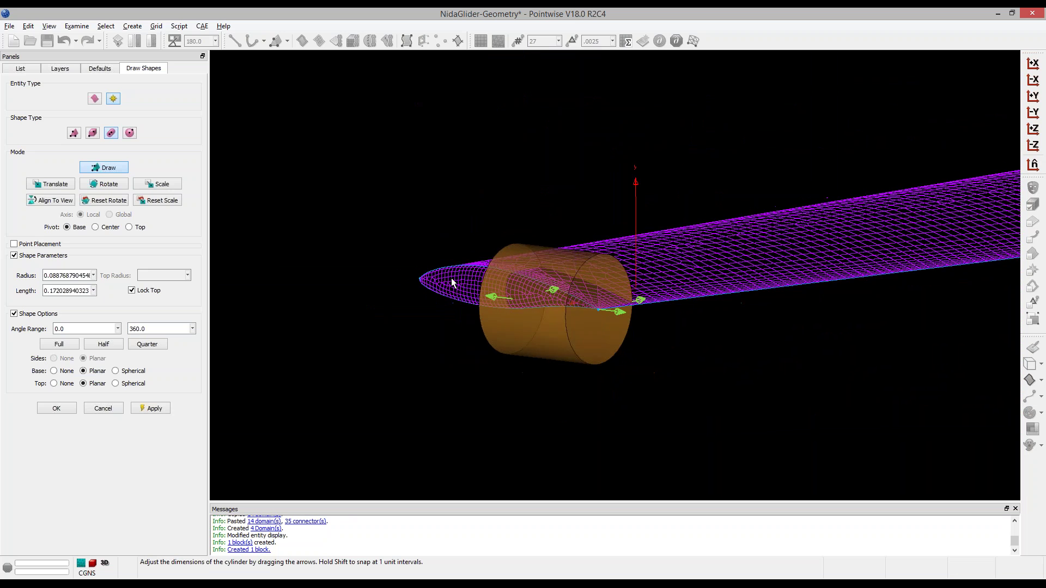
{"action": "scroll", "coordinate": [451, 279], "scroll_direction": "down", "scroll_amount": 5}
{"action": "right_click_drag", "start_coordinate": [451, 279], "coordinate": [460, 296], "text": "ctrl"}
{"action": "scroll", "coordinate": [460, 296], "scroll_direction": "down", "scroll_amount": 1}
{"action": "left_click_drag", "start_coordinate": [498, 299], "coordinate": [784, 420]}
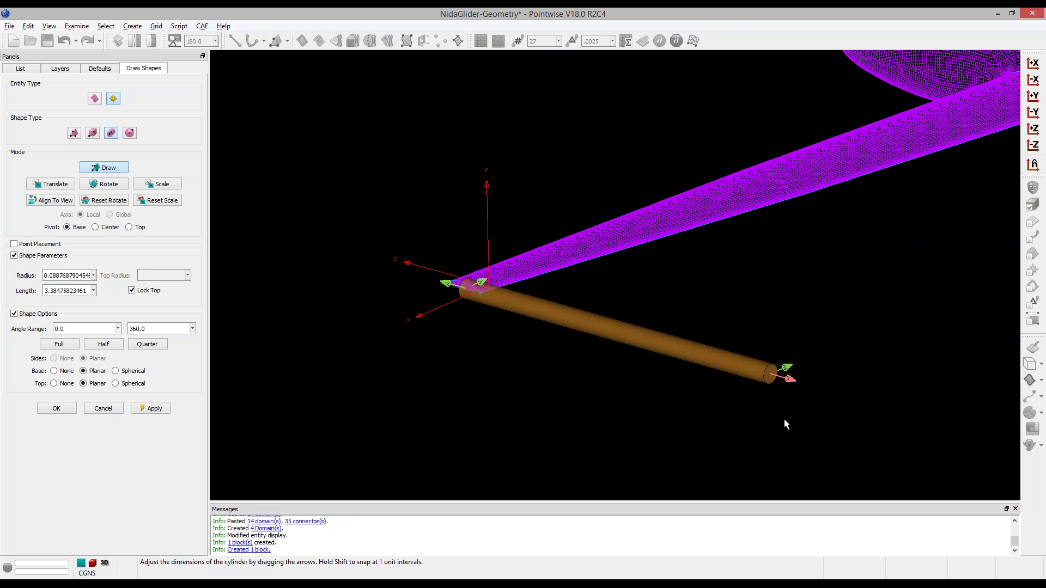
Lengthen the cylinder source to about 5.47, unlock its top, widen the top radius to about 0.233 and accept it.
{"action": "scroll", "coordinate": [378, 263], "scroll_direction": "down", "scroll_amount": 3}
{"action": "left_click_drag", "start_coordinate": [604, 330], "coordinate": [518, 361]}
{"action": "left_click", "coordinate": [132, 291]}
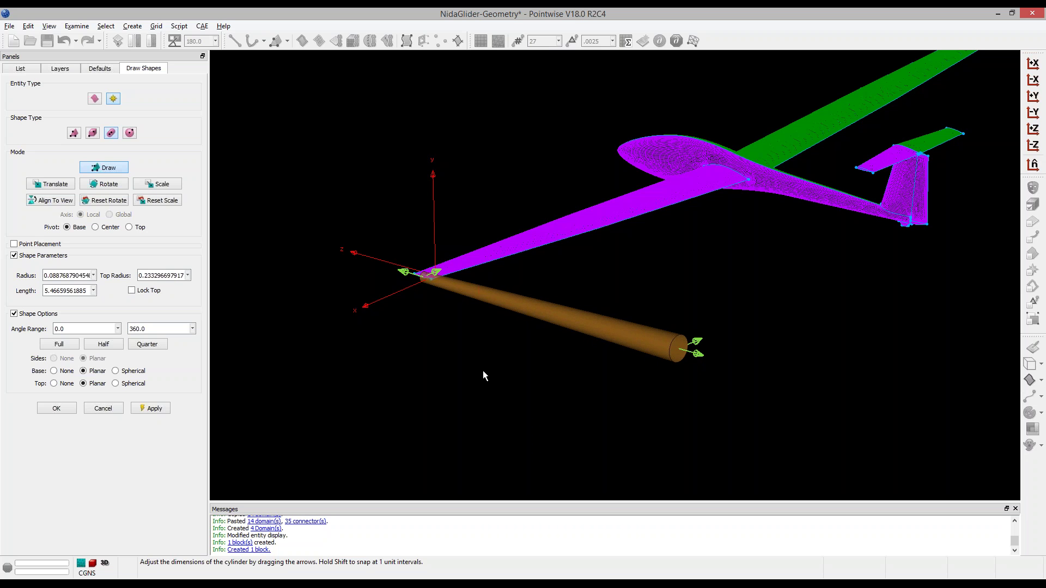
{"action": "scroll", "coordinate": [706, 247], "scroll_direction": "up", "scroll_amount": 1}
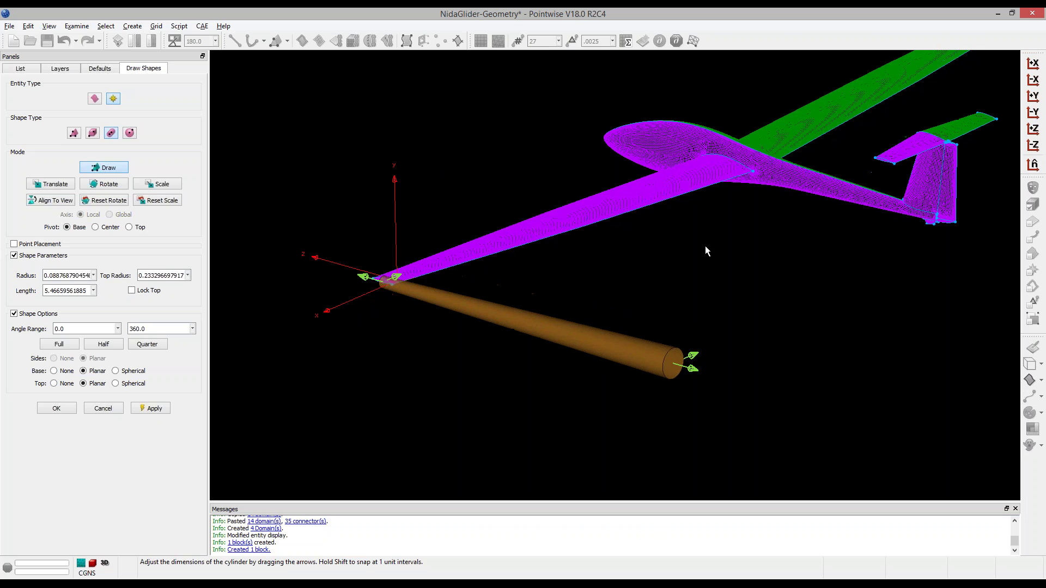
{"action": "left_click", "coordinate": [57, 408]}
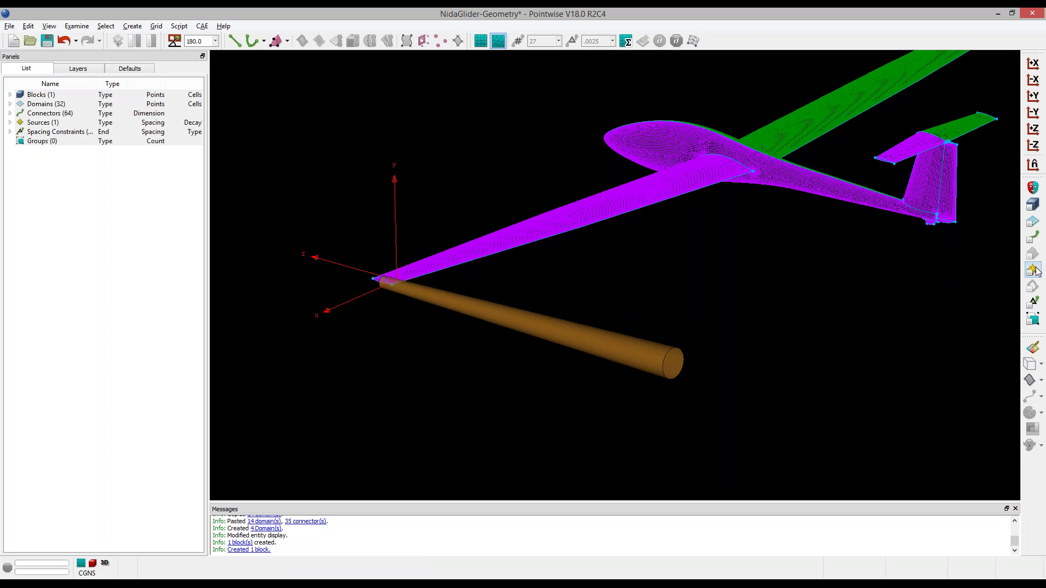
Open the cylinder source's spacing settings and interactively shrink its begin spacing at the wing tip to about 0.013.
{"action": "left_click", "coordinate": [553, 329]}
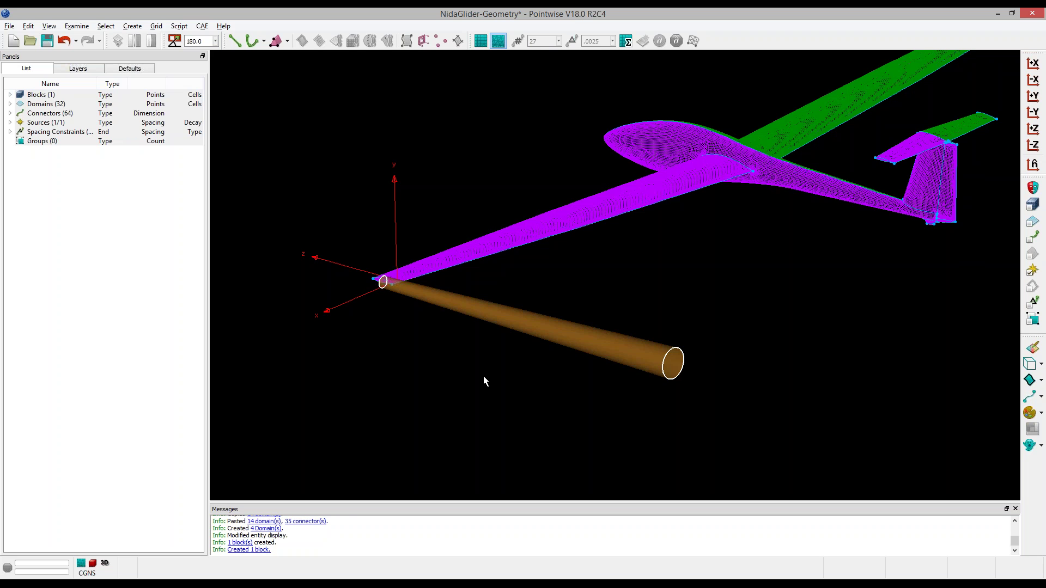
{"action": "left_click", "coordinate": [156, 25]}
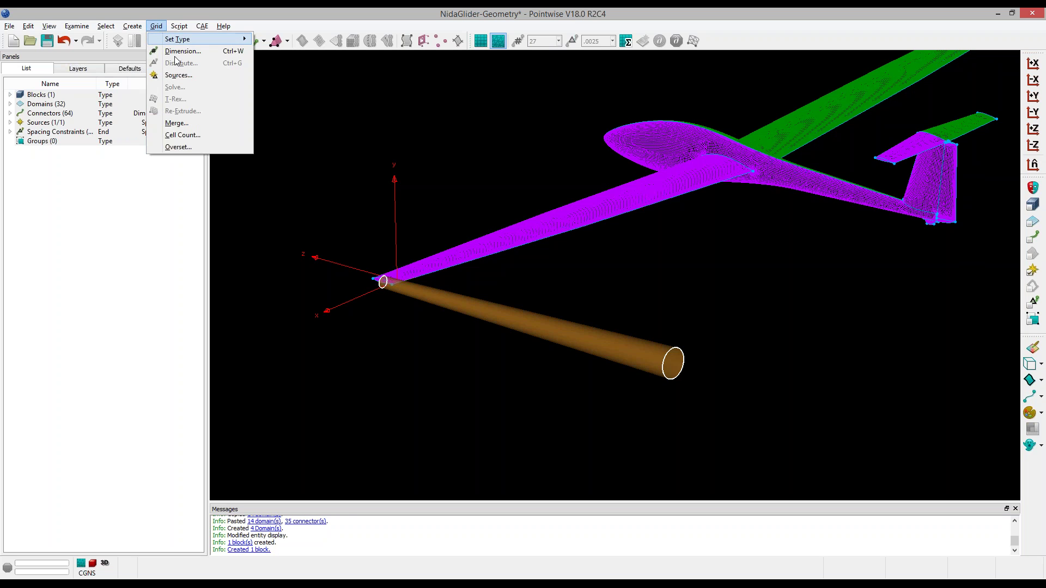
{"action": "left_click", "coordinate": [178, 76]}
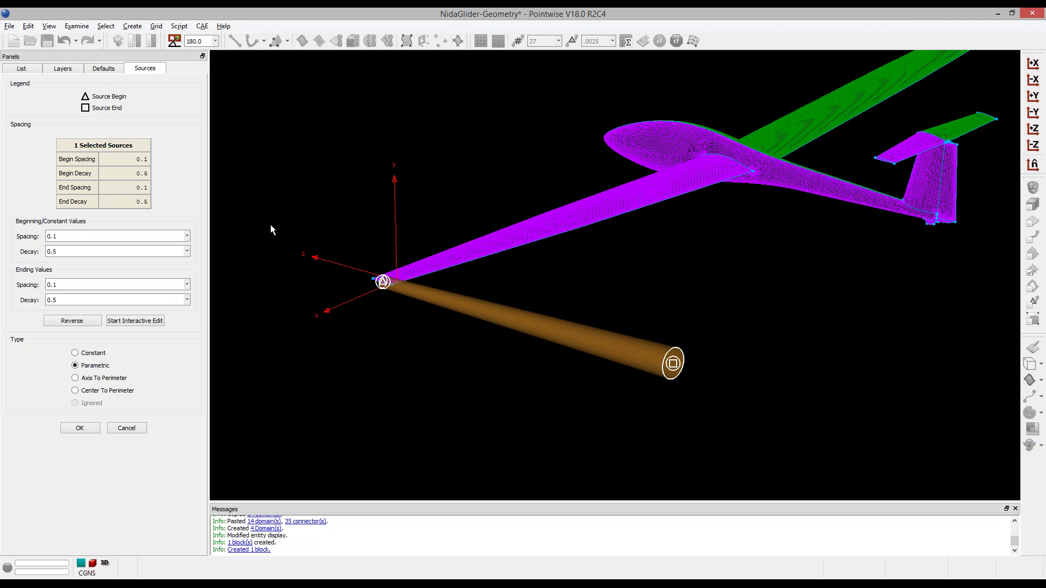
{"action": "scroll", "coordinate": [414, 287], "scroll_direction": "up", "scroll_amount": 10}
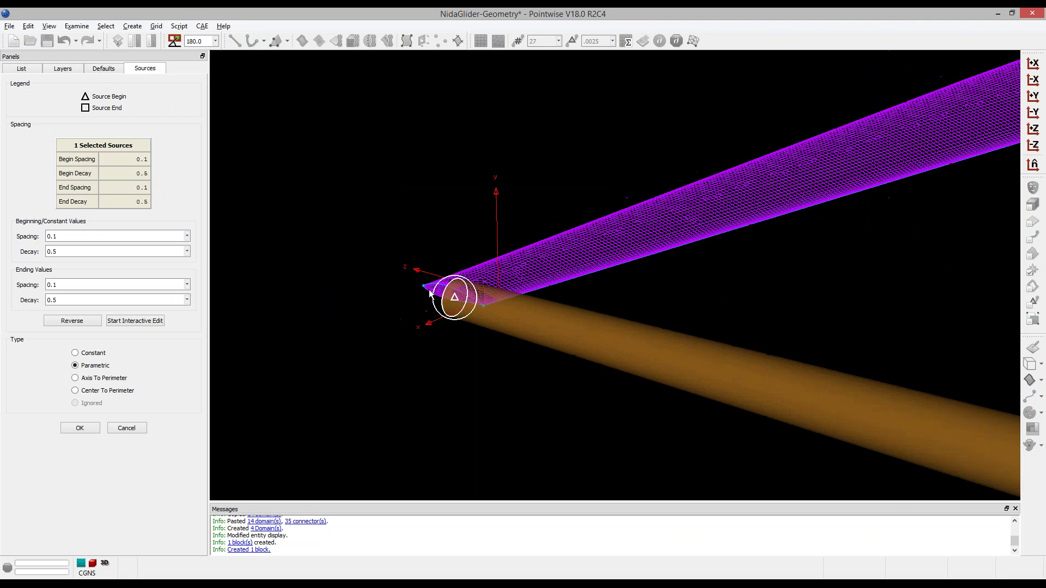
{"action": "scroll", "coordinate": [401, 375], "scroll_direction": "up", "scroll_amount": 5}
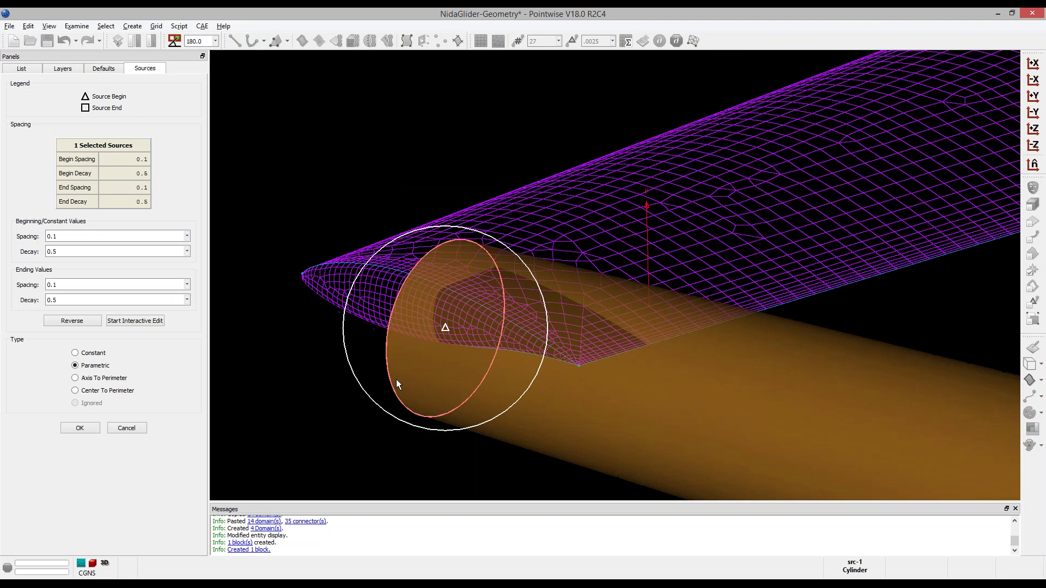
{"action": "left_click", "coordinate": [144, 321]}
{"action": "left_click_drag", "start_coordinate": [410, 166], "coordinate": [455, 286]}
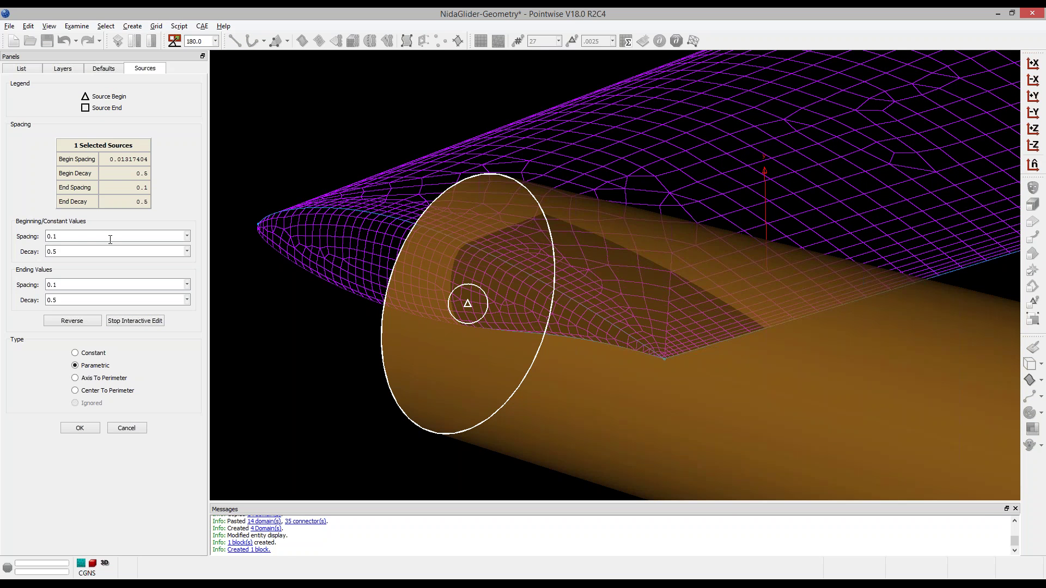
Set the source's beginning spacing to 0.02 and its beginning decay to 0.85.
{"action": "double_click", "coordinate": [55, 235]}
{"action": "type", "text": "0.02"}
{"action": "key", "text": "Return"}
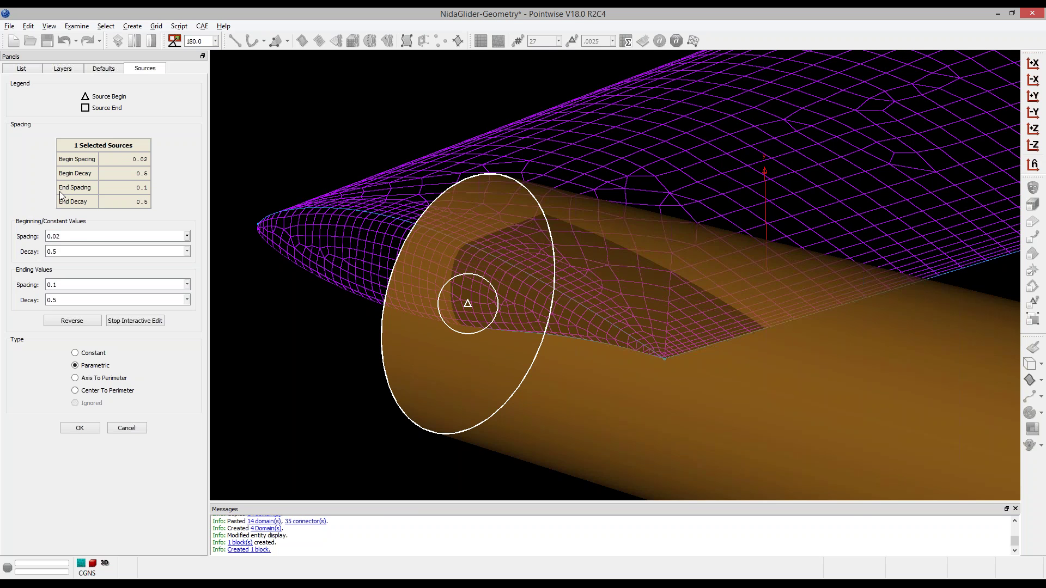
{"action": "double_click", "coordinate": [52, 251]}
{"action": "type", "text": "0.85"}
{"action": "key", "text": "Return"}
Change the source's spacing type to Constant and accept the source settings.
{"action": "scroll", "coordinate": [294, 226], "scroll_direction": "down", "scroll_amount": 10}
{"action": "scroll", "coordinate": [299, 233], "scroll_direction": "down", "scroll_amount": 2}
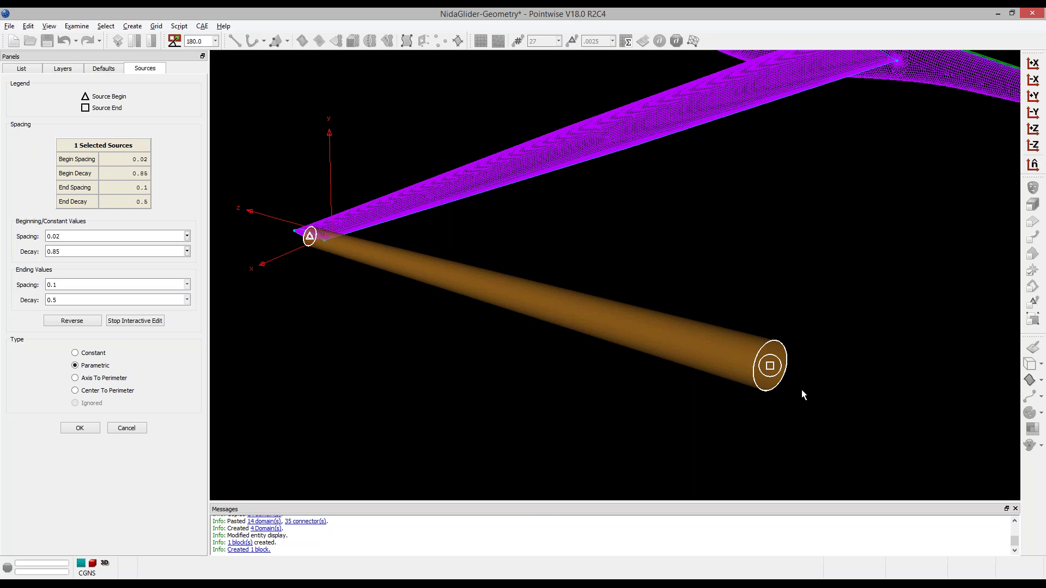
{"action": "left_click", "coordinate": [90, 354]}
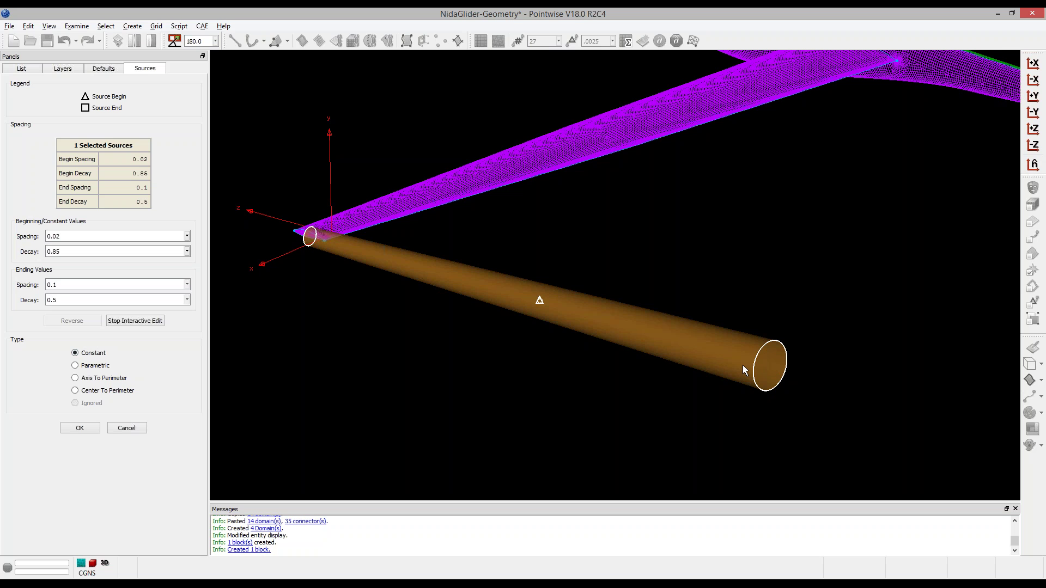
{"action": "left_click", "coordinate": [69, 428]}
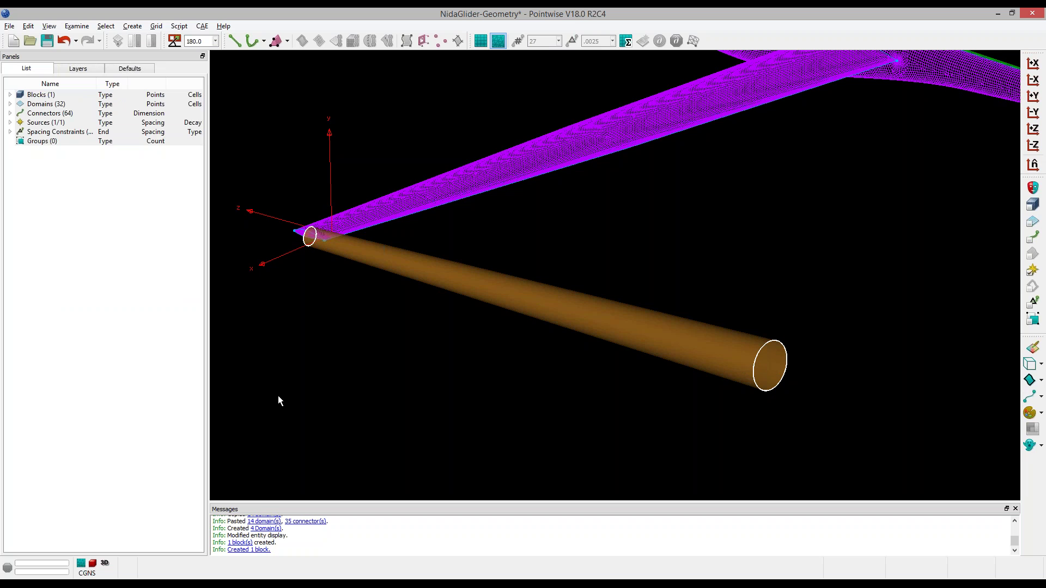
Expand the list of sources, open the cylinder source's spacing value for in-place editing and keep it at 0.02.
{"action": "left_click", "coordinate": [10, 122]}
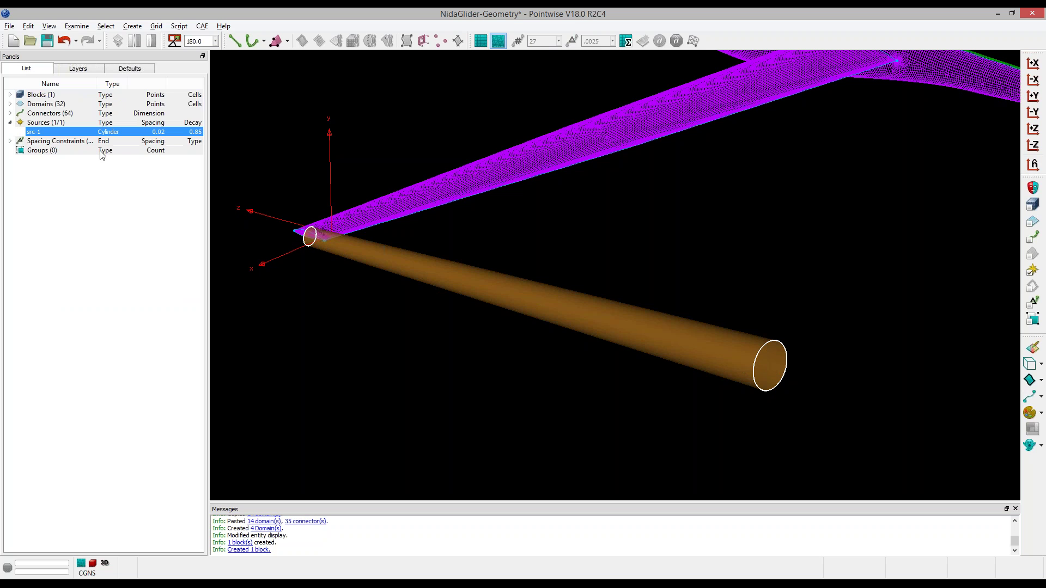
{"action": "left_click", "coordinate": [164, 134]}
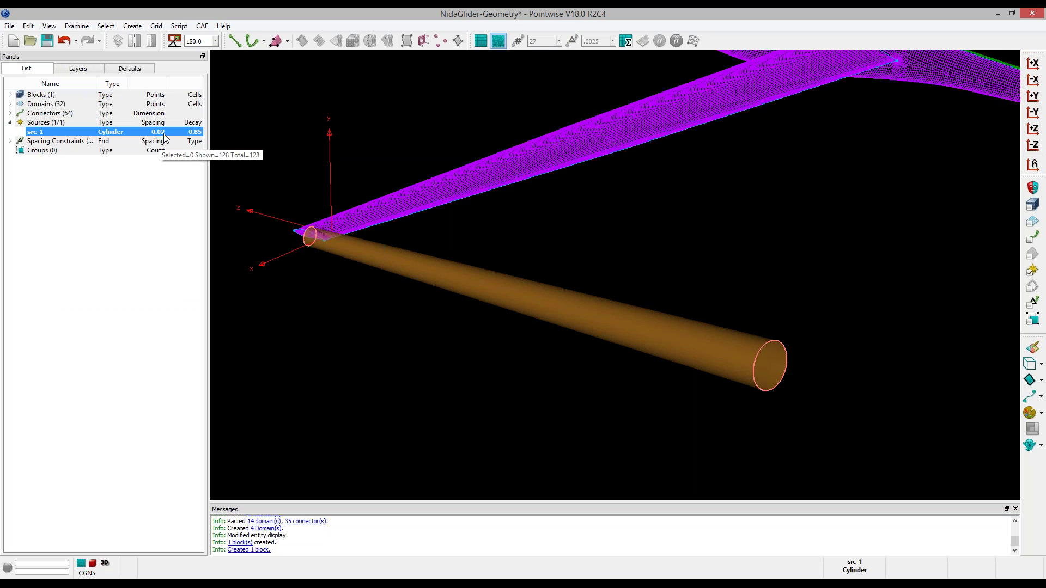
{"action": "left_click", "coordinate": [165, 135]}
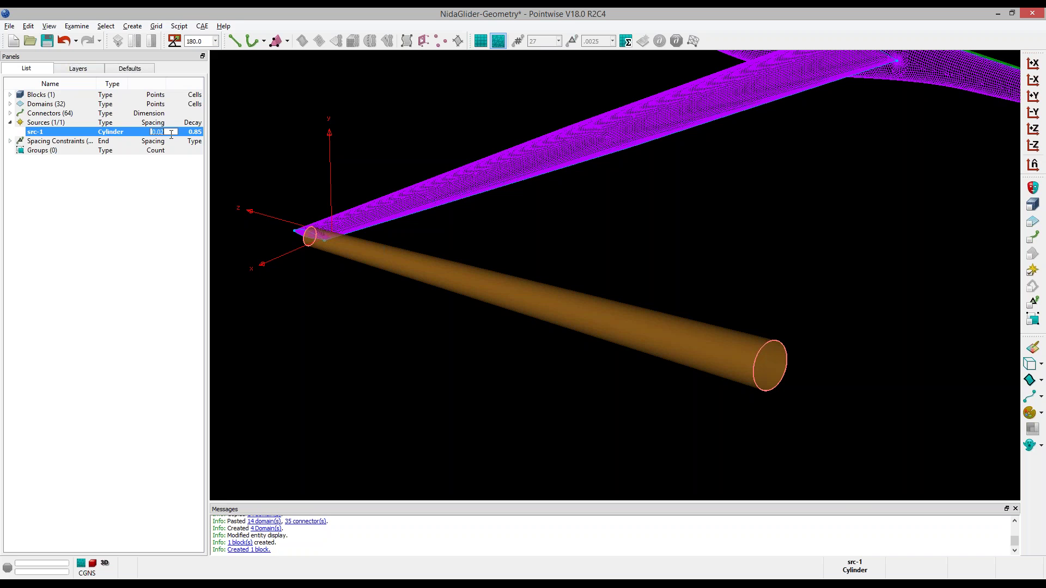
{"action": "key", "text": "Return"}
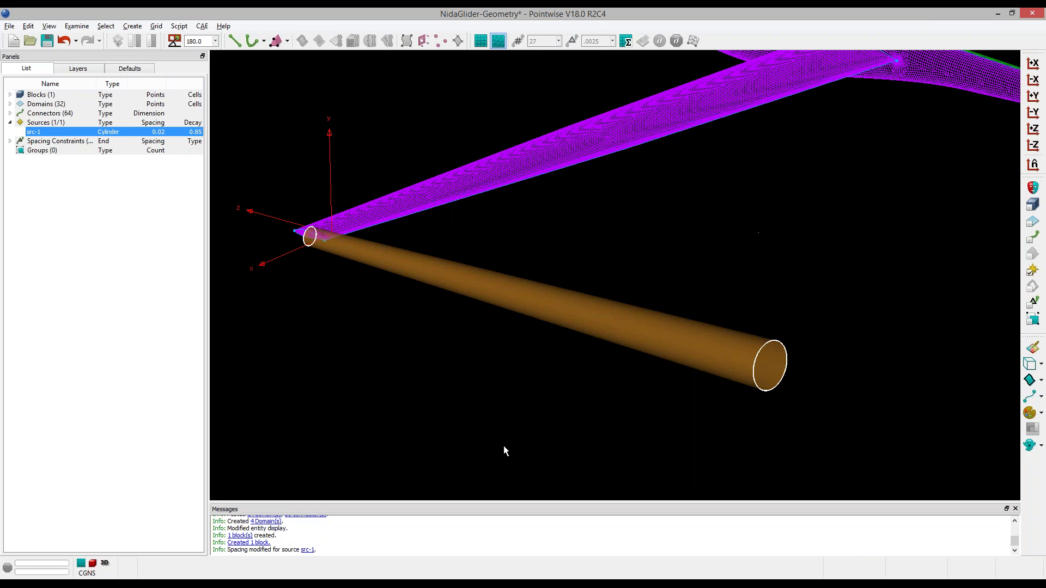
Copy the wing-tip cylinder source and paste it mirrored about the constant plane X = 0.0 onto the opposite wing tip.
{"action": "scroll", "coordinate": [485, 432], "scroll_direction": "down", "scroll_amount": 3}
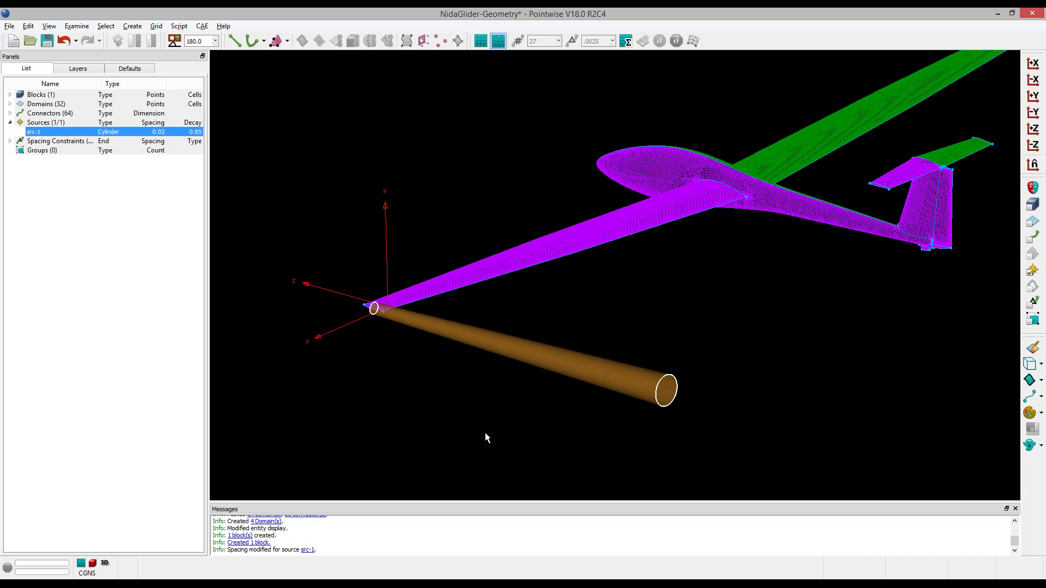
{"action": "scroll", "coordinate": [559, 361], "scroll_direction": "up", "scroll_amount": 1}
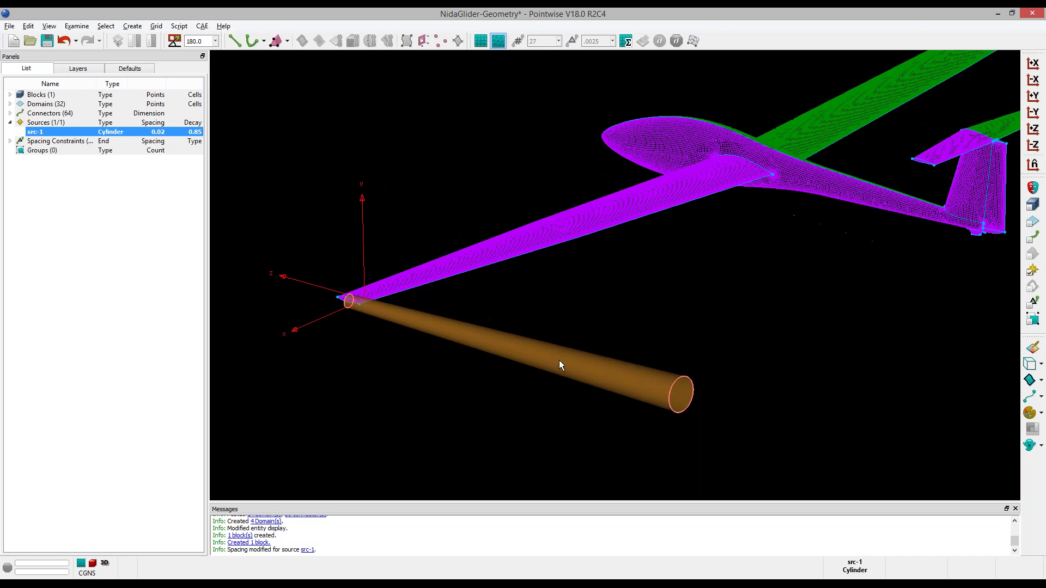
{"action": "key", "text": "ctrl+c"}
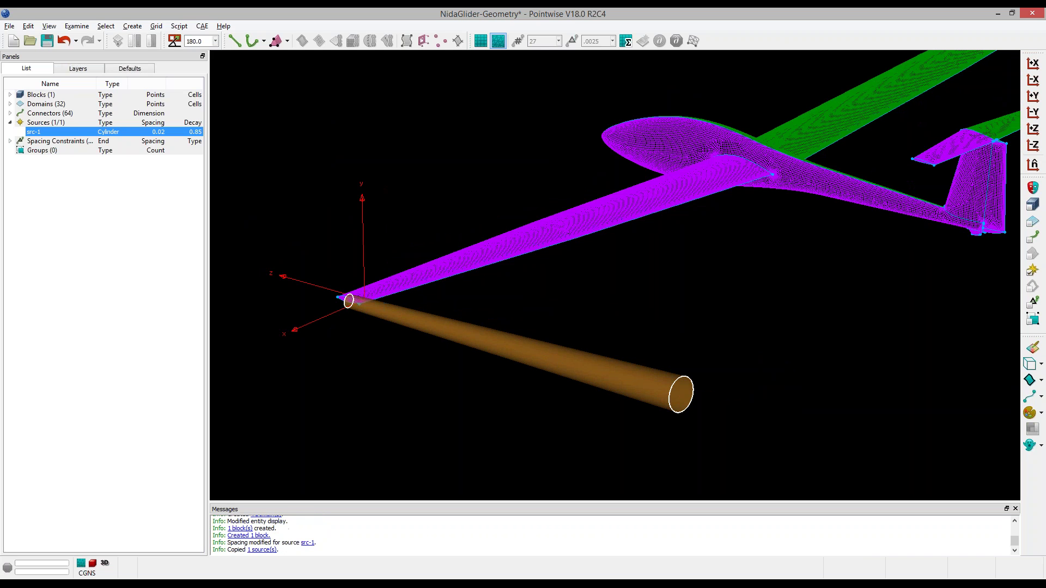
{"action": "key", "text": "ctrl+v"}
{"action": "left_click", "coordinate": [94, 156]}
{"action": "scroll", "coordinate": [413, 375], "scroll_direction": "down", "scroll_amount": 4}
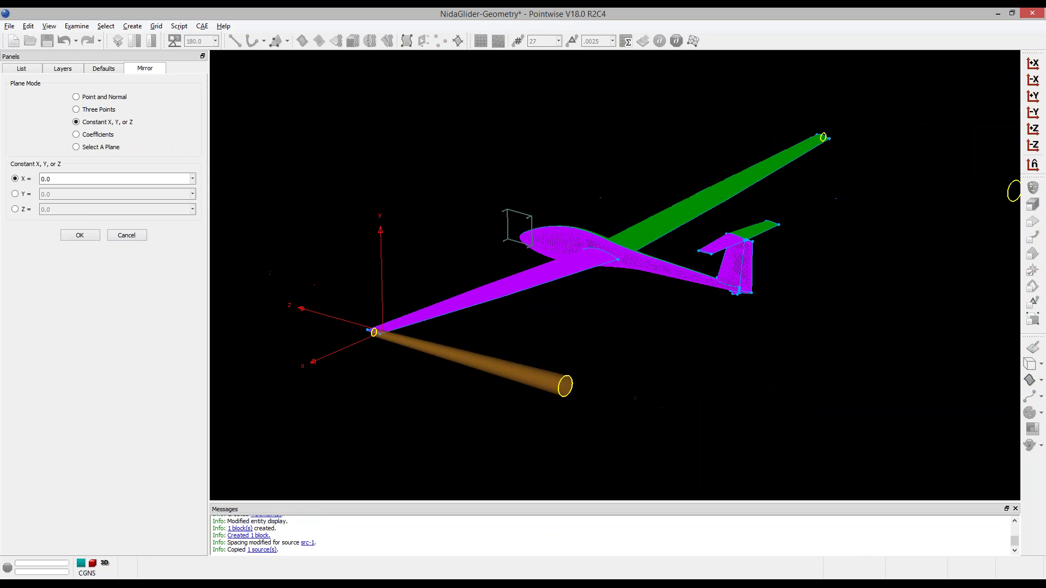
{"action": "left_click", "coordinate": [79, 235]}
{"action": "left_click", "coordinate": [79, 236]}
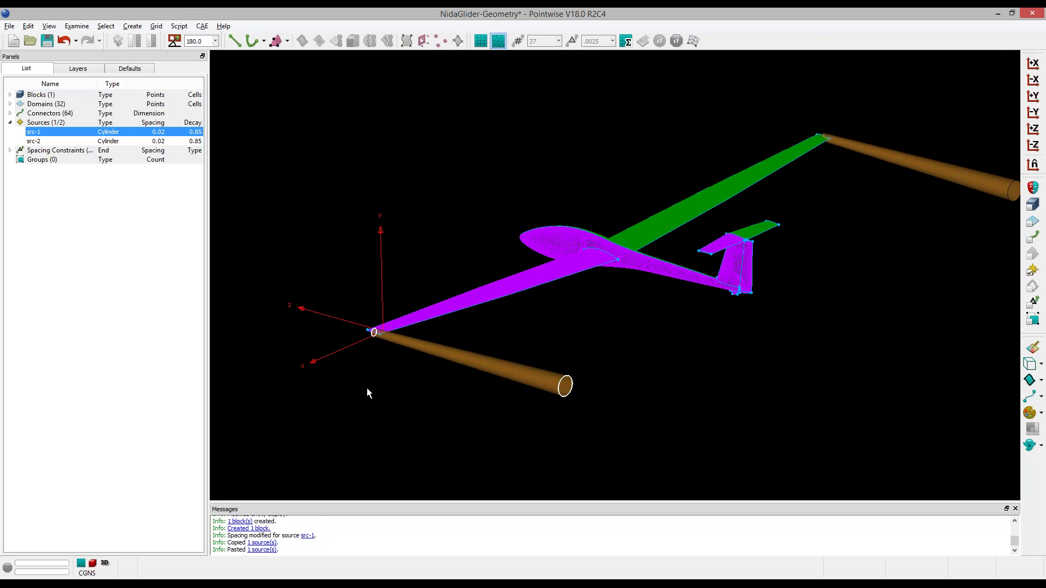
Select the volume block, examine its size field, and enable a constant-Y cutting plane through the glider.
{"action": "scroll", "coordinate": [366, 392], "scroll_direction": "down", "scroll_amount": 1}
{"action": "left_click", "coordinate": [746, 336]}
{"action": "left_click", "coordinate": [1032, 205]}
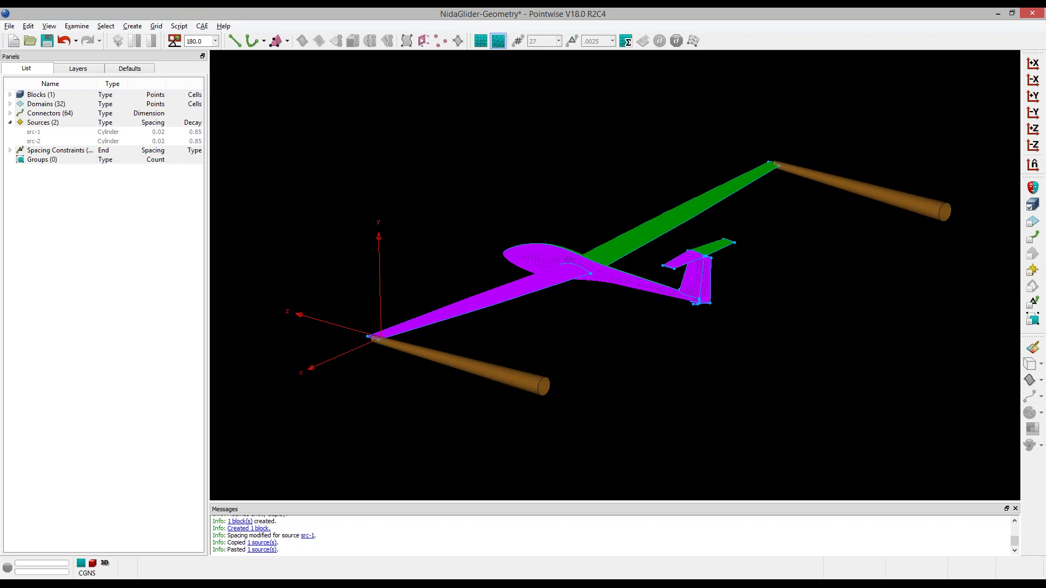
{"action": "left_click", "coordinate": [76, 25]}
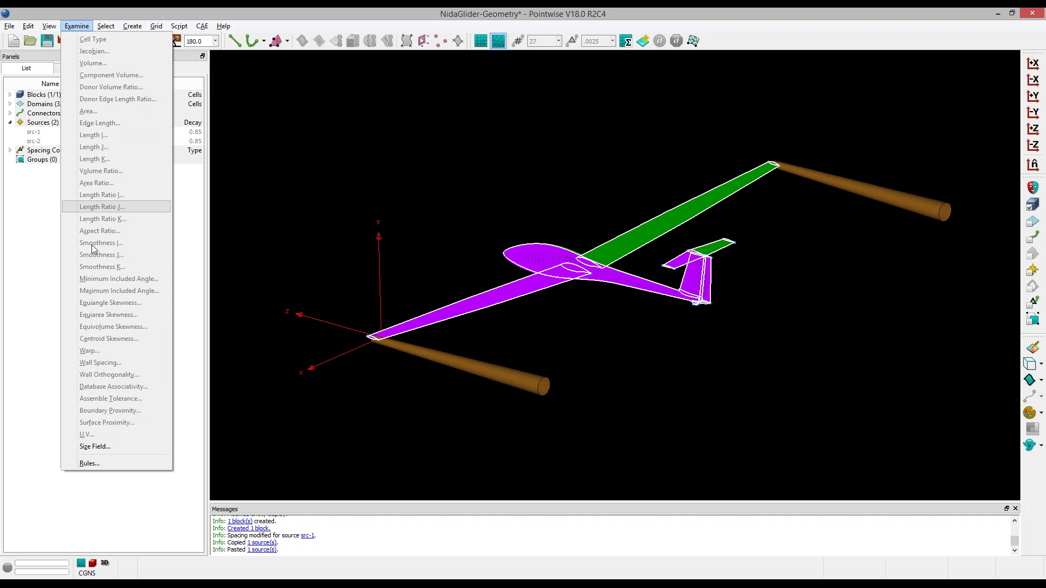
{"action": "left_click", "coordinate": [108, 436]}
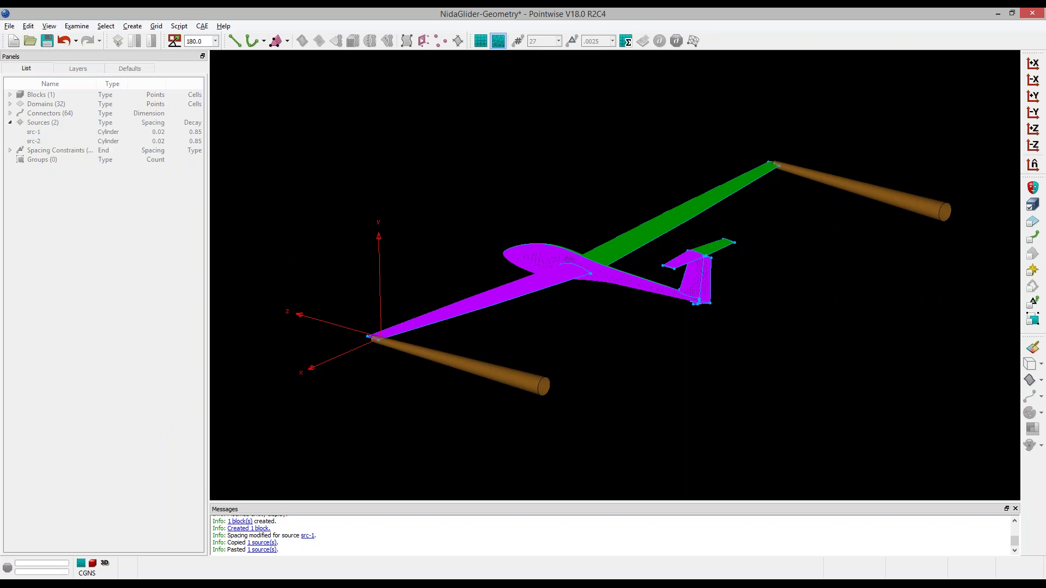
{"action": "left_click", "coordinate": [80, 85]}
{"action": "left_click", "coordinate": [21, 113]}
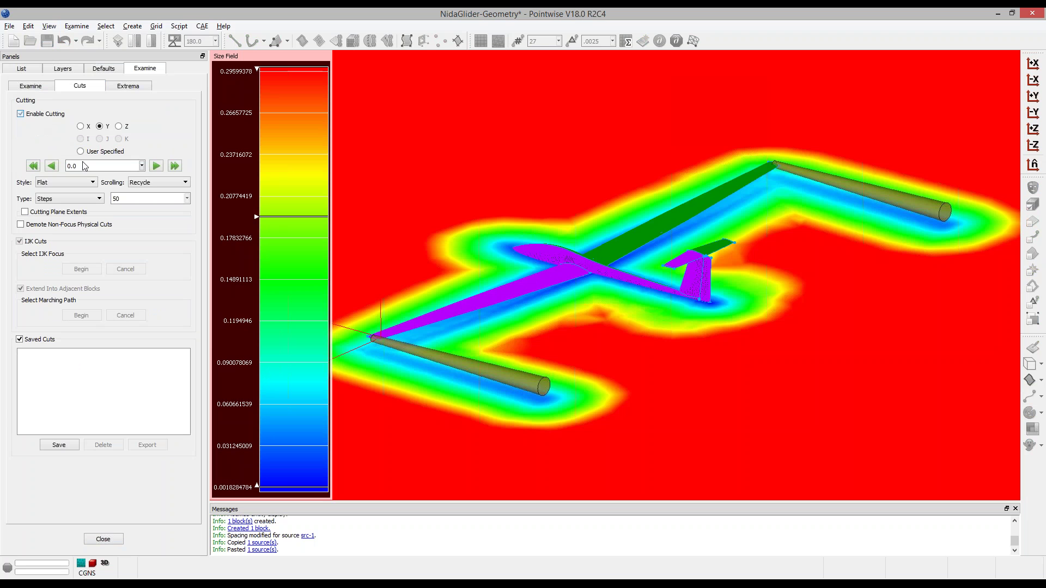
Set the Y cut location to 0.3, inspect the size field around the wing tips and cylinder sources, and close the examination.
{"action": "double_click", "coordinate": [71, 165]}
{"action": "type", "text": "0.3"}
{"action": "key", "text": "Return"}
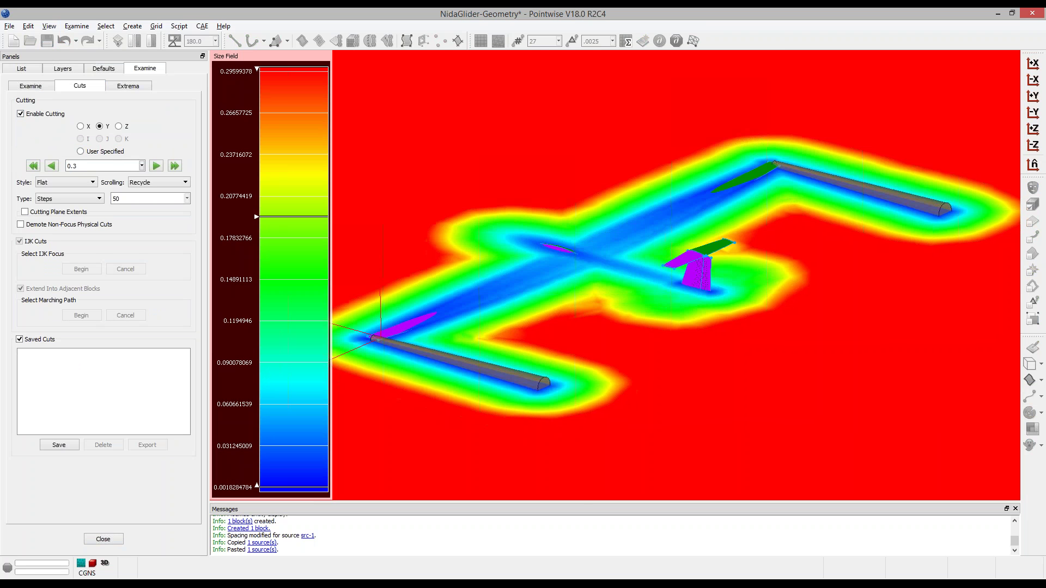
{"action": "right_click_drag", "start_coordinate": [628, 240], "coordinate": [631, 322], "text": "ctrl"}
{"action": "scroll", "coordinate": [630, 322], "scroll_direction": "down", "scroll_amount": 1}
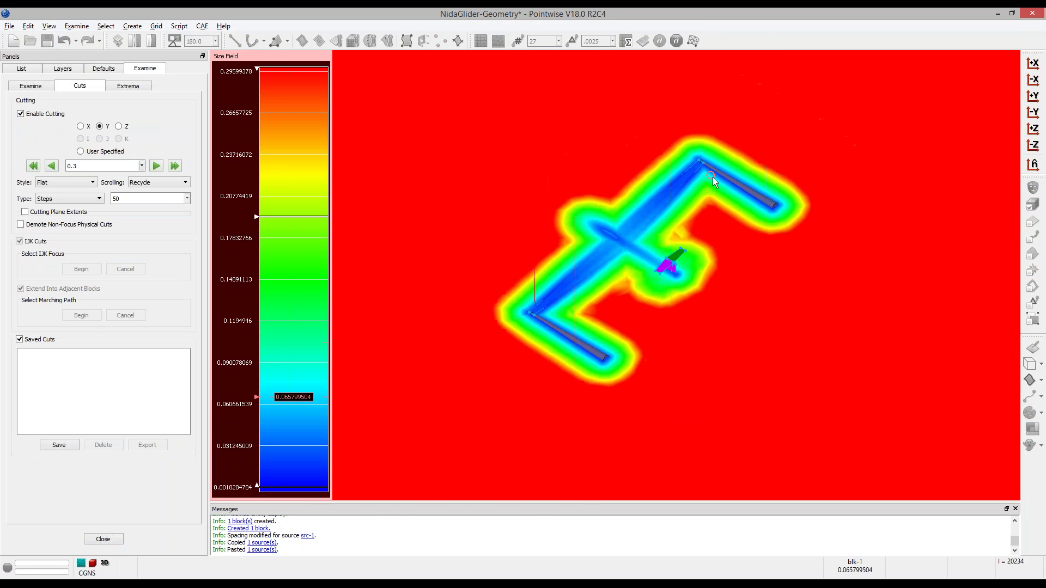
{"action": "scroll", "coordinate": [712, 175], "scroll_direction": "up", "scroll_amount": 4}
{"action": "right_click_drag", "start_coordinate": [659, 234], "coordinate": [662, 269], "text": "ctrl"}
{"action": "scroll", "coordinate": [636, 219], "scroll_direction": "down", "scroll_amount": 2}
{"action": "right_click_drag", "start_coordinate": [607, 238], "coordinate": [607, 216], "text": "shift"}
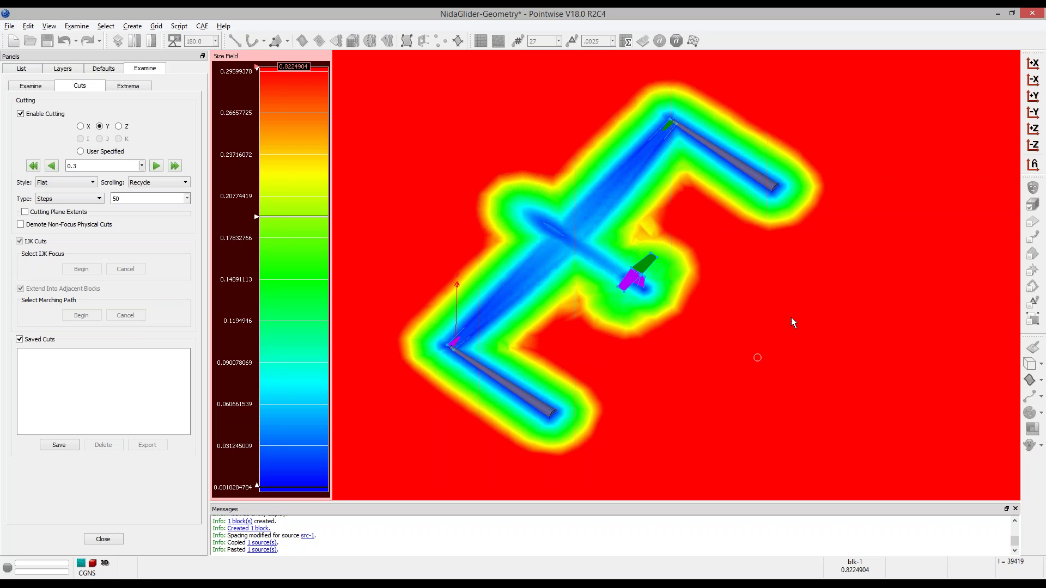
{"action": "left_click", "coordinate": [101, 539]}
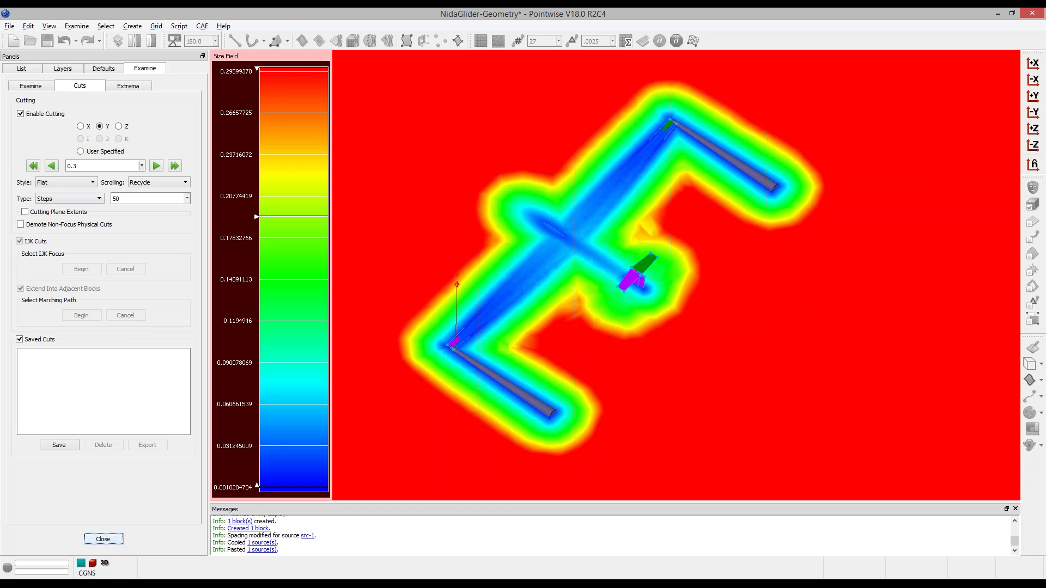
Select the volume block and open its T-Rex settings in the Solve command.
{"action": "right_click_drag", "start_coordinate": [539, 74], "coordinate": [684, 299]}
{"action": "scroll", "coordinate": [492, 245], "scroll_direction": "up", "scroll_amount": 5}
{"action": "scroll", "coordinate": [555, 299], "scroll_direction": "down", "scroll_amount": 4}
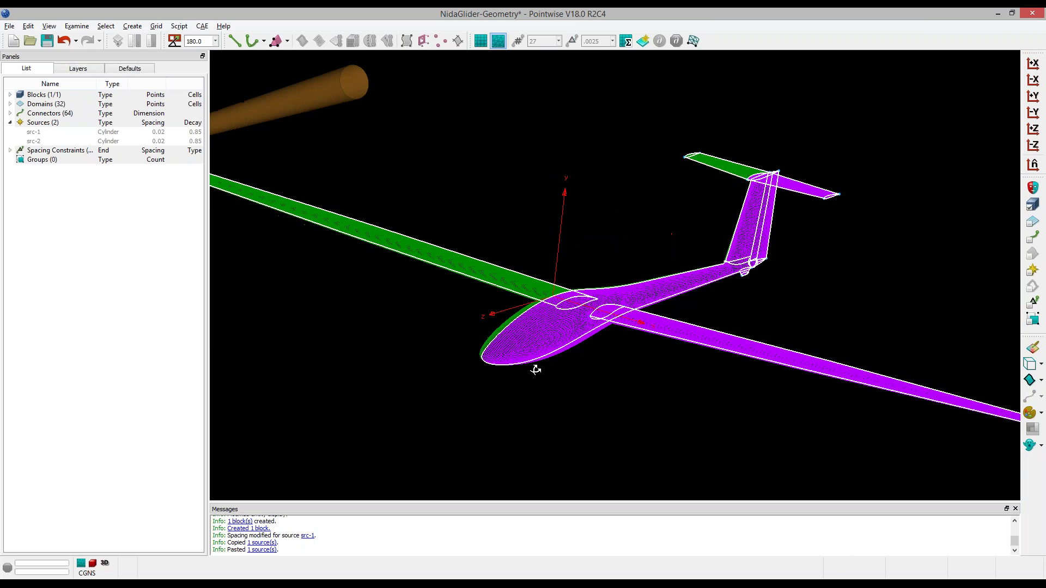
{"action": "scroll", "coordinate": [694, 299], "scroll_direction": "up", "scroll_amount": 4}
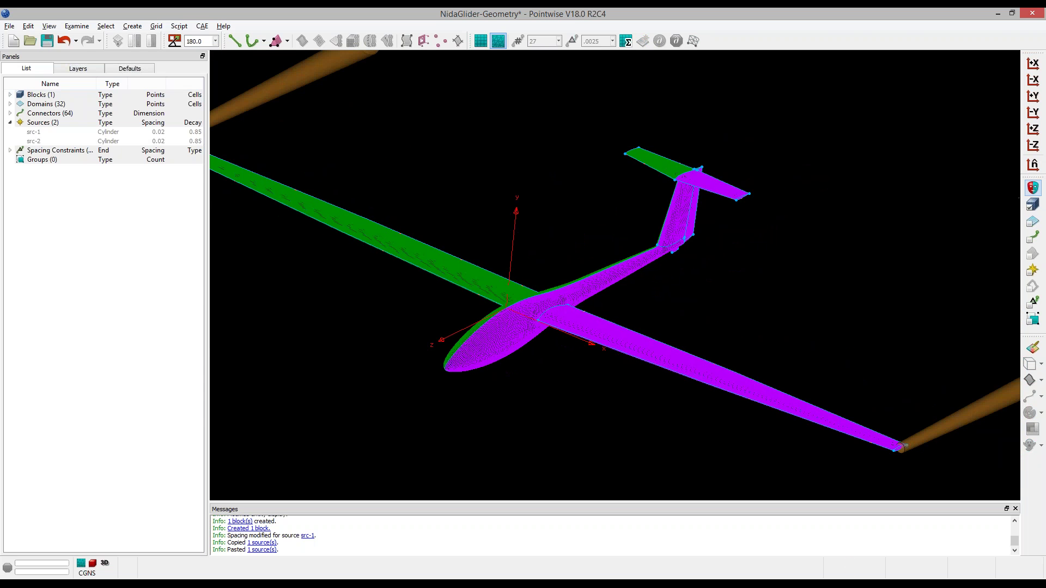
{"action": "scroll", "coordinate": [545, 321], "scroll_direction": "up", "scroll_amount": 4}
{"action": "right_click_drag", "start_coordinate": [556, 301], "coordinate": [732, 255], "text": "ctrl"}
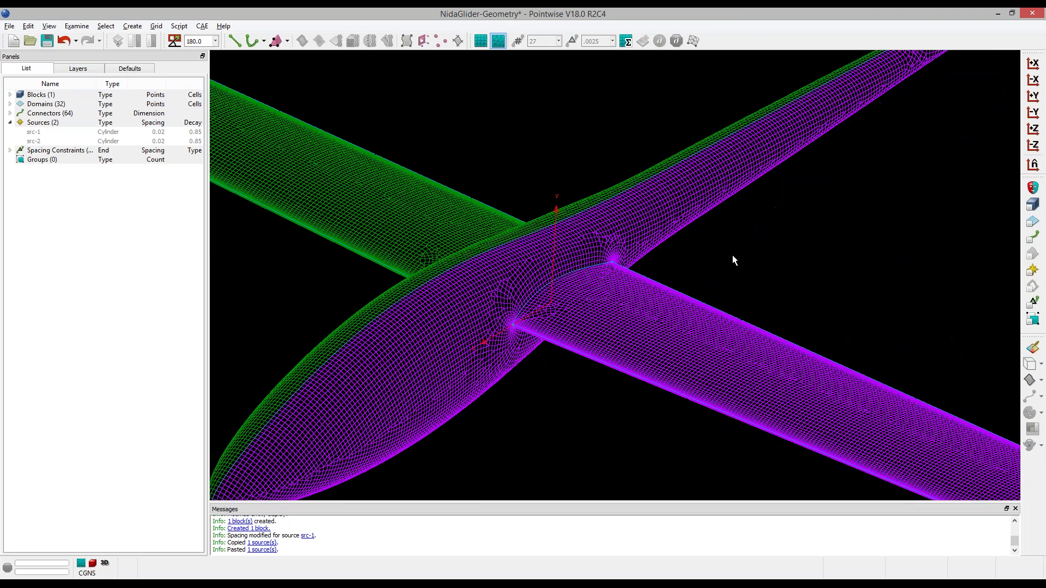
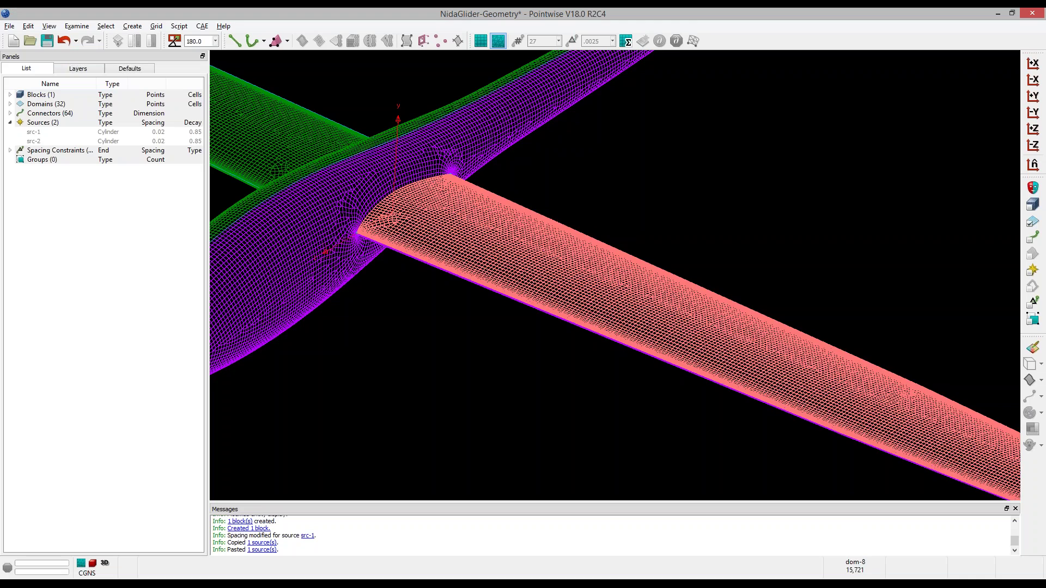
{"action": "left_click", "coordinate": [1000, 220]}
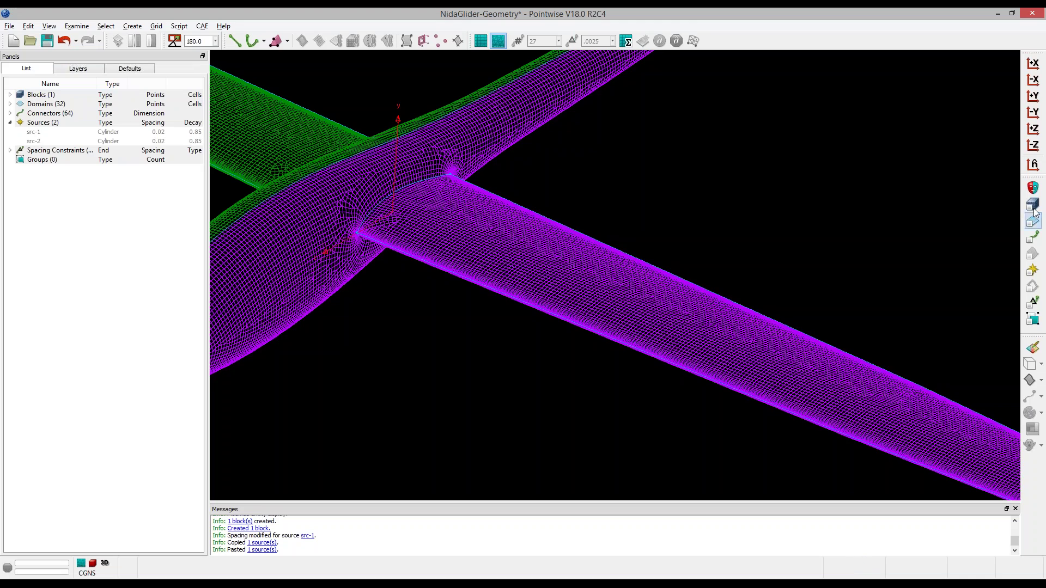
{"action": "left_click", "coordinate": [440, 184]}
{"action": "scroll", "coordinate": [561, 347], "scroll_direction": "down", "scroll_amount": 2}
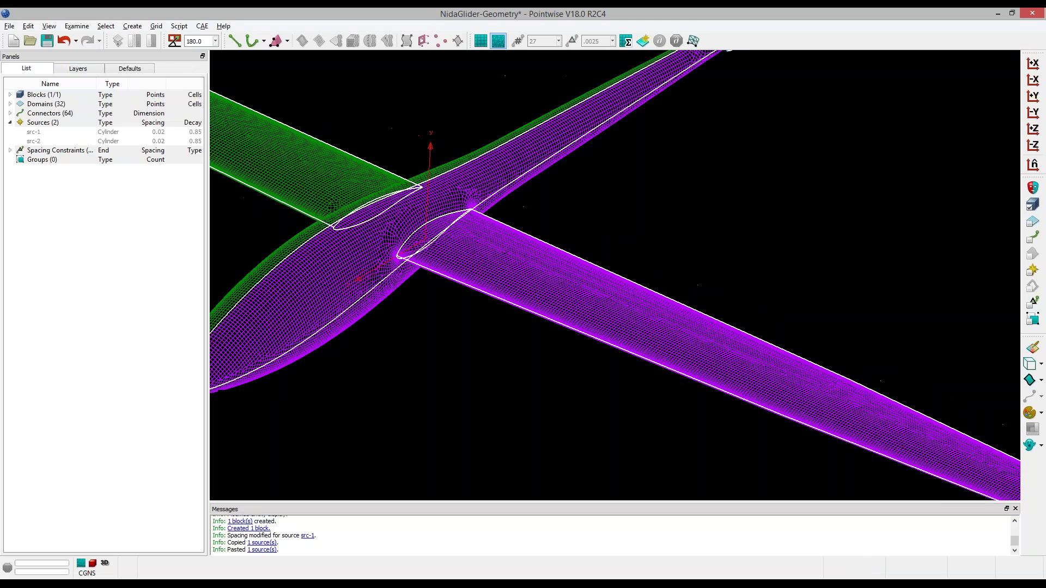
{"action": "left_click", "coordinate": [155, 27]}
{"action": "left_click", "coordinate": [163, 86]}
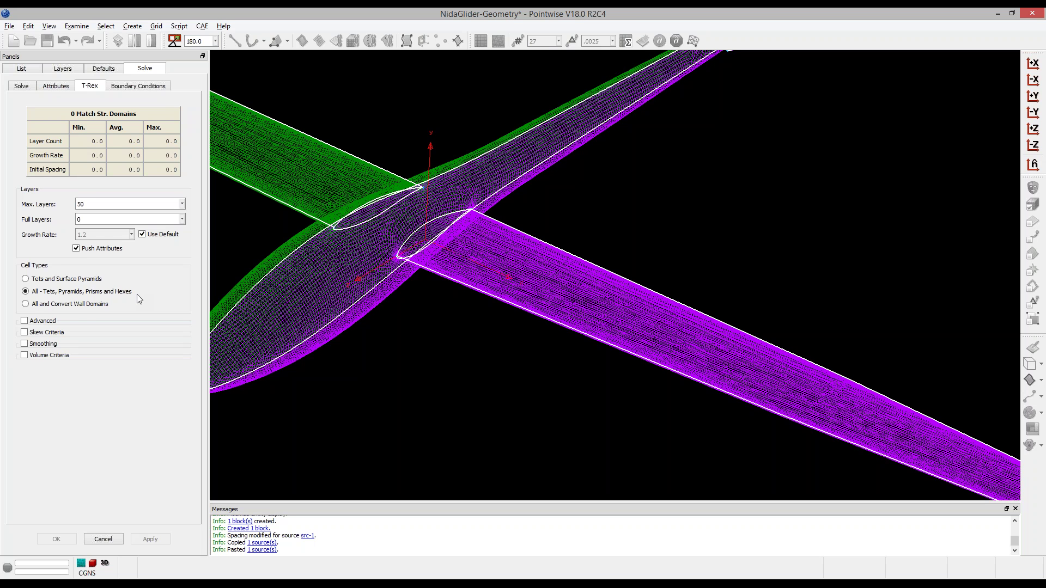
Try the All and Convert Wall Domains cell type, restore All - Tets, Pyramids, Prisms and Hexes, and expand the Skew Criteria and Advanced options.
{"action": "left_click", "coordinate": [69, 304]}
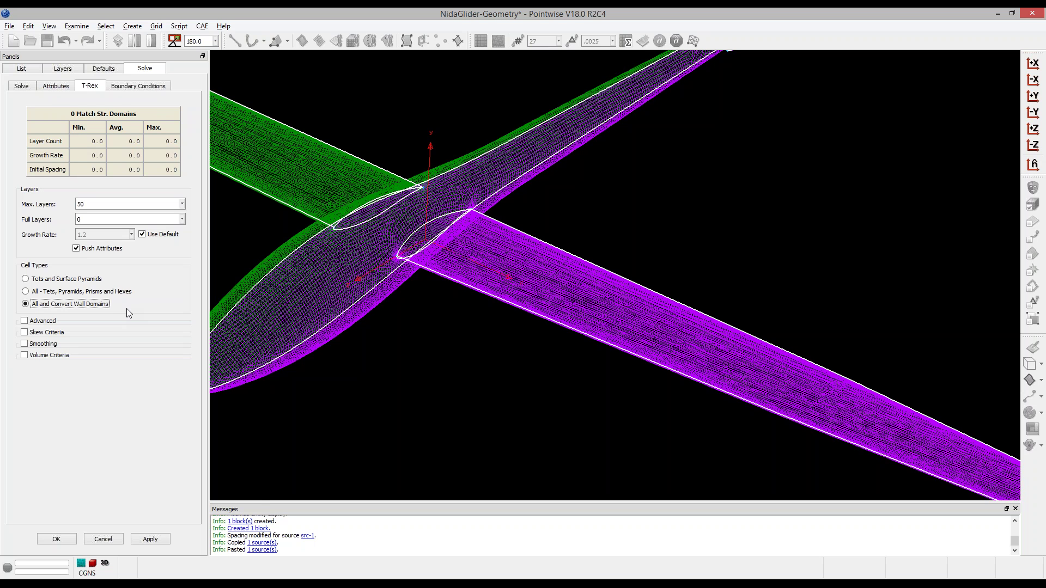
{"action": "left_click", "coordinate": [71, 292]}
{"action": "left_click", "coordinate": [50, 333]}
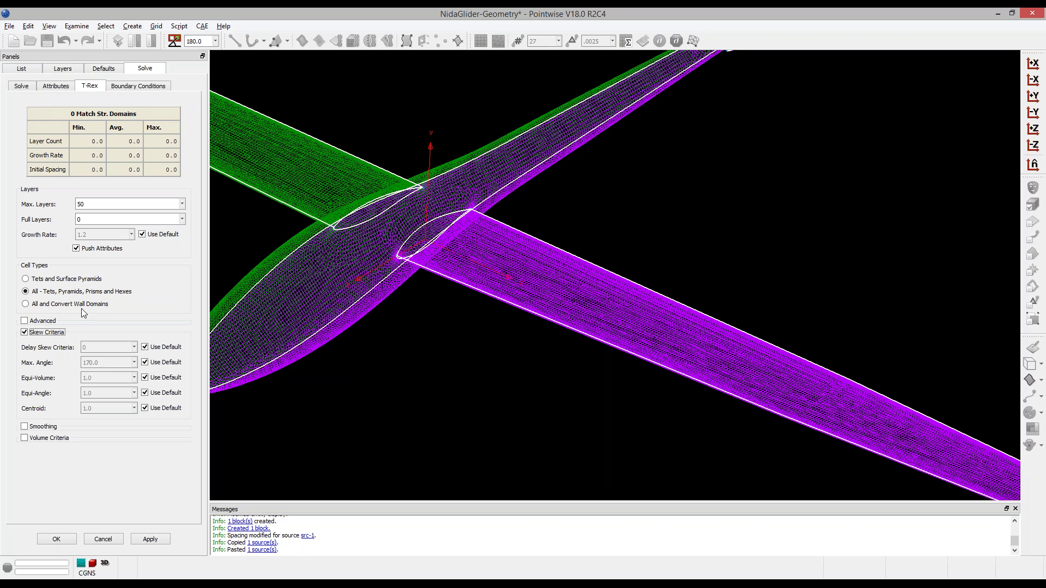
{"action": "left_click", "coordinate": [46, 321]}
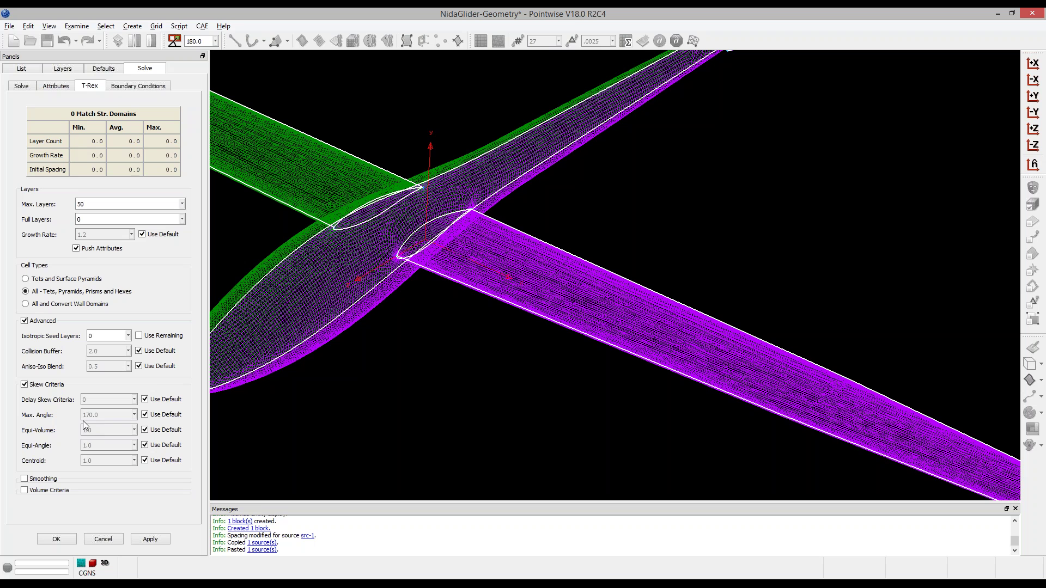
Select all the aircraft surface domains and assign them to a new T-Rex boundary condition.
{"action": "left_click", "coordinate": [128, 87]}
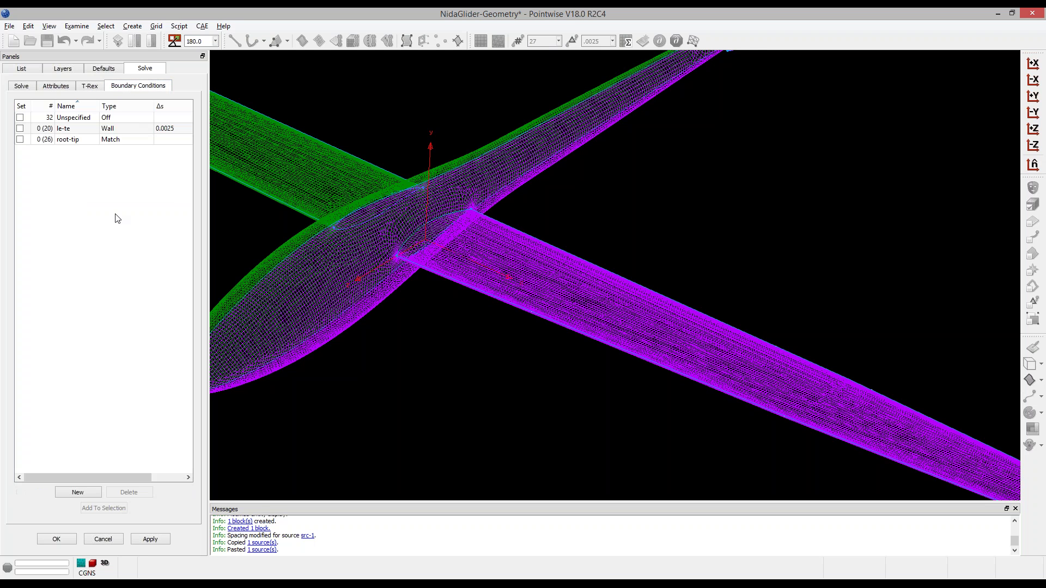
{"action": "scroll", "coordinate": [472, 341], "scroll_direction": "down", "scroll_amount": 10}
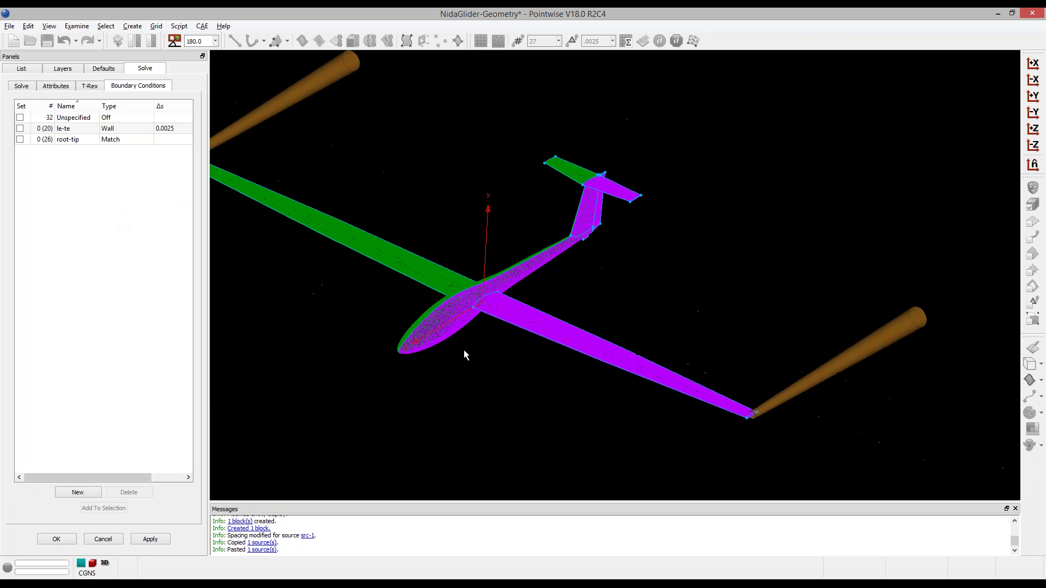
{"action": "left_click_drag", "start_coordinate": [258, 143], "coordinate": [763, 515]}
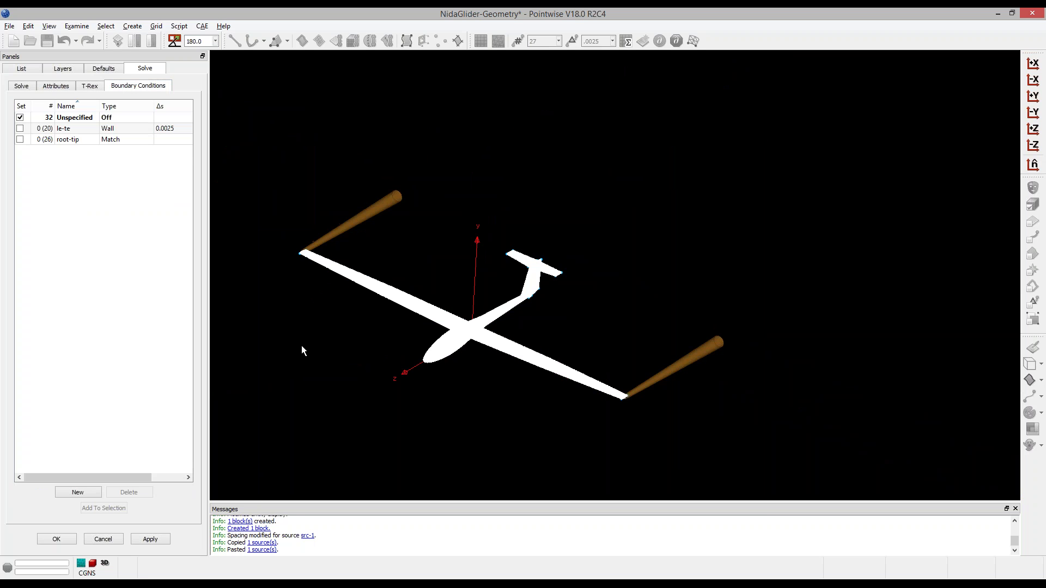
{"action": "left_click", "coordinate": [78, 492]}
{"action": "left_click", "coordinate": [20, 150]}
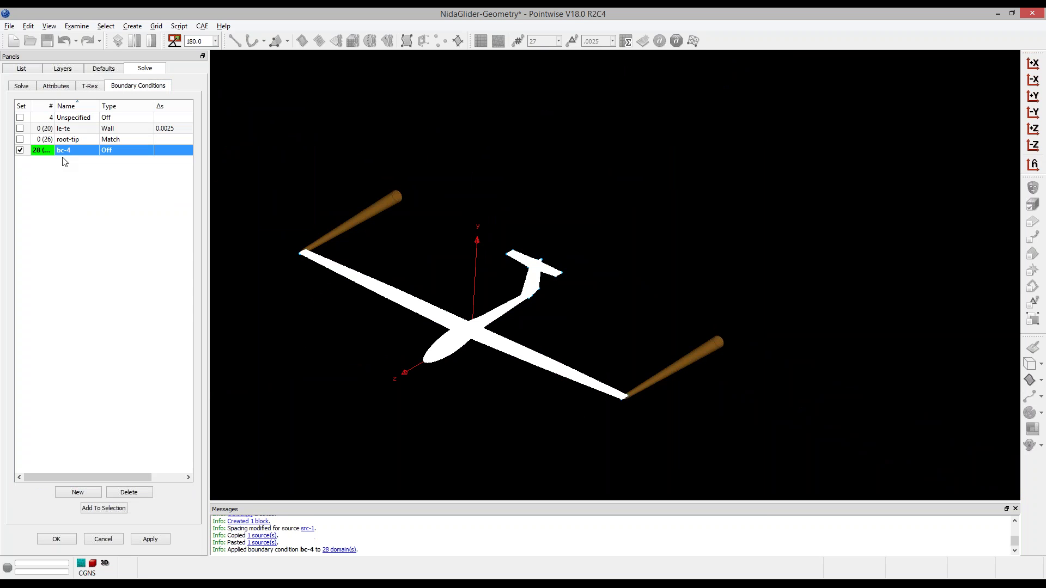
Rename the new boundary condition as aircraft and set its type to Wall.
{"action": "left_click", "coordinate": [74, 152]}
{"action": "type", "text": "aircraft"}
{"action": "key", "text": "Return"}
{"action": "left_click", "coordinate": [103, 152]}
{"action": "left_click", "coordinate": [104, 150]}
{"action": "left_click", "coordinate": [125, 160]}
Try ignoring all sources and excluding individual ones in the block's attributes, leaving both src-1 and src-2 in use.
{"action": "left_click", "coordinate": [27, 87]}
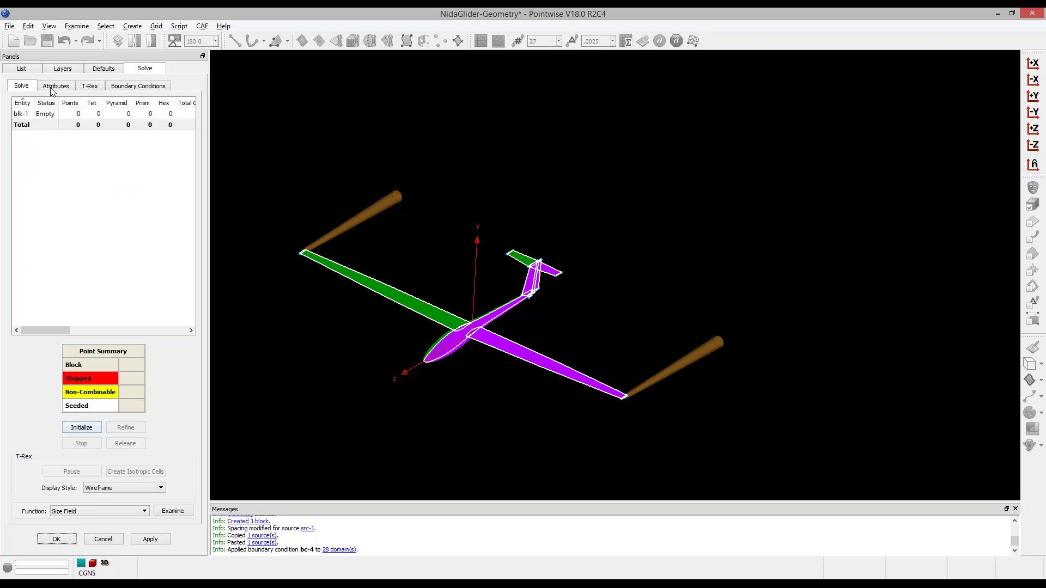
{"action": "left_click", "coordinate": [53, 88]}
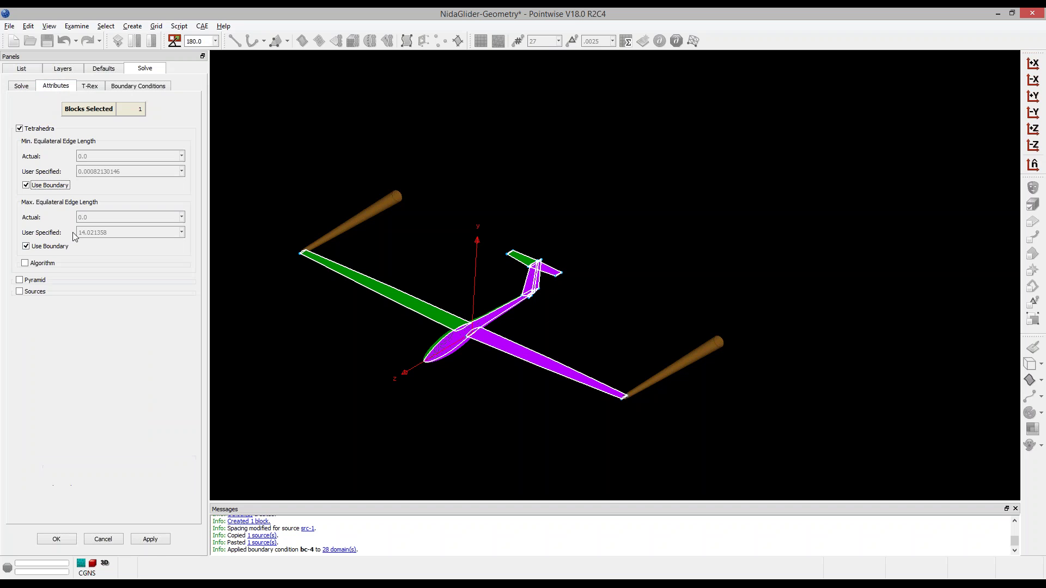
{"action": "left_click", "coordinate": [29, 294]}
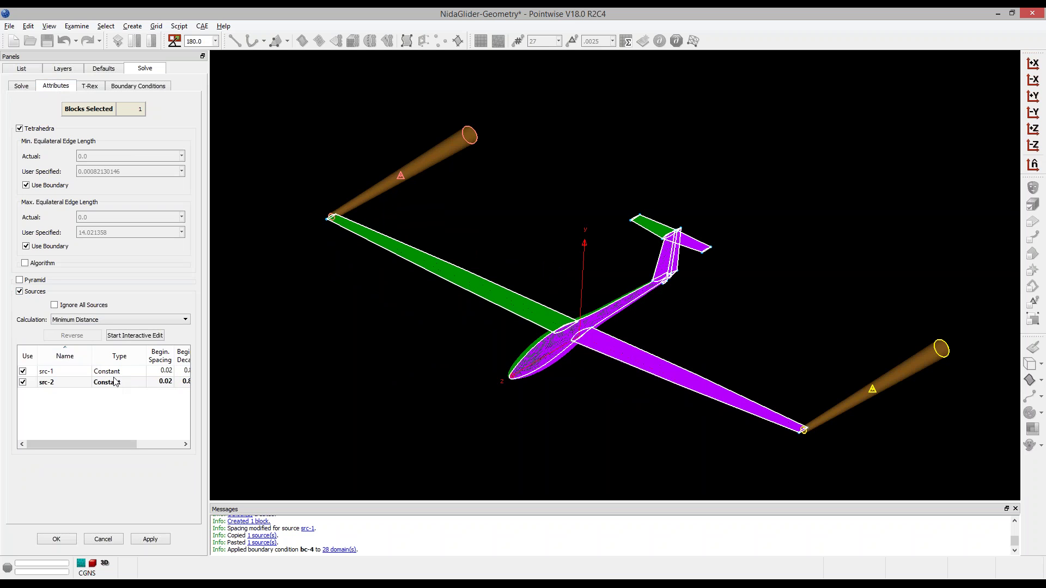
{"action": "left_click", "coordinate": [72, 308]}
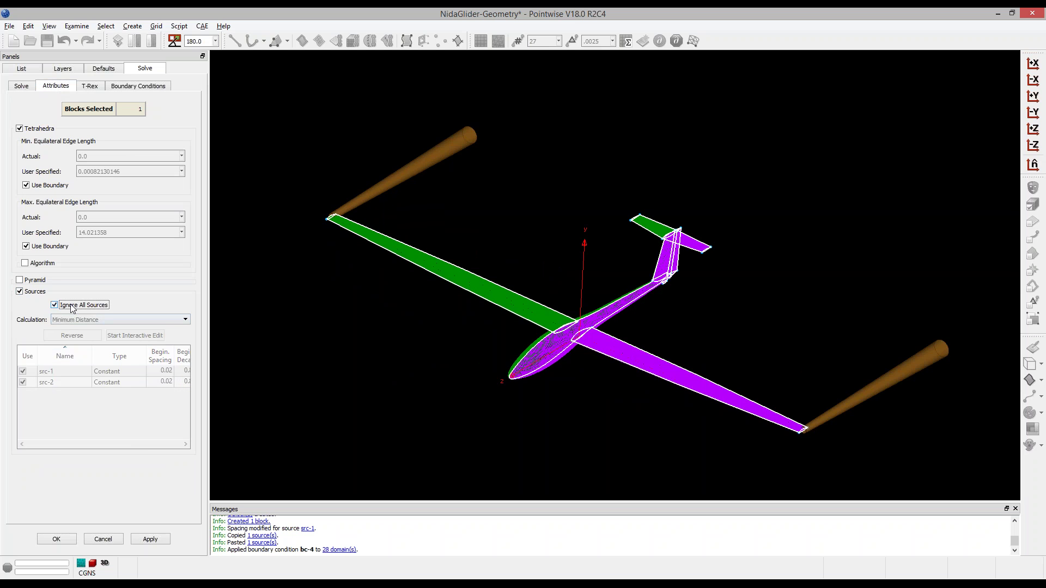
{"action": "left_click", "coordinate": [72, 308]}
{"action": "left_click", "coordinate": [23, 371]}
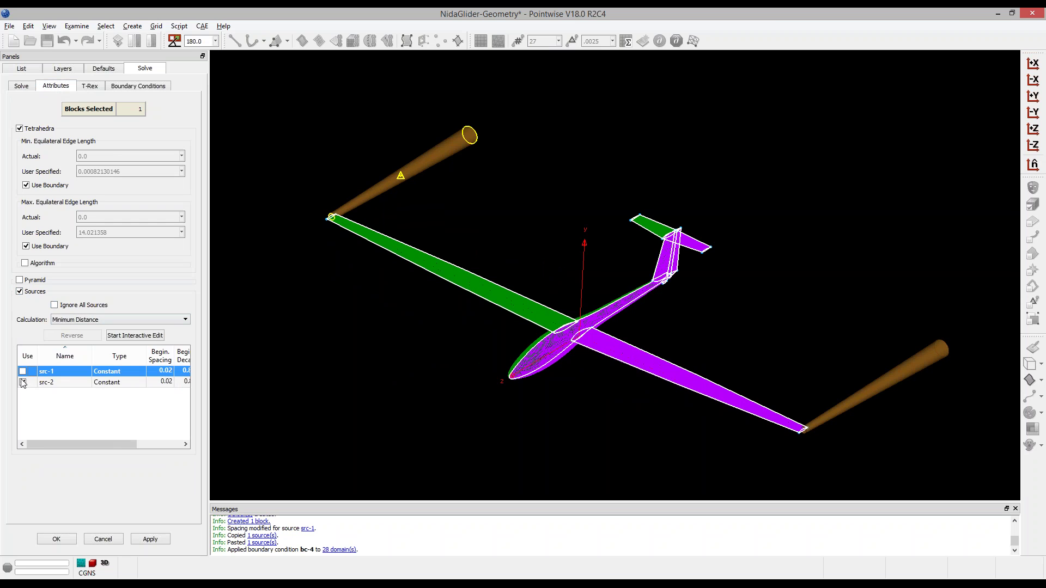
{"action": "left_click", "coordinate": [22, 383]}
{"action": "left_click", "coordinate": [23, 371]}
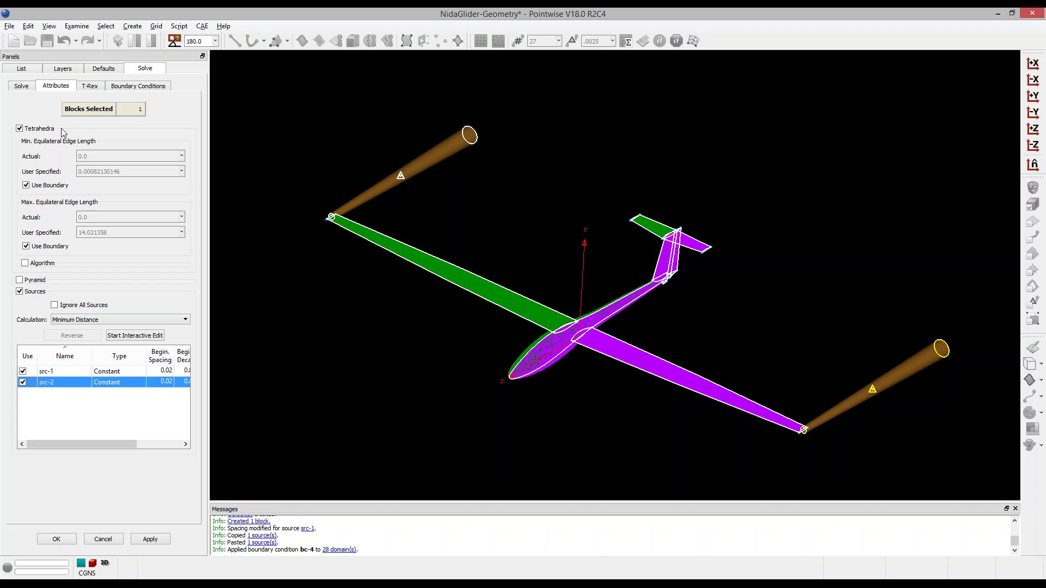
Switch to the prepared NidaGlider-Grid session and initialize the block's T-Rex volume mesh.
{"action": "left_click", "coordinate": [27, 88]}
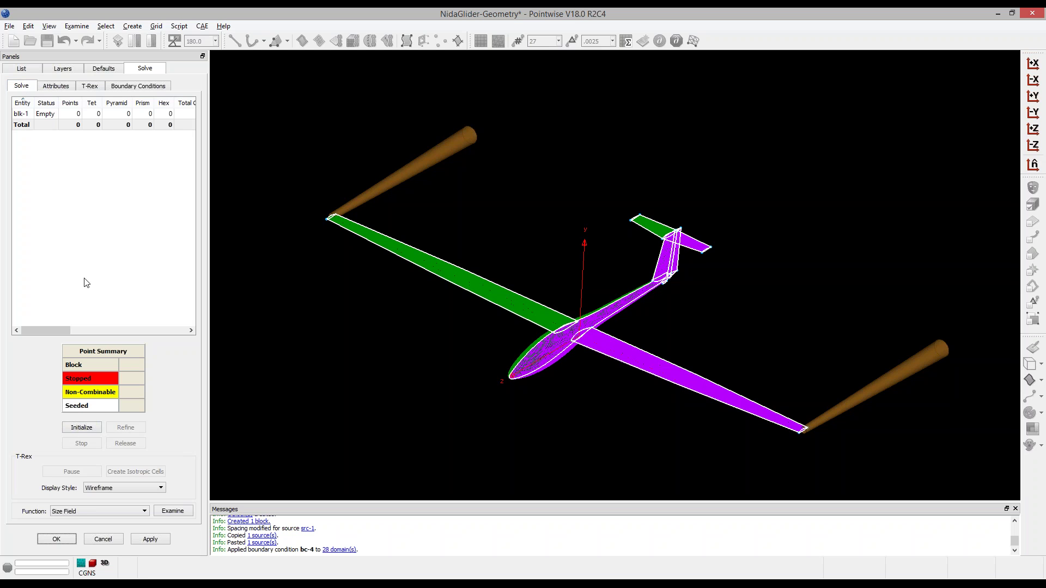
{"action": "key", "text": "alt+Tab"}
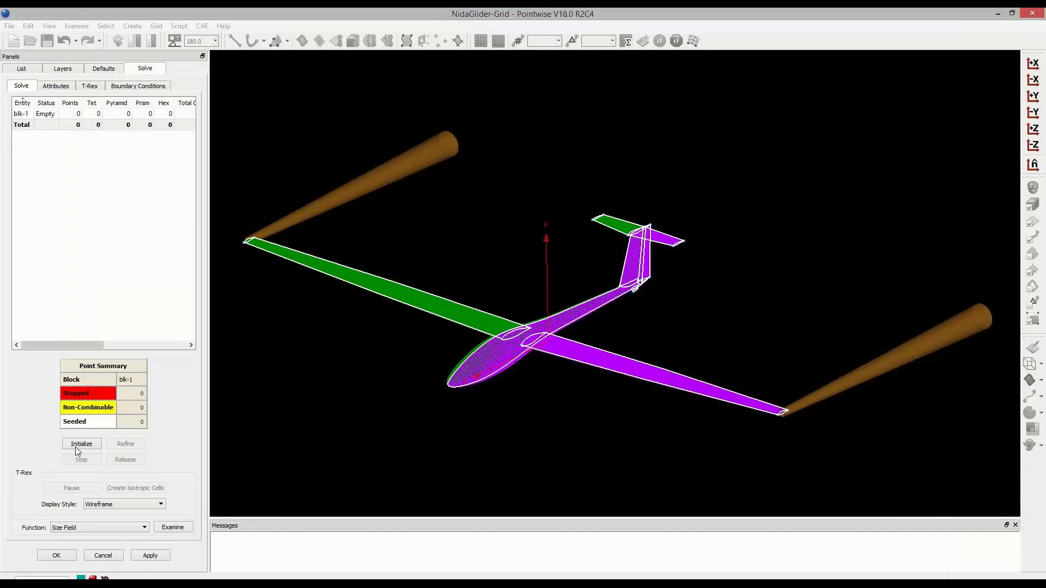
{"action": "left_click", "coordinate": [76, 444]}
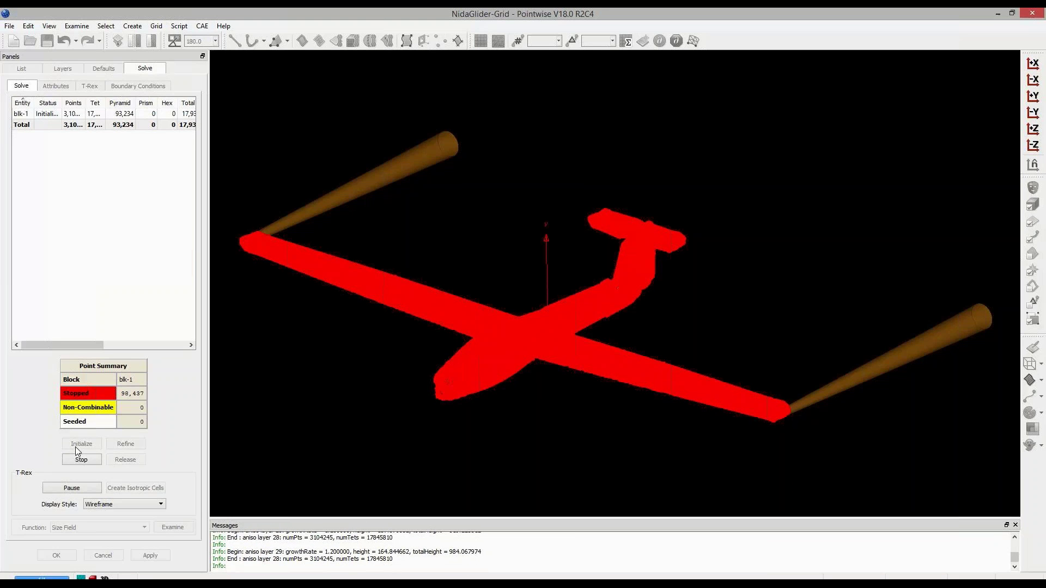
Switch to the NidaGlider-Grid session holding the finished mesh, select its volume block and examine the maximum included angle.
{"action": "key", "text": "alt+Tab"}
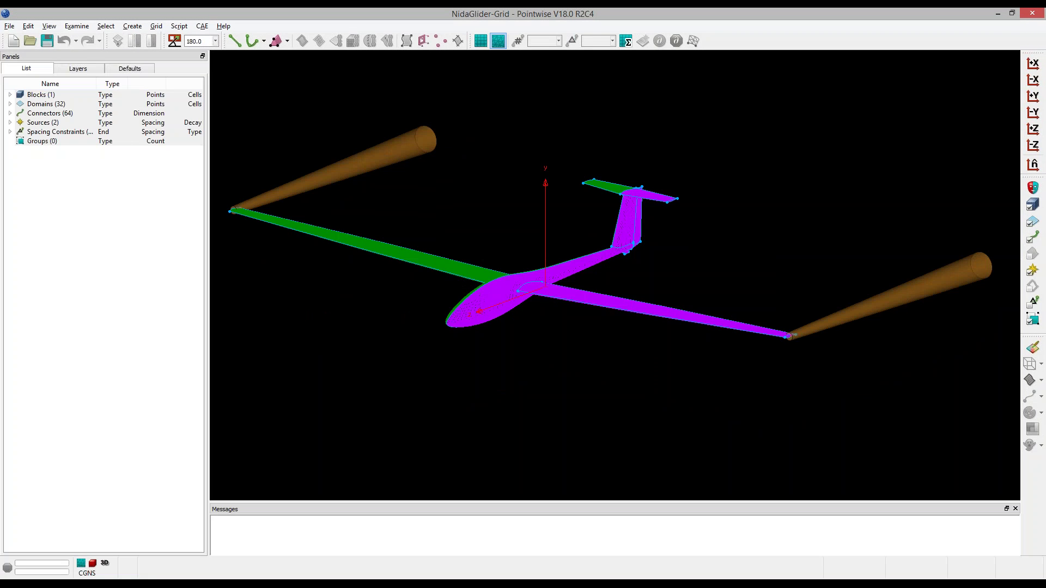
{"action": "left_click", "coordinate": [495, 291]}
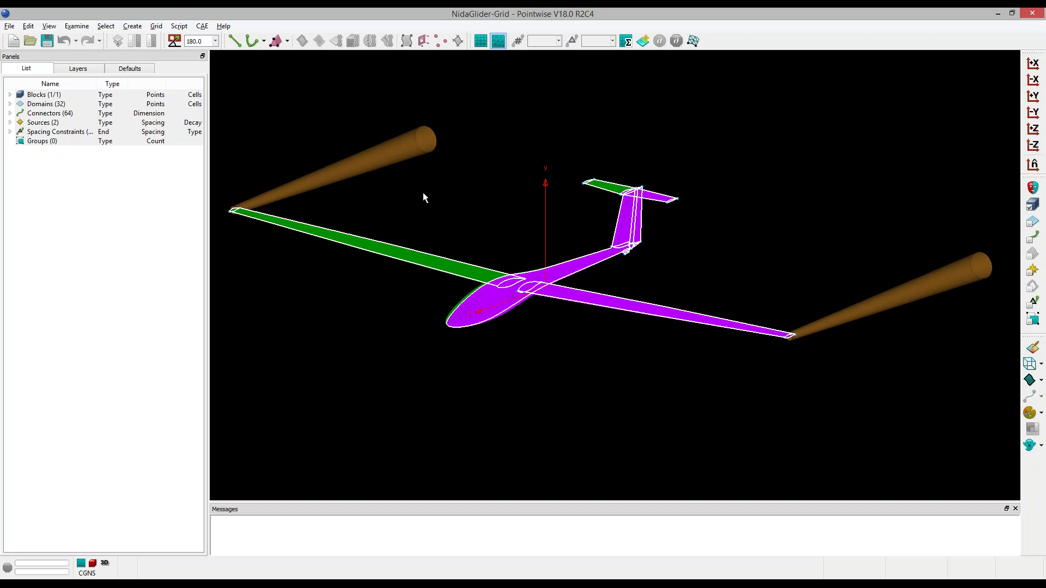
{"action": "left_click", "coordinate": [78, 27]}
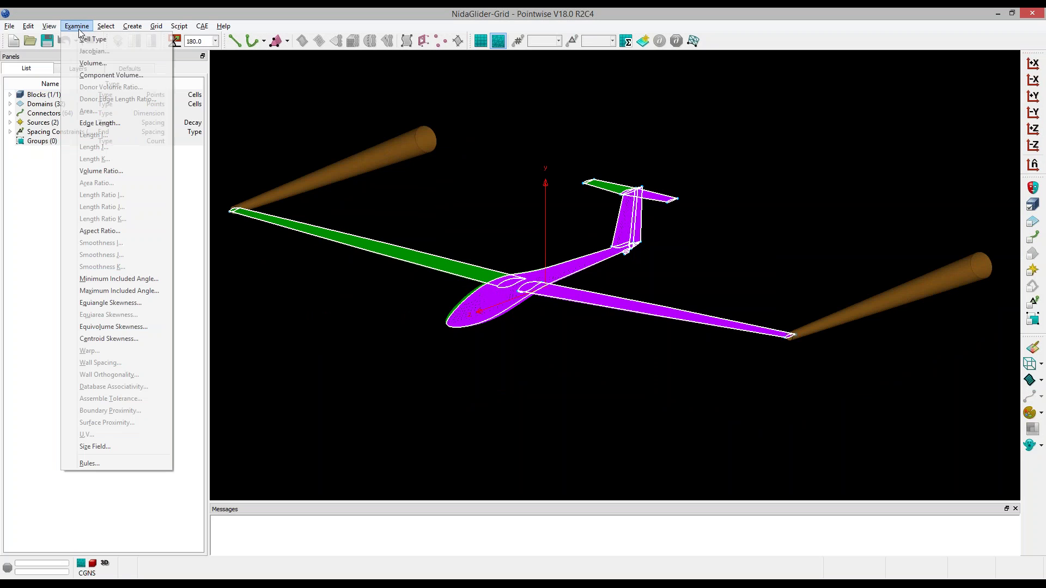
{"action": "left_click", "coordinate": [119, 279]}
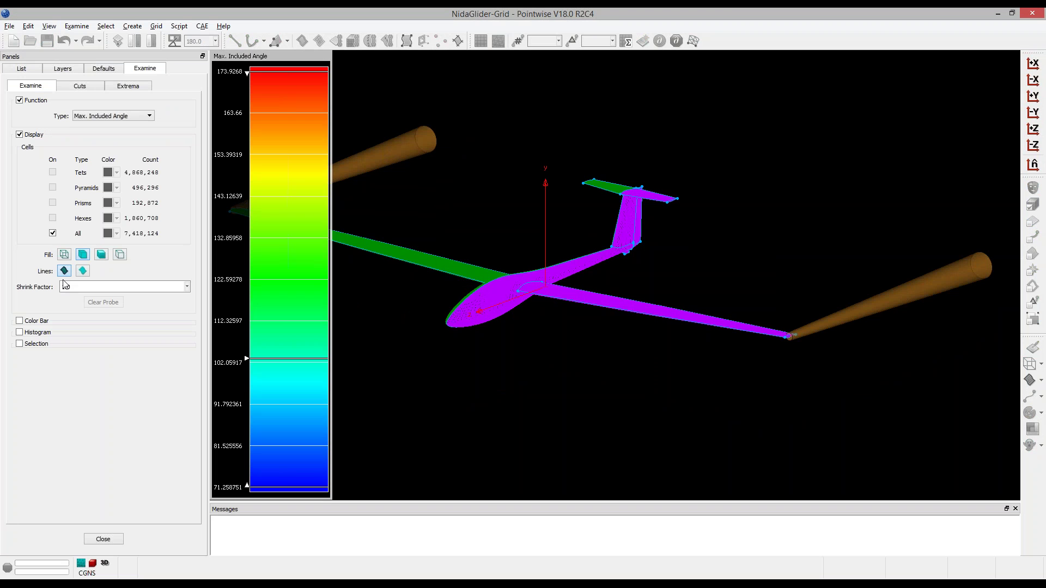
Show the histogram of the maximum included angle, enable an X cutting plane at 0.0 and inspect the cells around the fuselage nose.
{"action": "left_click", "coordinate": [39, 333]}
{"action": "left_click", "coordinate": [47, 347]}
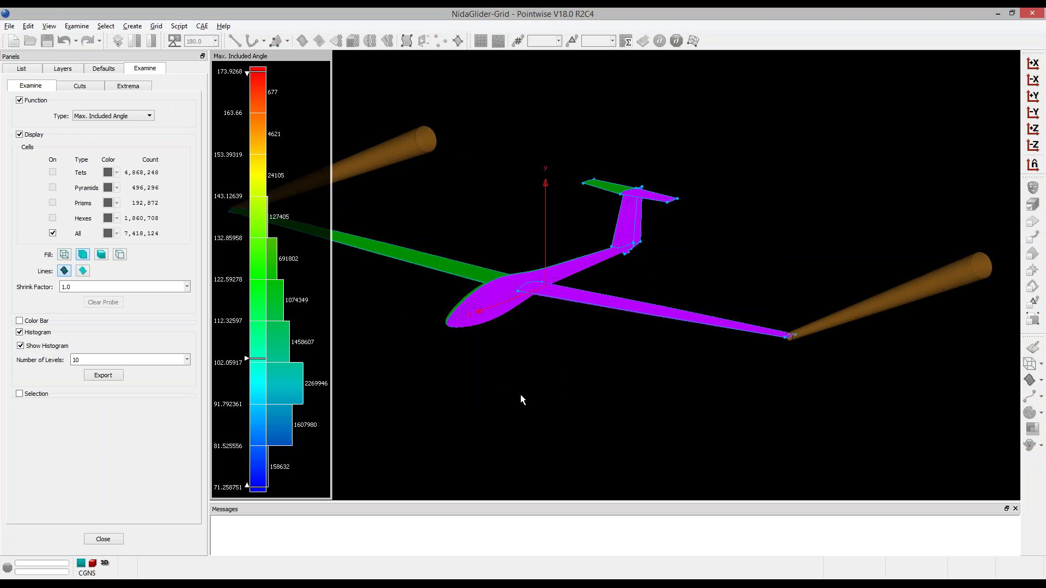
{"action": "left_click", "coordinate": [79, 87]}
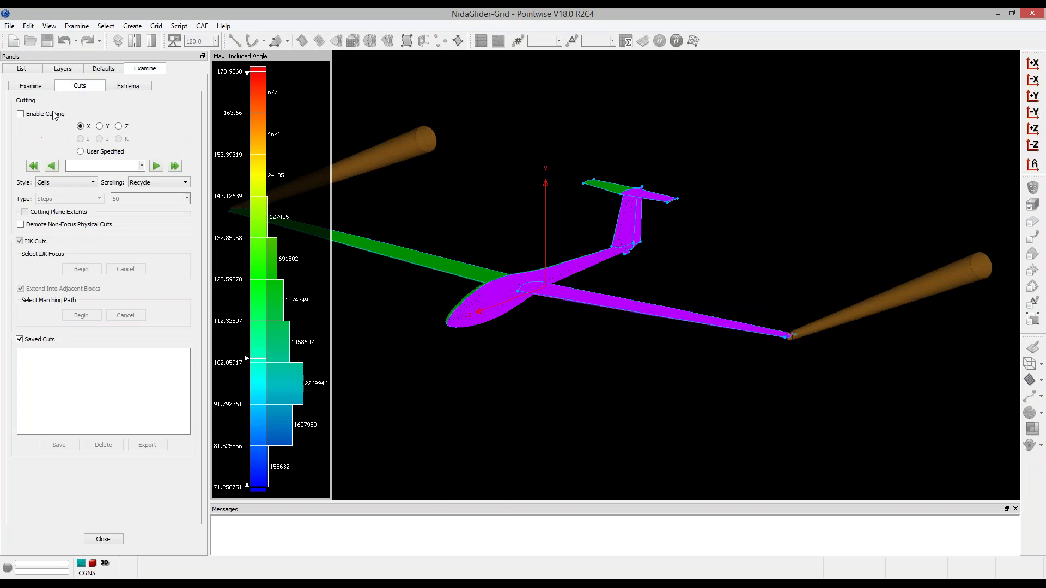
{"action": "left_click", "coordinate": [21, 114]}
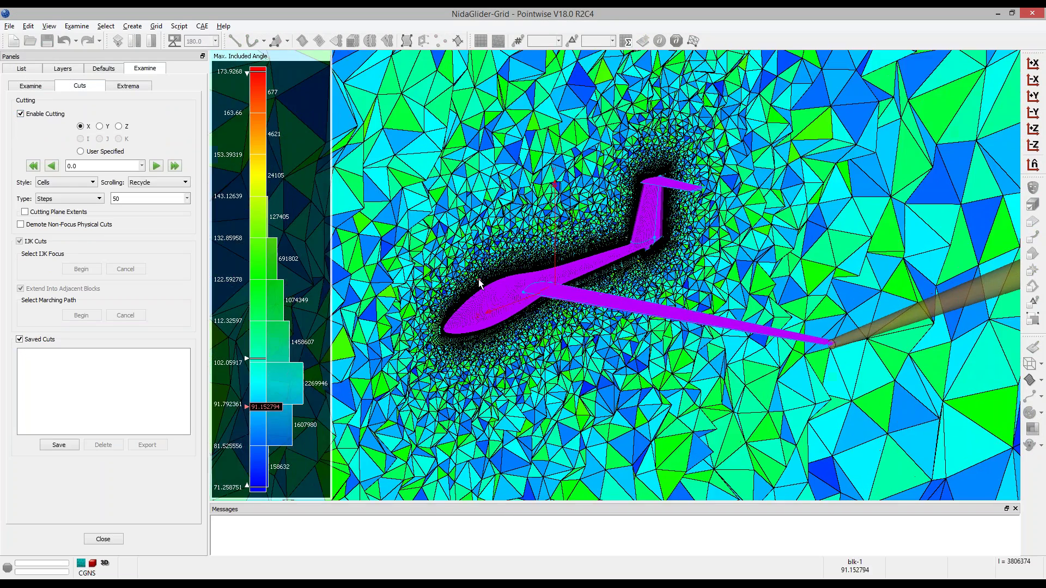
{"action": "scroll", "coordinate": [545, 294], "scroll_direction": "up", "scroll_amount": 5}
{"action": "scroll", "coordinate": [480, 286], "scroll_direction": "up", "scroll_amount": 5}
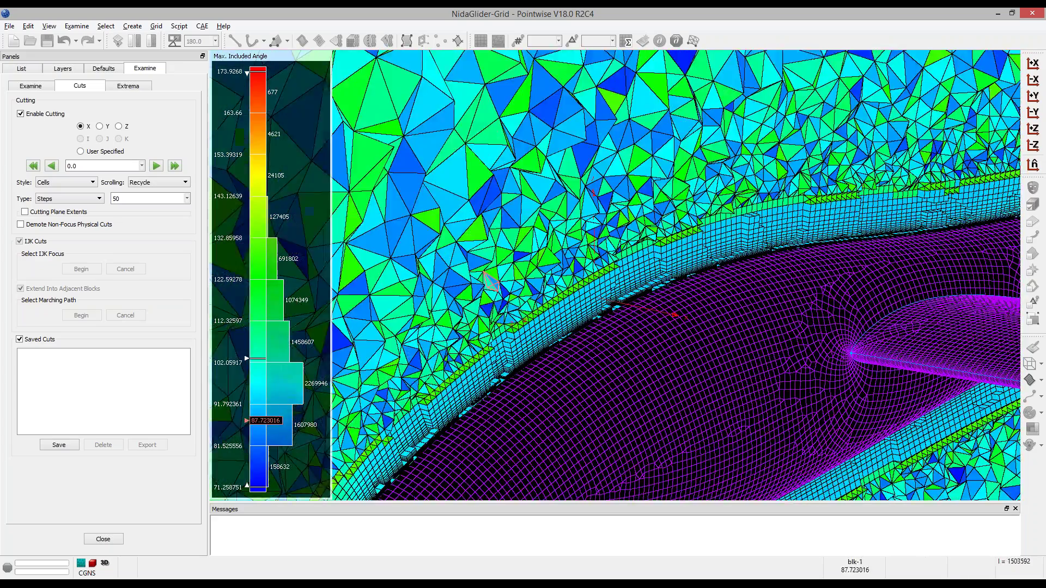
{"action": "right_click_drag", "start_coordinate": [493, 283], "coordinate": [499, 166], "text": "shift"}
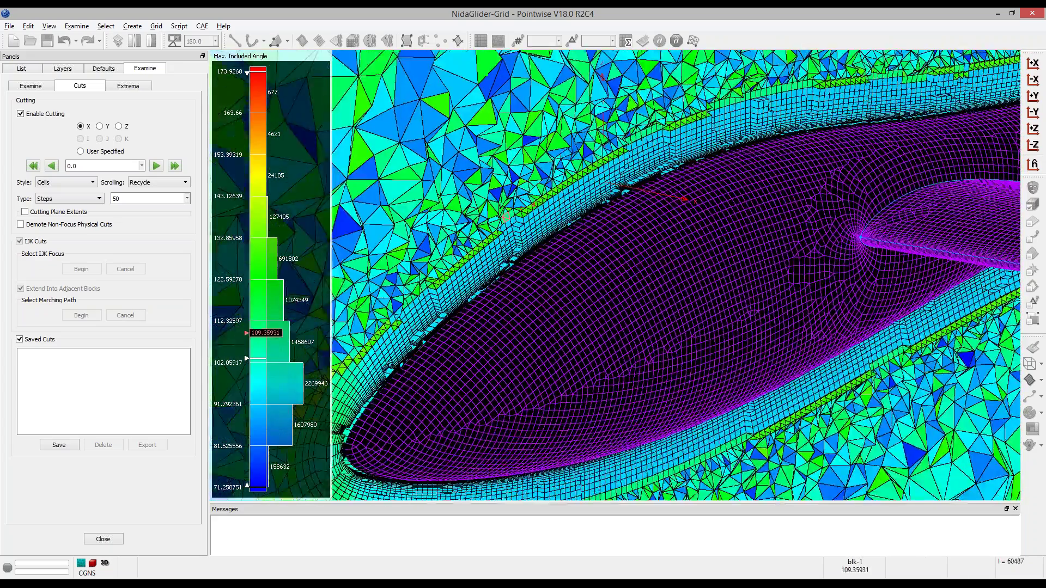
{"action": "scroll", "coordinate": [512, 207], "scroll_direction": "up", "scroll_amount": 1}
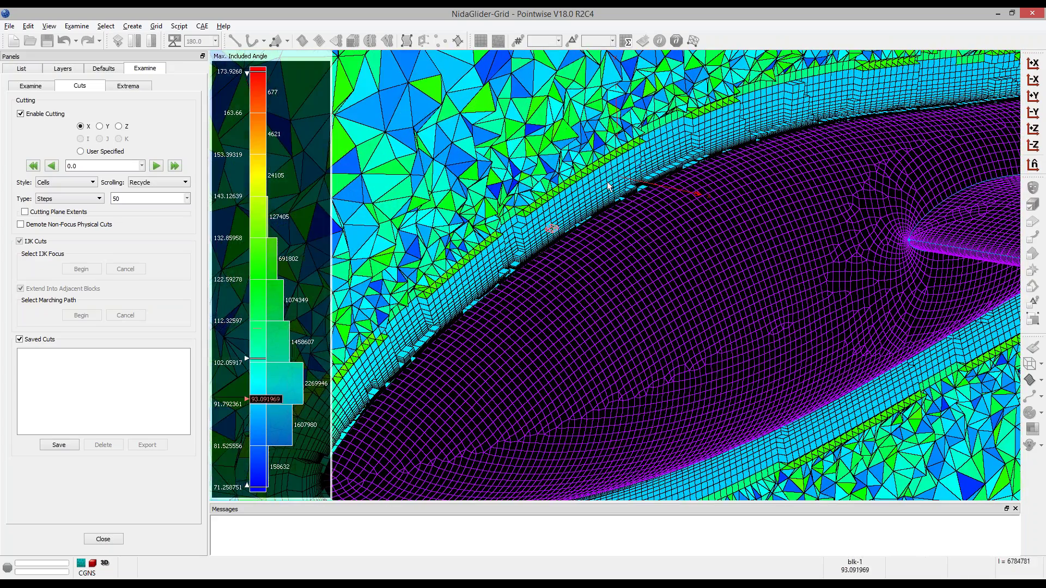
Change the examine function to Cell Type for the cut through the block.
{"action": "left_click", "coordinate": [39, 88]}
{"action": "left_click", "coordinate": [125, 117]}
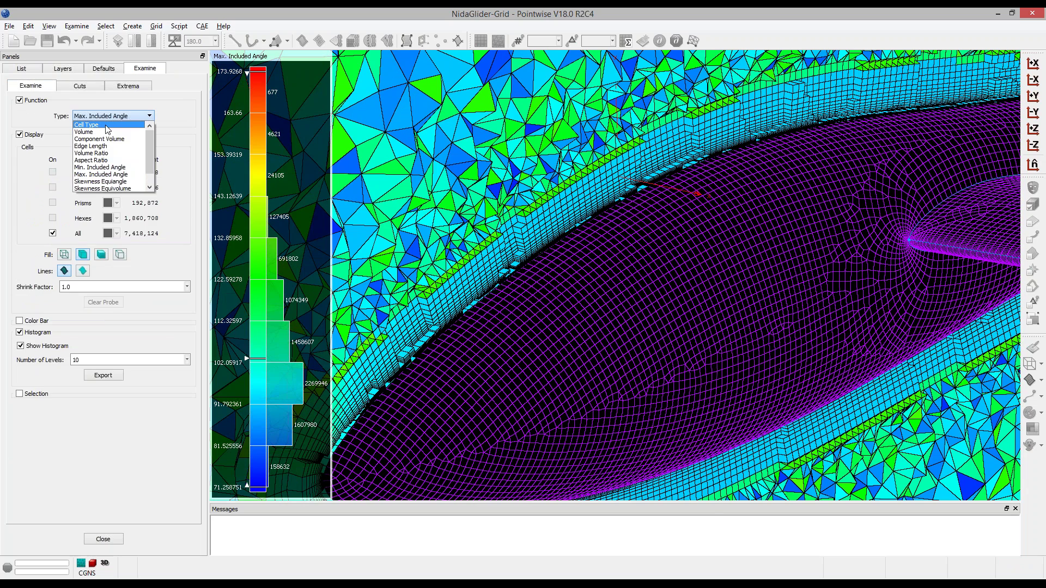
{"action": "left_click", "coordinate": [106, 125]}
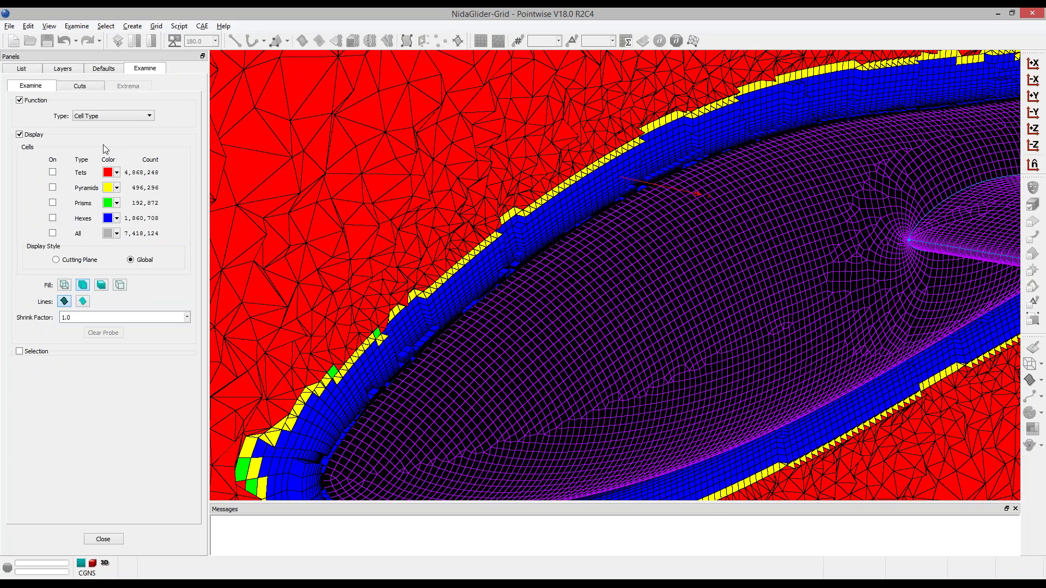
Set the hex cells' color to pale cyan, apply the shaded fill to the cut and inspect the layers around the nose.
{"action": "left_click", "coordinate": [117, 220]}
{"action": "left_click", "coordinate": [130, 252]}
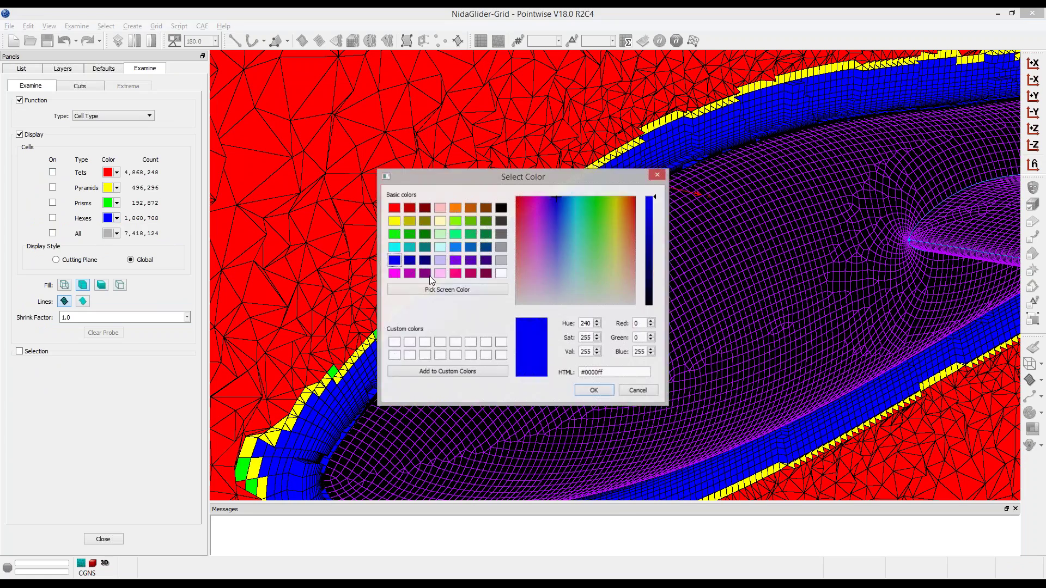
{"action": "left_click", "coordinate": [439, 248]}
{"action": "left_click", "coordinate": [594, 391]}
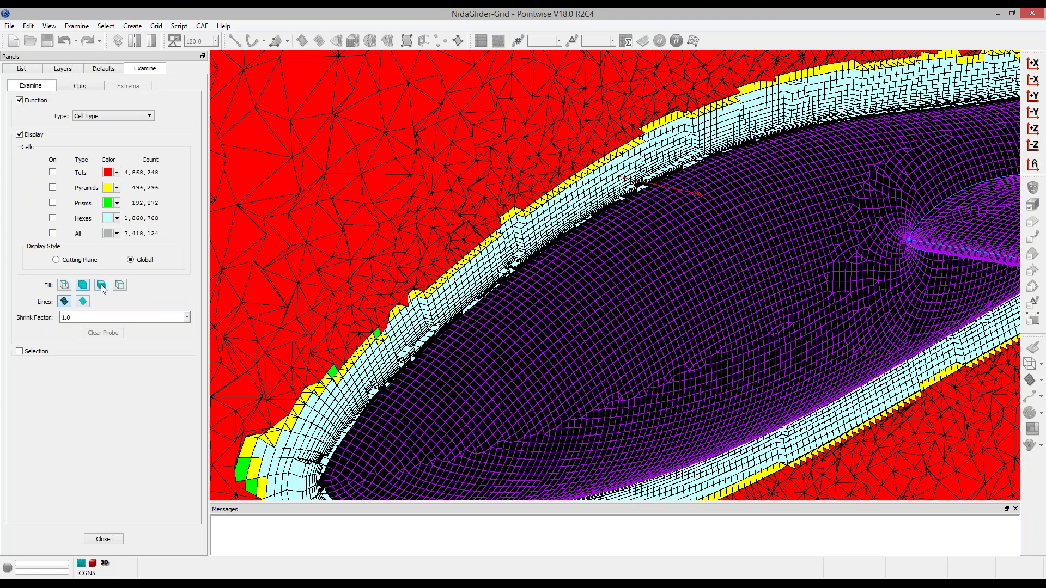
{"action": "right_click_drag", "start_coordinate": [626, 163], "coordinate": [632, 196], "text": "ctrl"}
{"action": "right_click_drag", "start_coordinate": [632, 197], "coordinate": [616, 121], "text": "shift"}
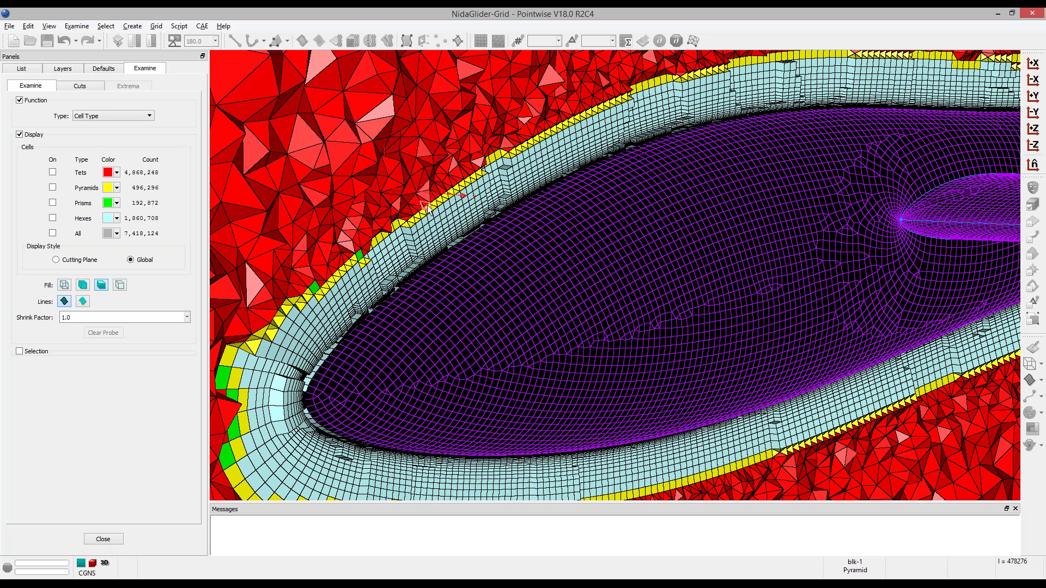
Switch back to the NidaGlider-Grid session in which the block's T-Rex initialization is running.
{"action": "key", "text": "alt+Tab"}
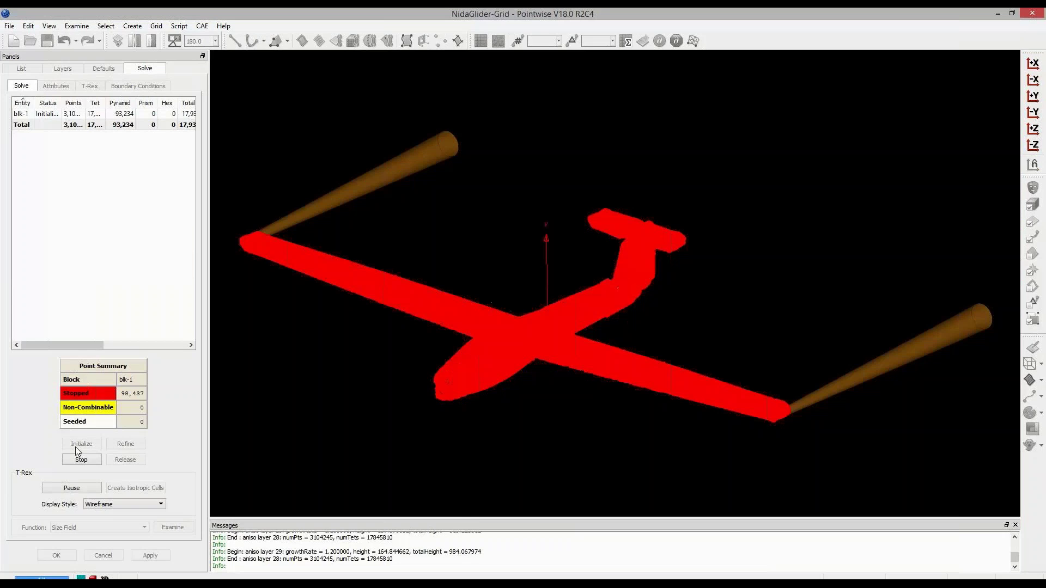